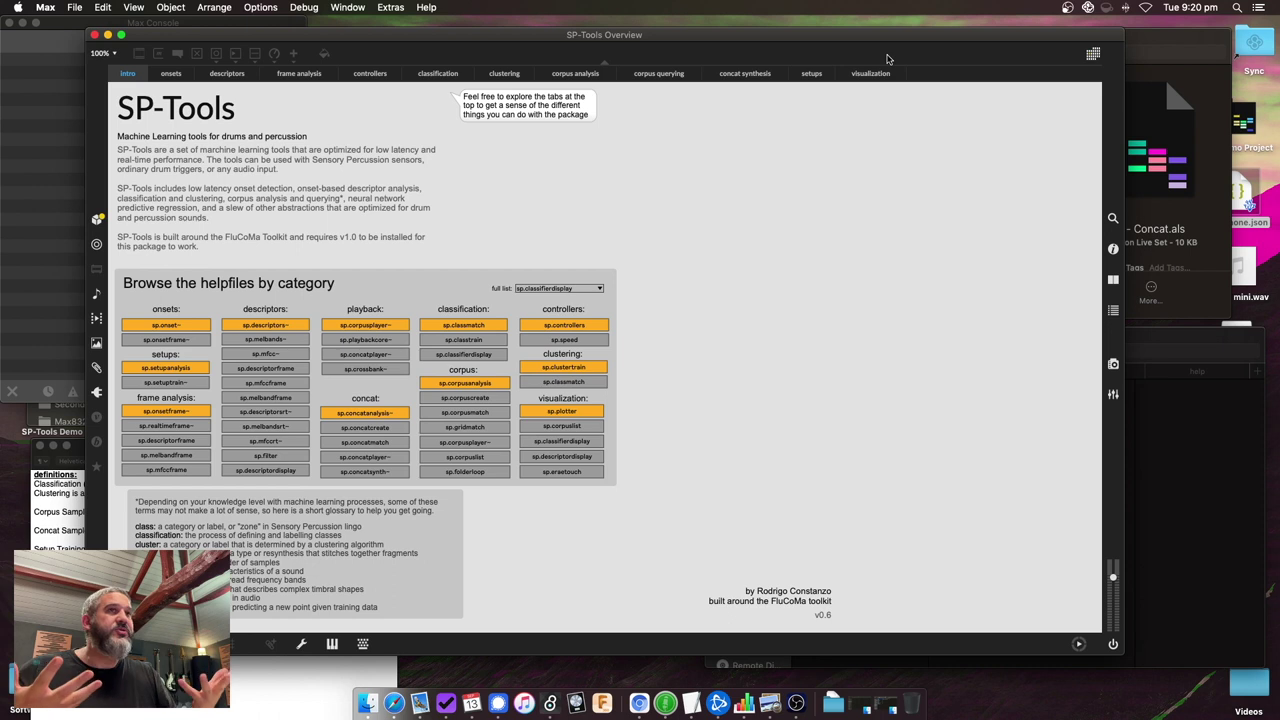
Switch to Safari and open the Max download page on cycling74.com.
key(super+Tab)
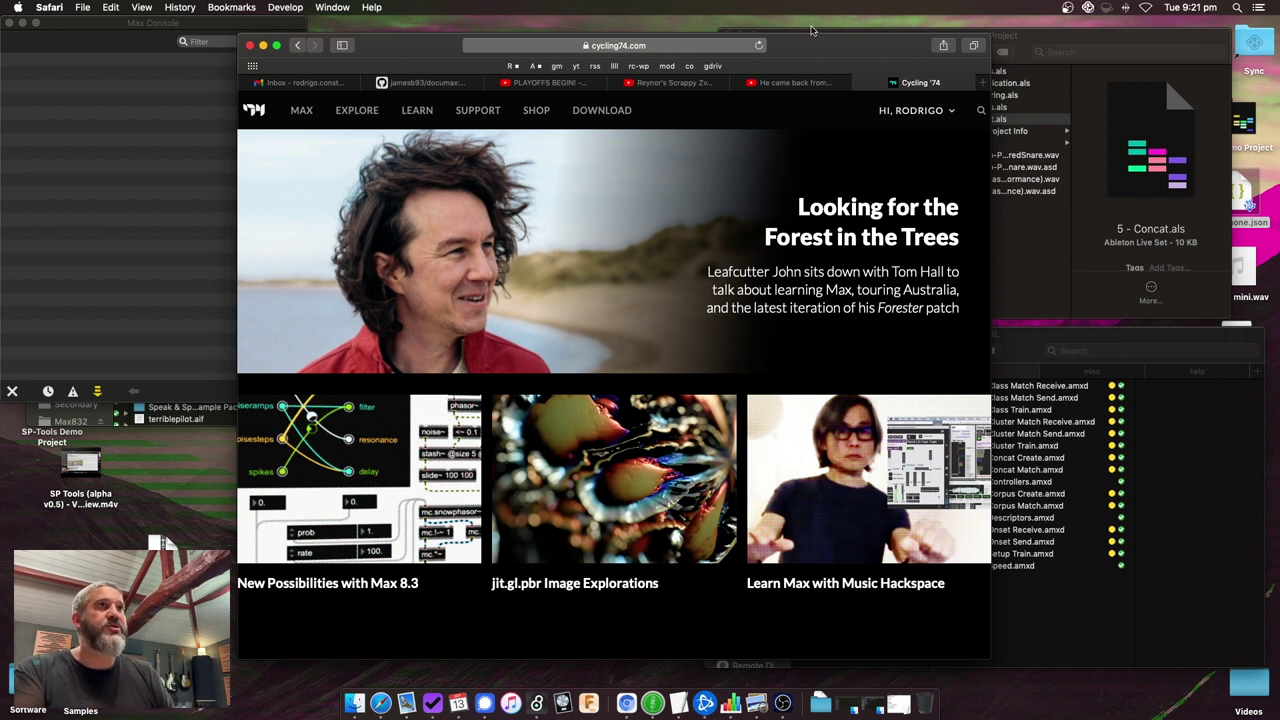
click(676, 46)
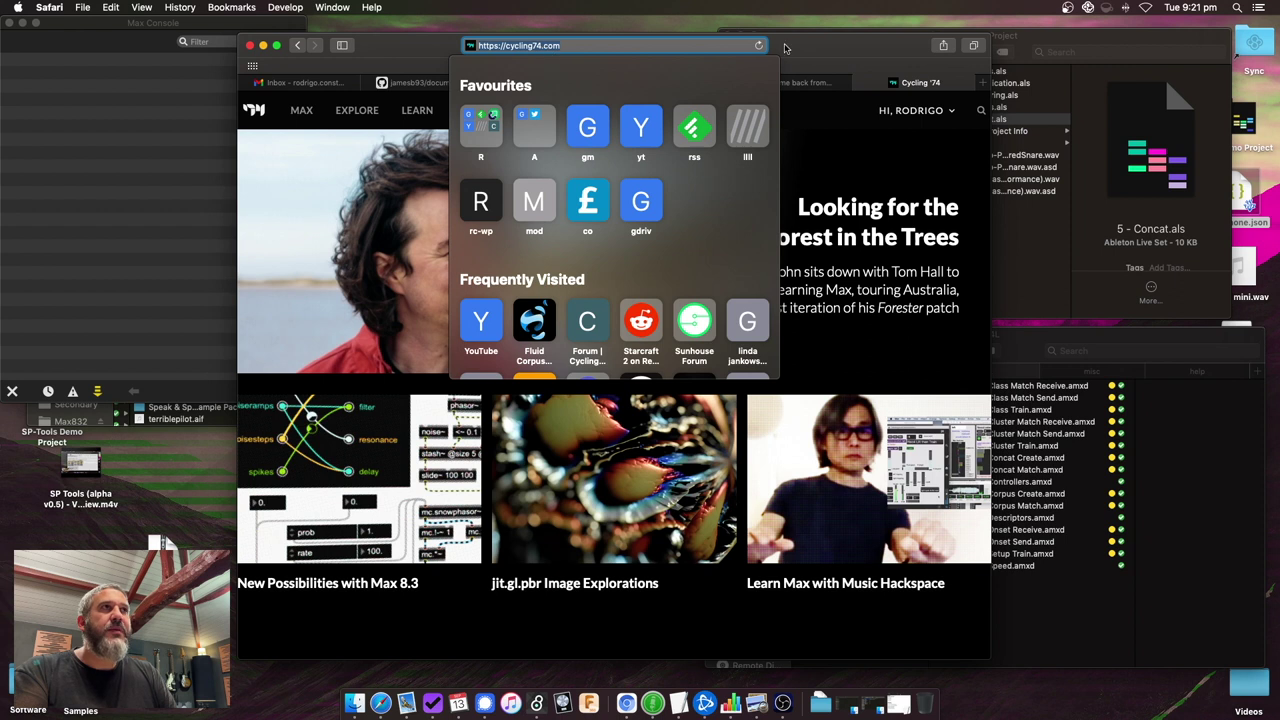
key(Escape)
click(619, 113)
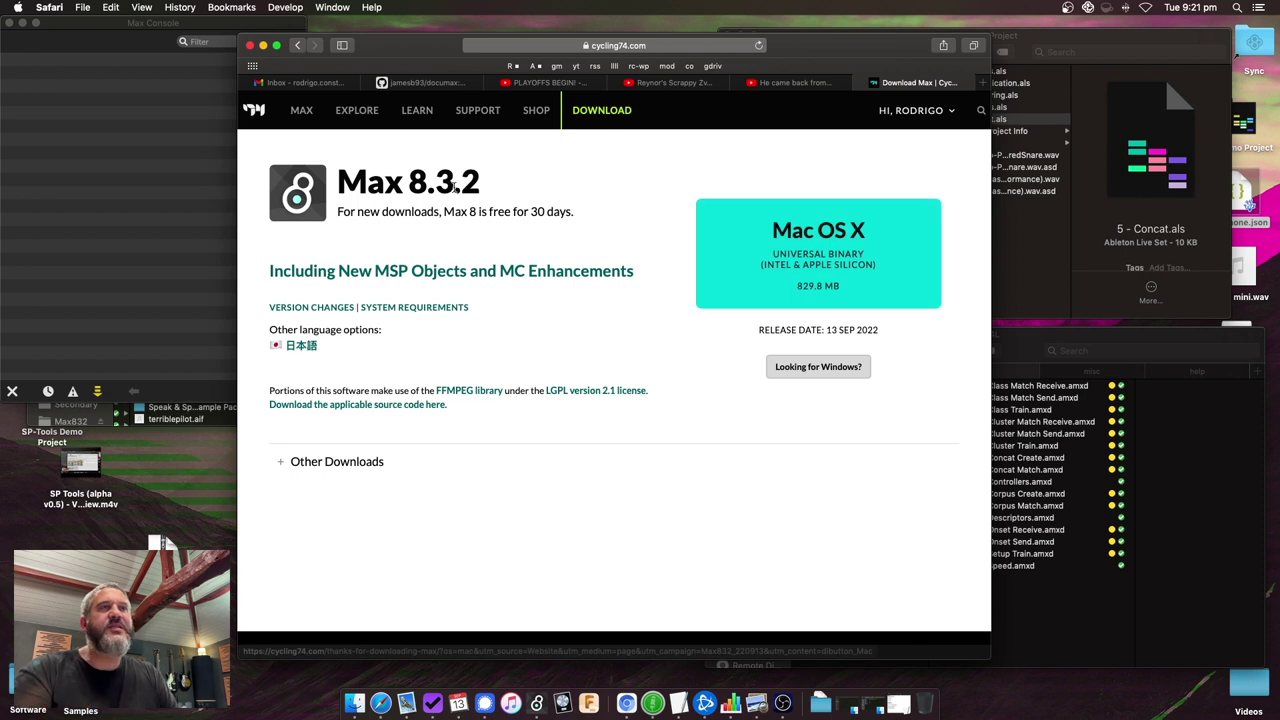
Highlight the Max version number, start the Mac OS X download of Max 8.3.2 and stop the transfer.
drag(407, 178, 453, 183)
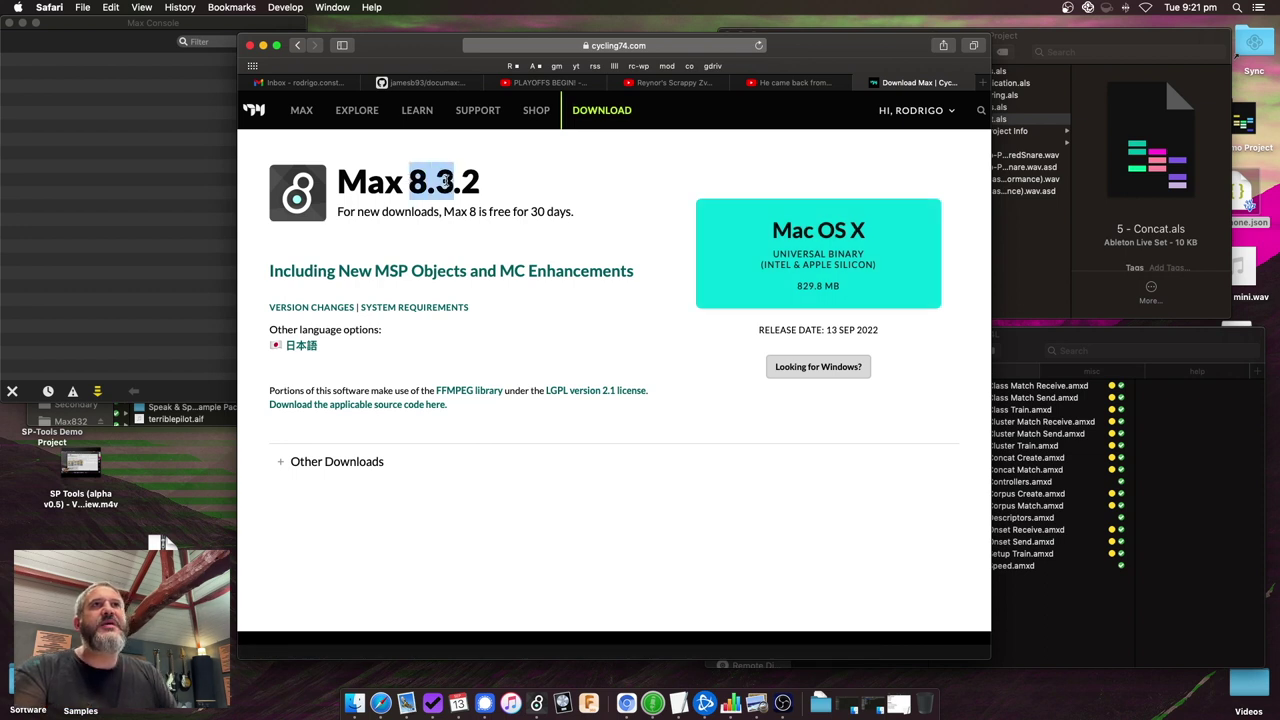
click(507, 212)
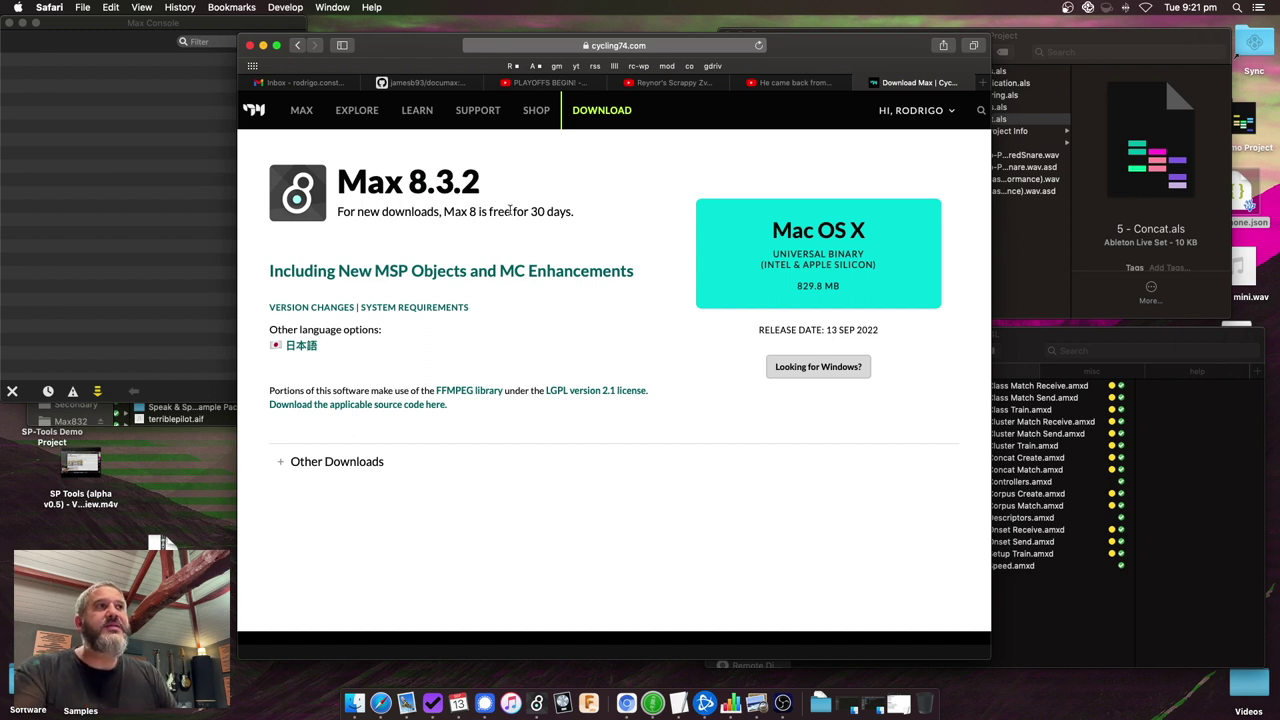
click(838, 257)
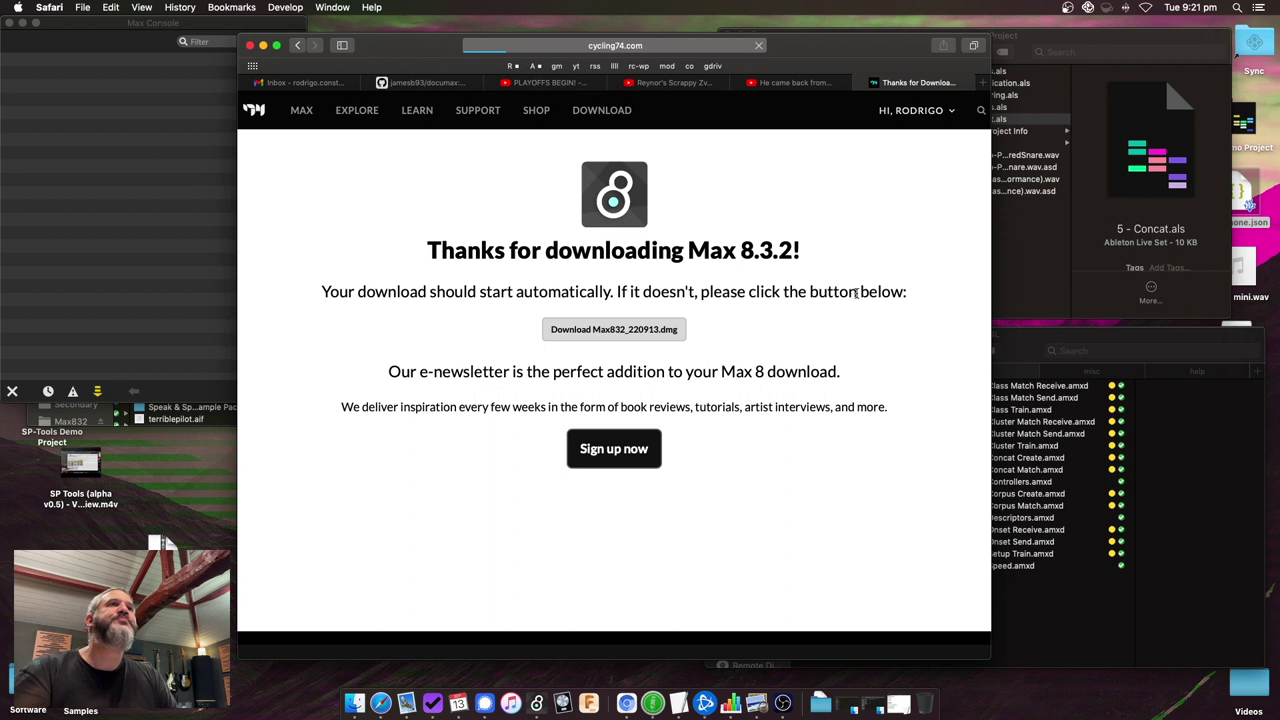
click(914, 47)
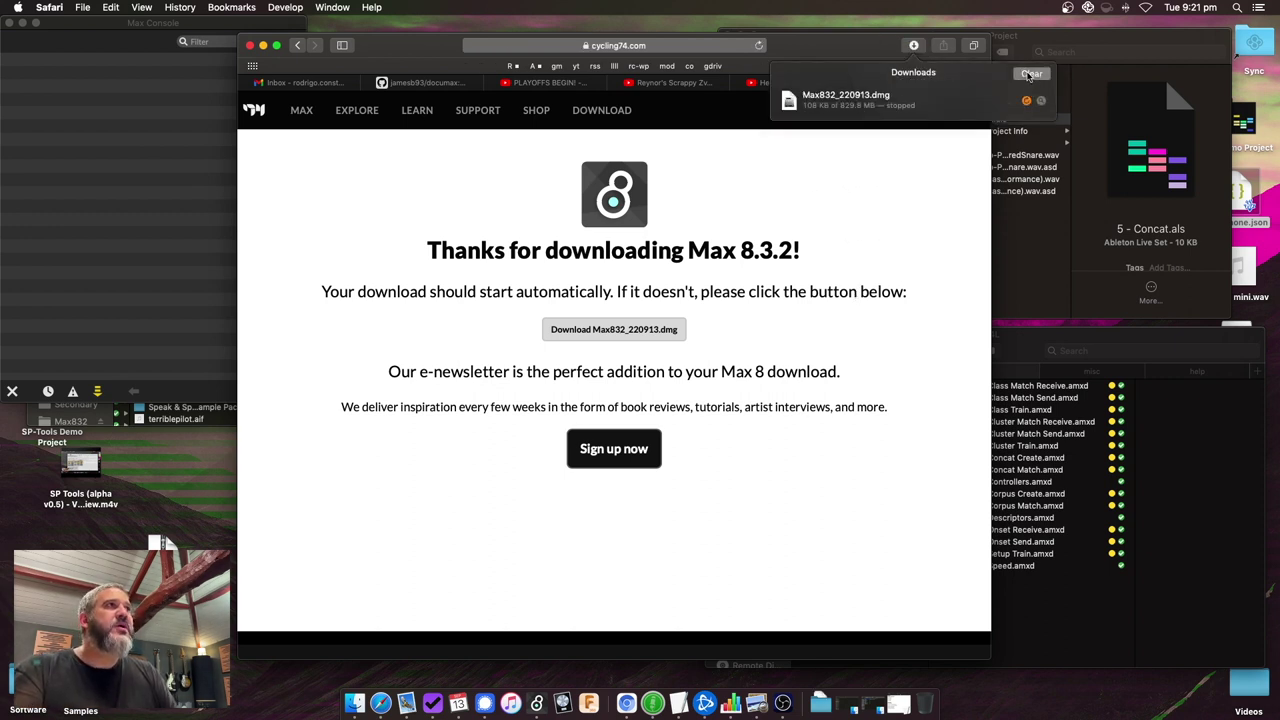
Launch Ableton Live and open its preferences.
key(super+space)
text(able)
key(Return)
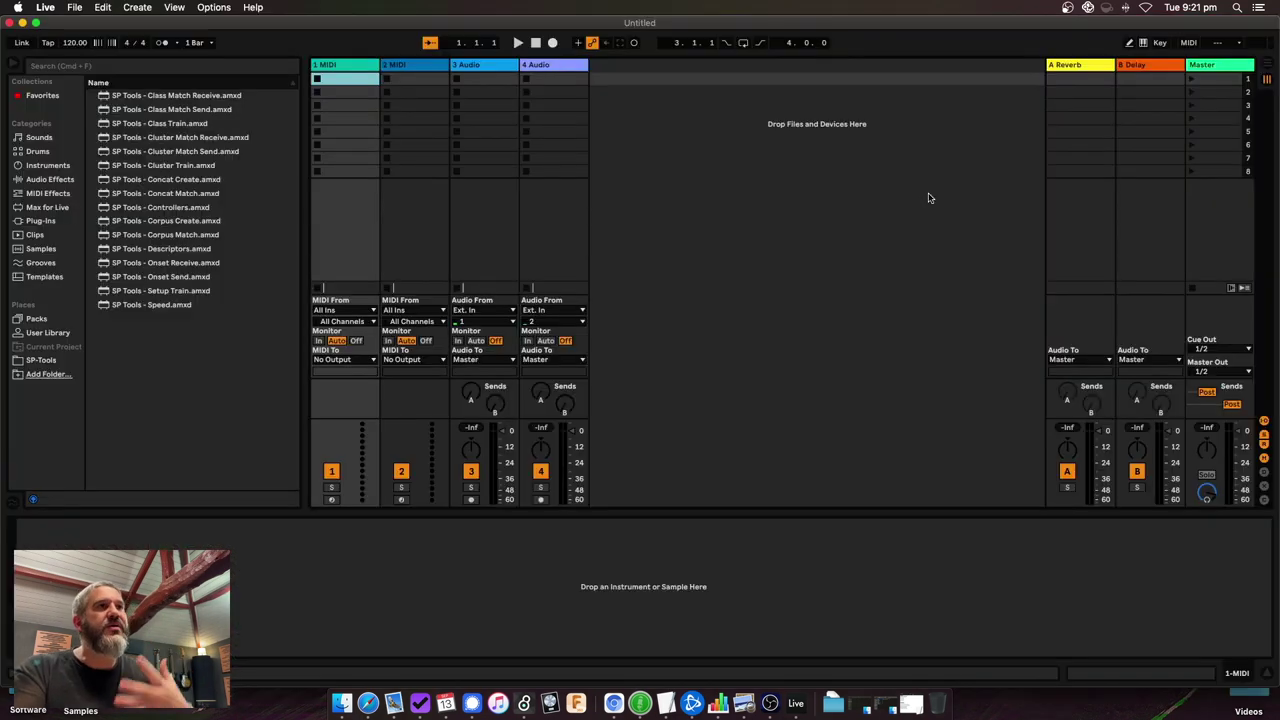
click(47, 5)
click(608, 203)
key(super+comma)
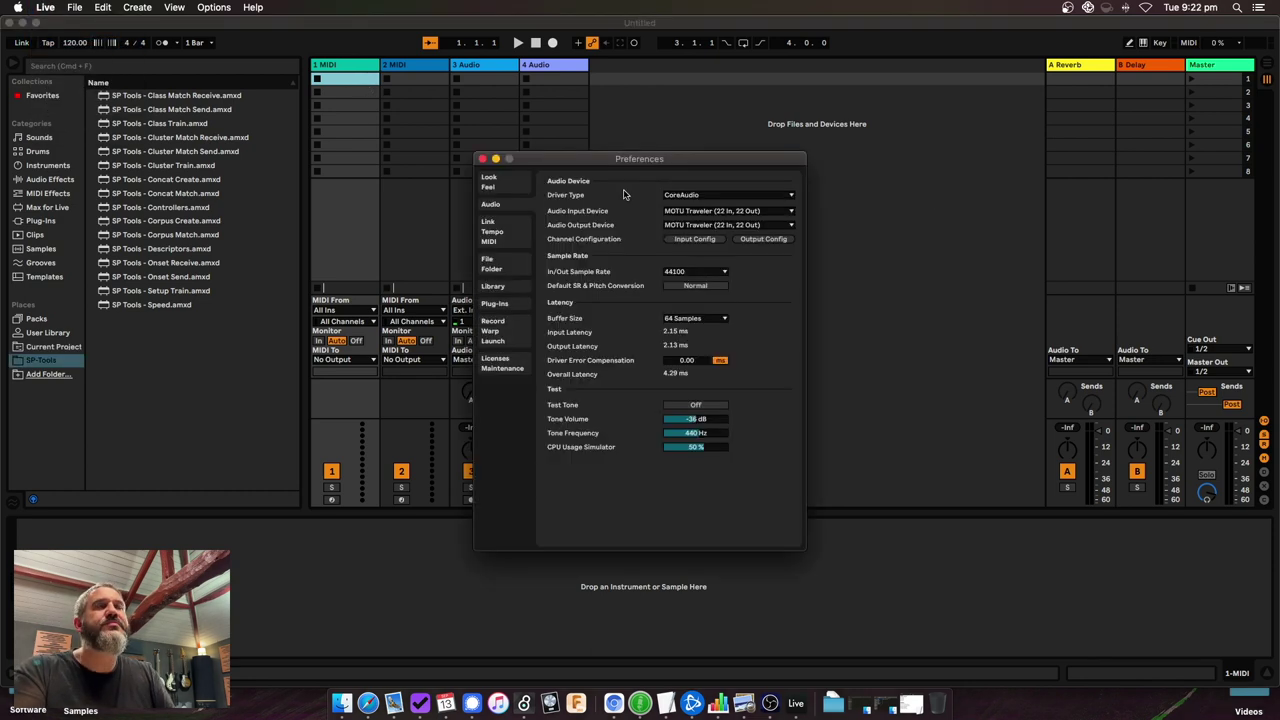
Set the Max application path in the file and folder preferences to Max in the Applications folder, and close the preferences.
click(505, 275)
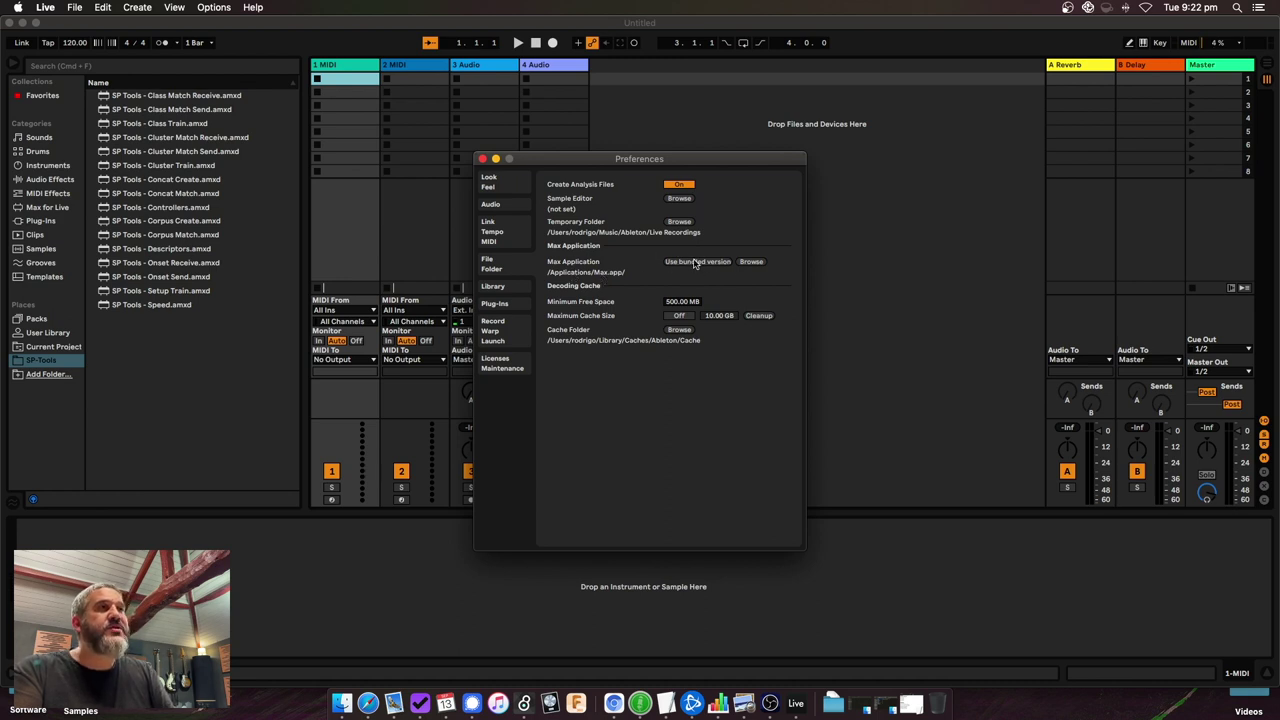
click(754, 262)
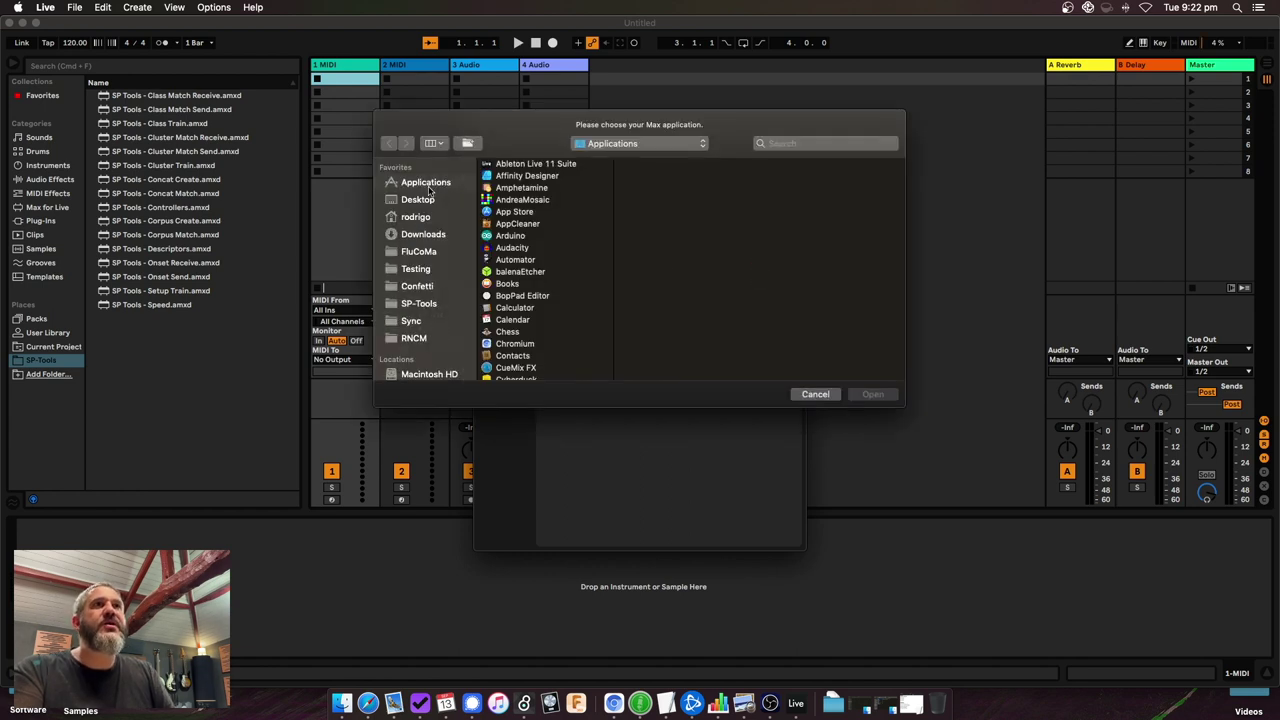
scroll(521, 229, down, 10)
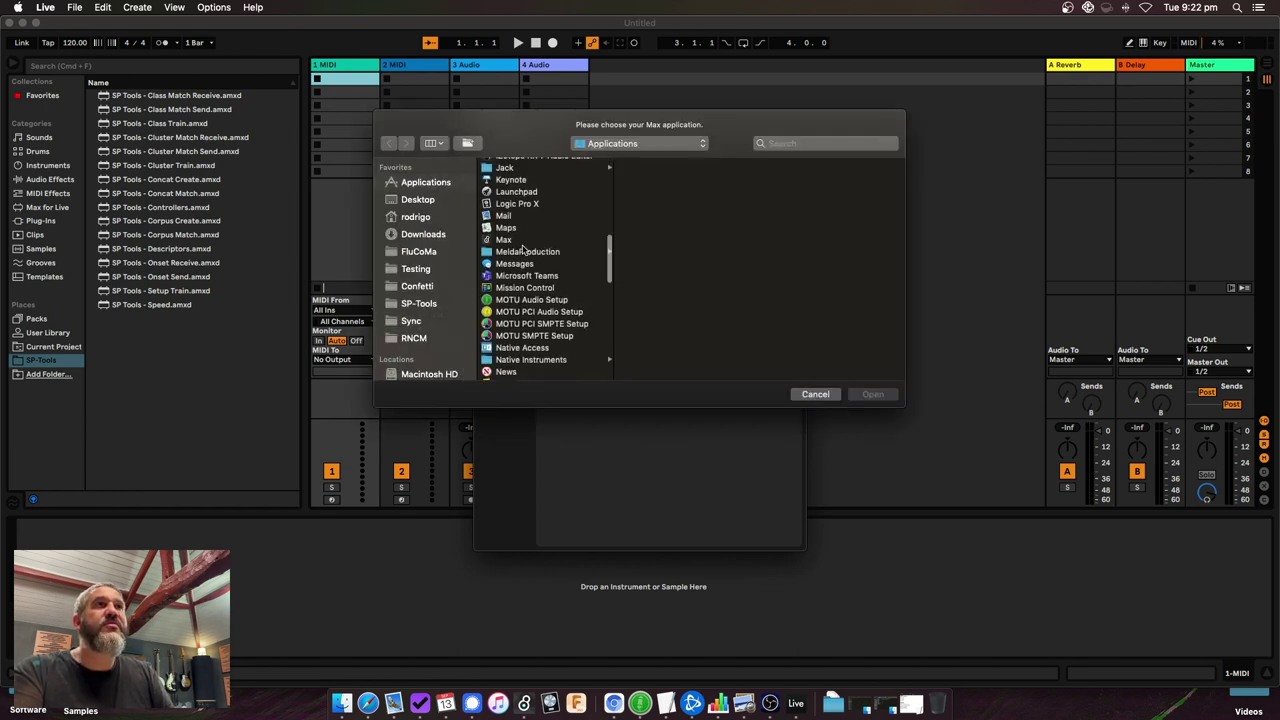
click(519, 239)
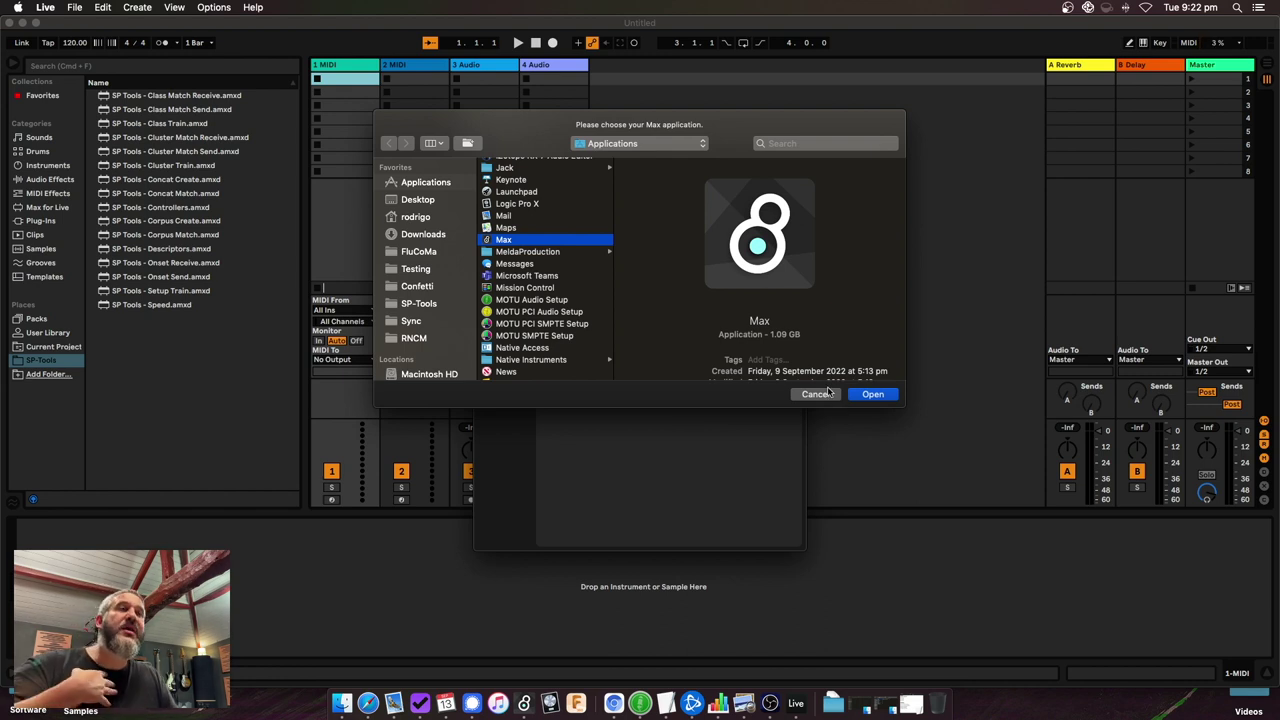
click(871, 394)
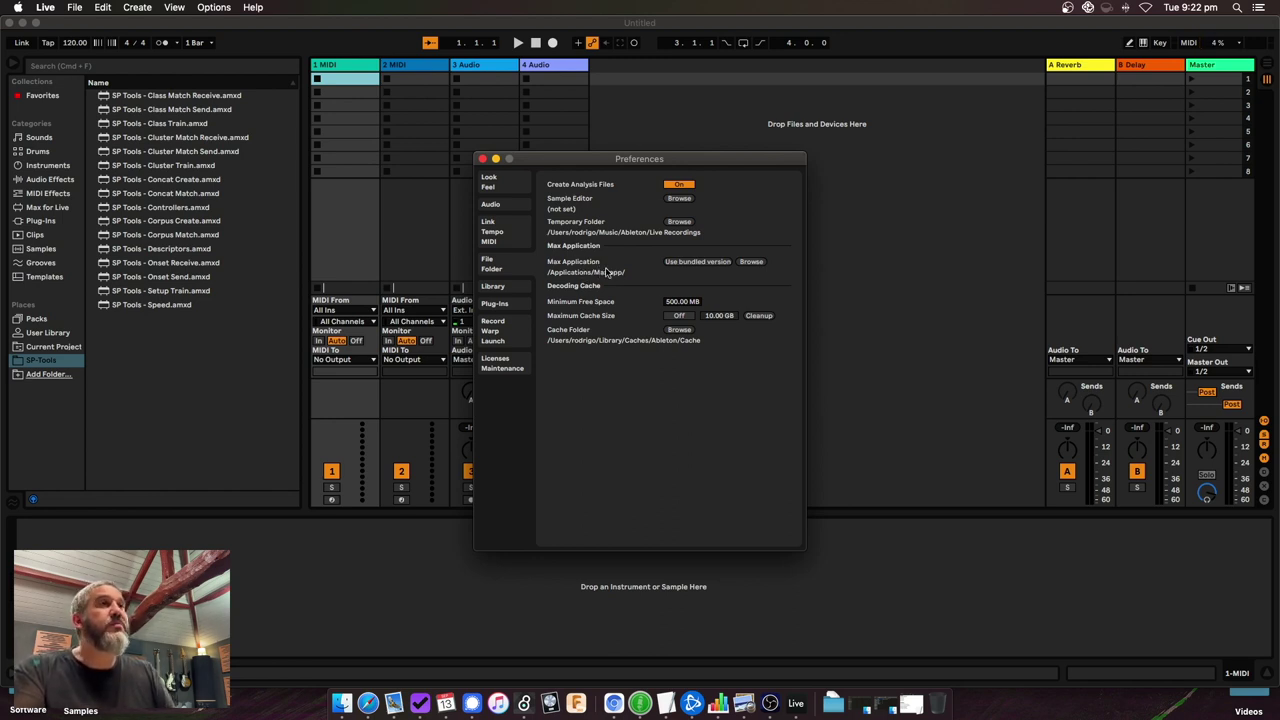
click(482, 159)
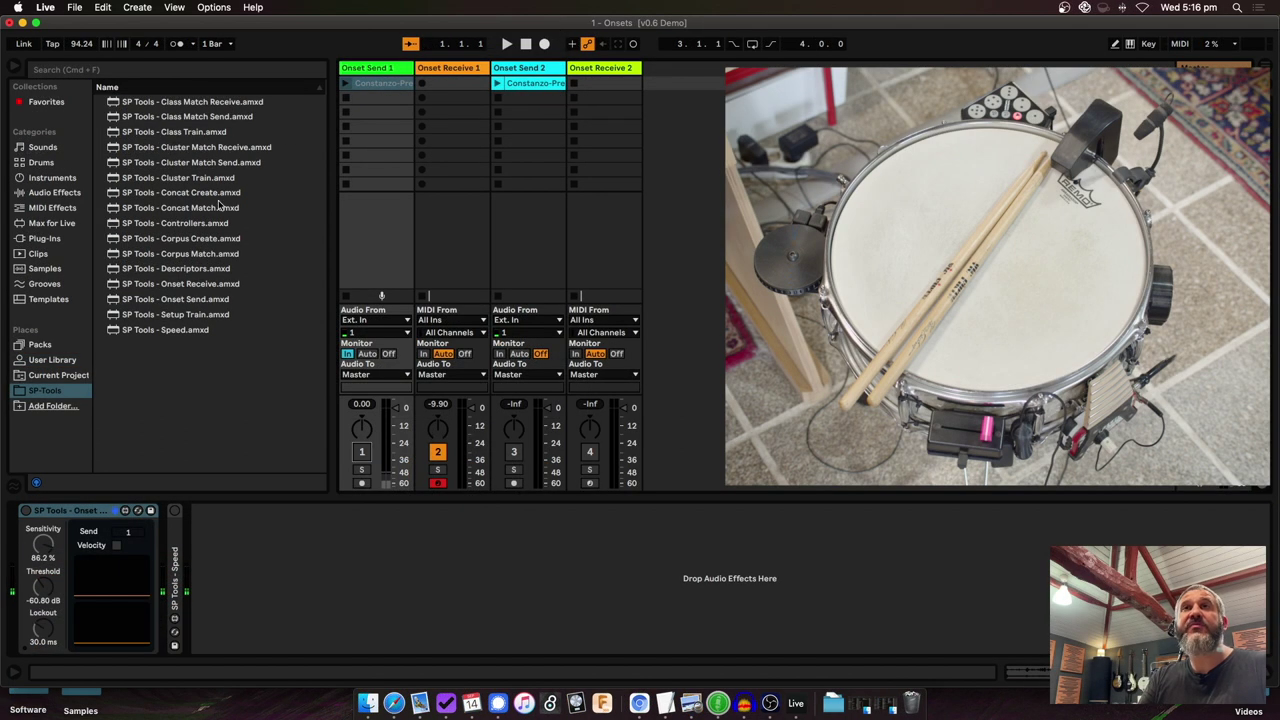
Show the SP-Tools folder in the browser and examine the device chains of the Onset Send 1 and Onset Receive 1 tracks.
click(56, 376)
click(55, 391)
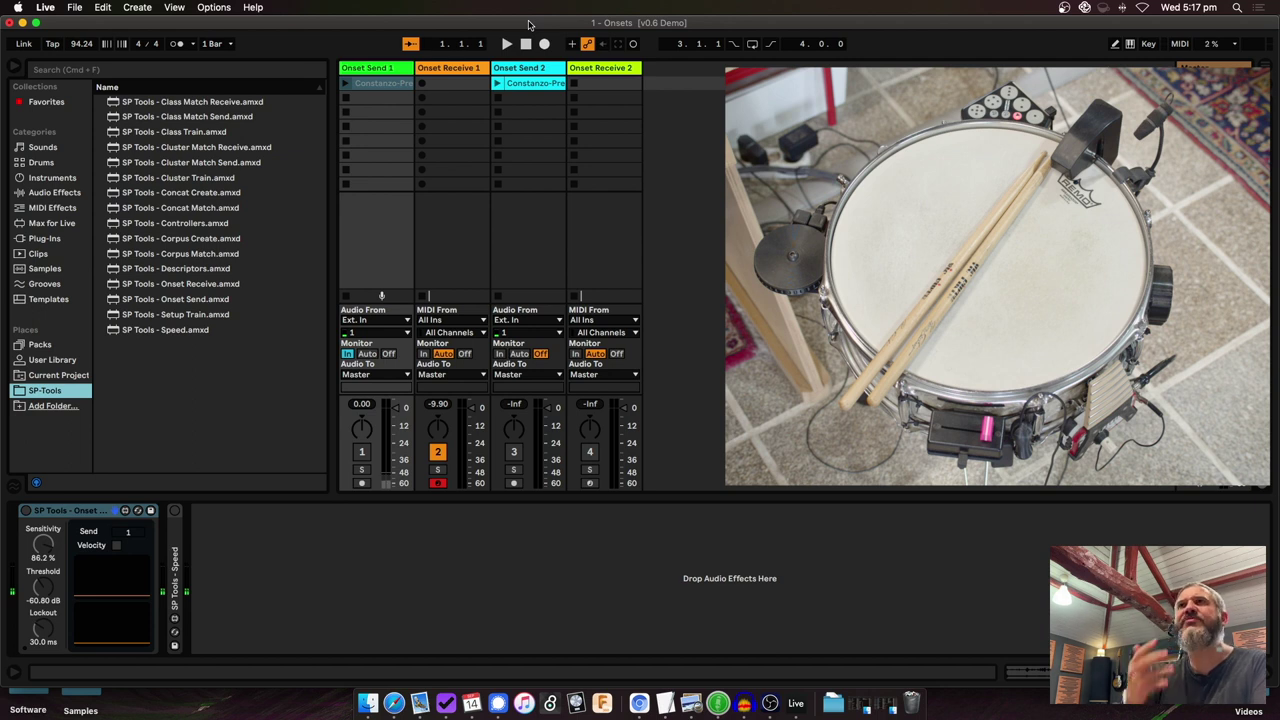
click(366, 68)
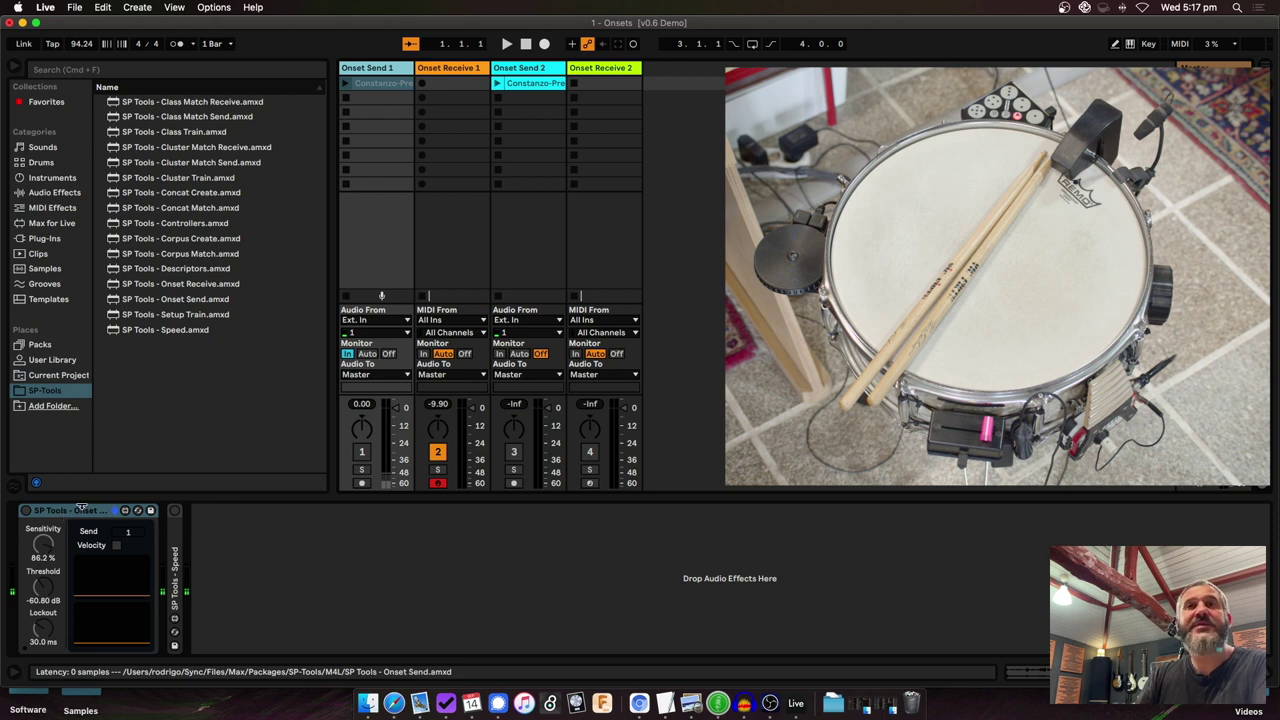
click(457, 69)
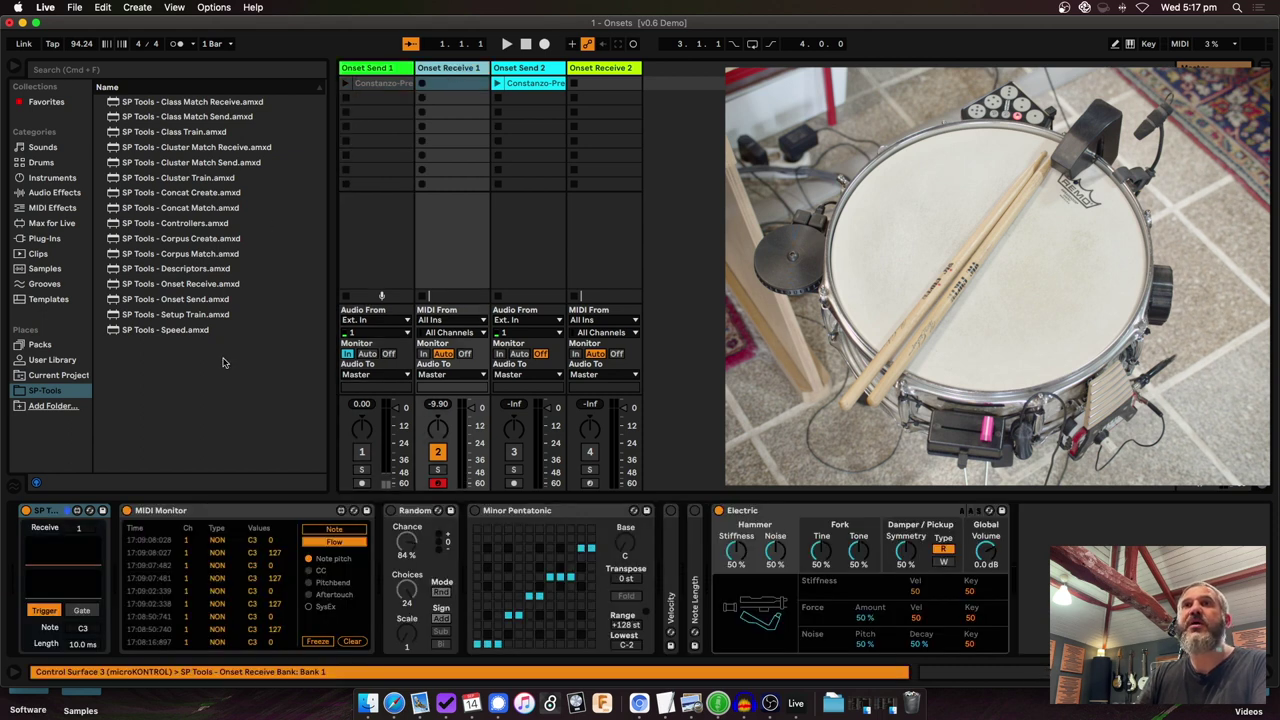
Turn on the SP Tools Onset Send device on the Onset Send 1 track and deactivate the Onset Receive 1 track.
click(380, 68)
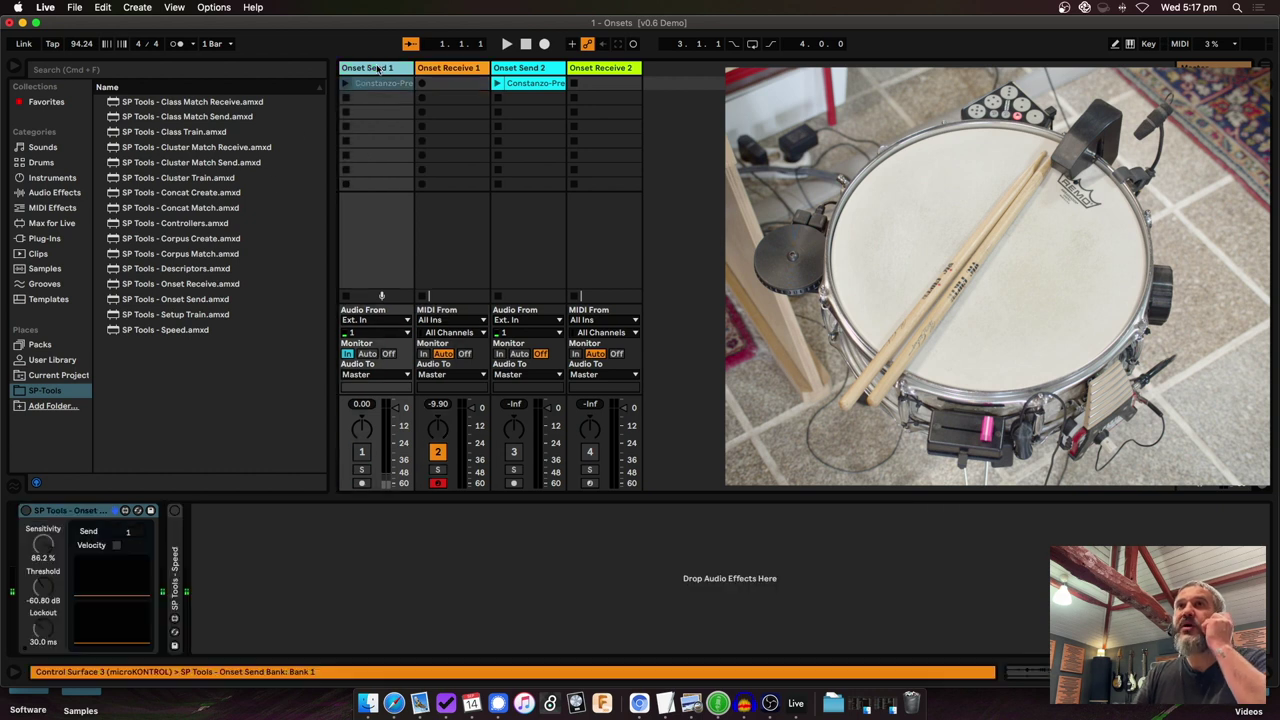
click(25, 514)
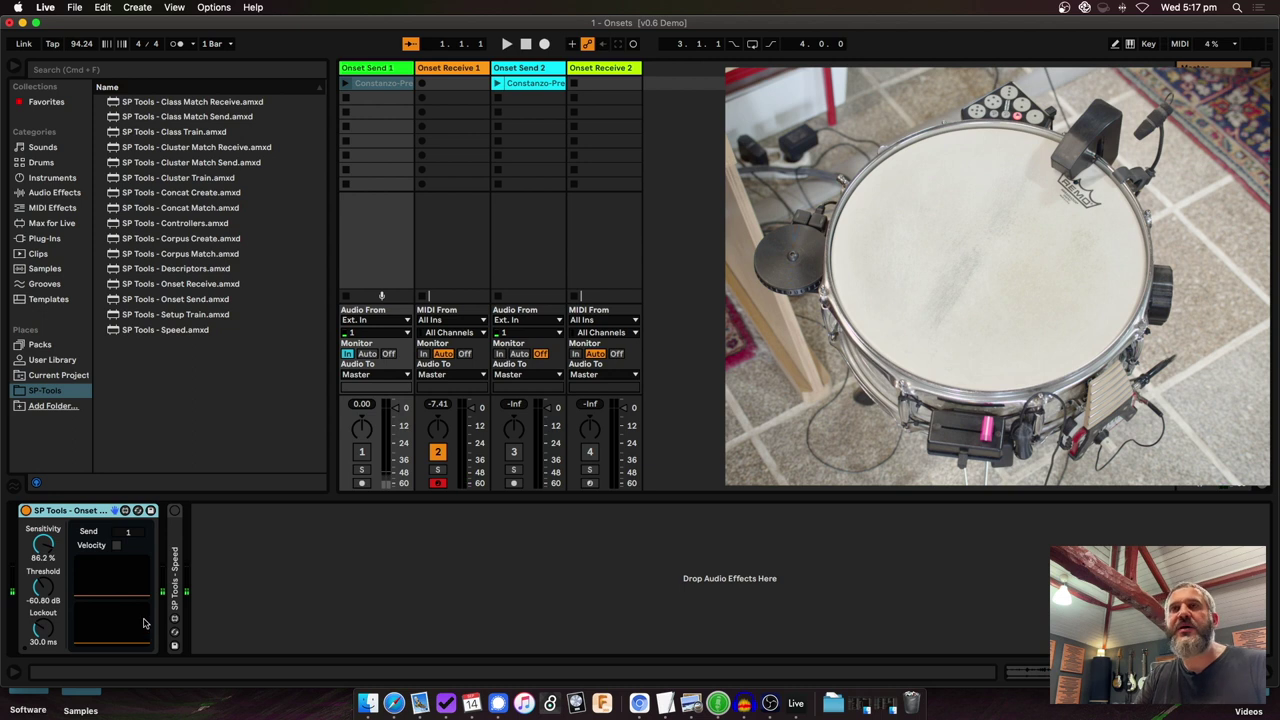
click(362, 452)
click(362, 452)
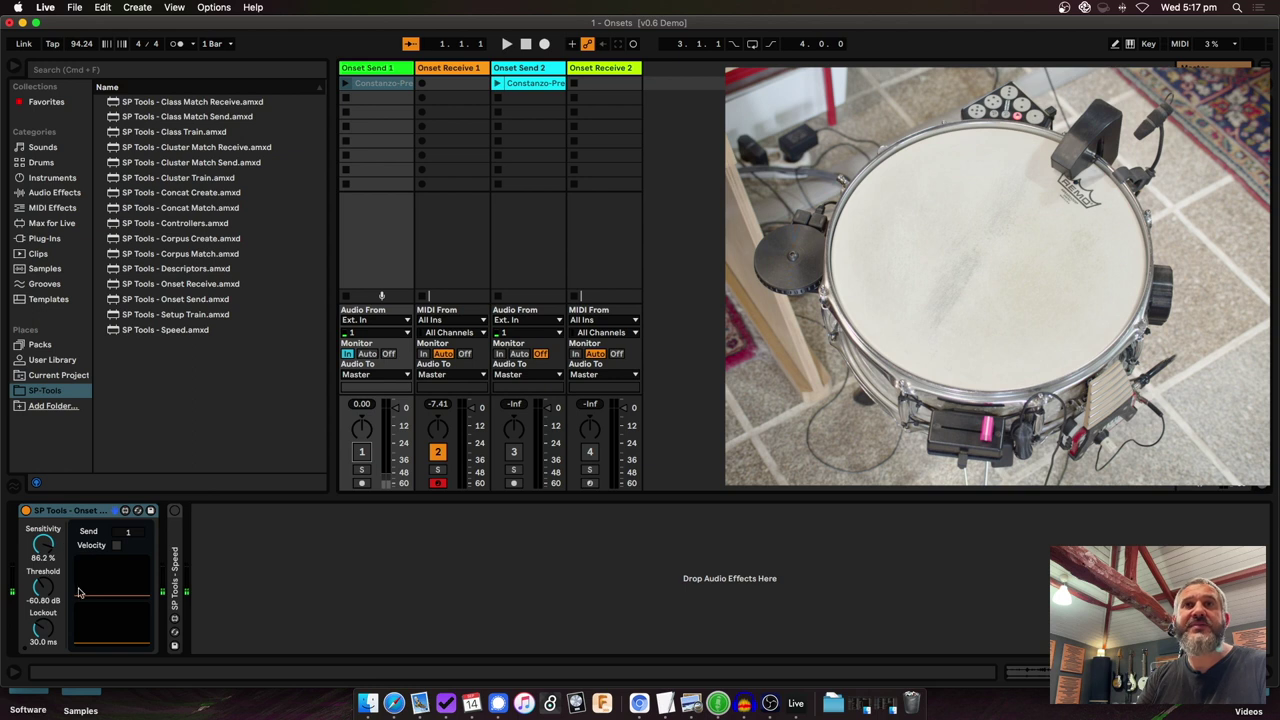
click(437, 453)
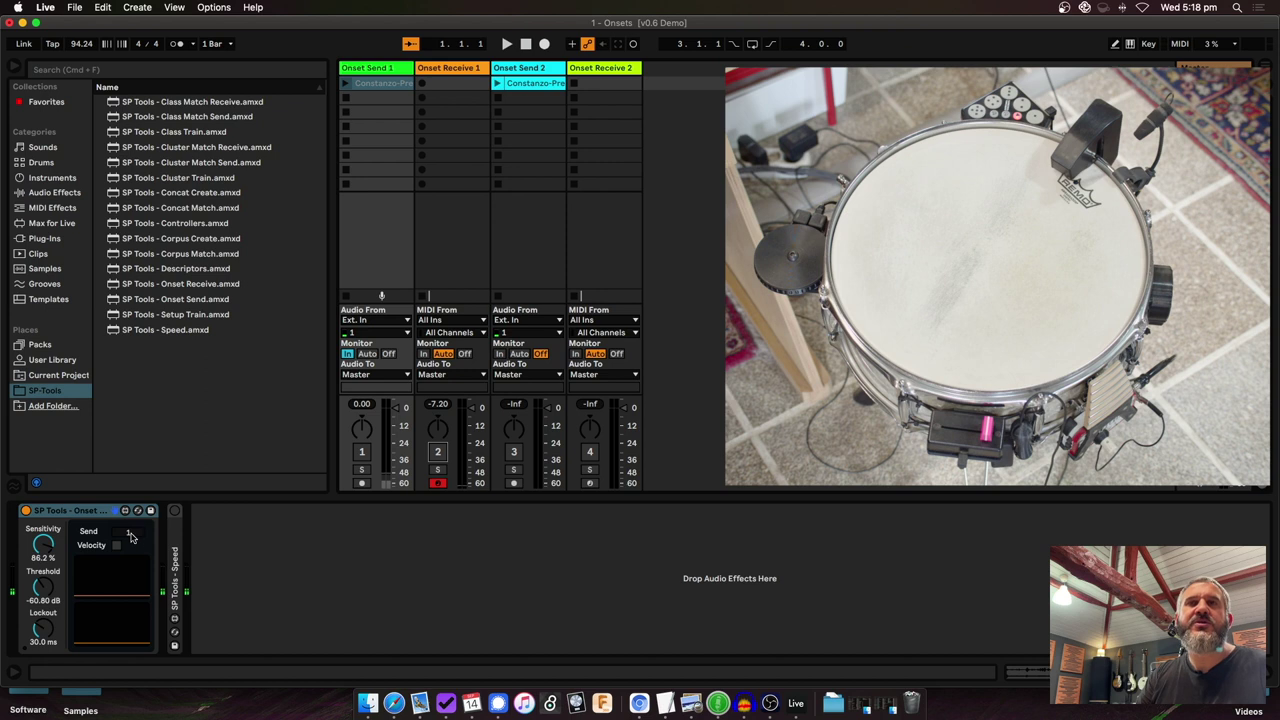
Keep the Onset Send device on send channel 1 and set its sensitivity to 79.9 % and threshold to -56.13 dB.
drag(130, 537, 130, 500)
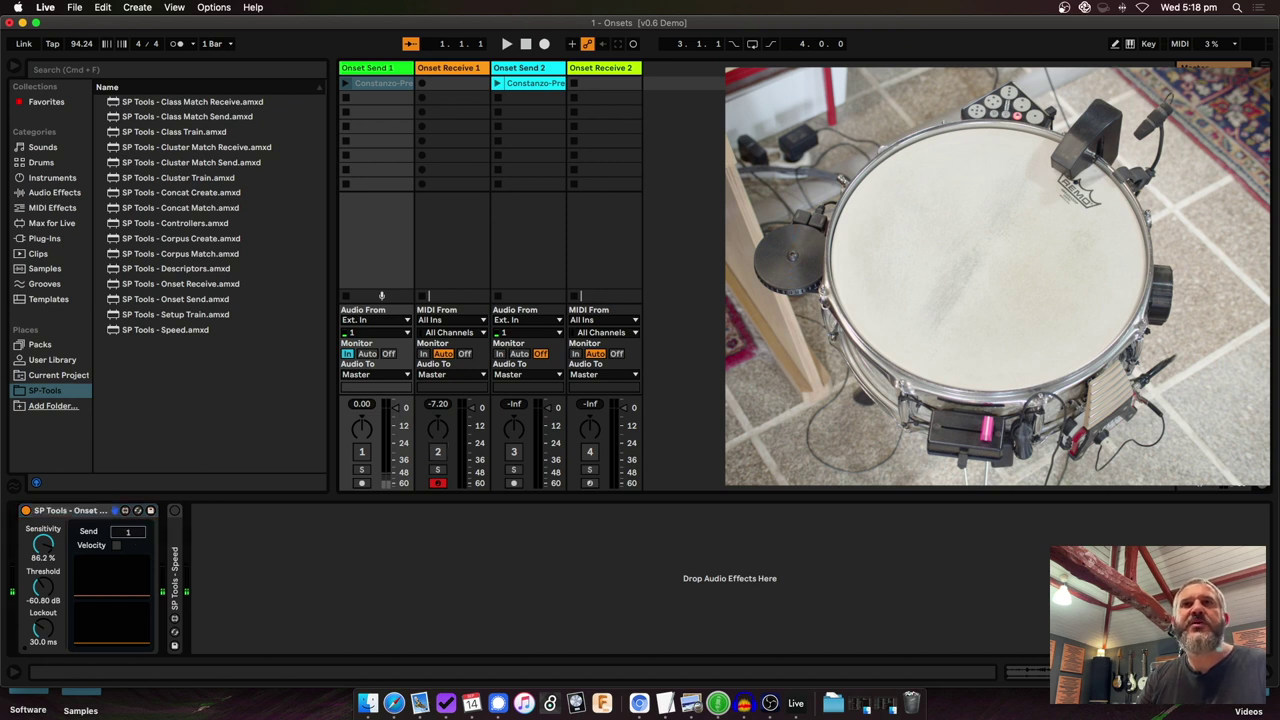
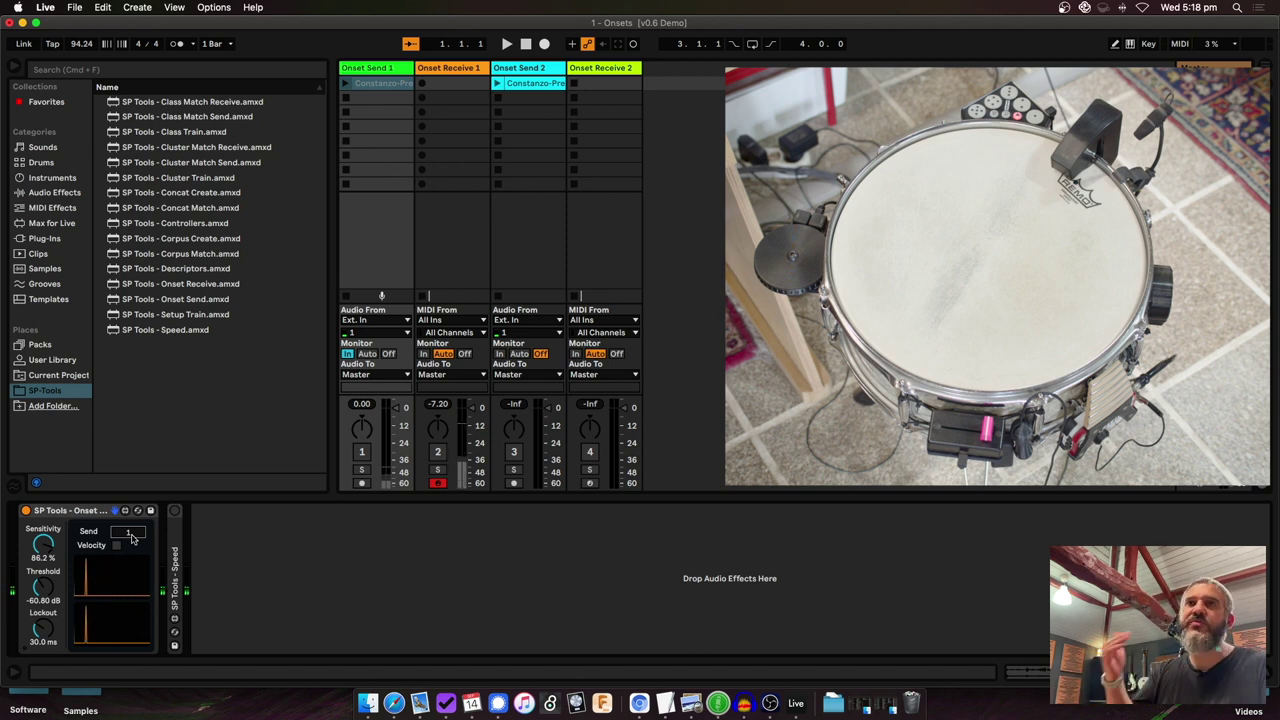
drag(42, 544, 42, 550)
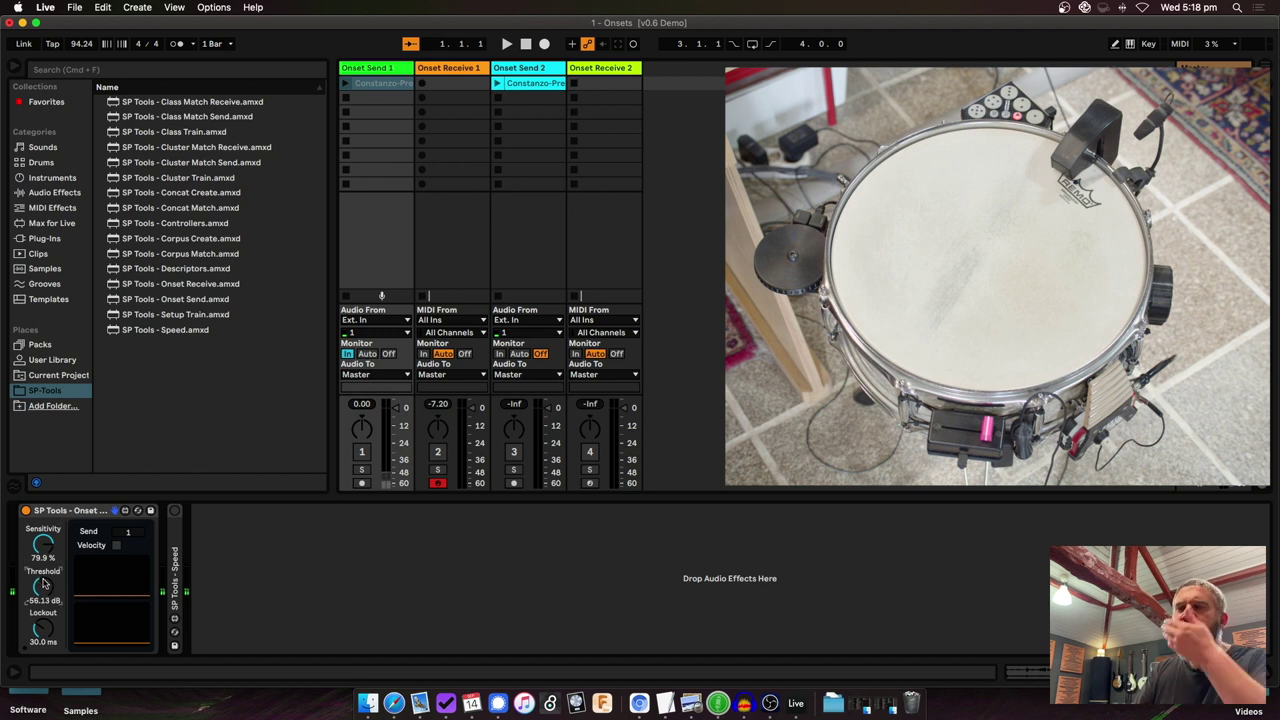
Try Gate mode on the Onset Receive 1 track's receive device, return to Trigger mode and set the note length to 100 ms.
click(452, 69)
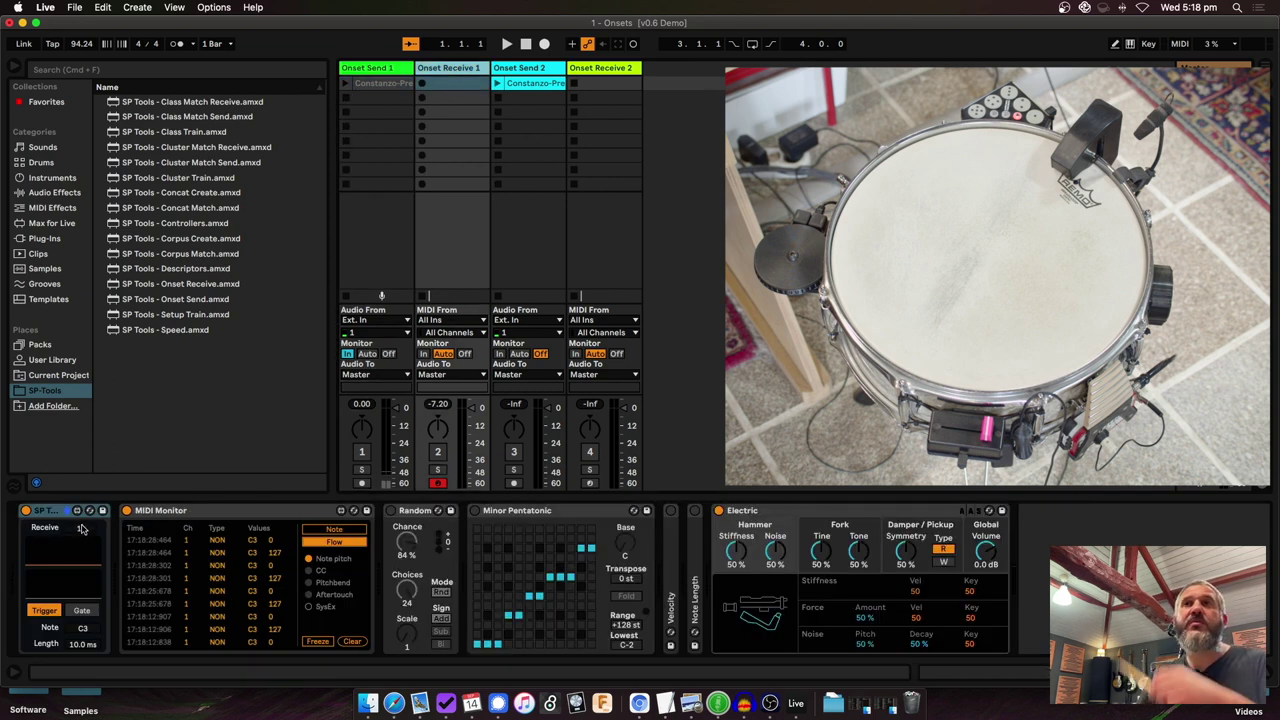
click(82, 611)
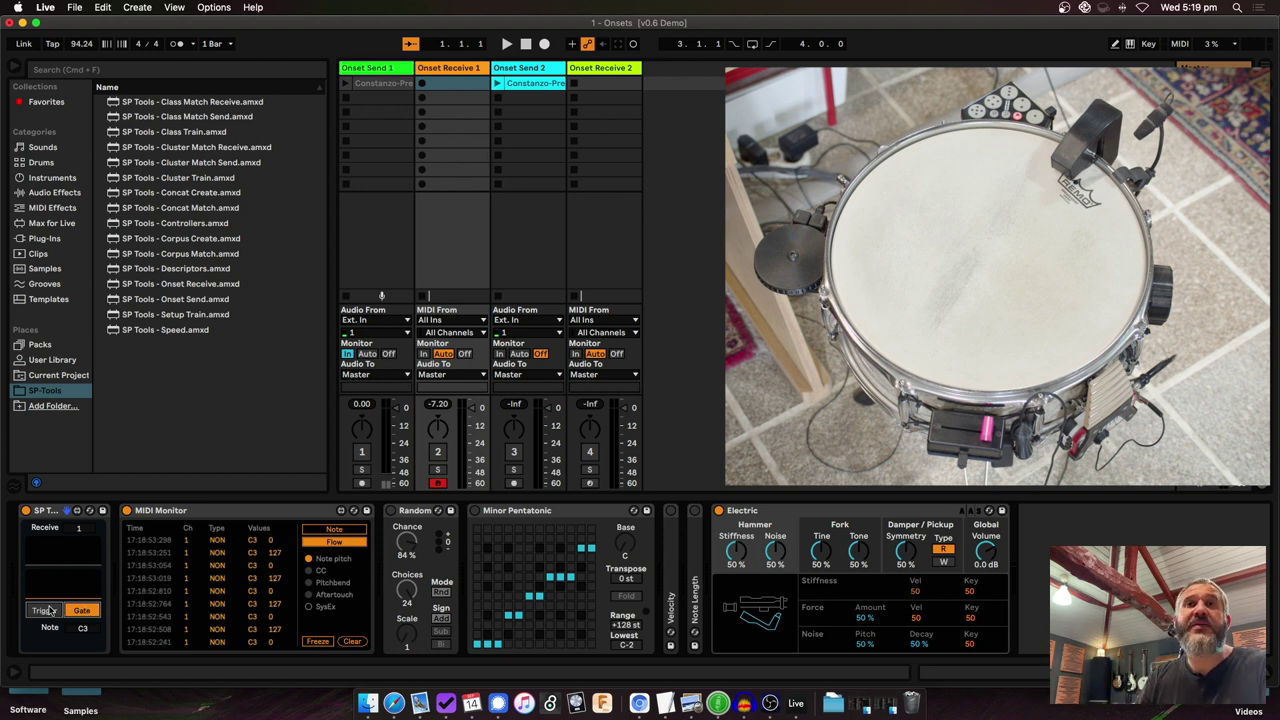
click(50, 610)
click(84, 644)
text(100)
key(Return)
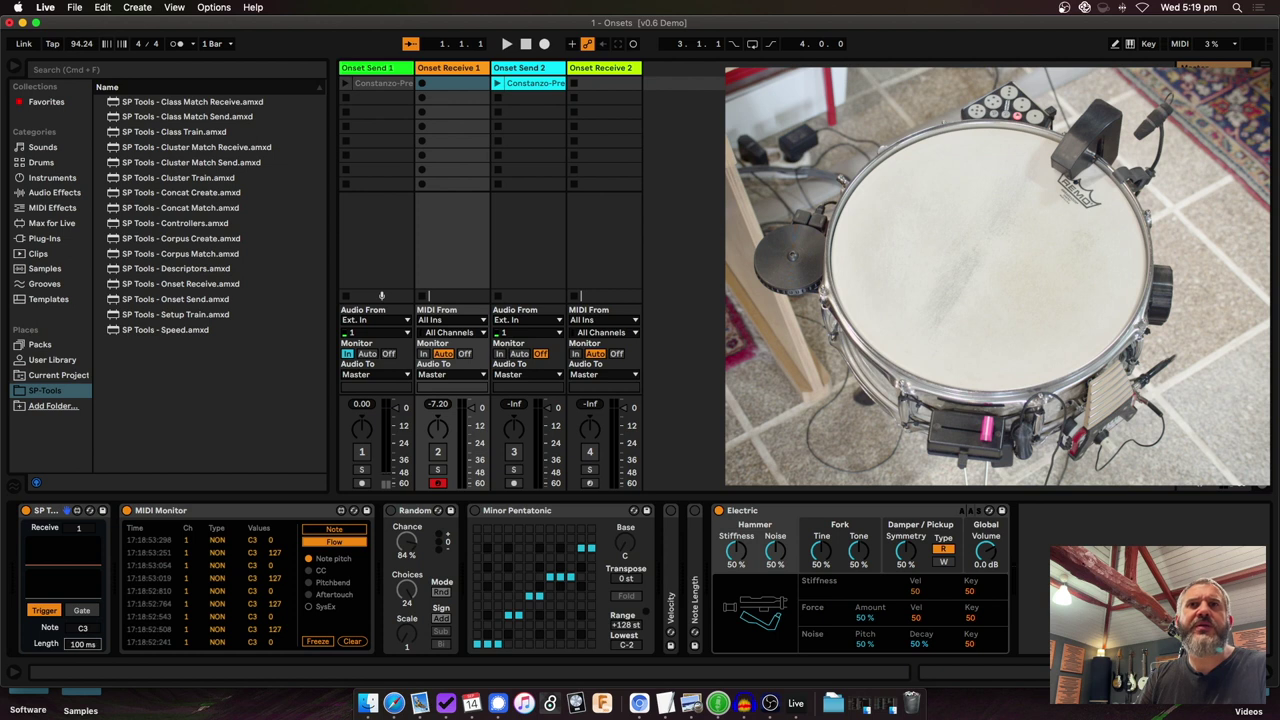
Try Gate mode on the Onset Receive device once more, and restore Trigger mode with a 10 ms note length.
click(91, 610)
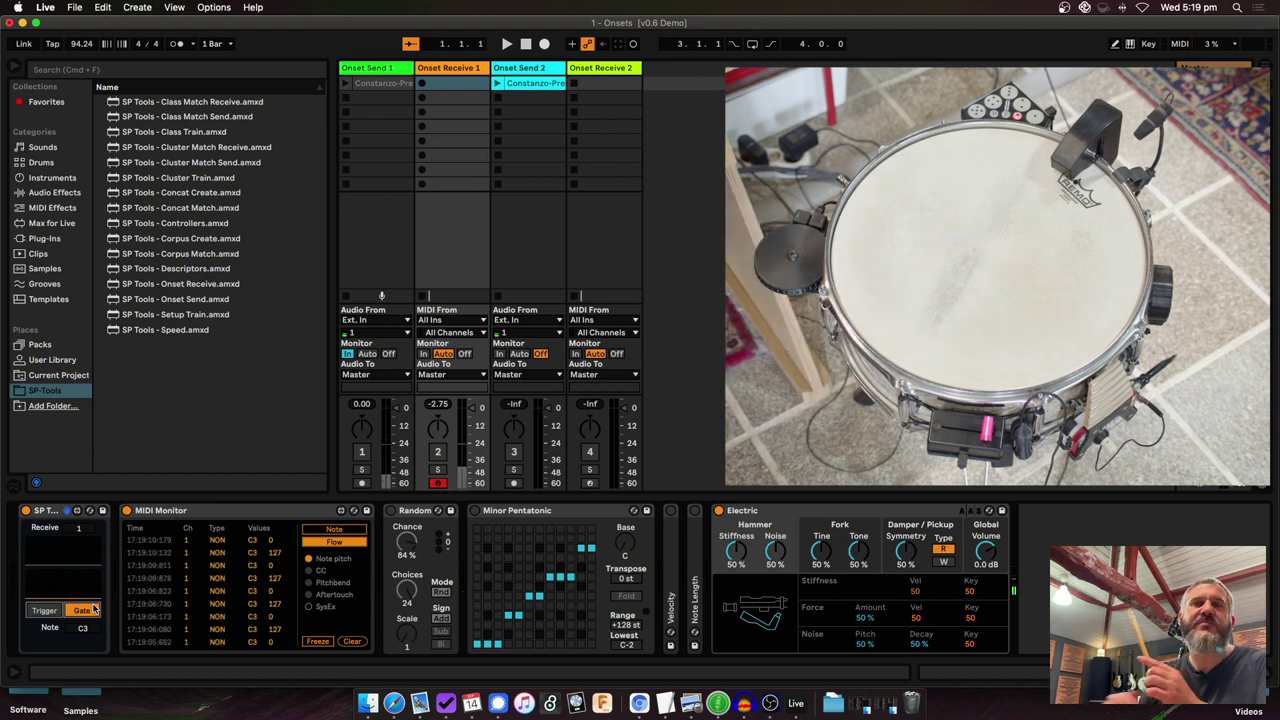
click(44, 610)
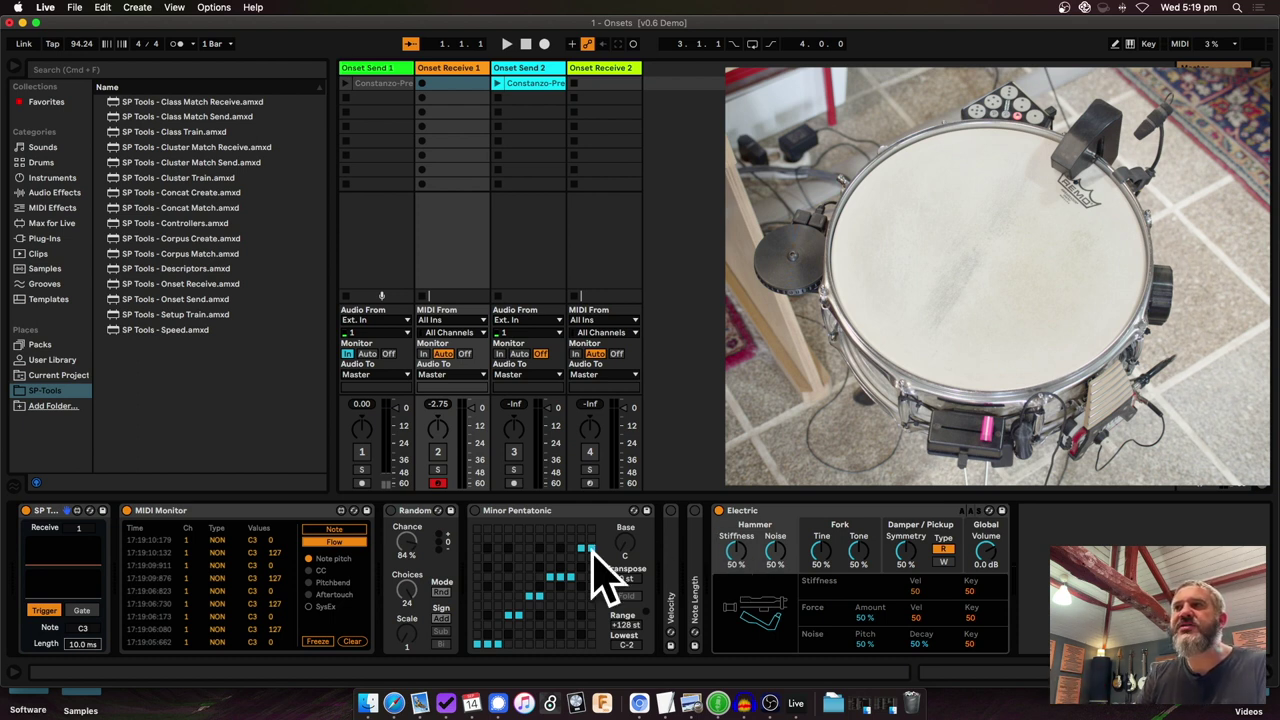
Enable Velocity on the Onset Send 1 track's send device and check the incoming notes in the Onset Receive 1 MIDI Monitor.
click(383, 70)
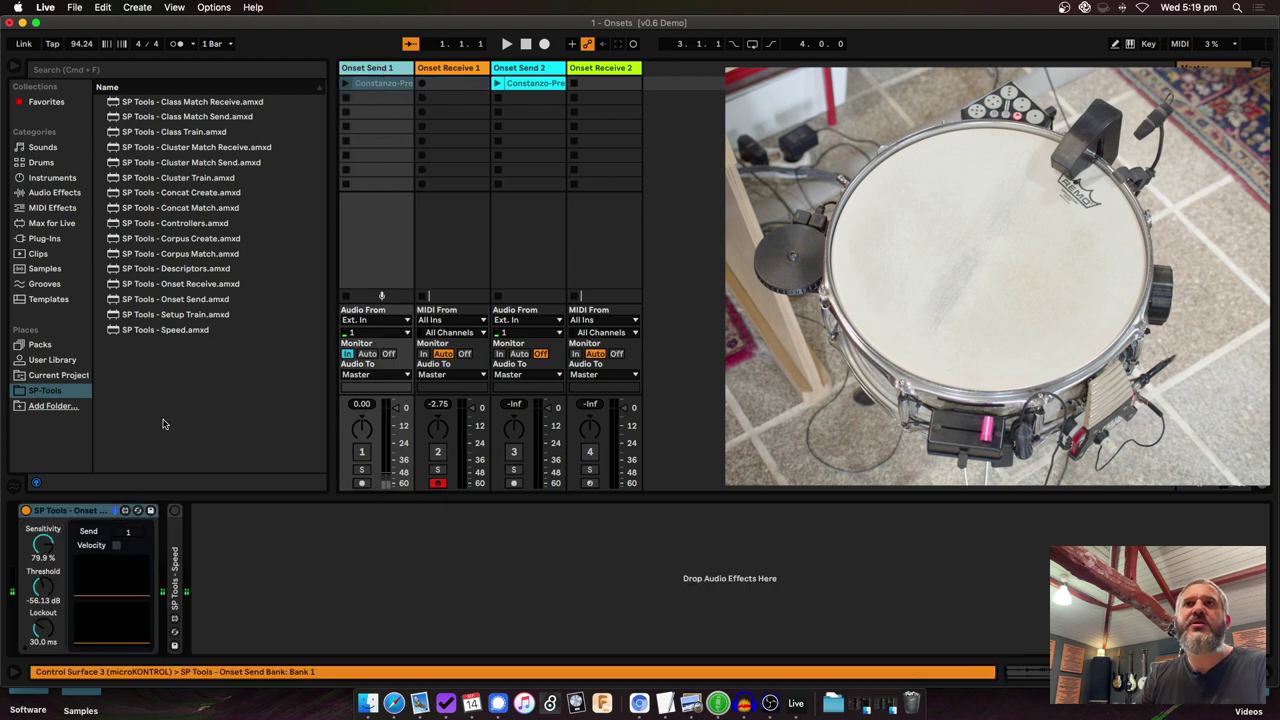
click(116, 547)
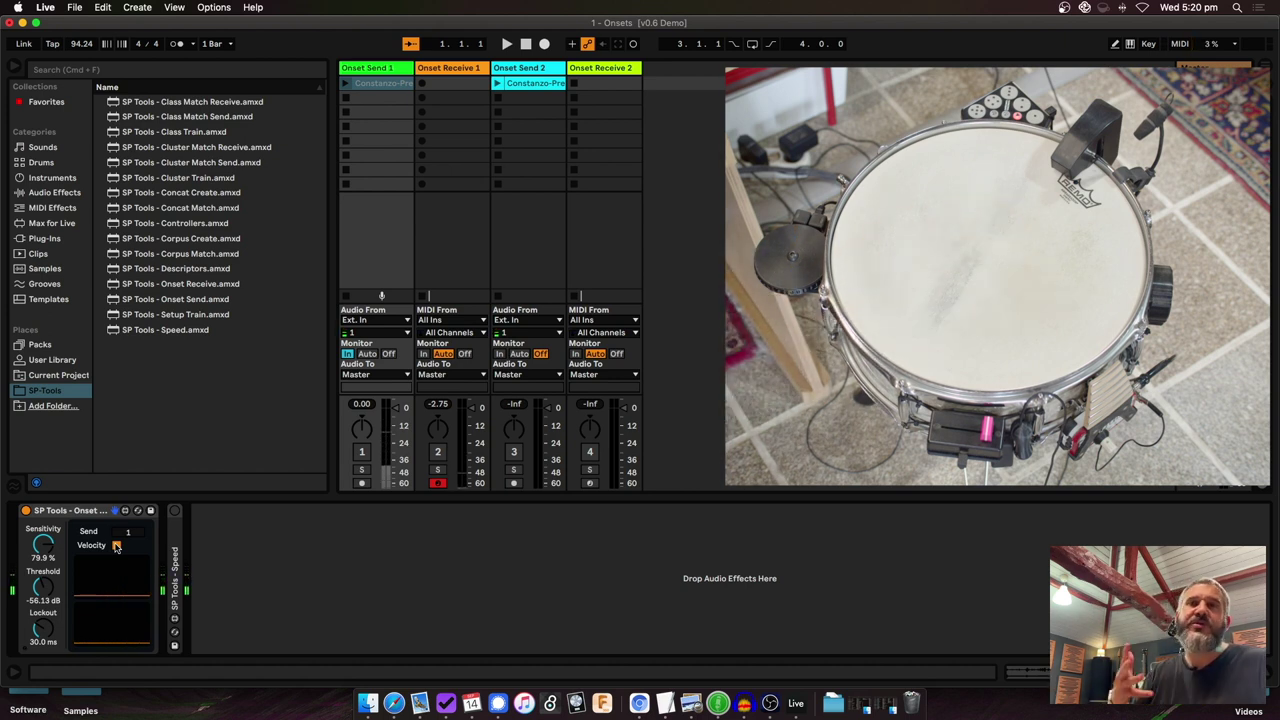
click(453, 70)
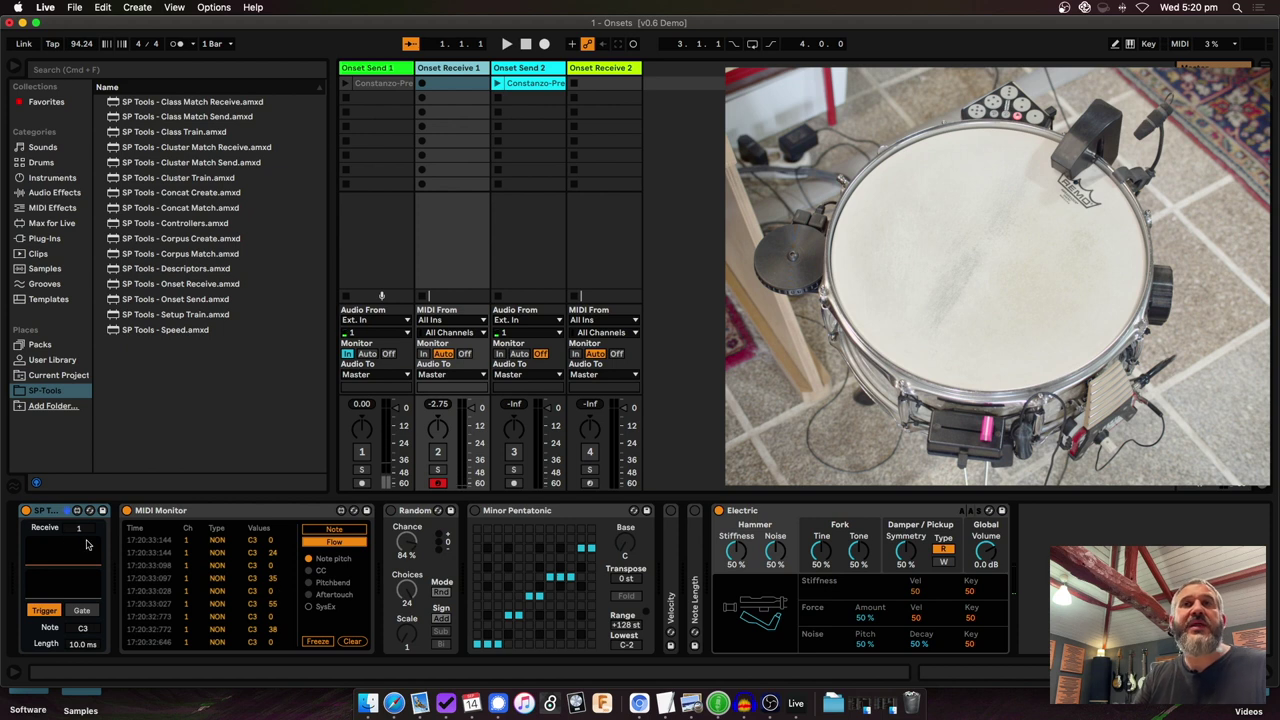
Reactivate the Onset Receive 1 track and turn Velocity off on the Onset Send device.
click(437, 452)
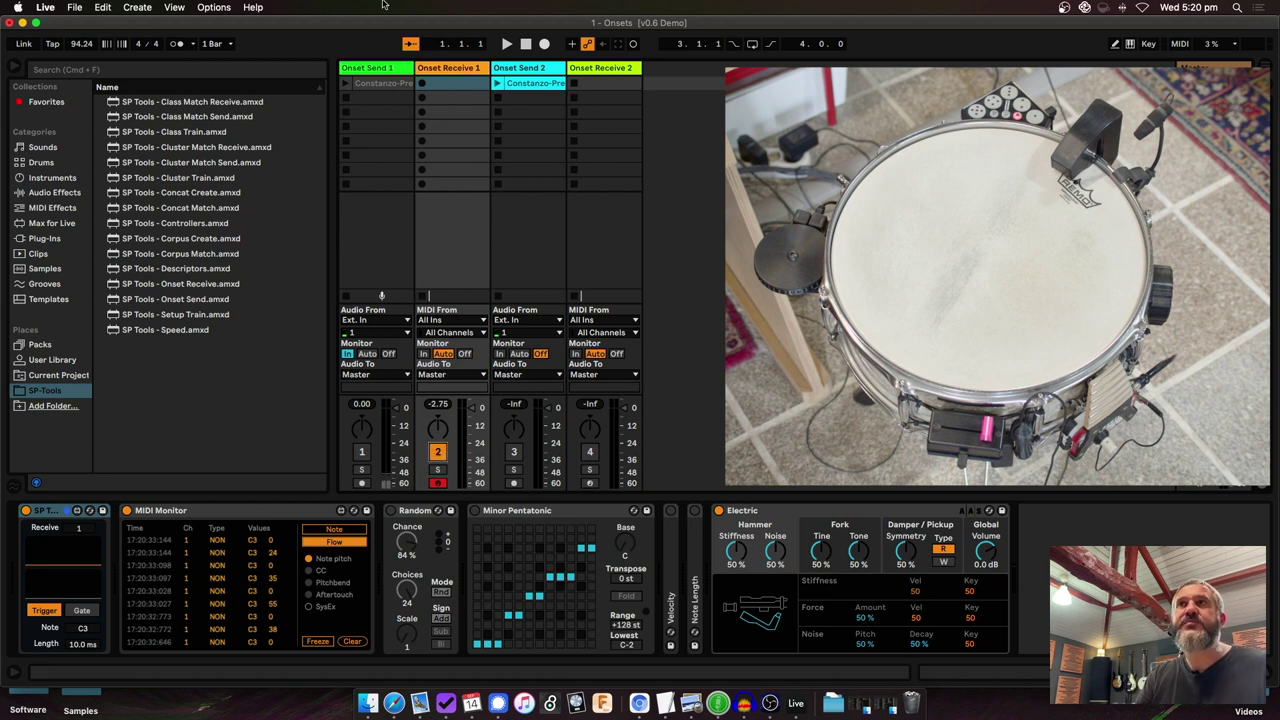
click(381, 72)
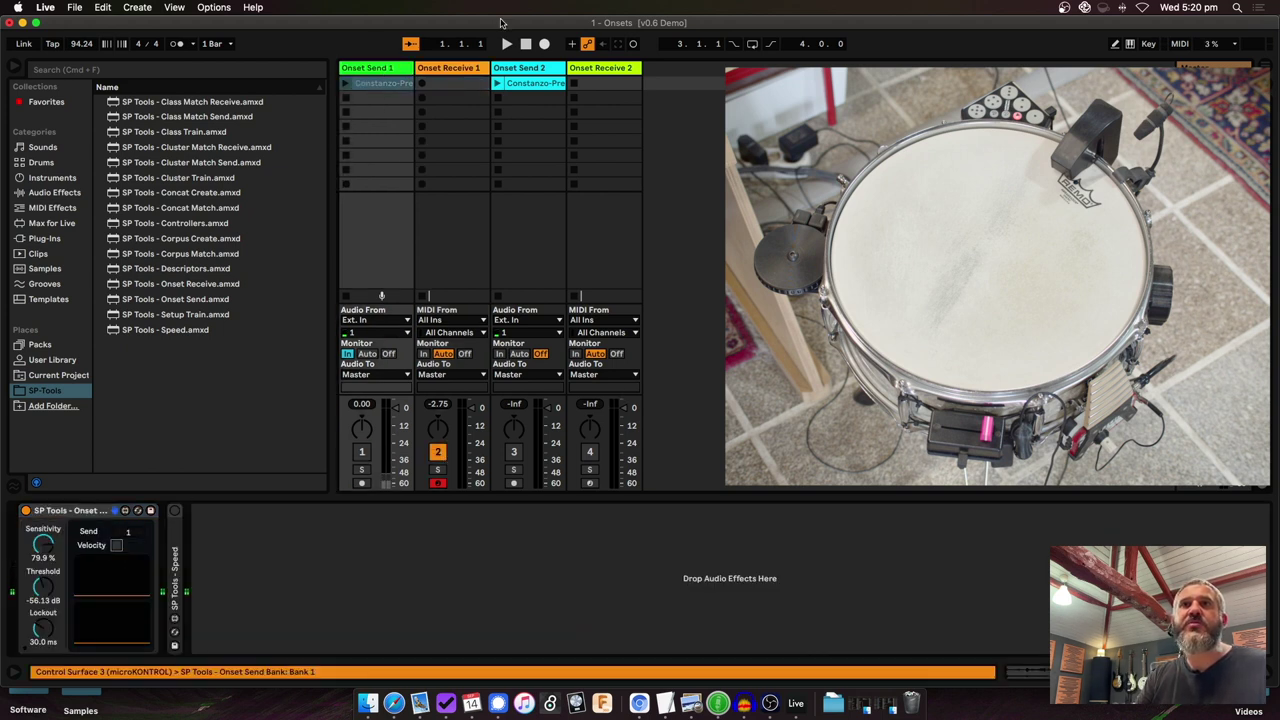
Switch the Onset Receive 1 track's receive device to Gate mode and enable Velocity on the Onset Send 1 track's send device.
click(451, 72)
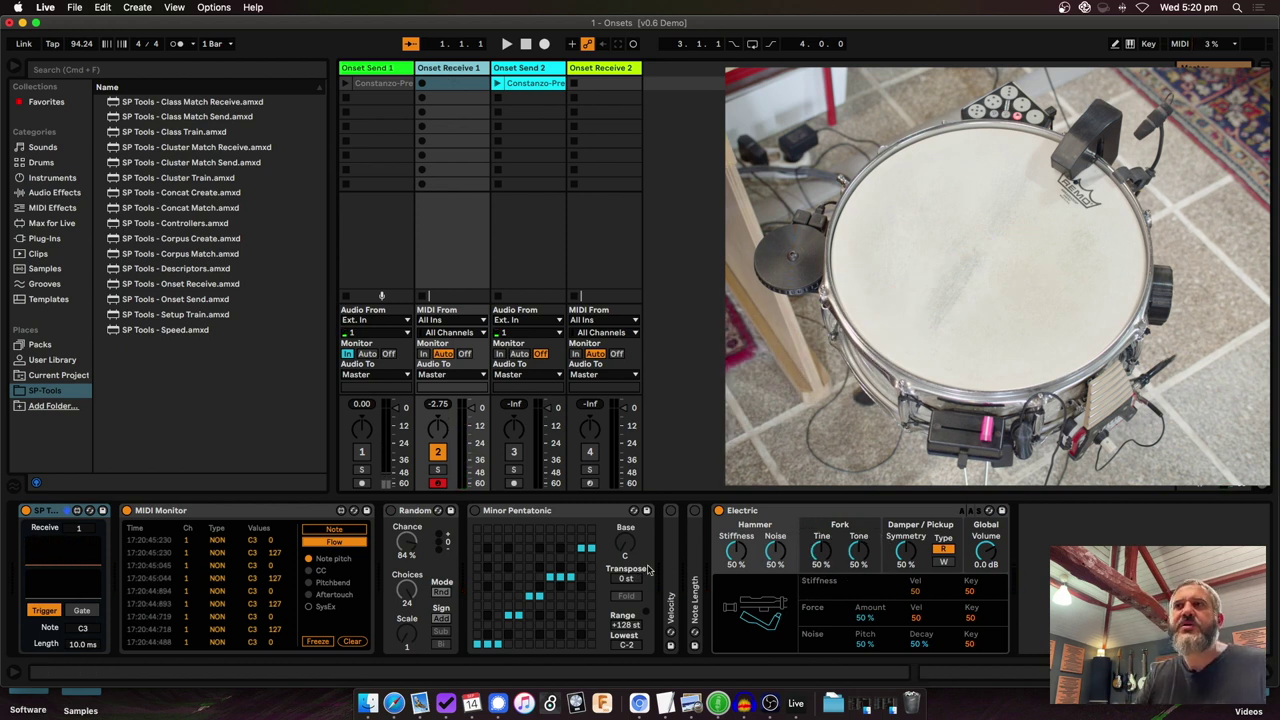
click(82, 610)
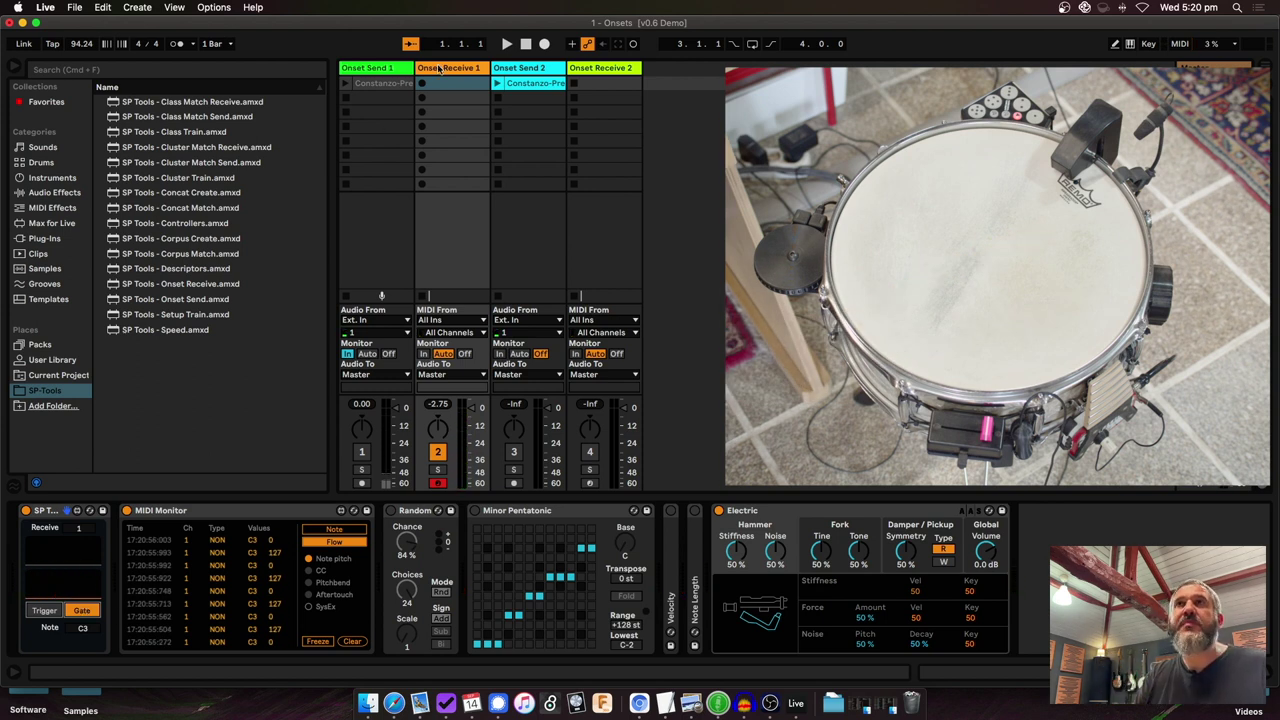
click(381, 67)
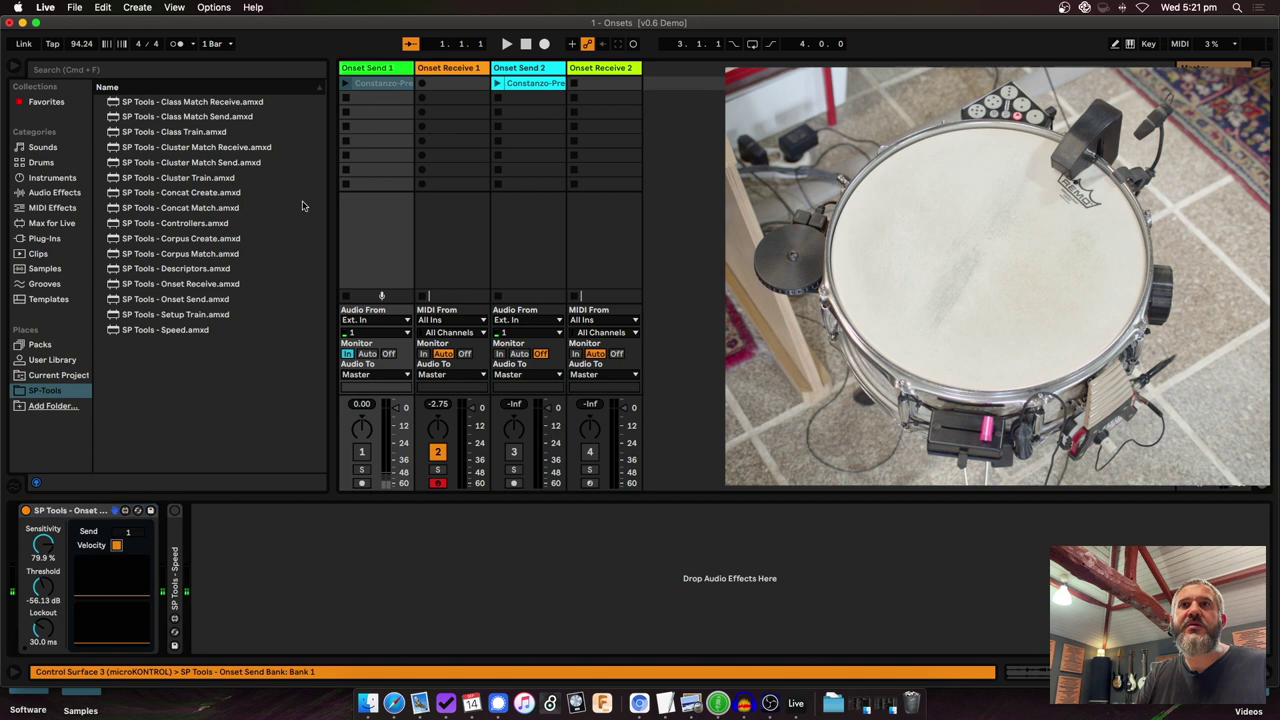
drag(445, 65, 200, 110)
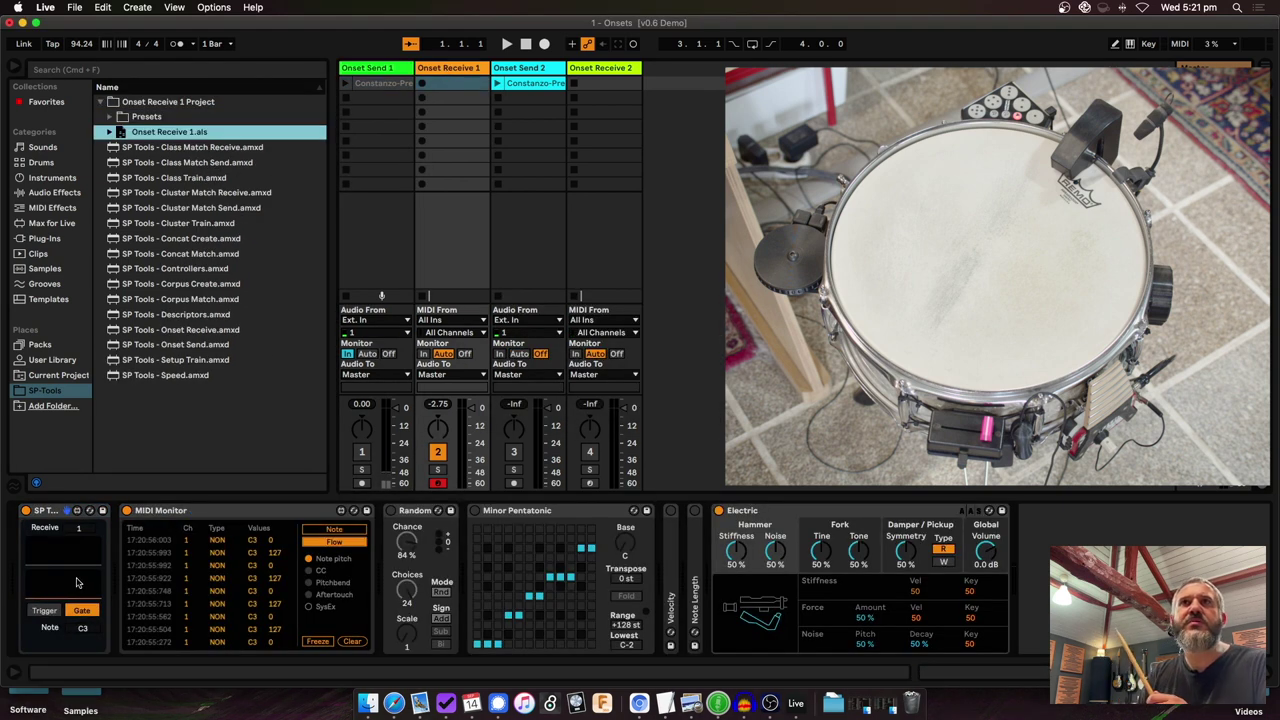
Try Trigger and Gate modes with velocity-sensitive hits on the Onset Receive 1 track's receive device, and return to Trigger mode.
click(43, 610)
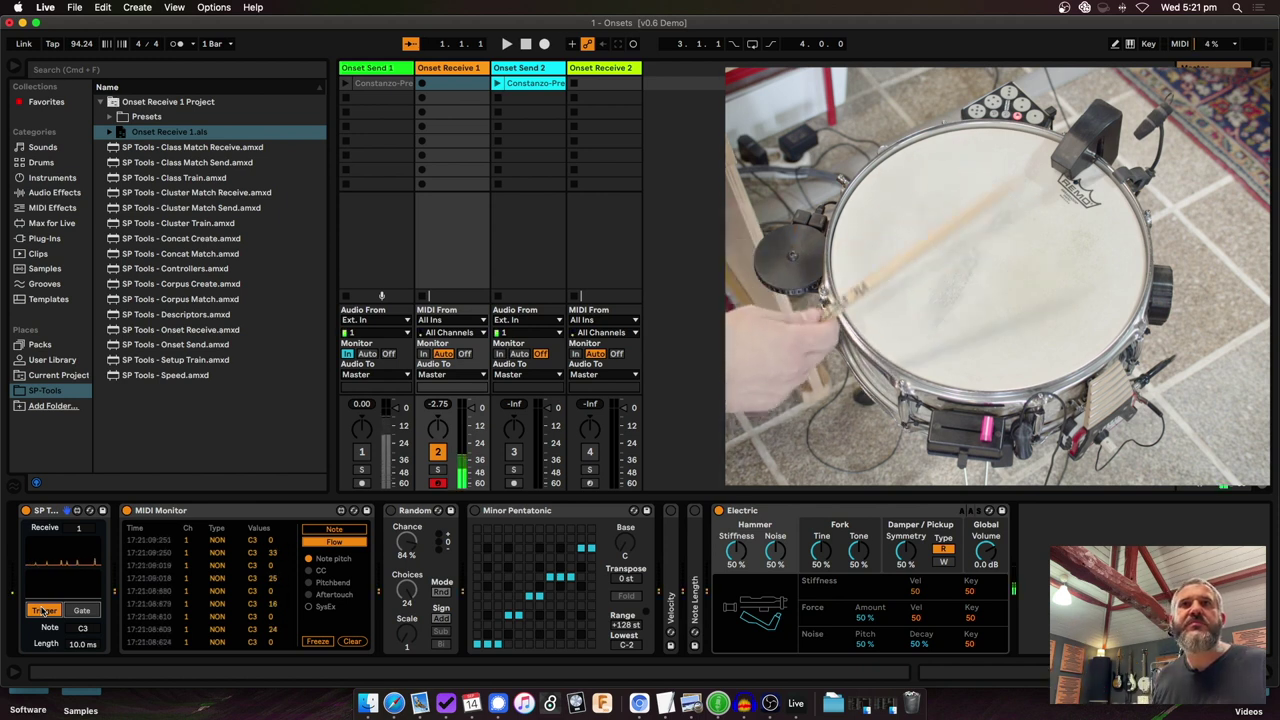
click(86, 612)
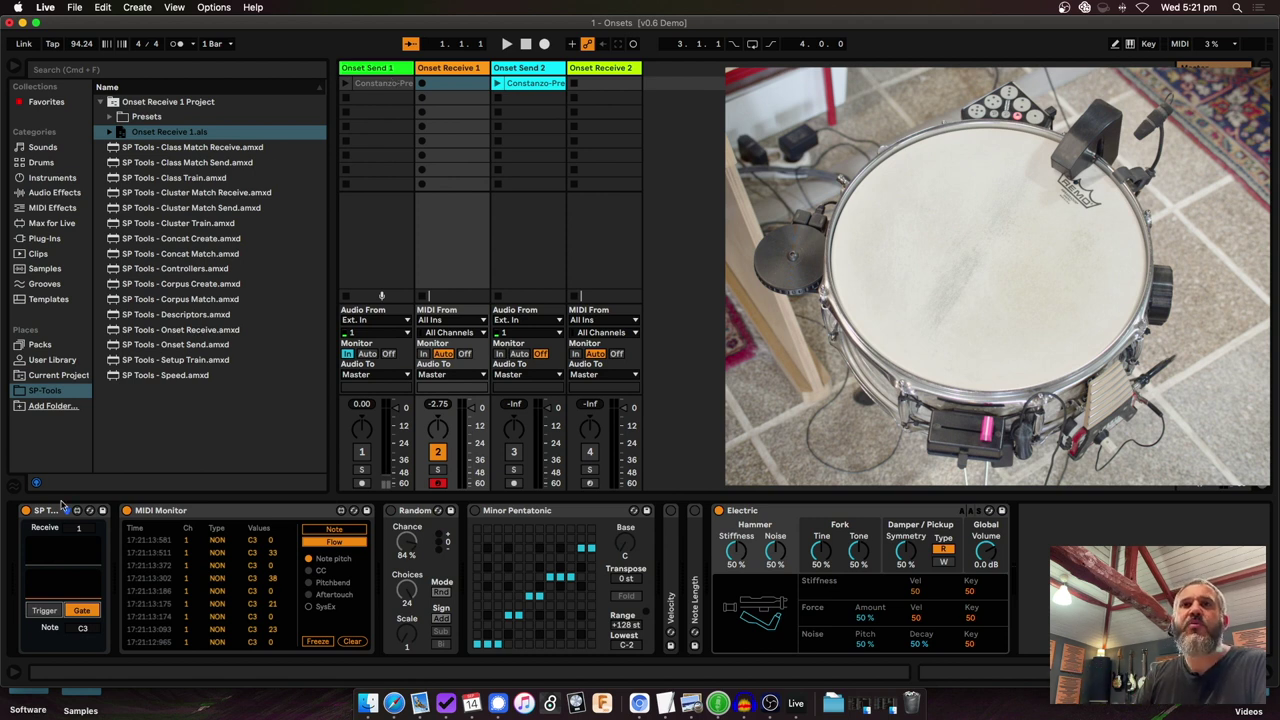
click(378, 66)
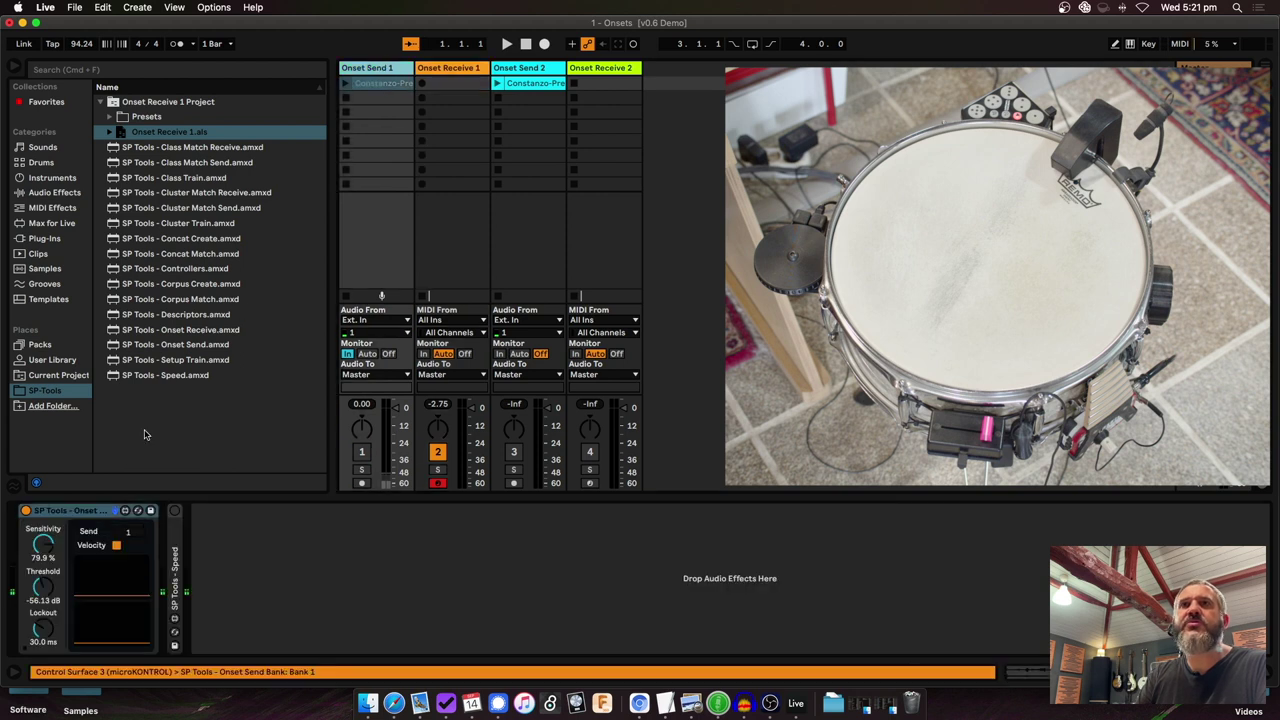
click(476, 68)
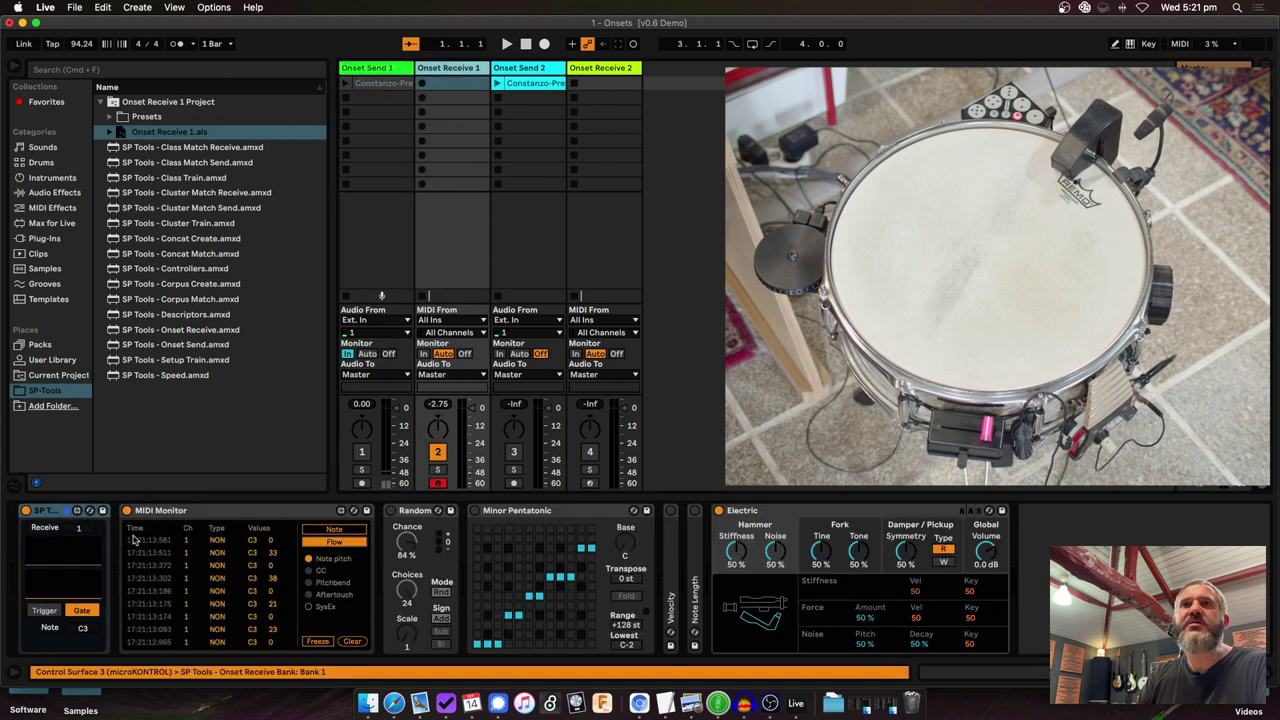
click(46, 611)
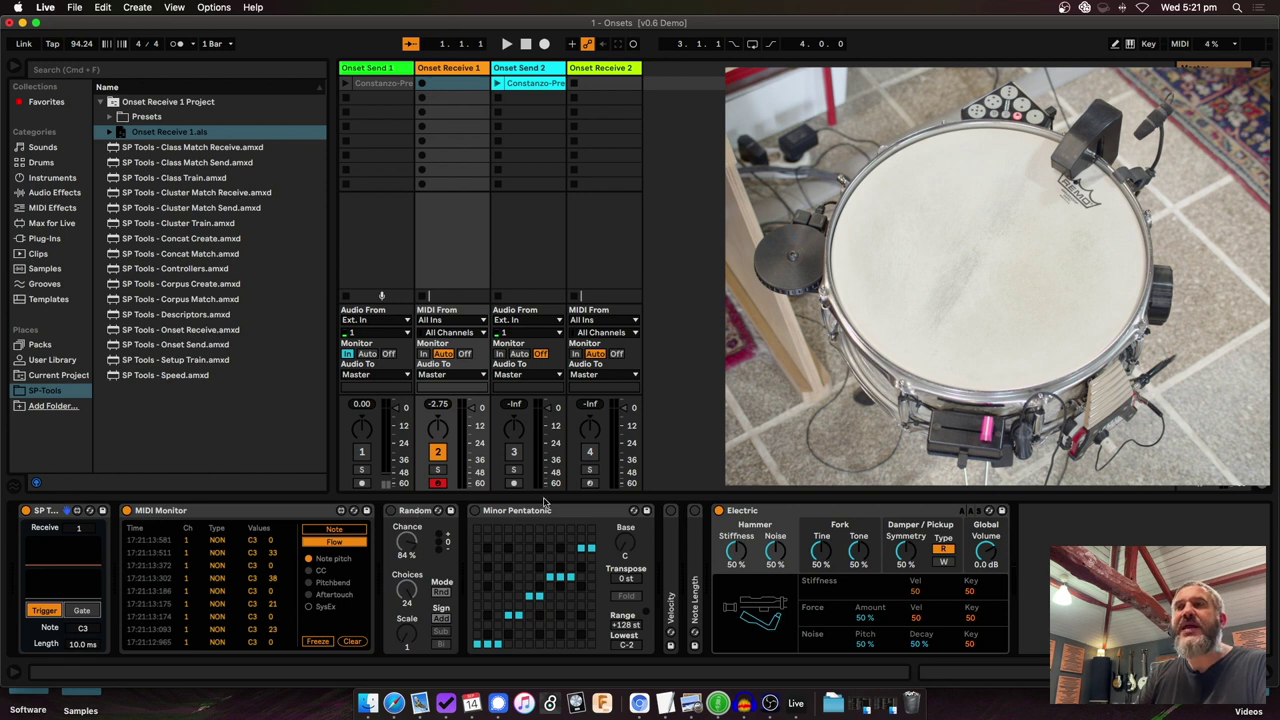
Activate the Random and Minor Pentatonic devices on the Onset Receive 1 track and set its receive device to Gate mode.
click(393, 514)
click(391, 511)
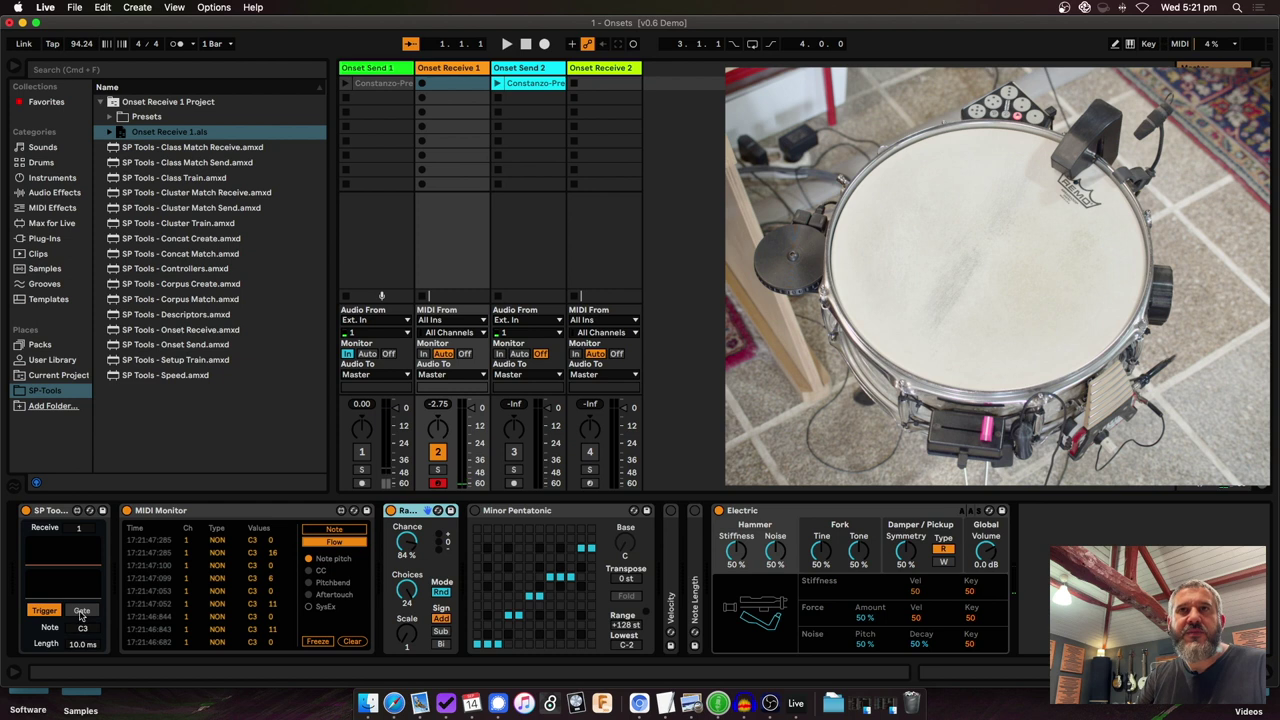
click(81, 611)
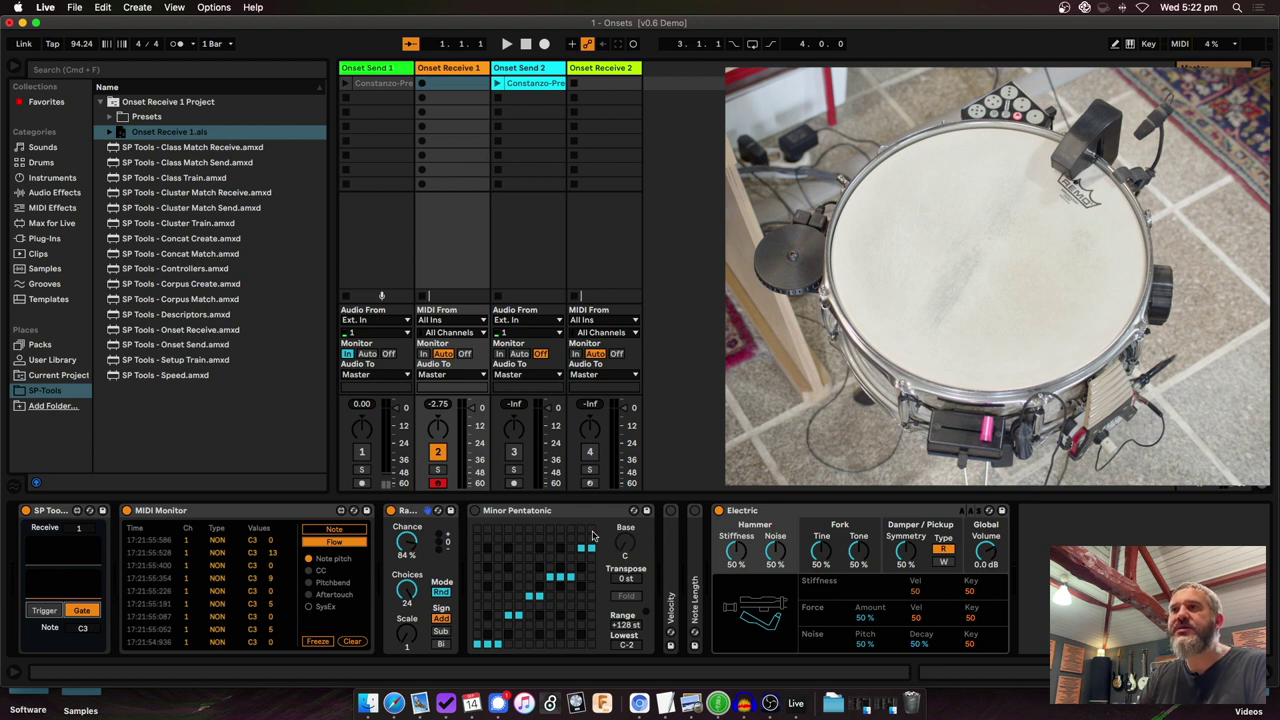
click(474, 511)
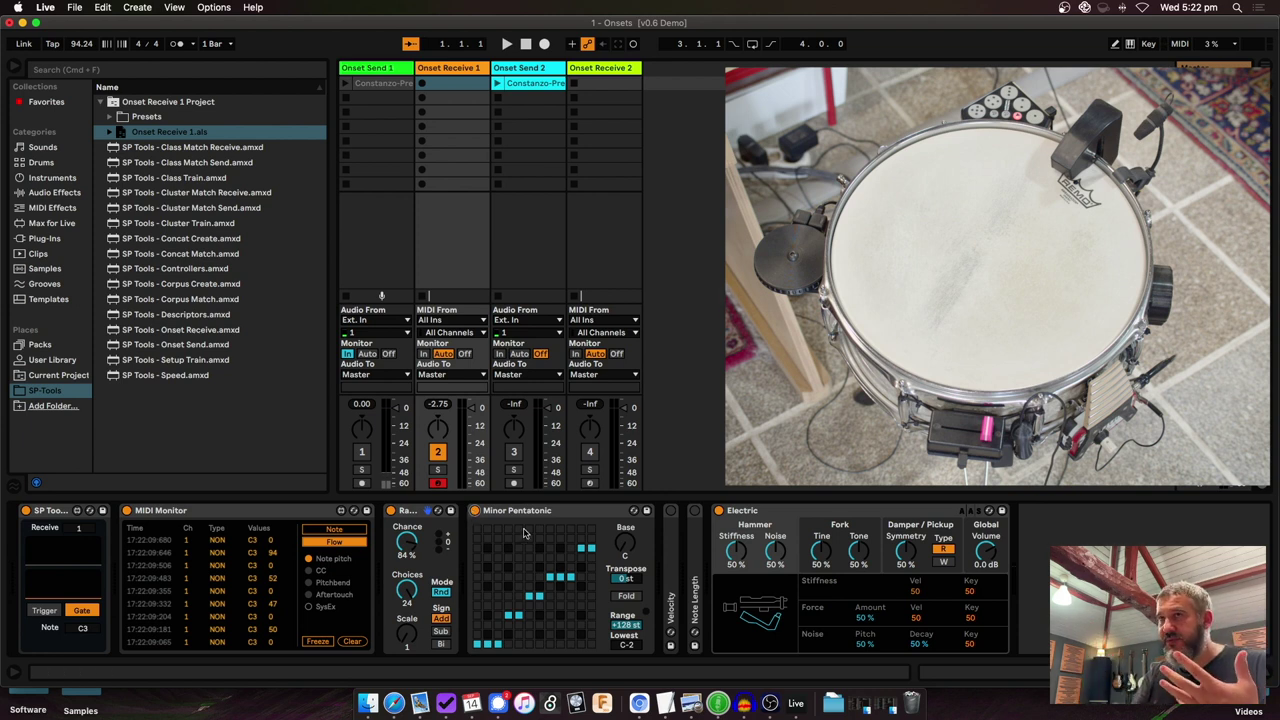
Activate the Note Length and Velocity devices on the Onset Receive 1 track, leaving Note Length collapsed and Velocity expanded.
double_click(697, 565)
click(694, 510)
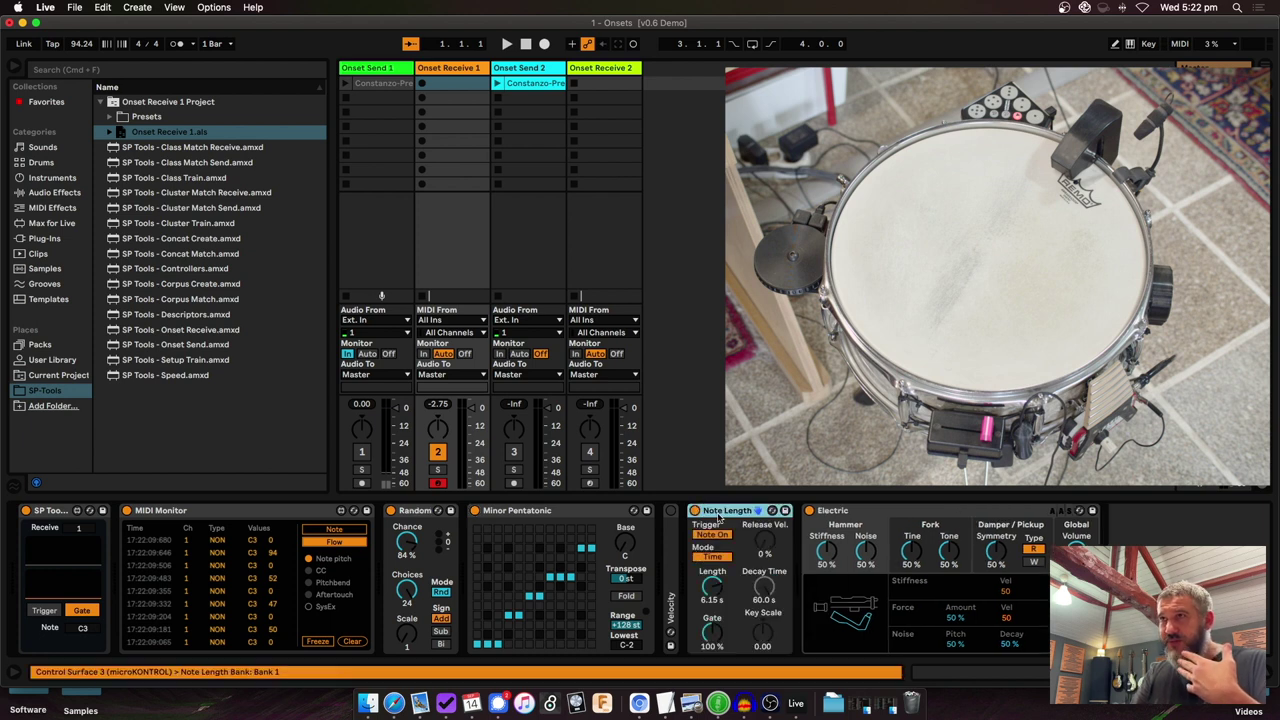
double_click(728, 512)
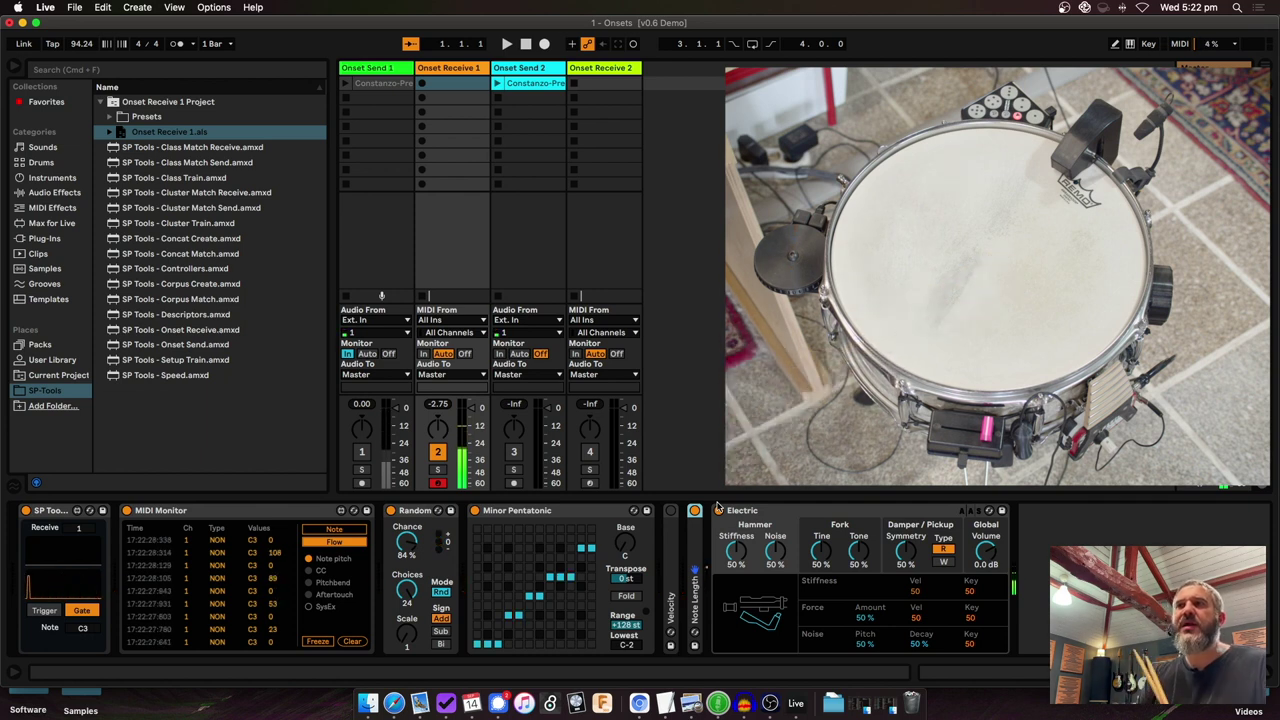
double_click(672, 560)
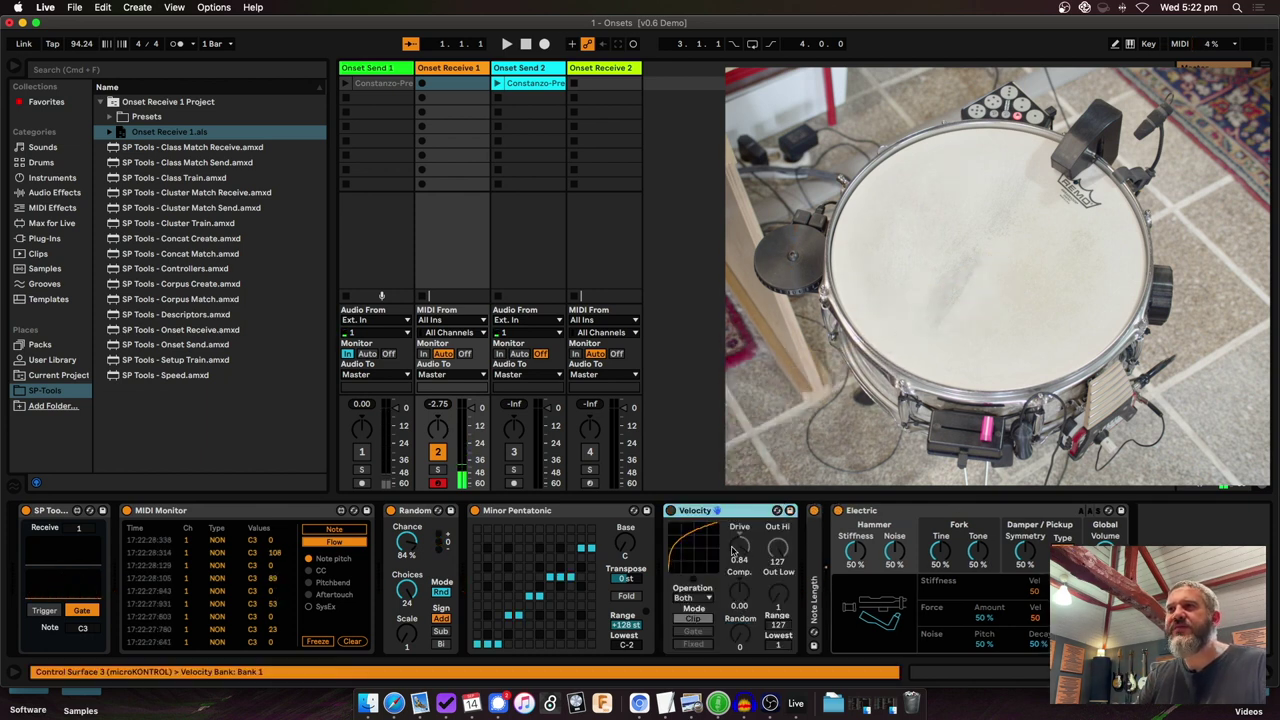
click(670, 510)
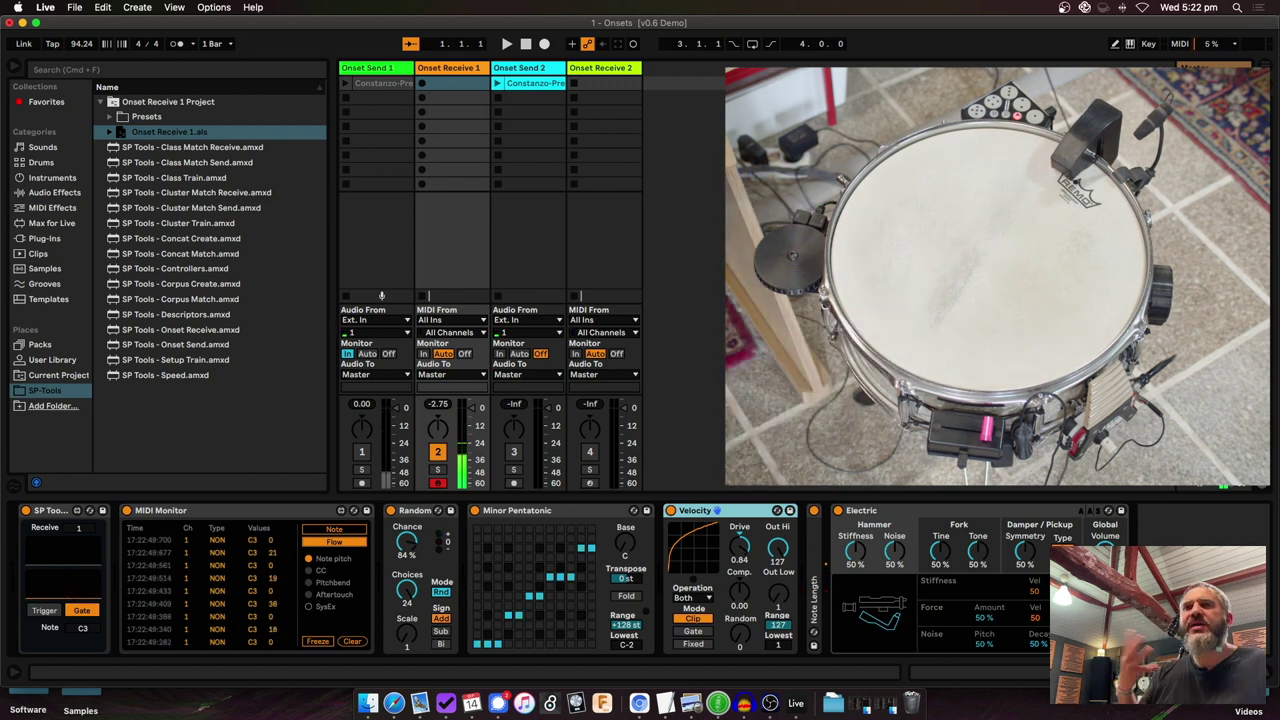
With the Onset Receive 1 track deactivated, audition the Constanzo-Pre clip on the Onset Send 2 track and mute that track again.
click(437, 452)
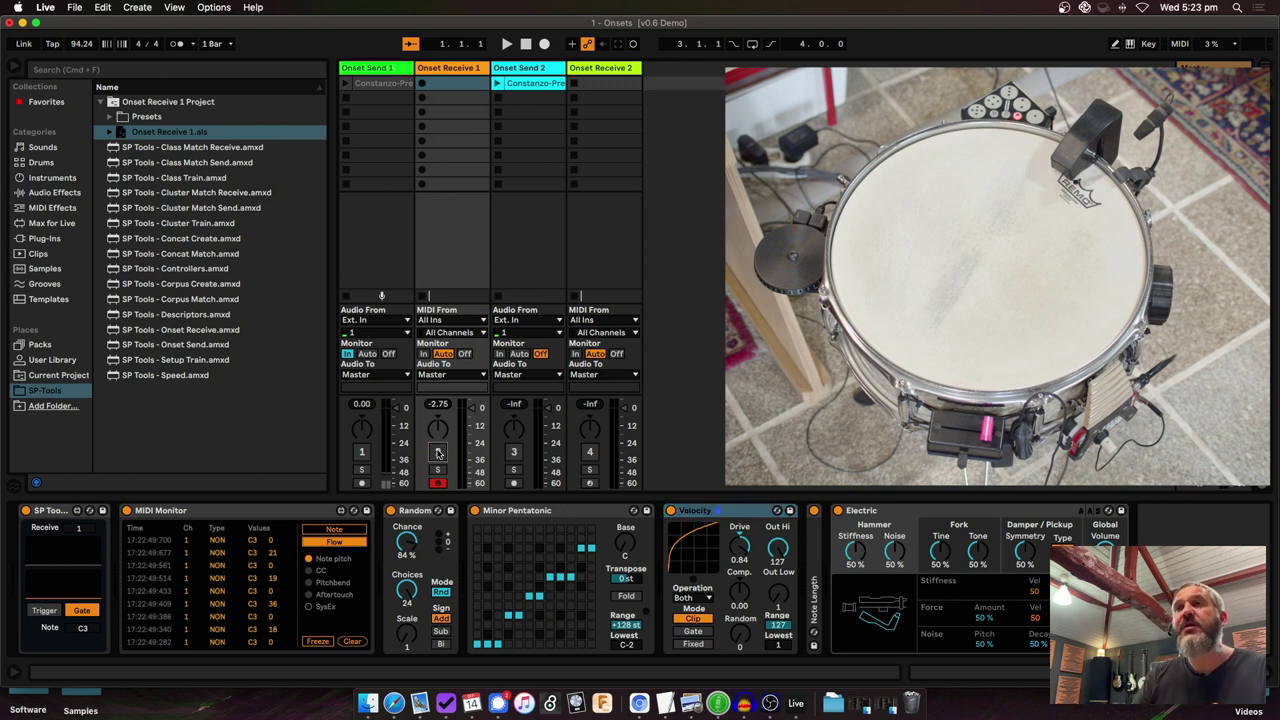
click(537, 68)
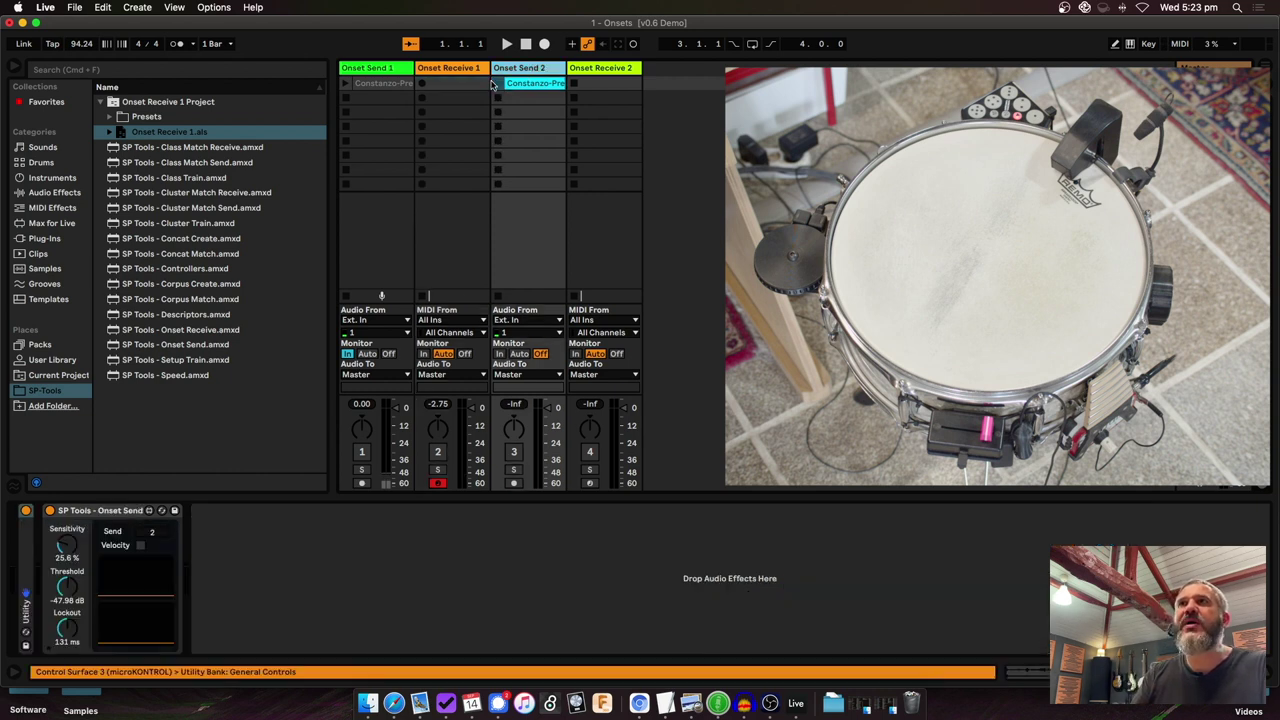
click(514, 452)
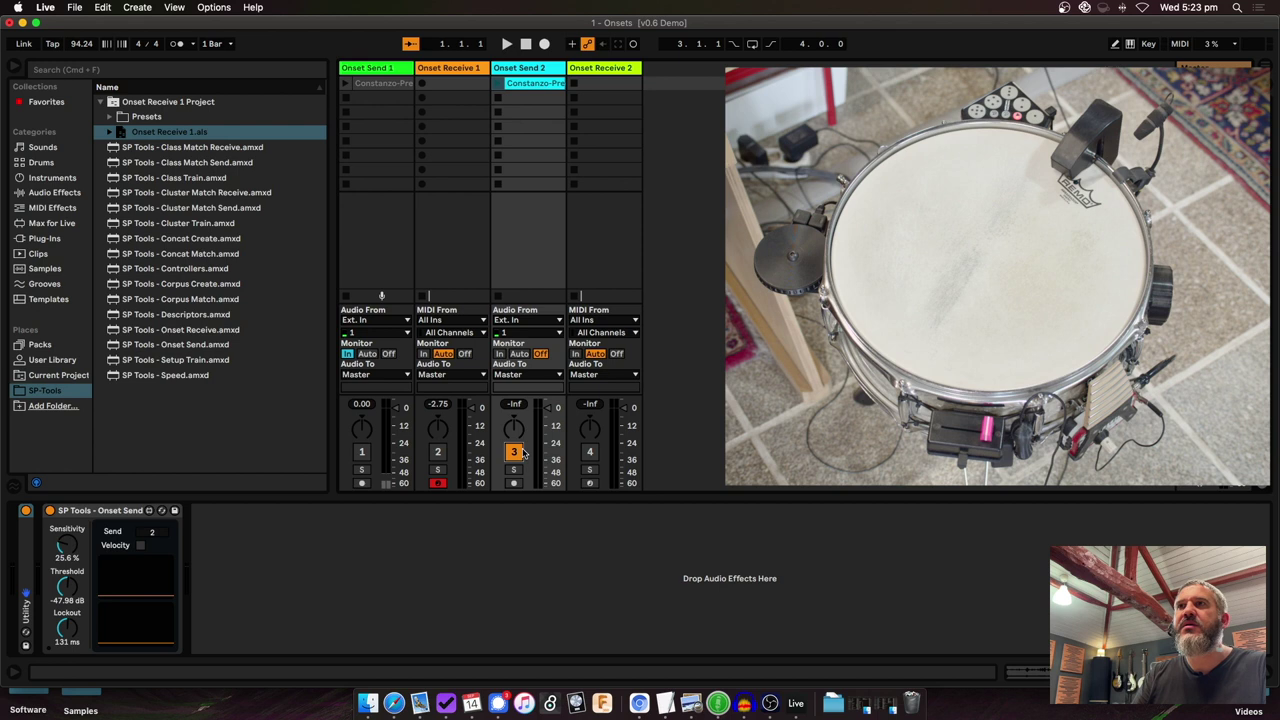
click(497, 83)
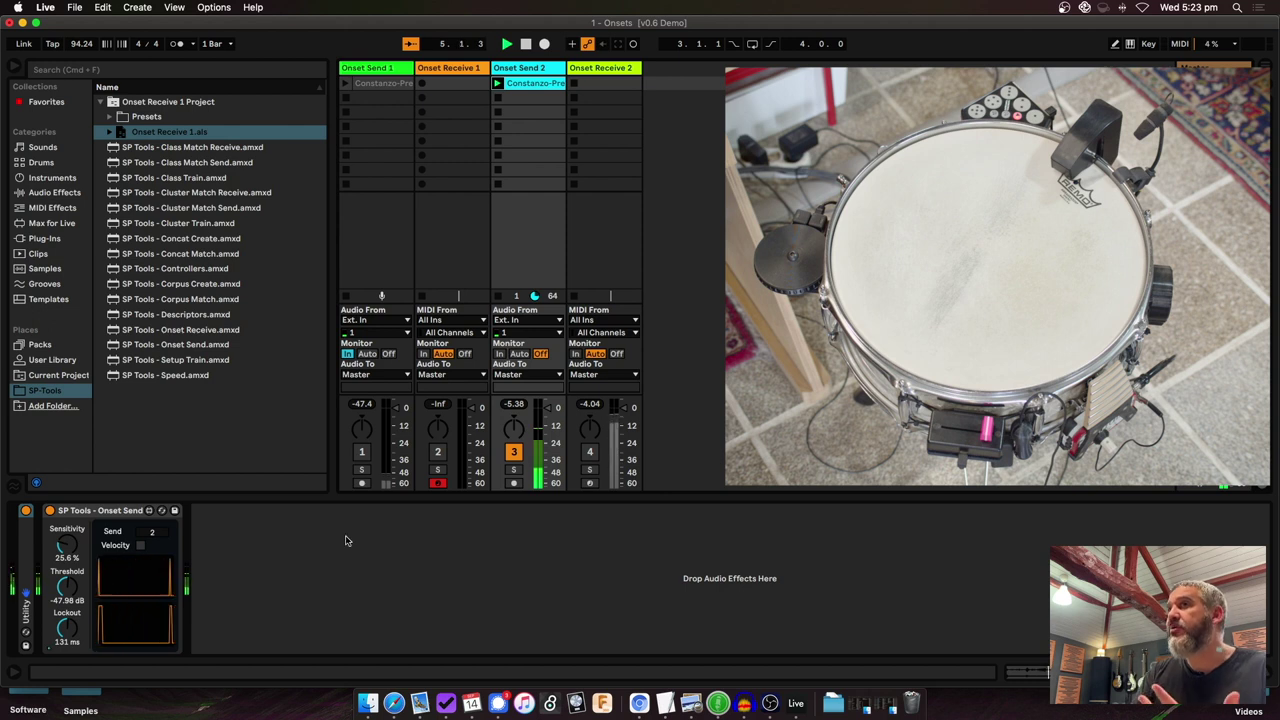
click(516, 455)
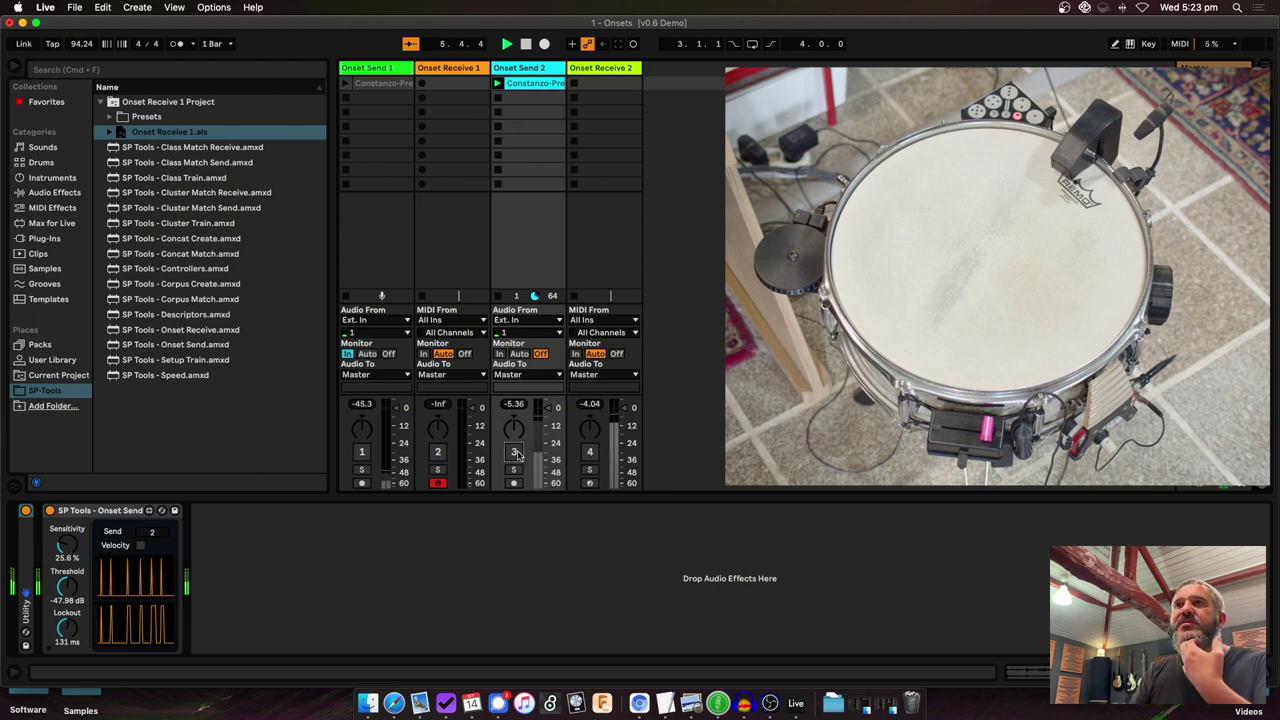
Examine the device chains of the Onset Send 2 and Onset Receive 2 tracks and compare them with the Onset Receive 1 chain.
click(594, 70)
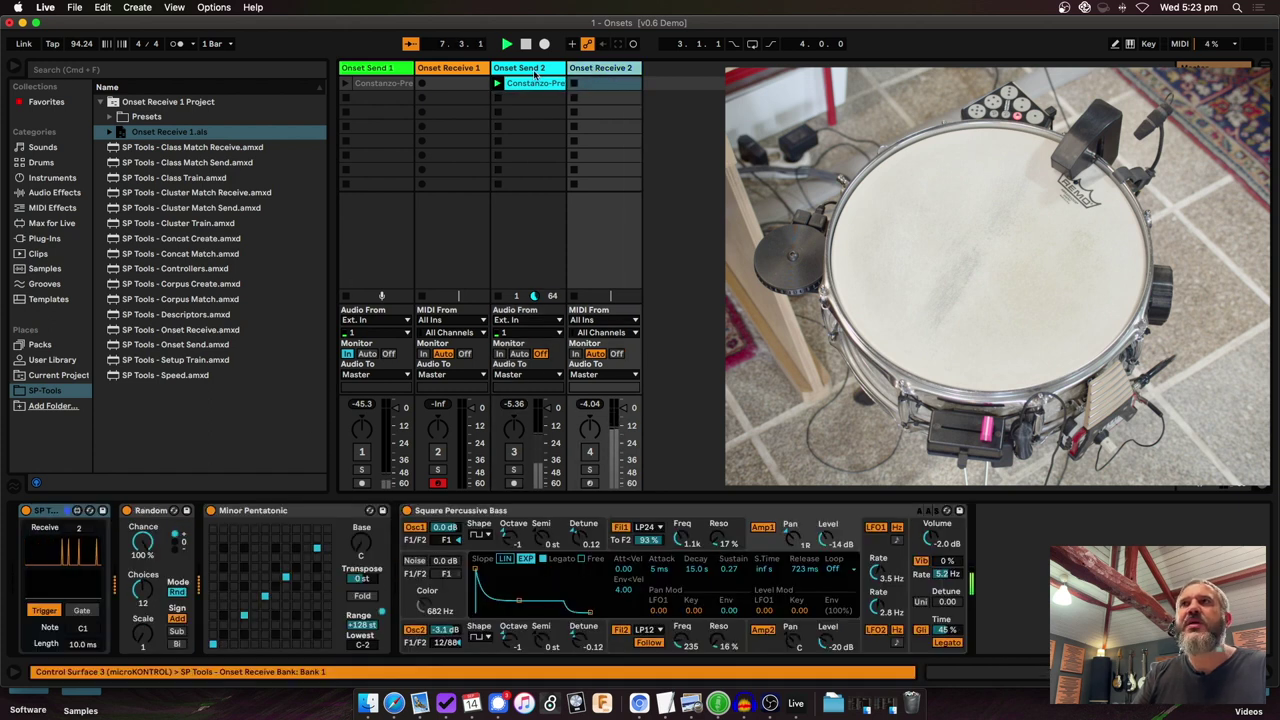
click(535, 73)
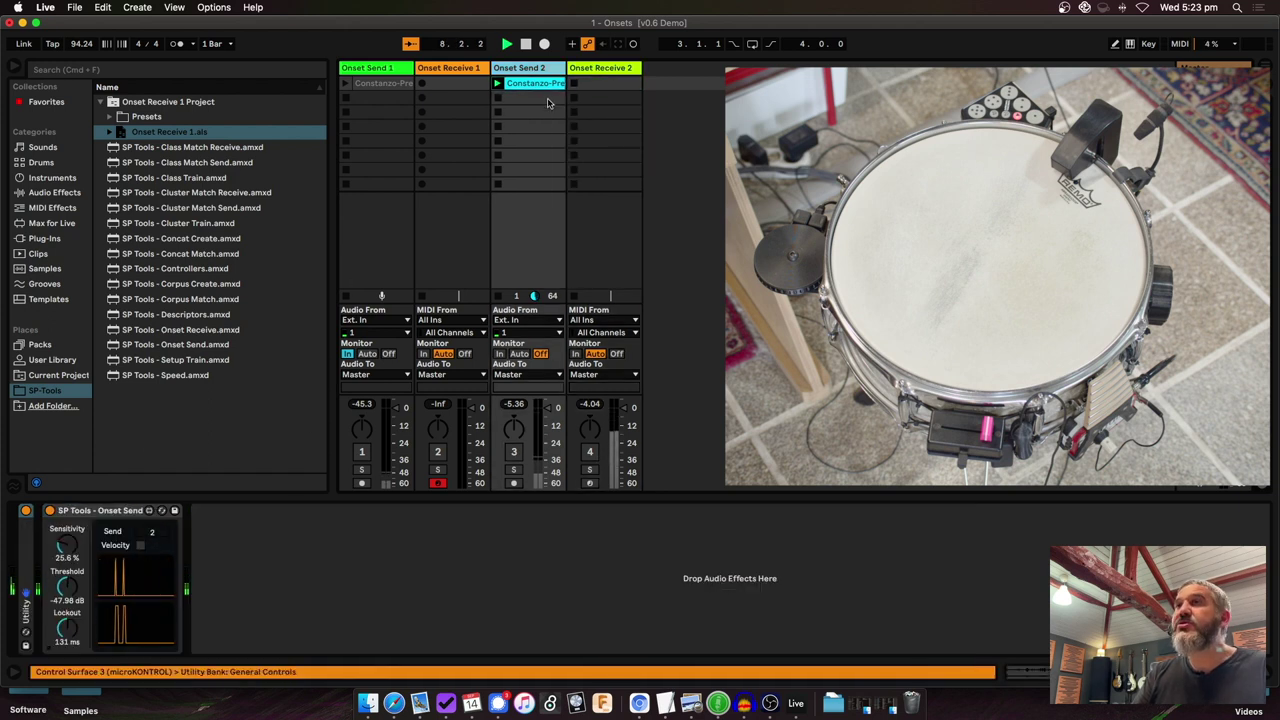
key(Right)
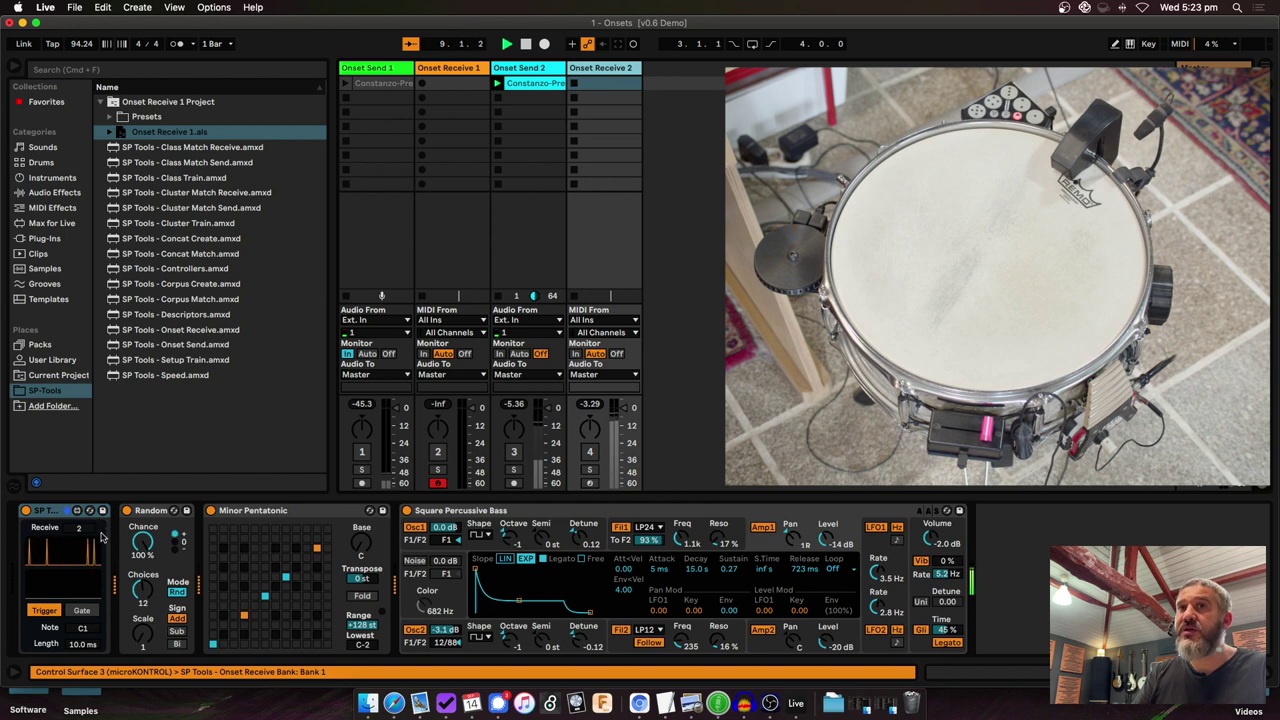
click(449, 68)
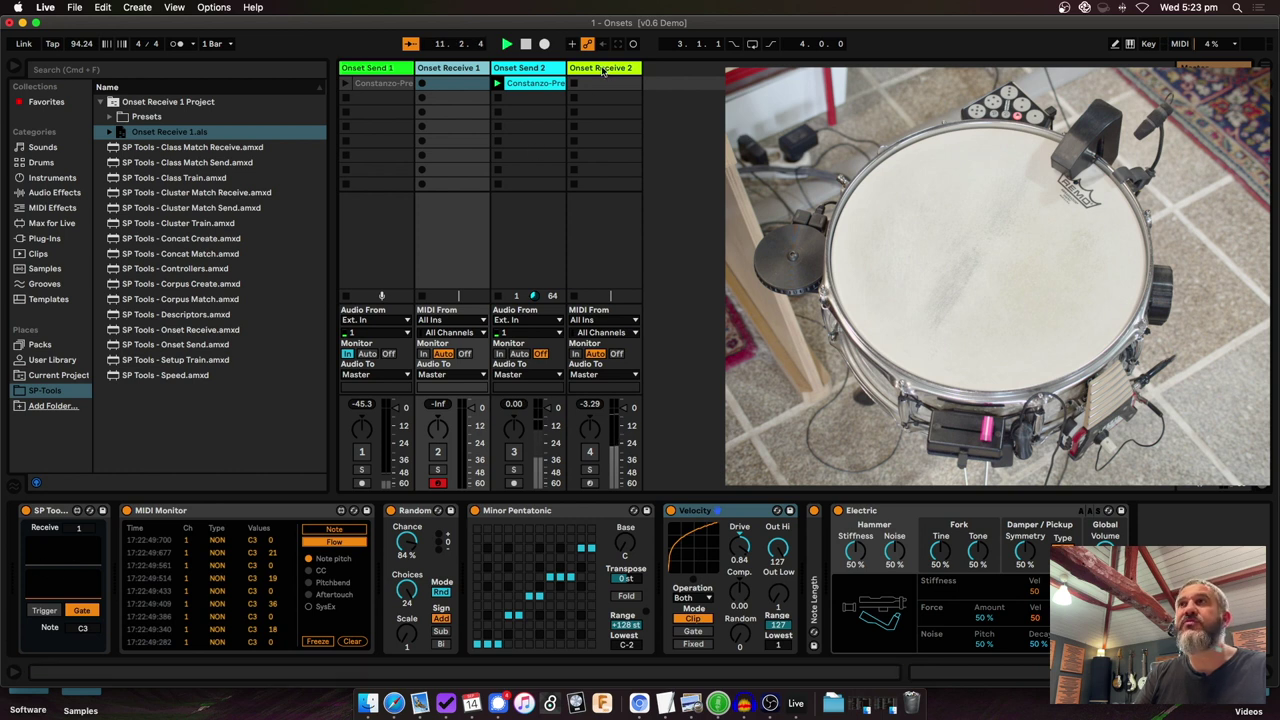
key(Right)
key(Right)
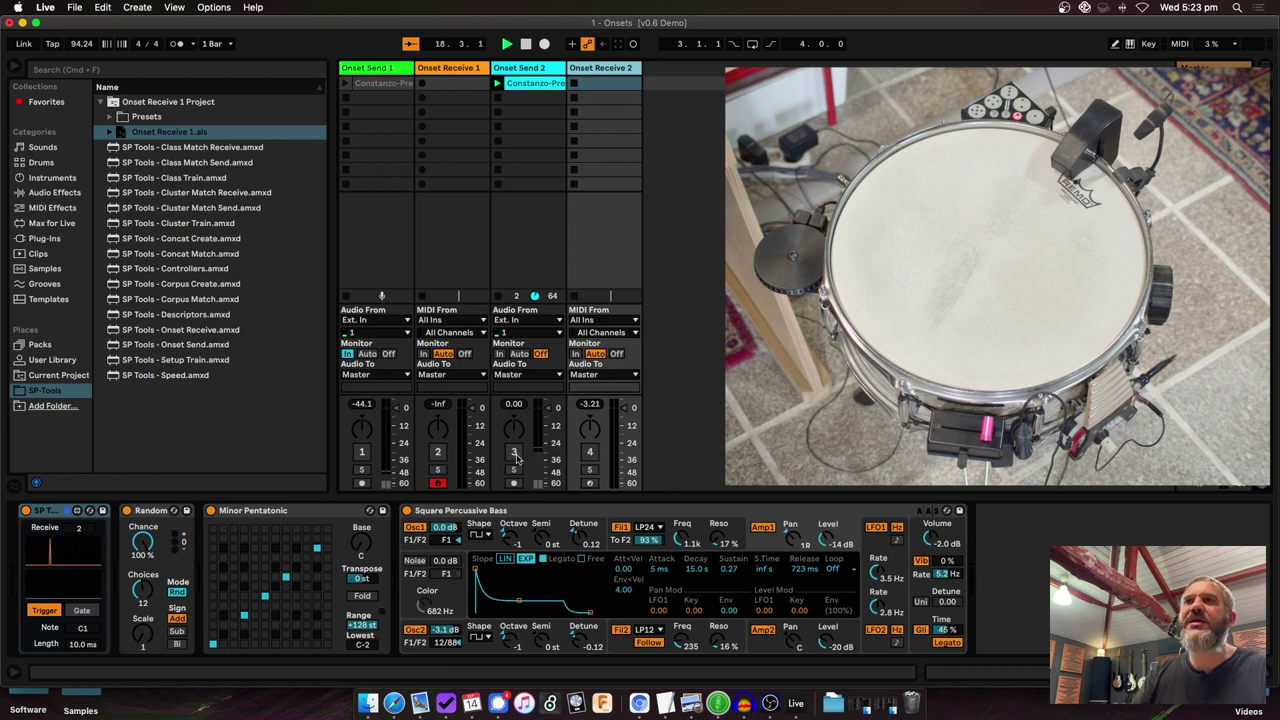
Audition the Onset Receive 2 track alone and together with the Onset Send 2 track, and deactivate both tracks.
click(590, 455)
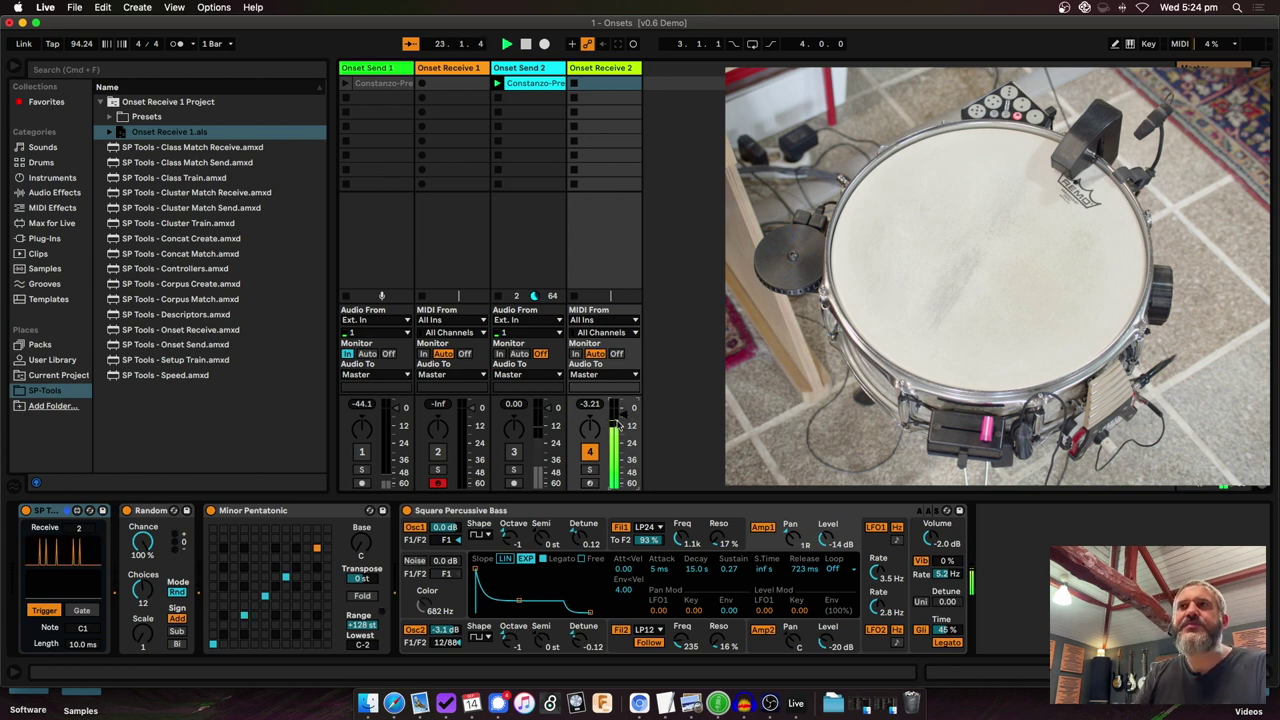
click(514, 452)
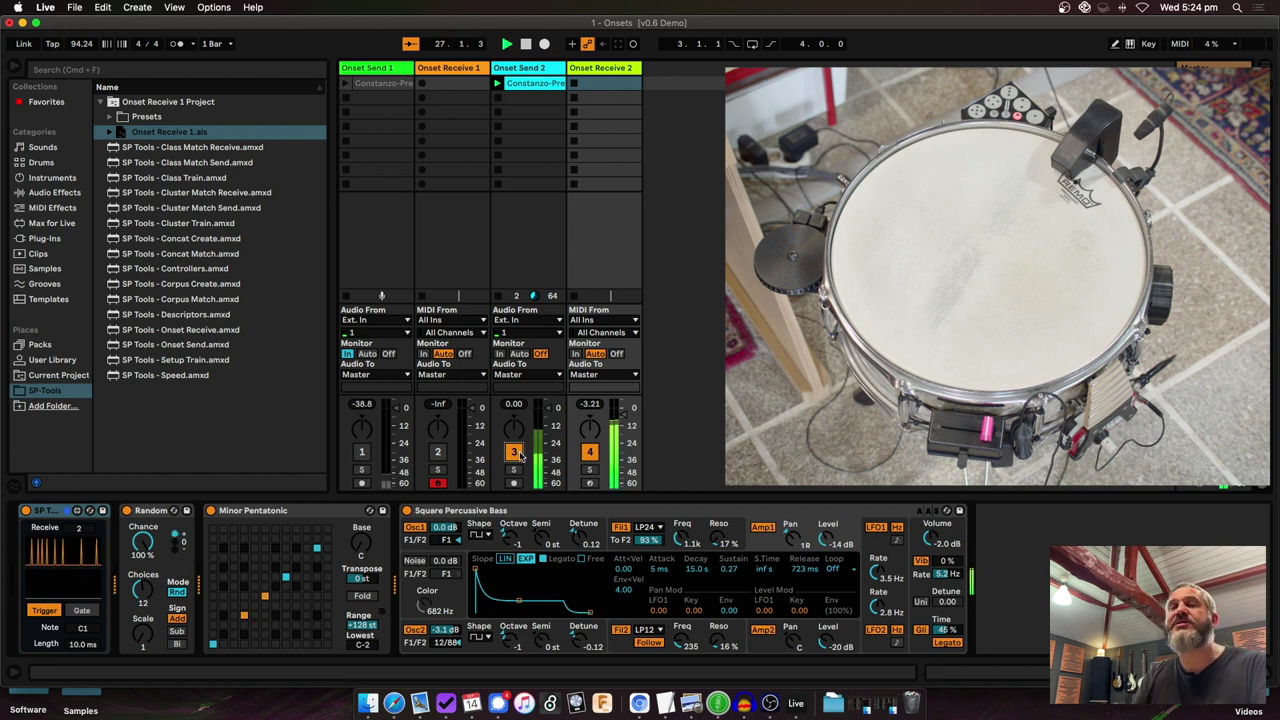
click(514, 452)
click(590, 453)
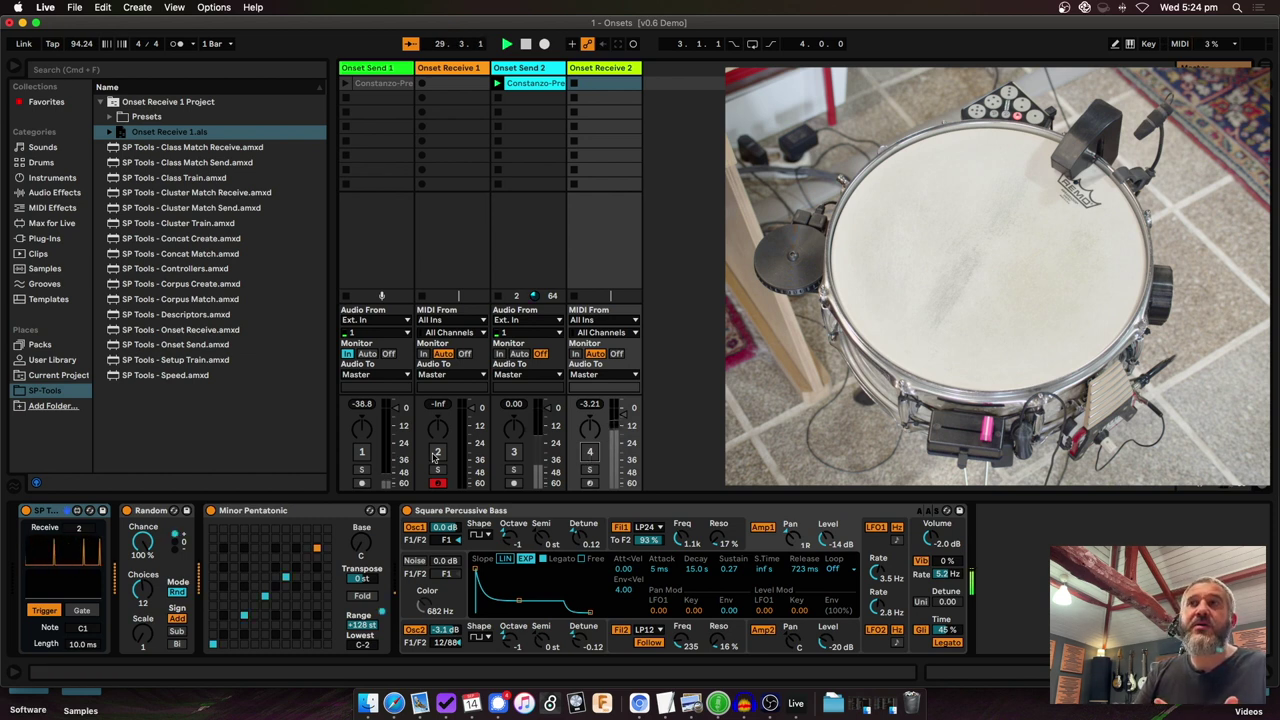
Audition the Onset Receive 1 and Onset Receive 2 tracks playing together, and deactivate both tracks.
click(592, 453)
click(438, 452)
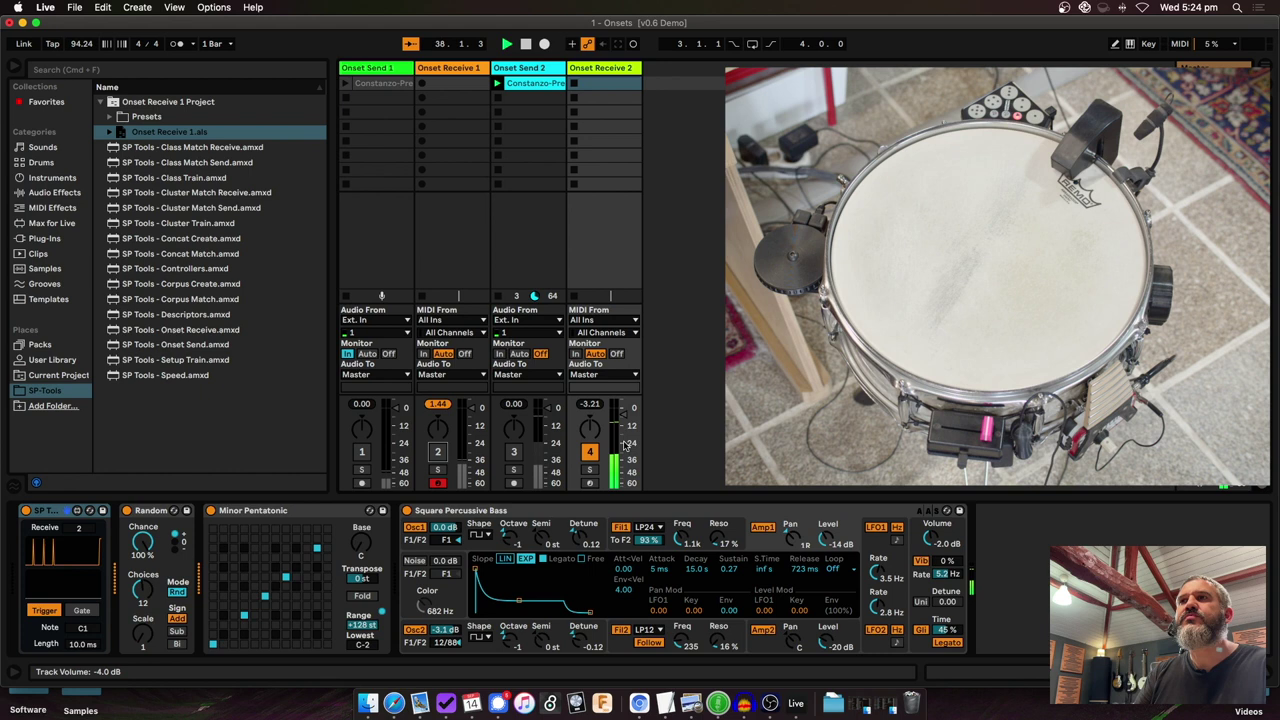
Expand the SP Tools - Speed device on the Onset Send 1 track, examine its parameter mappings and return to the Onset Receive 1 devices.
click(453, 68)
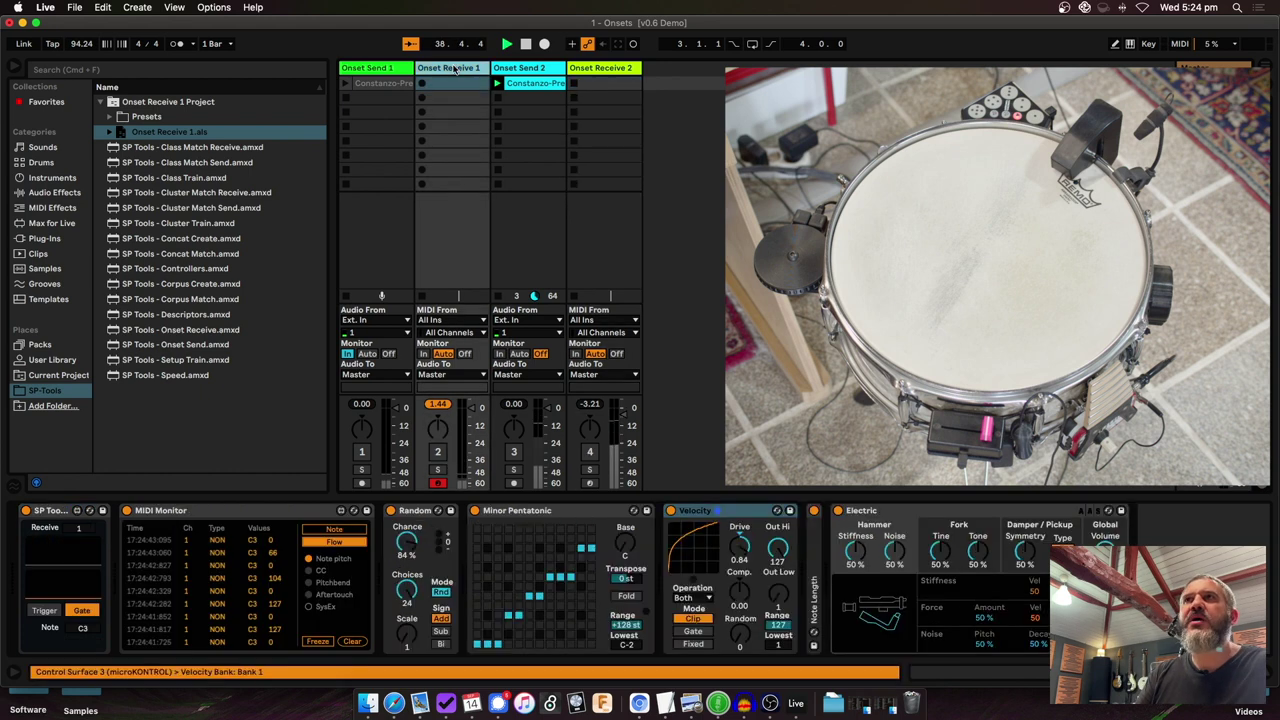
click(377, 68)
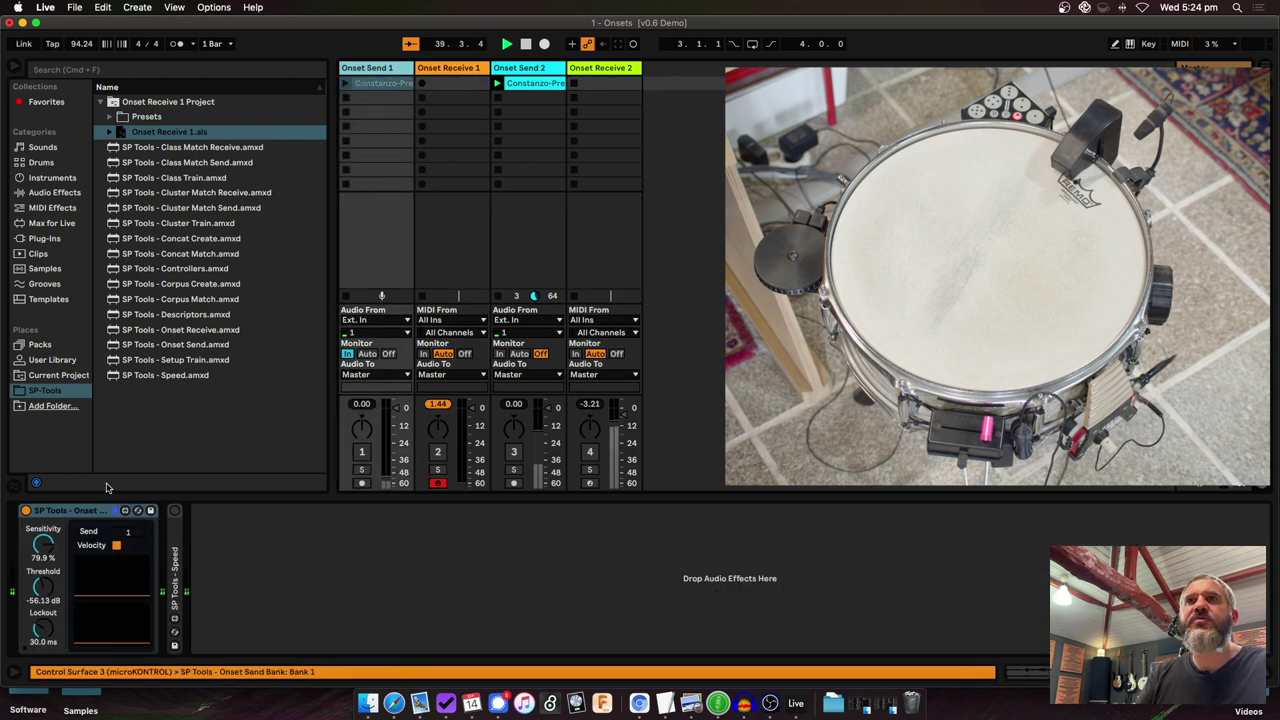
double_click(177, 560)
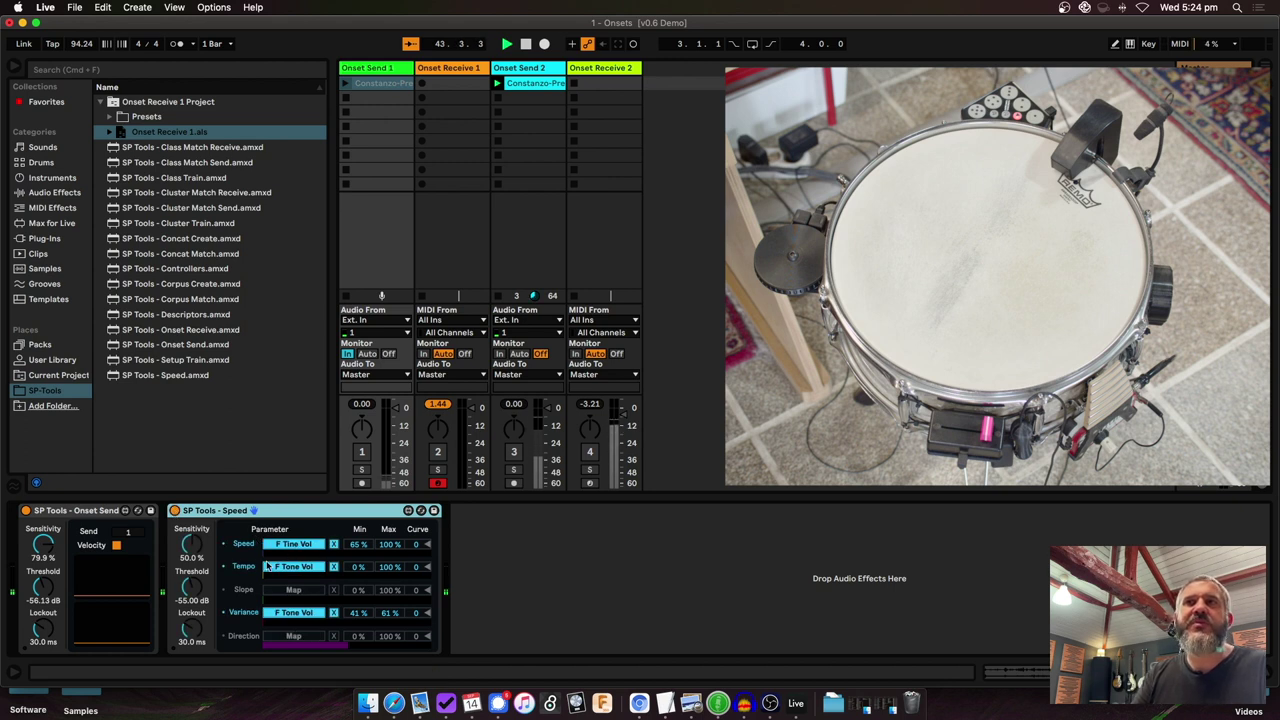
click(455, 70)
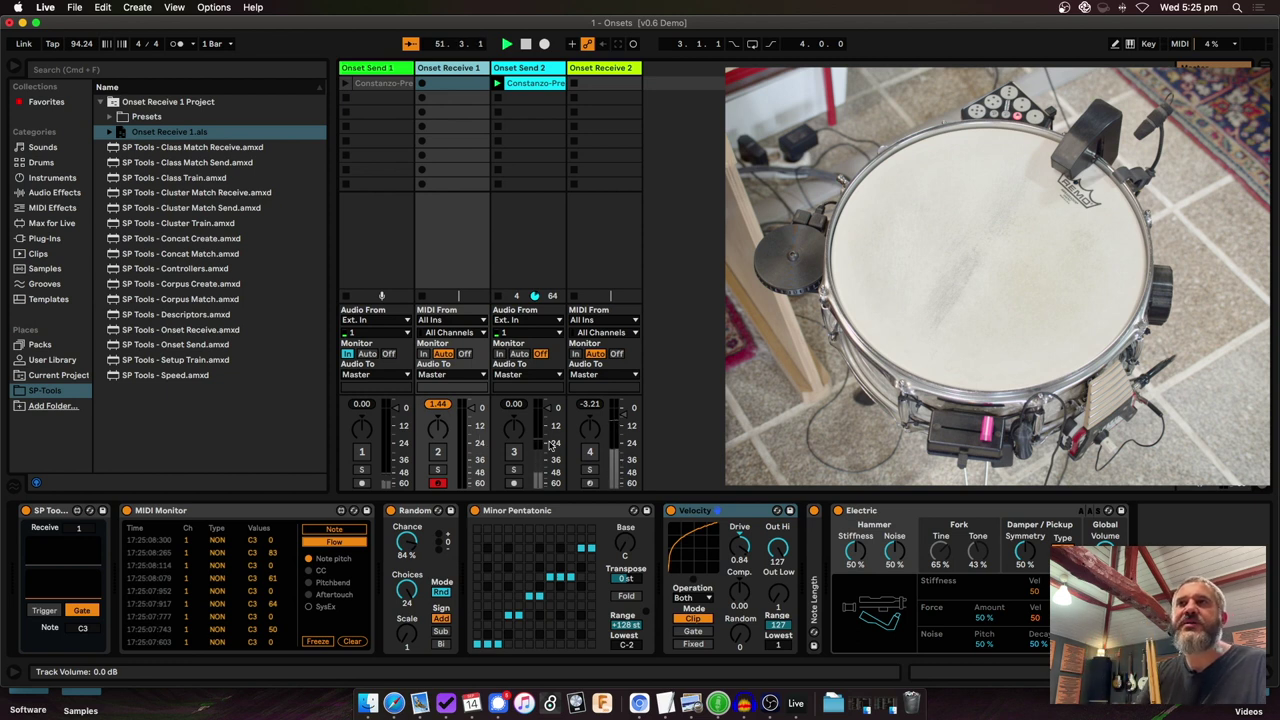
Activate the Onset Receive 1 and Onset Receive 2 tracks for a combined performance with the running clip.
click(437, 451)
click(590, 452)
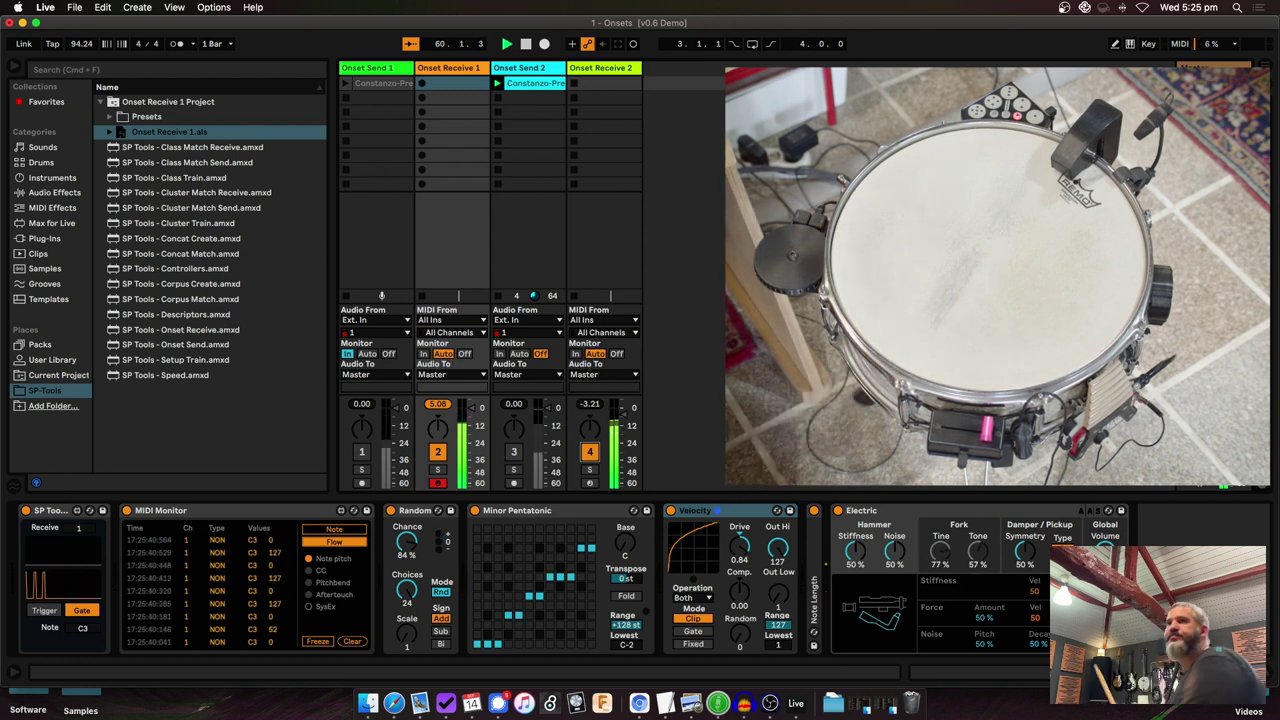
Deactivate the Onset Receive 2 and Onset Receive 1 tracks to end the combined performance.
click(591, 452)
click(437, 453)
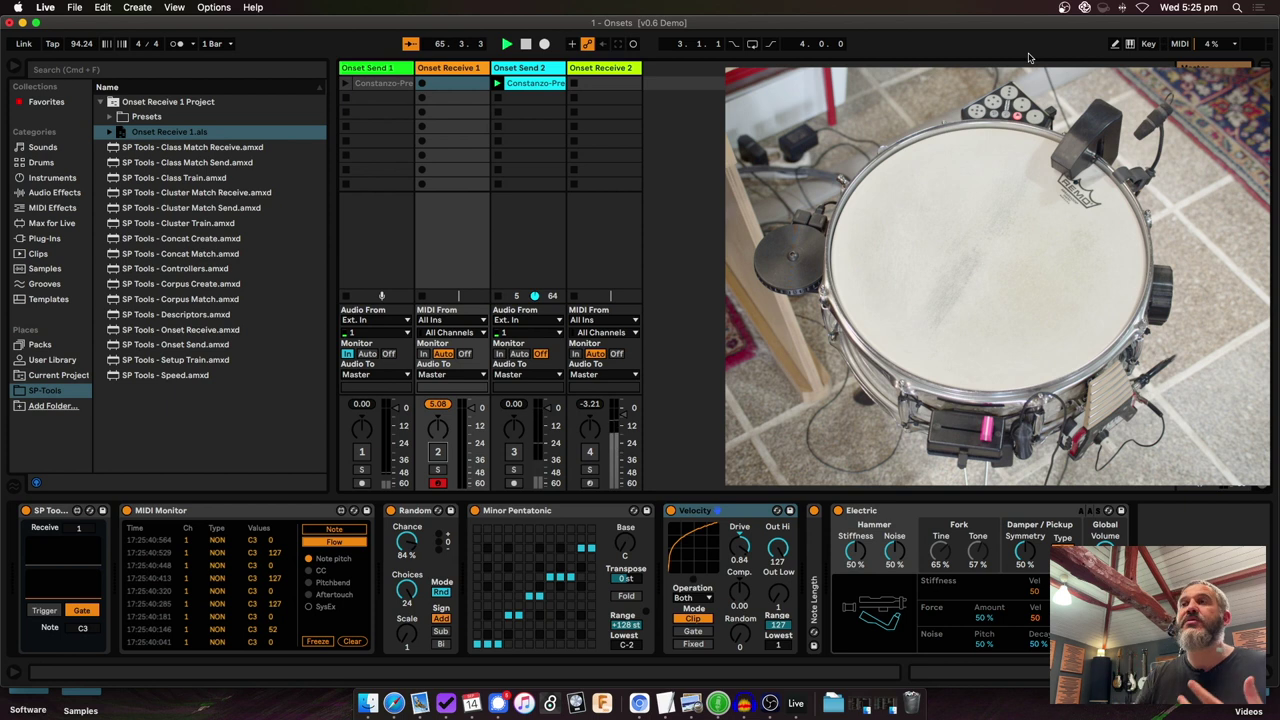
click(497, 85)
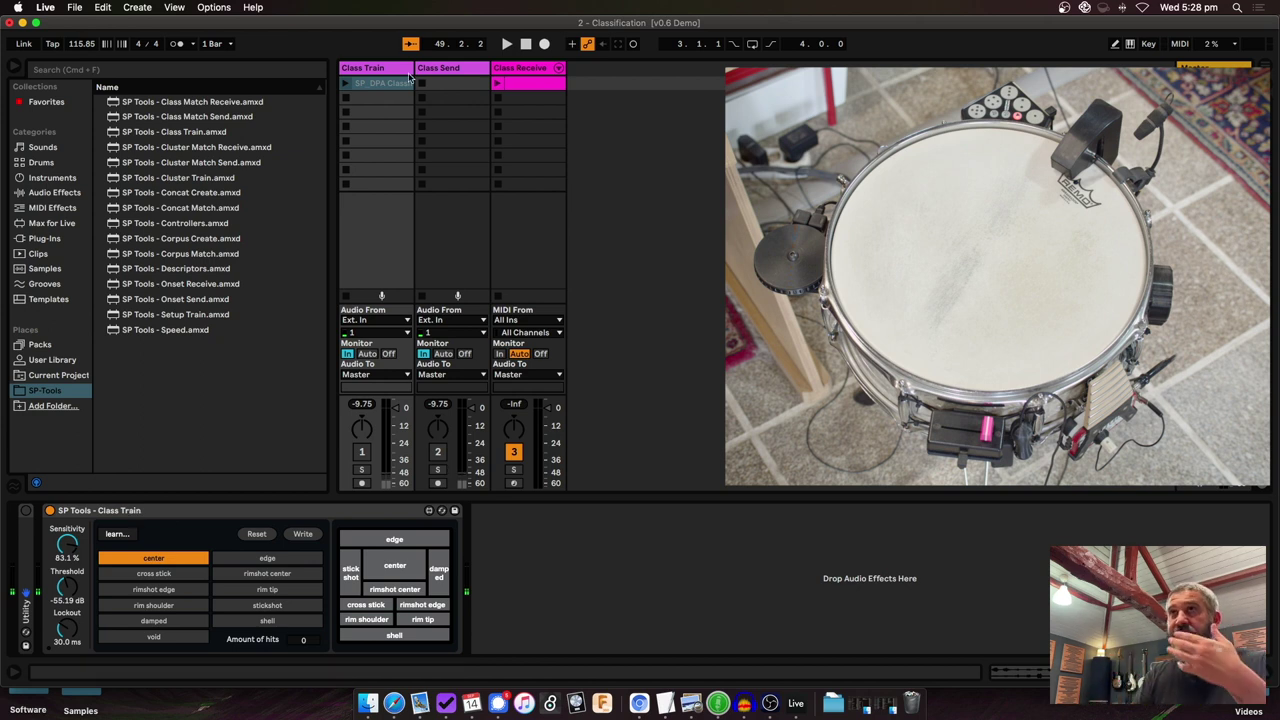
Examine the devices on the Class Send and Class Receive tracks and return to the Class Train track.
click(447, 66)
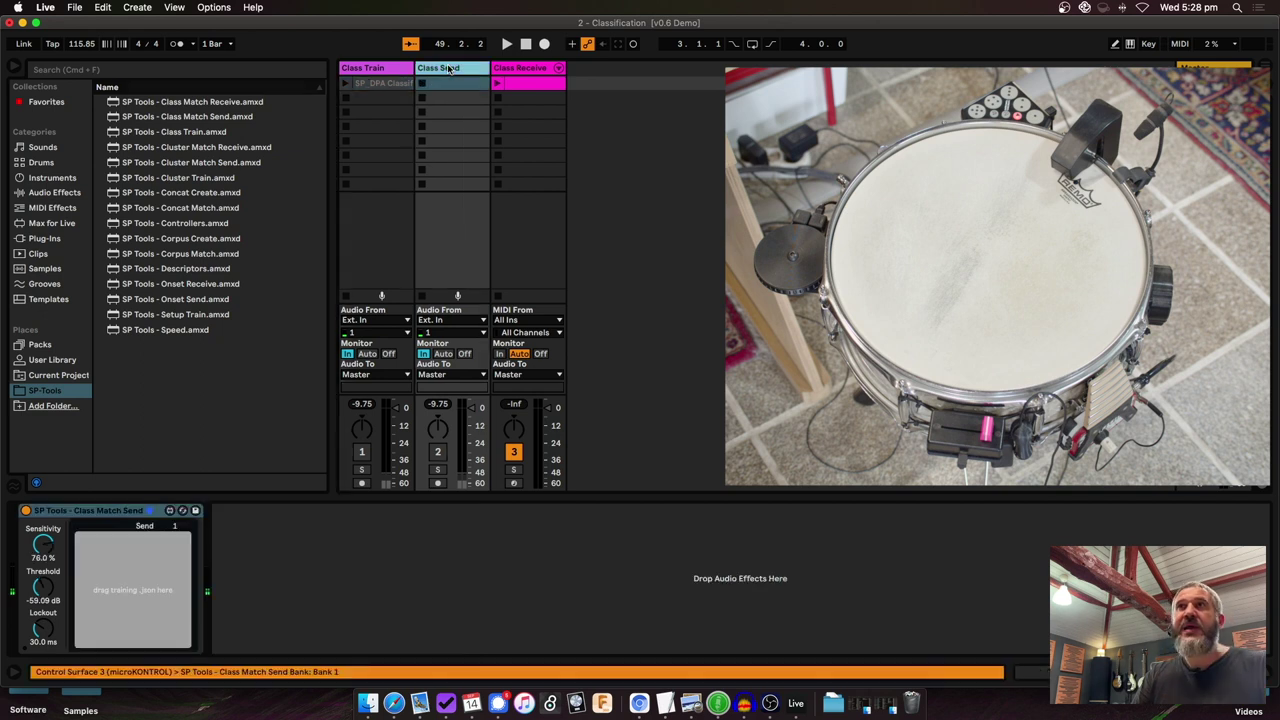
click(526, 68)
click(447, 67)
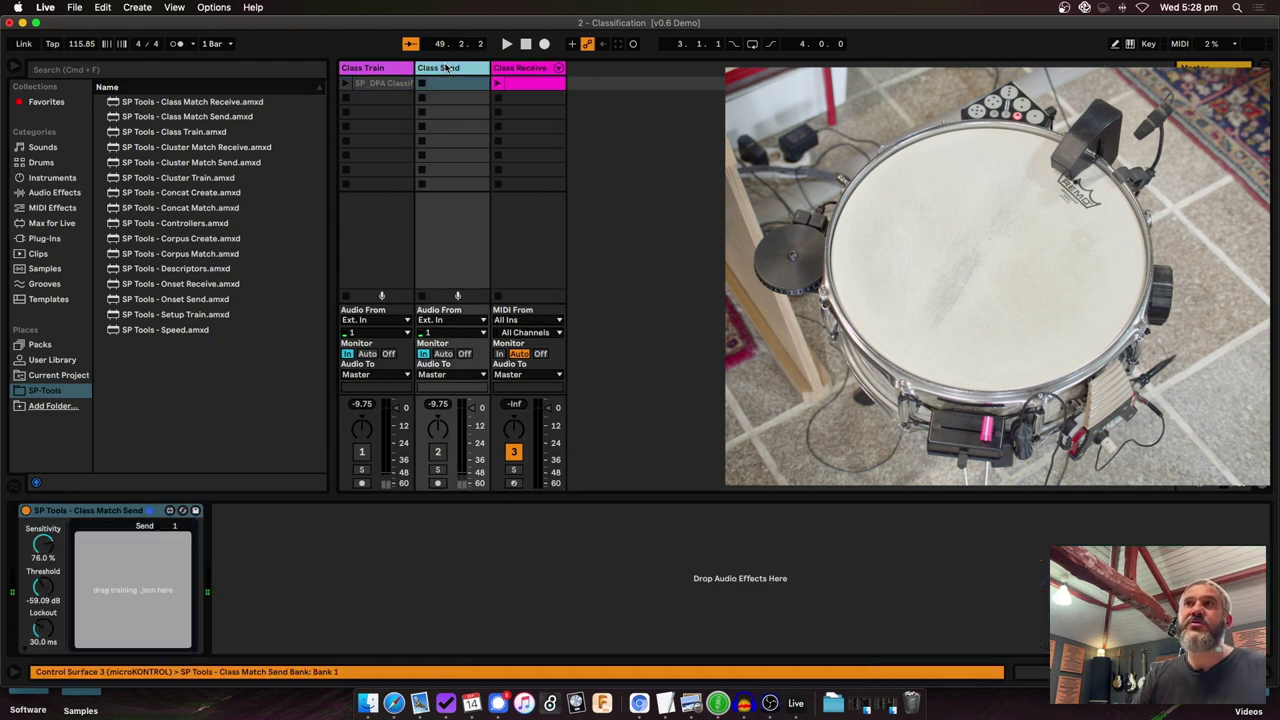
click(378, 68)
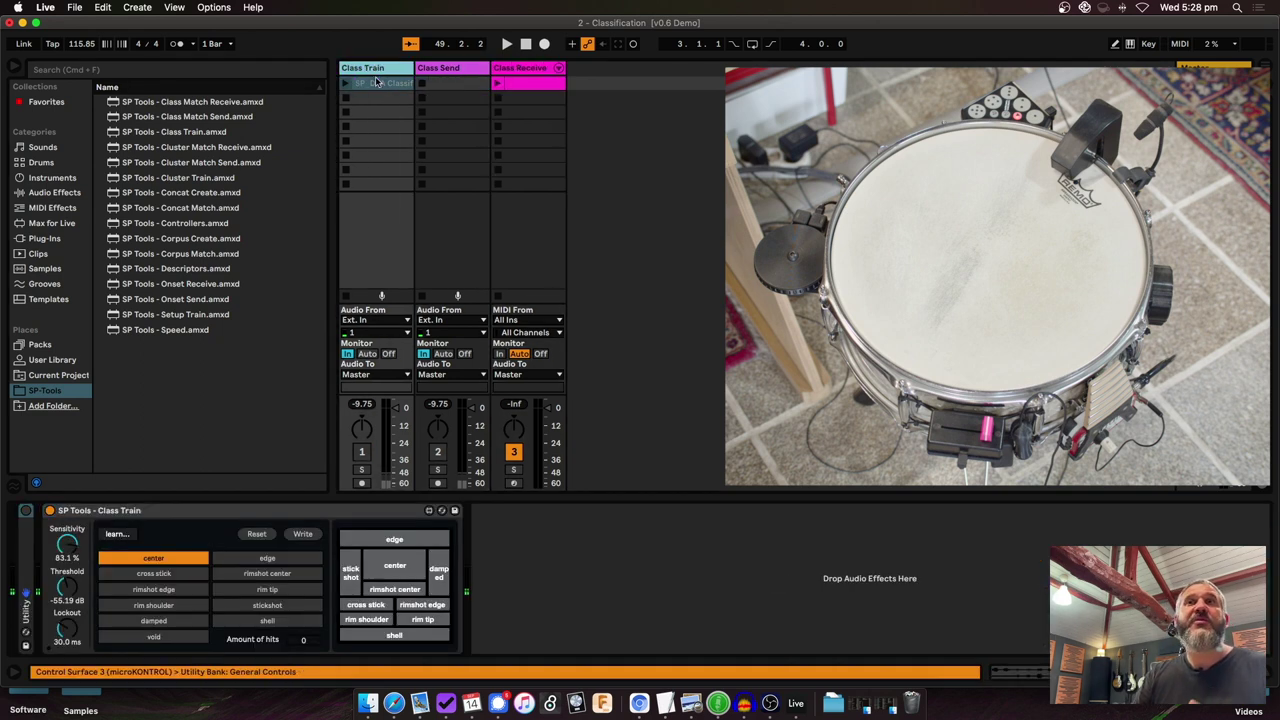
Record snare training hits in the Class Train device for the listed classes from center and edge through rim shoulder, and end learning.
click(155, 561)
click(116, 535)
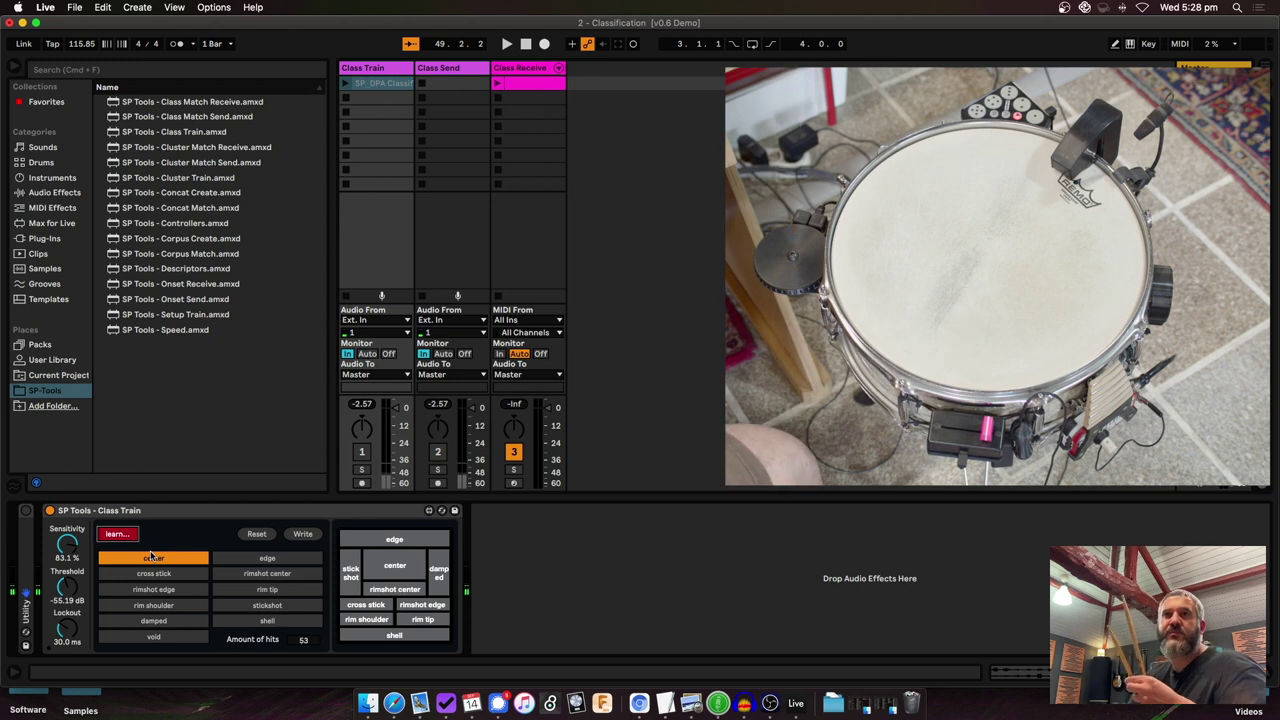
click(276, 559)
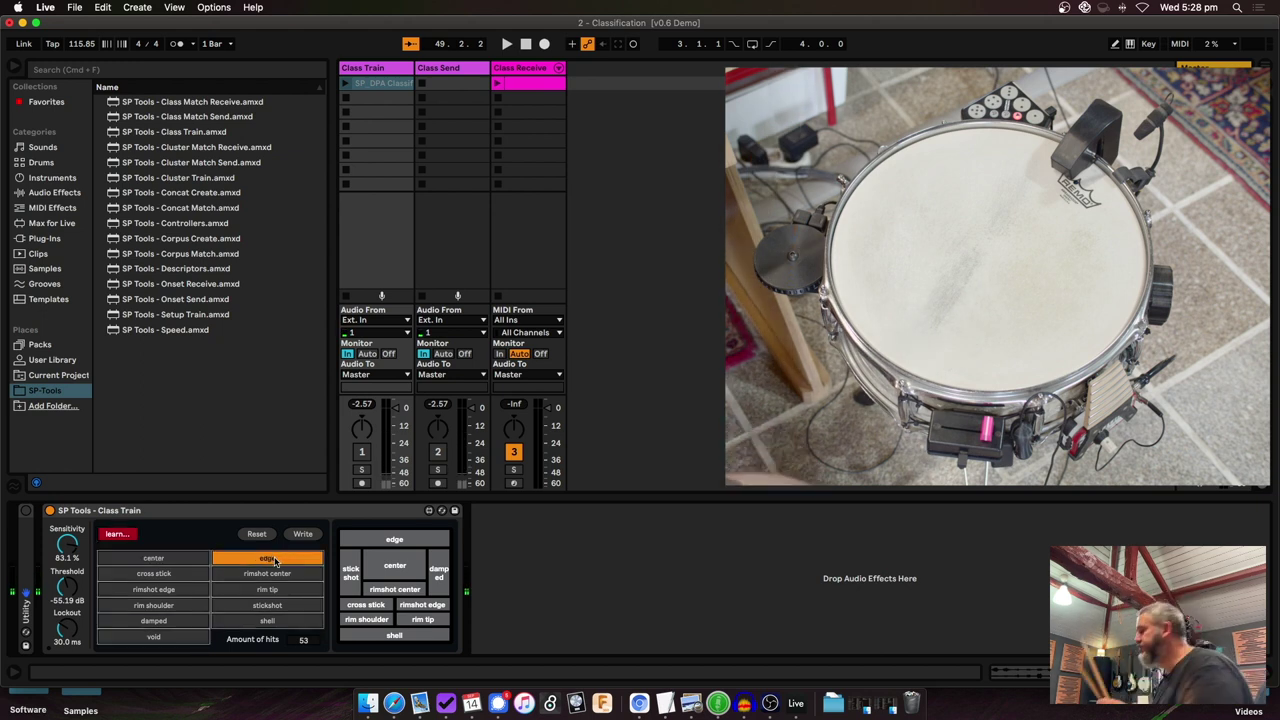
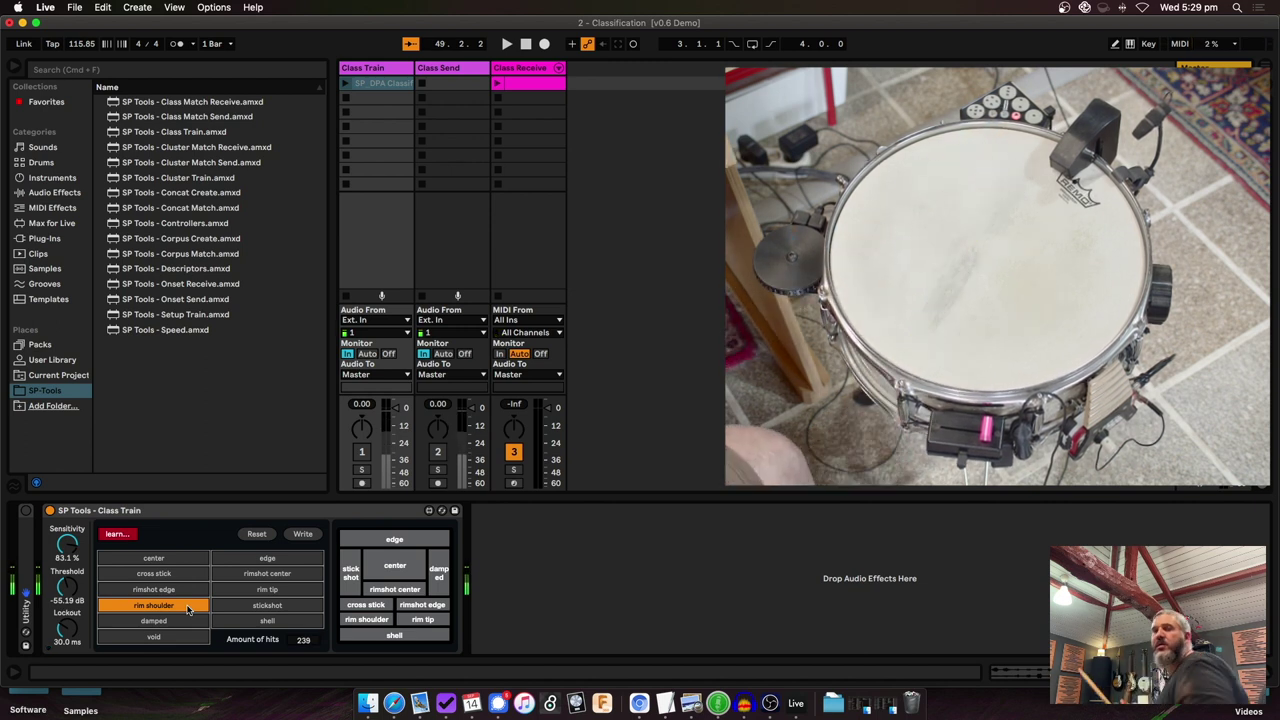
click(118, 535)
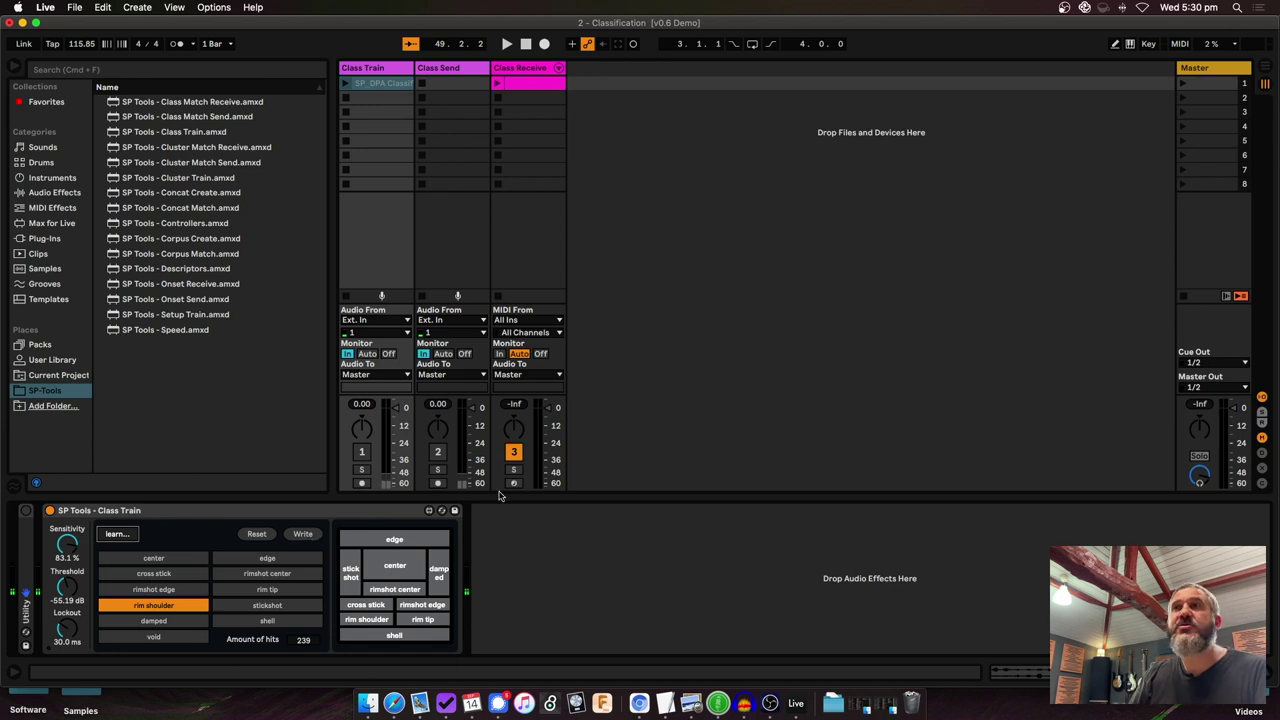
Write the class training to snare training.json in the v0.6 Demo Project folder, replacing the existing file.
scroll(591, 321, down, 3)
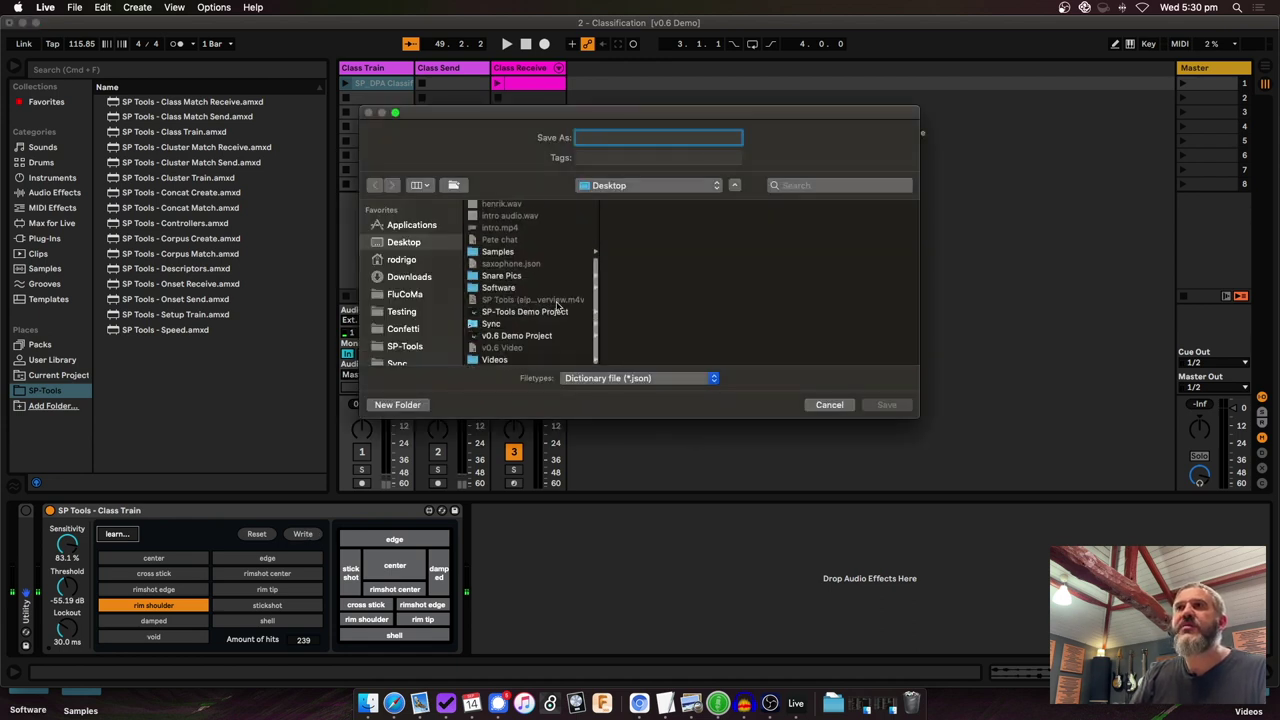
click(543, 337)
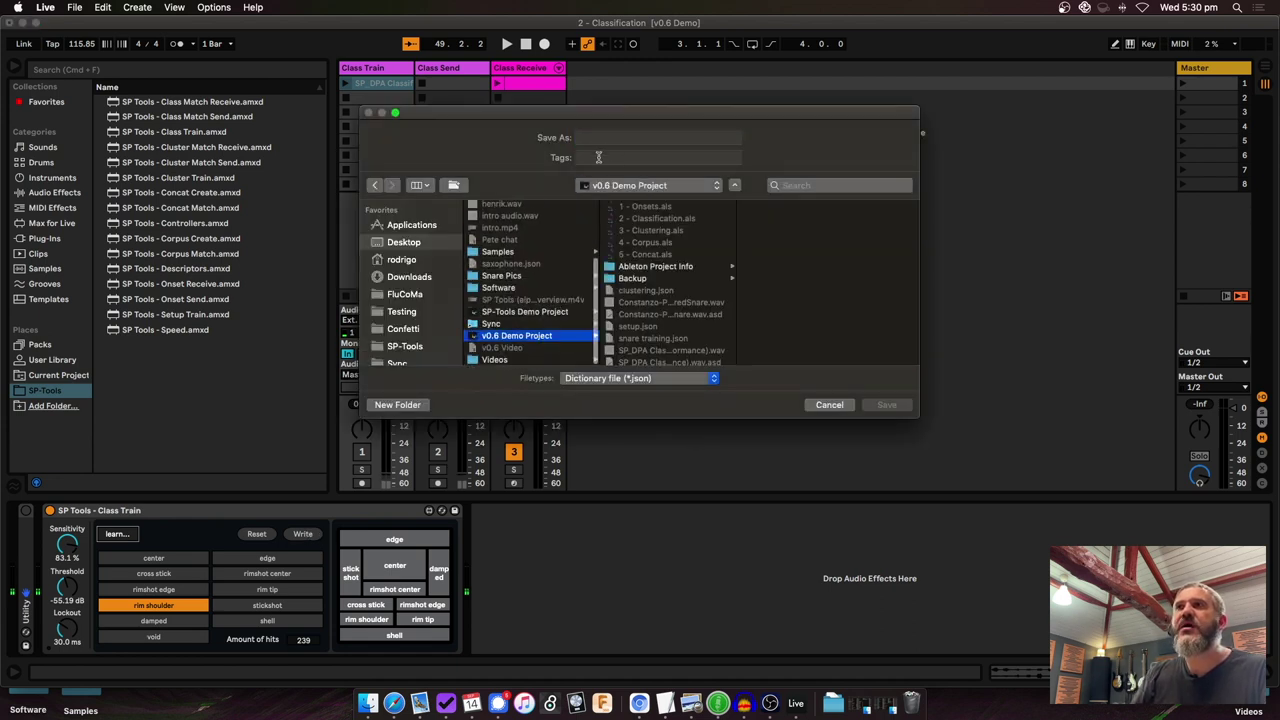
scroll(674, 355, down, 1)
click(655, 324)
click(893, 405)
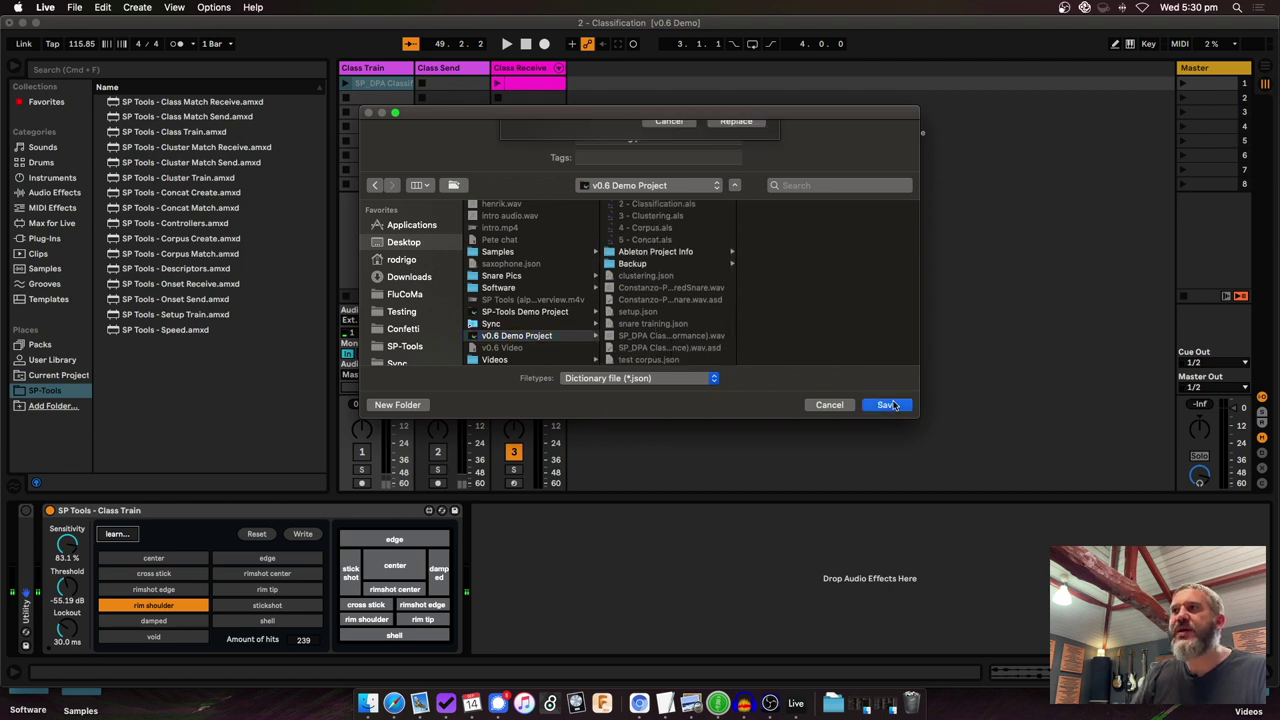
click(736, 199)
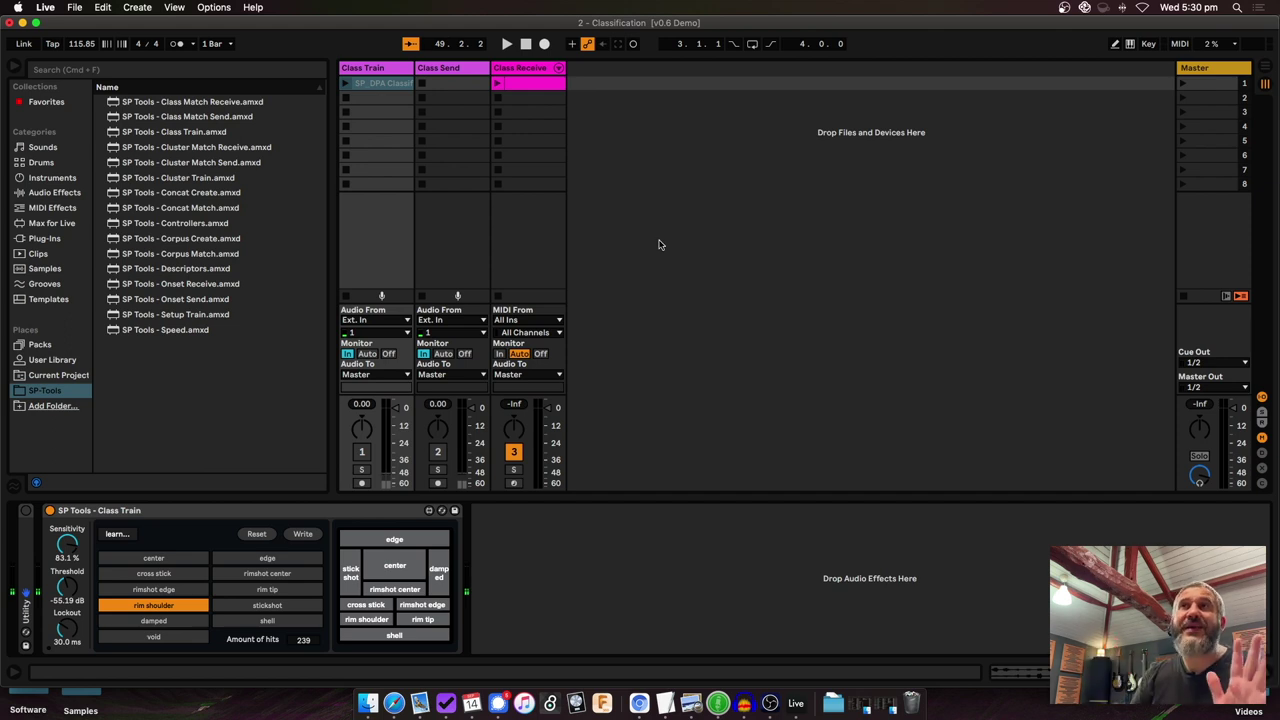
Load snare training.json from the v0.6 Demo Project folder in Finder into the Class Match Send device and return to Live.
click(456, 68)
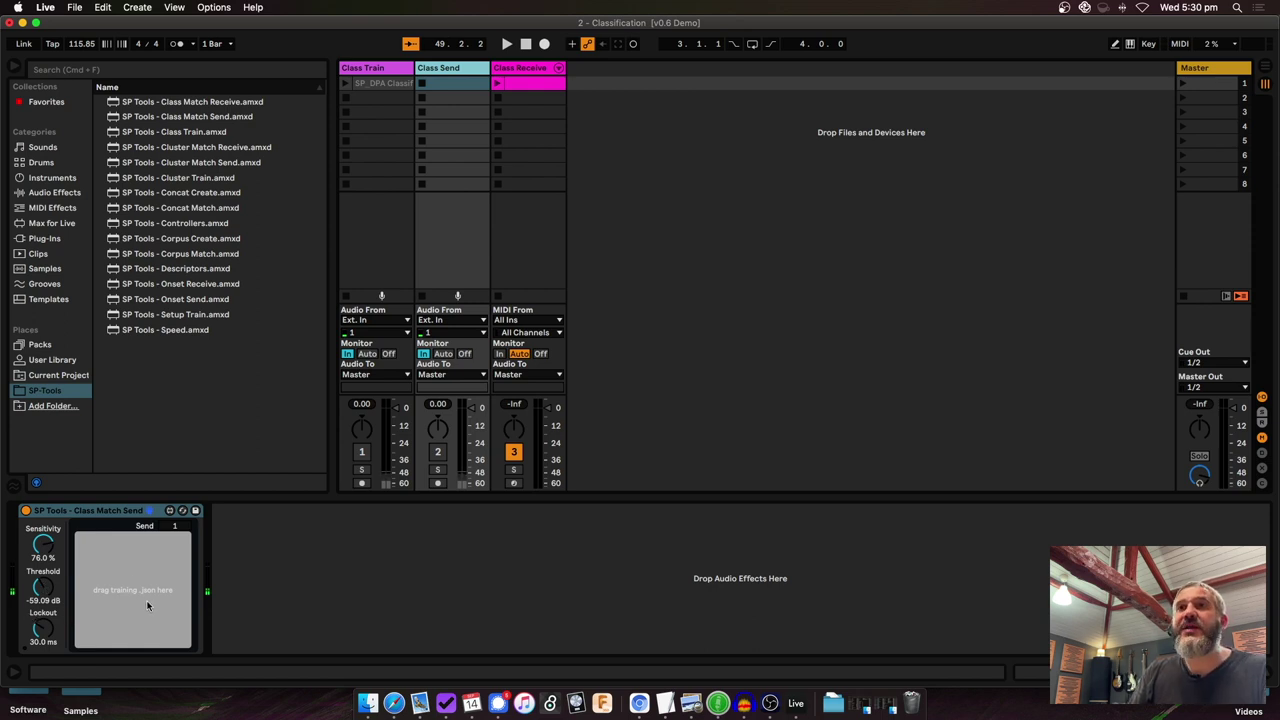
key(super+Tab)
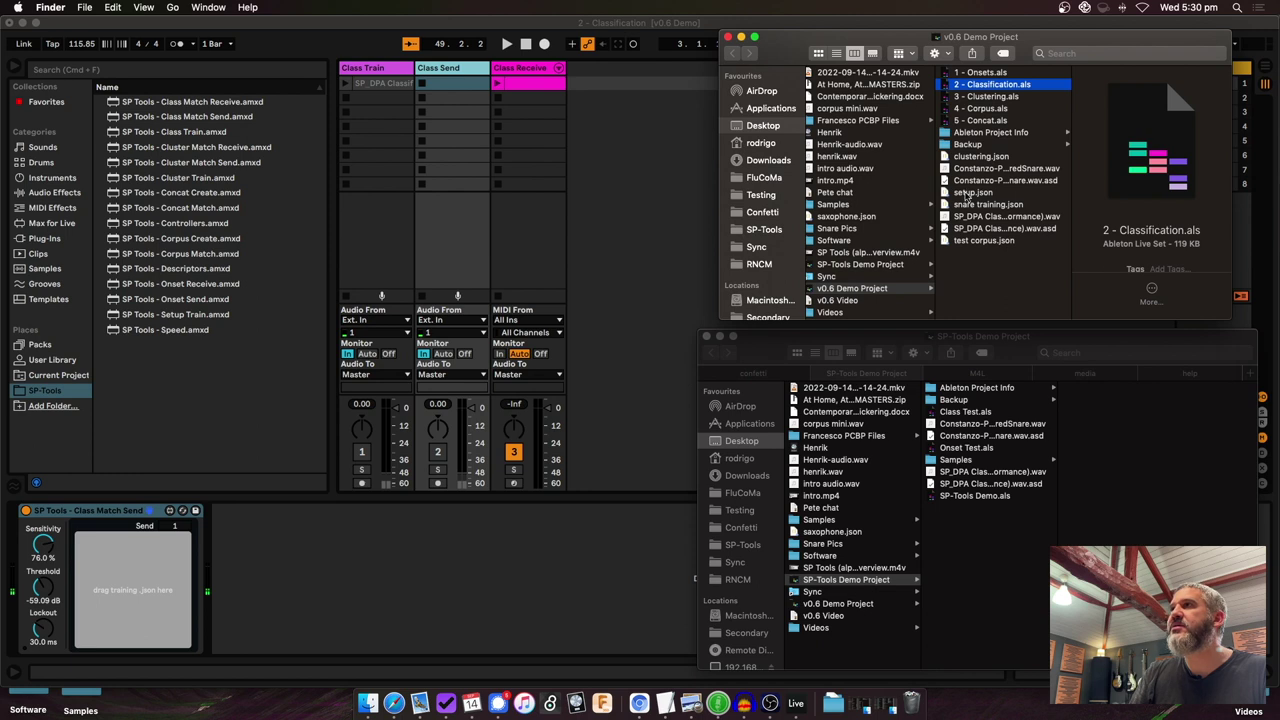
click(984, 205)
drag(987, 207, 142, 596)
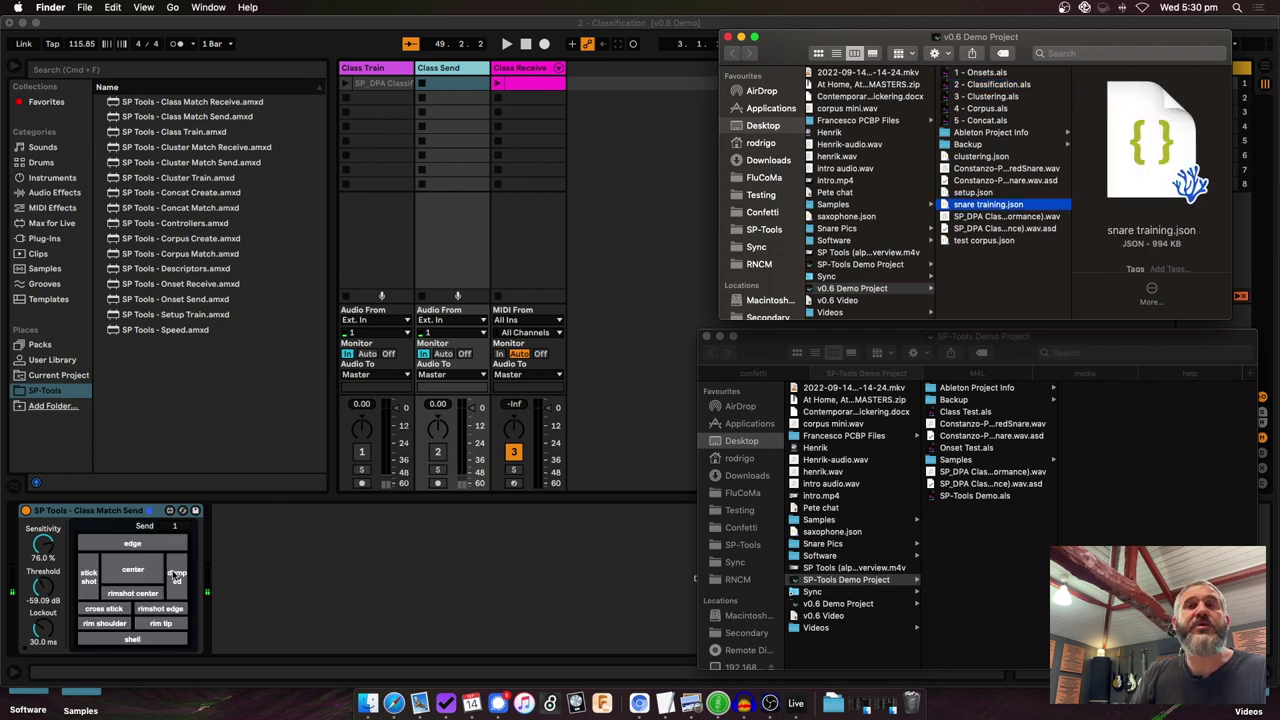
key(super+Tab)
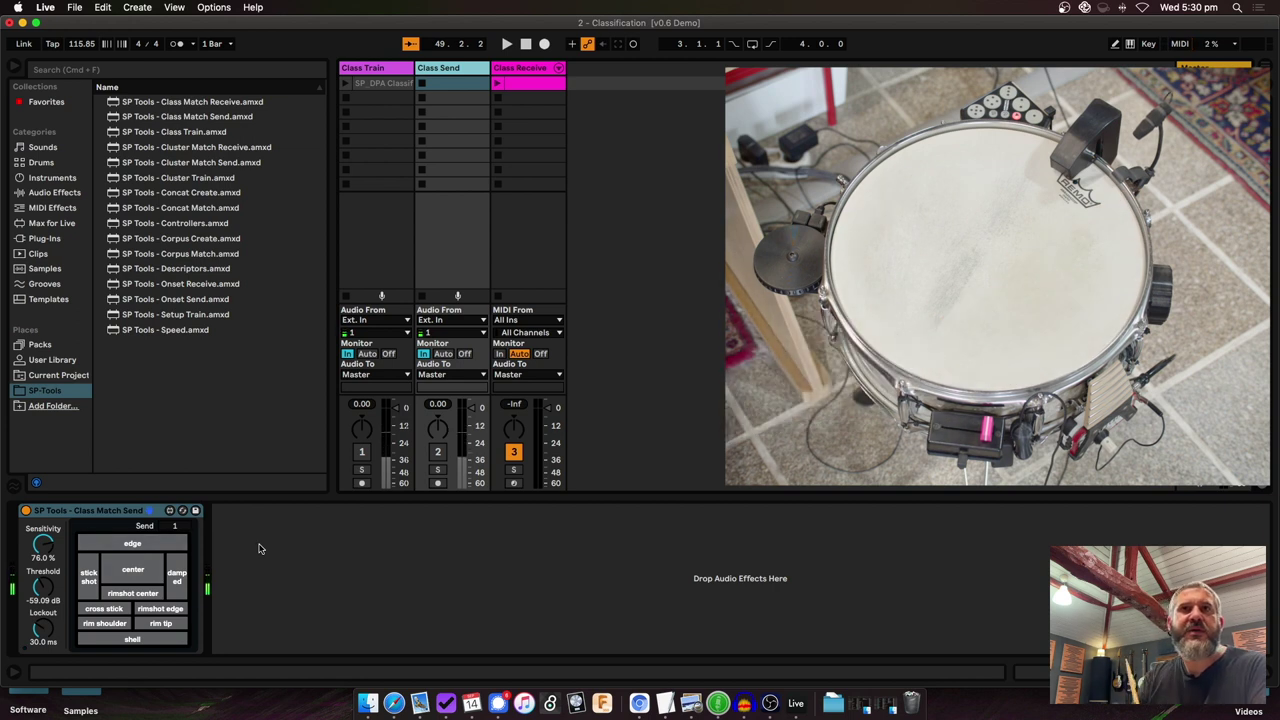
Raise the Class Match Send sensitivity to 83.1 % and threshold to -56.75 dB, checking the Class Receive devices in between.
drag(43, 546, 43, 538)
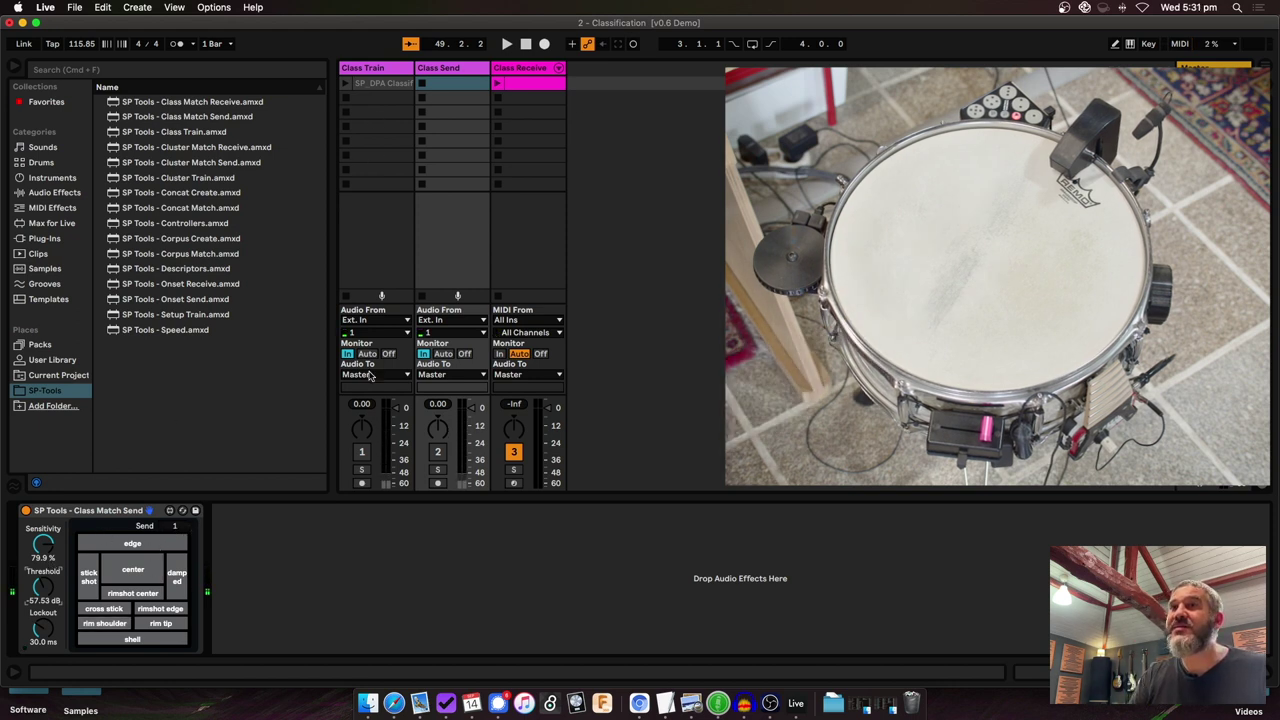
click(543, 67)
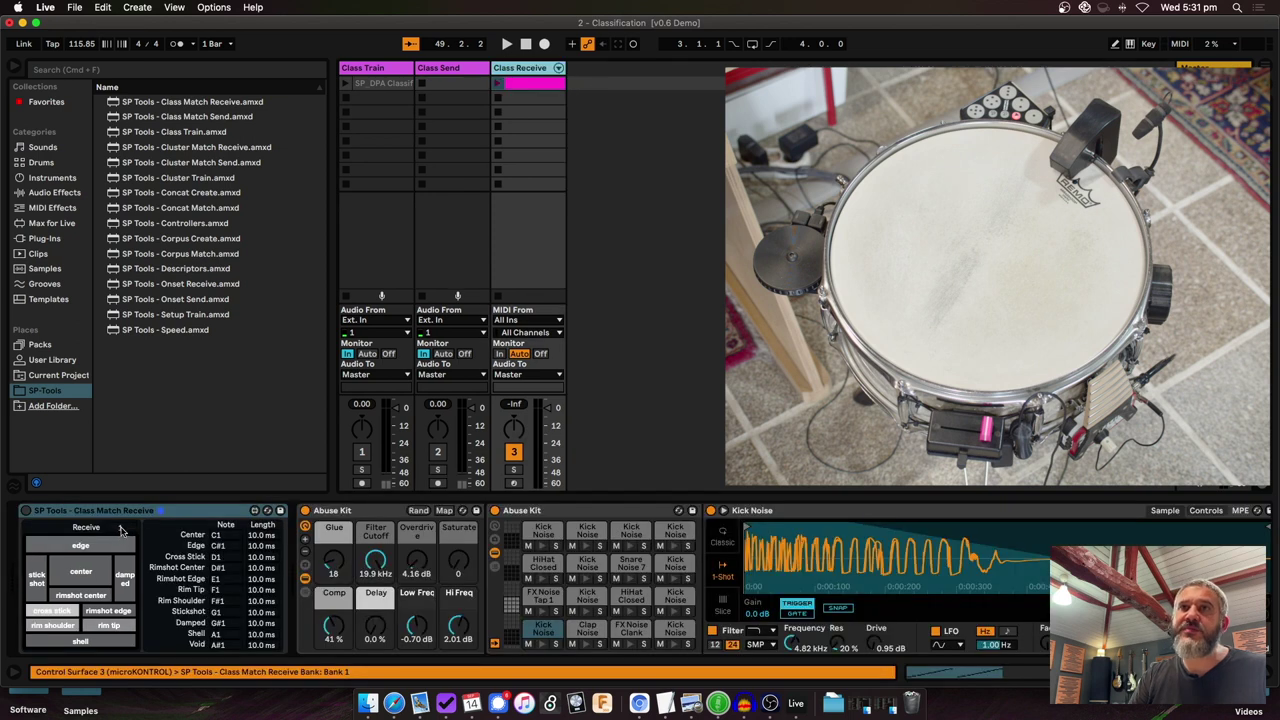
click(457, 68)
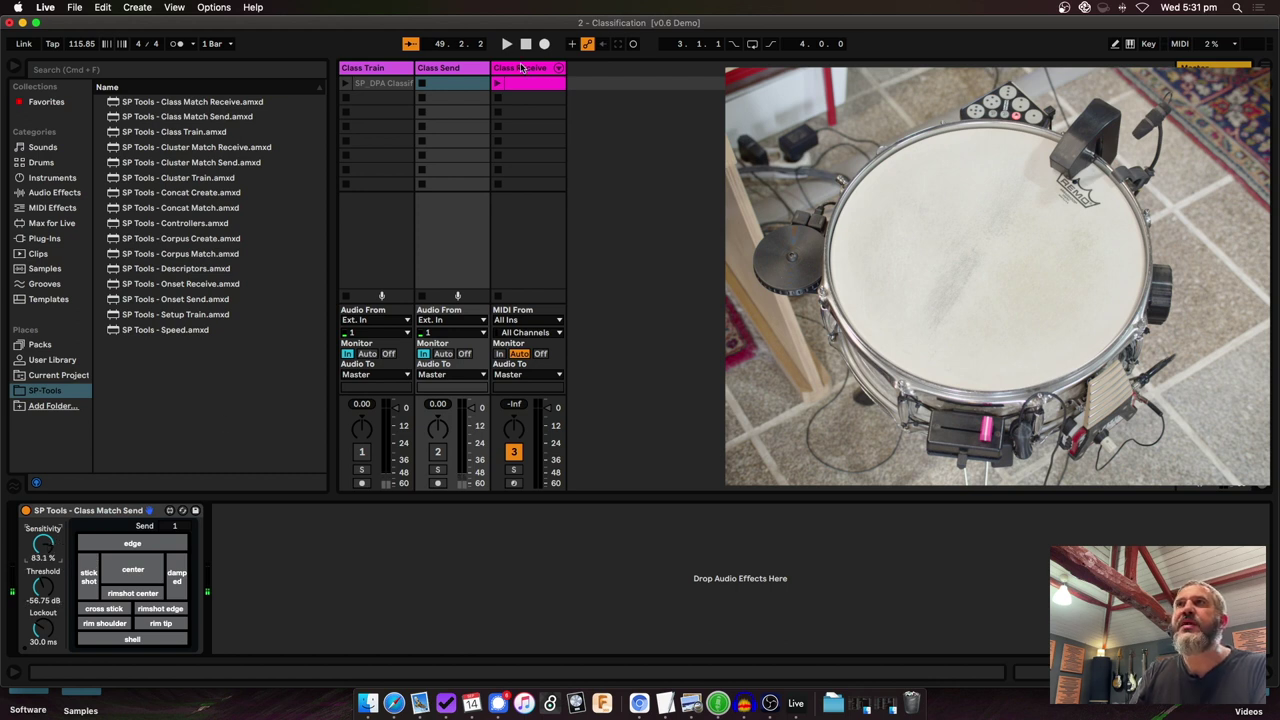
Enable the Class Match Receive device on the Class Receive track.
click(520, 67)
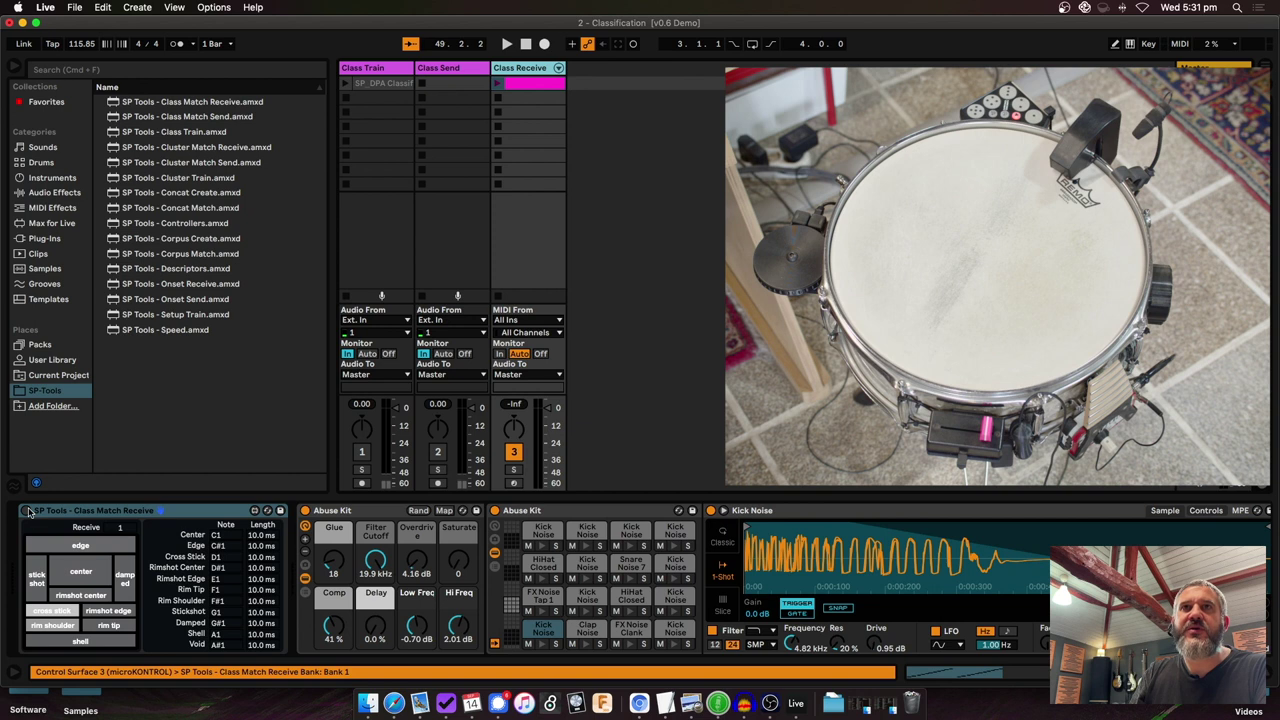
click(30, 512)
click(643, 387)
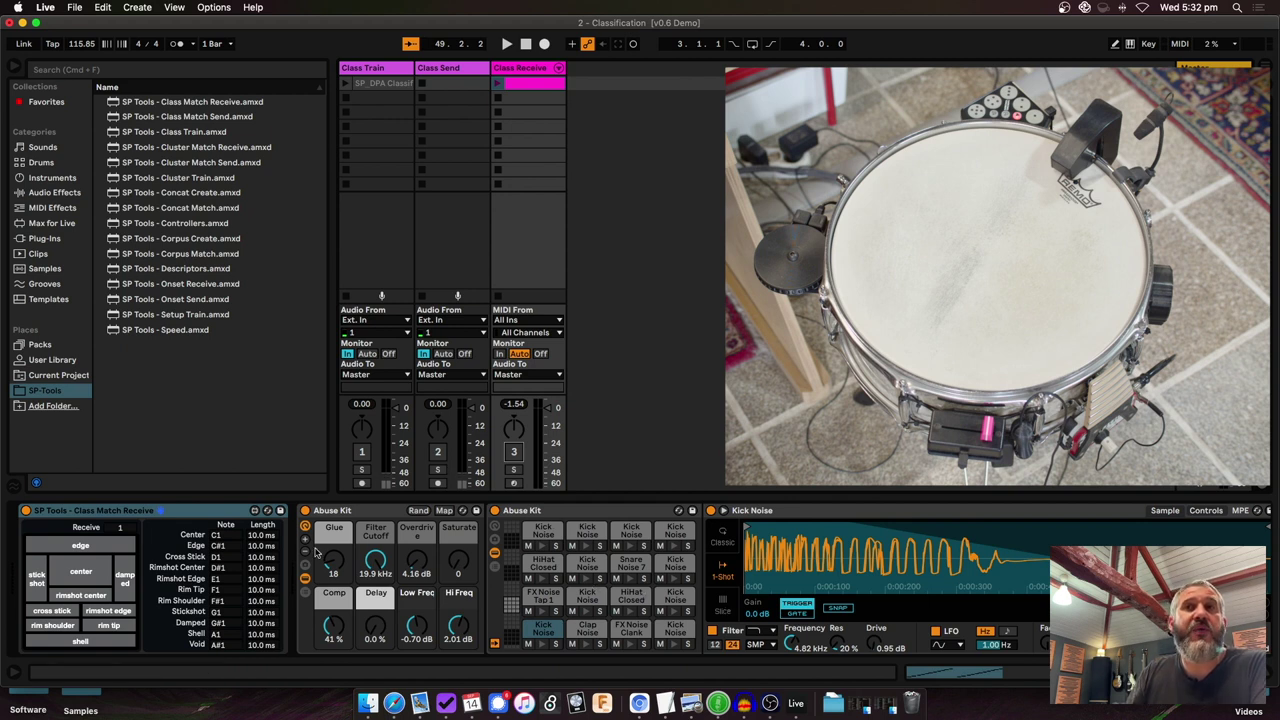
Highlight the Edge note assignment in Class Match Receive and activate the Class Receive track for a drum kit performance.
click(227, 548)
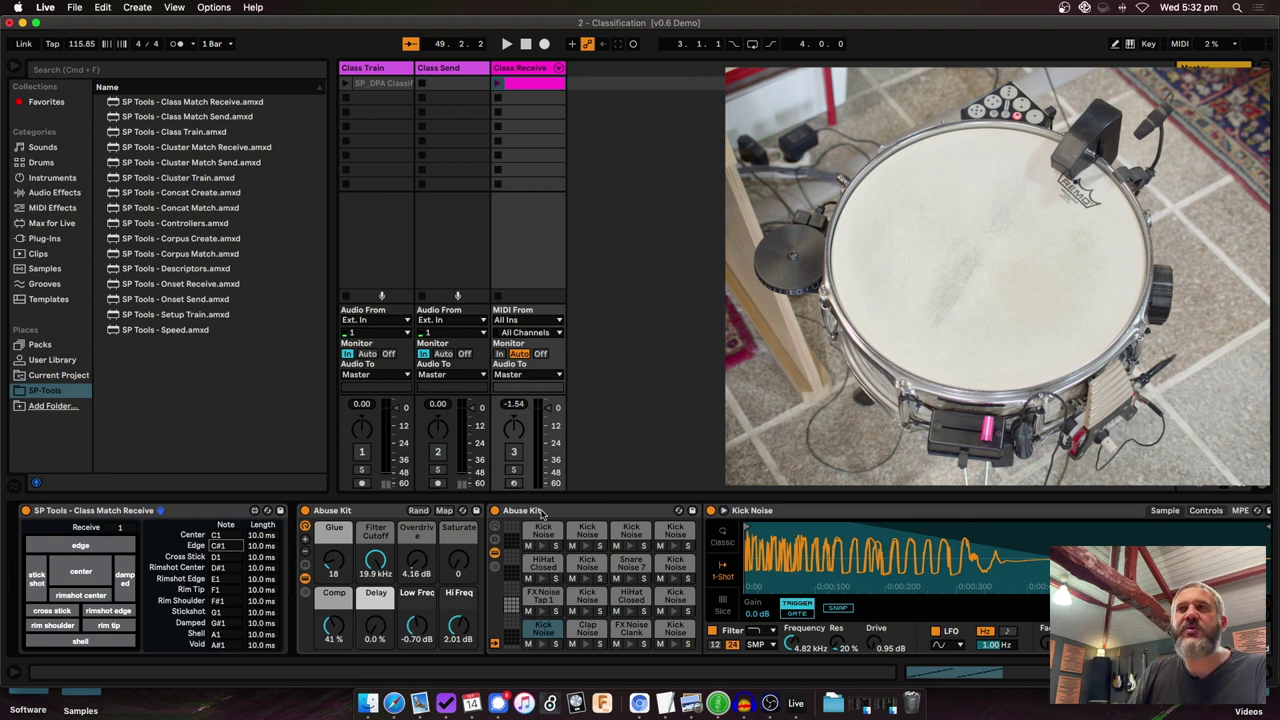
click(514, 452)
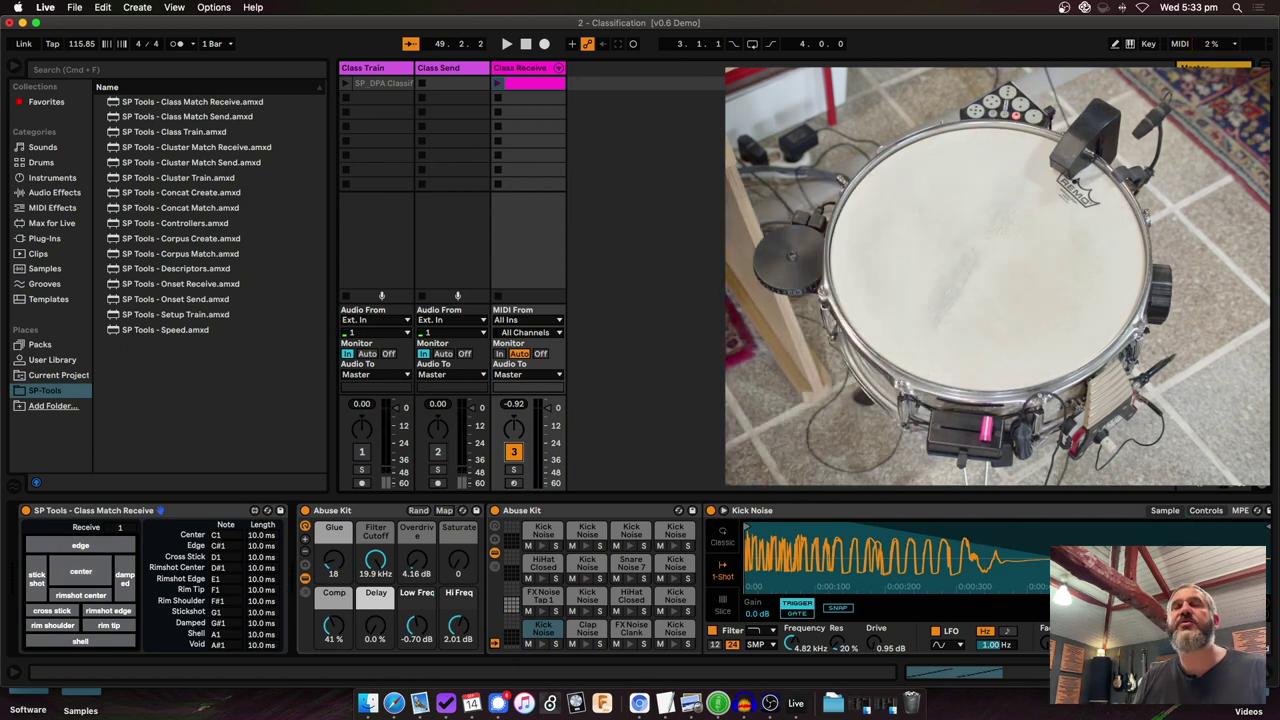
click(474, 69)
click(517, 69)
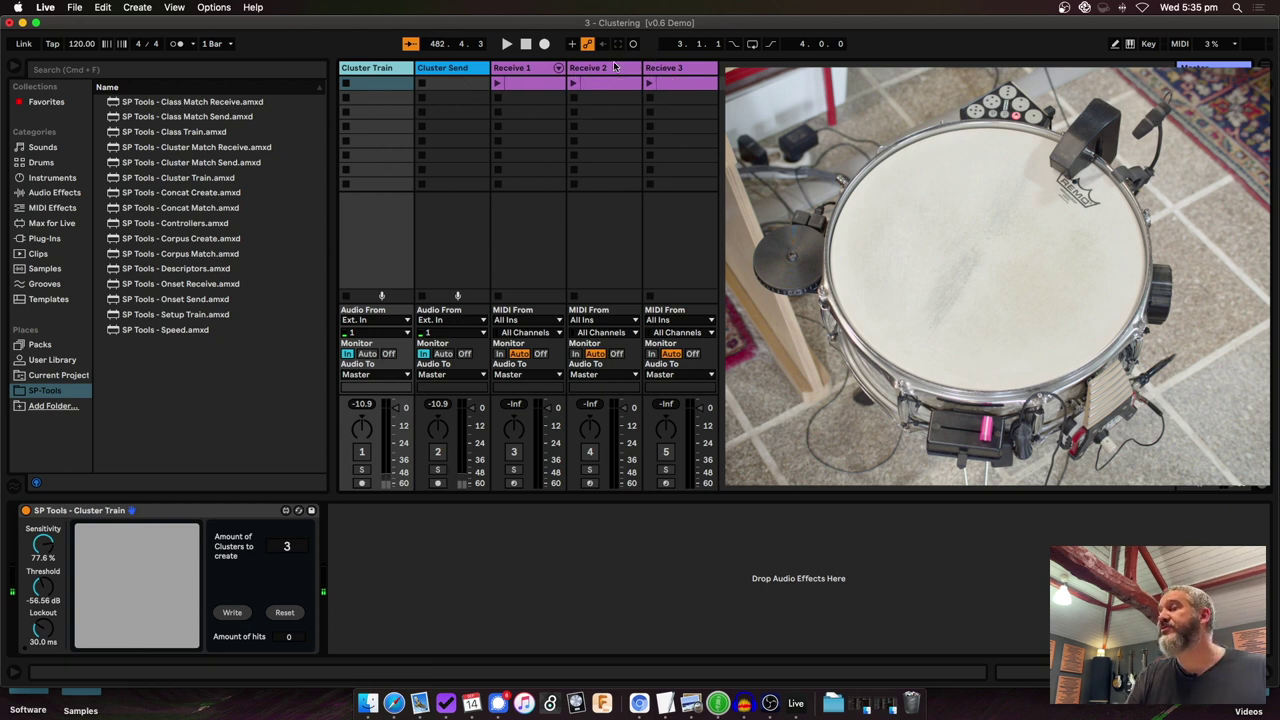
Reset the Cluster Train device and record a new set of hits on the snare and the cymbals.
click(169, 513)
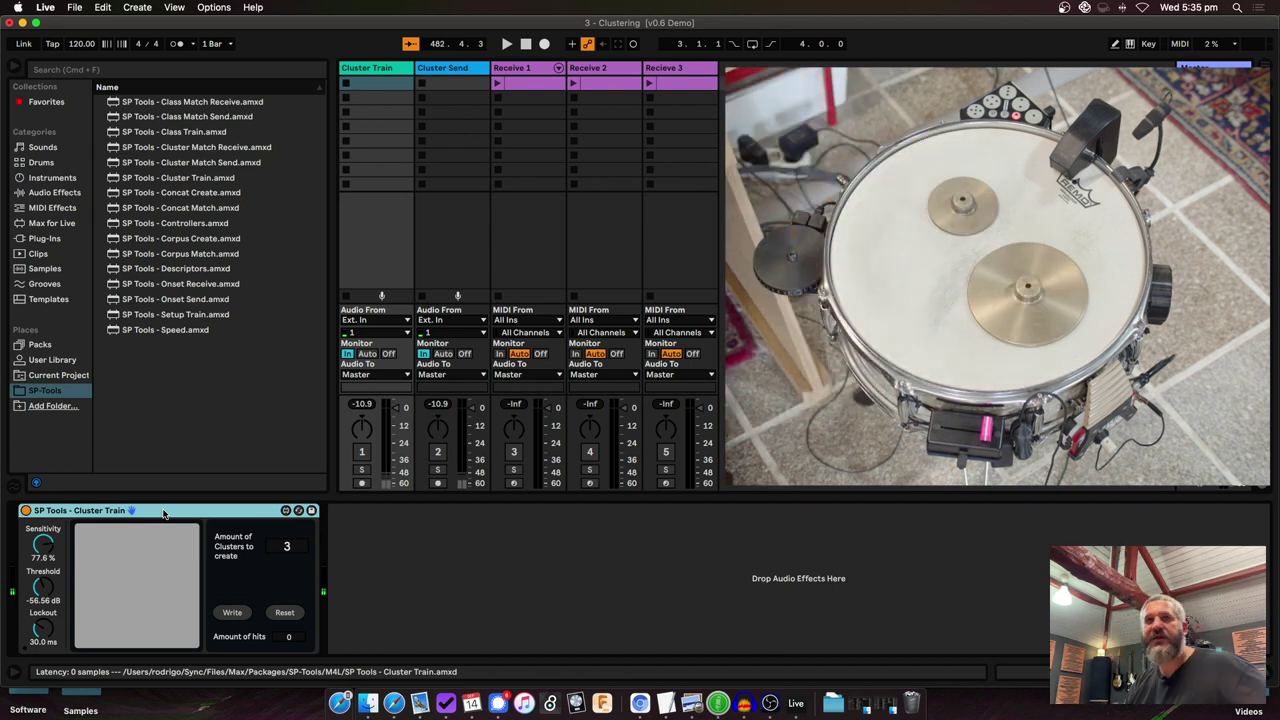
click(276, 613)
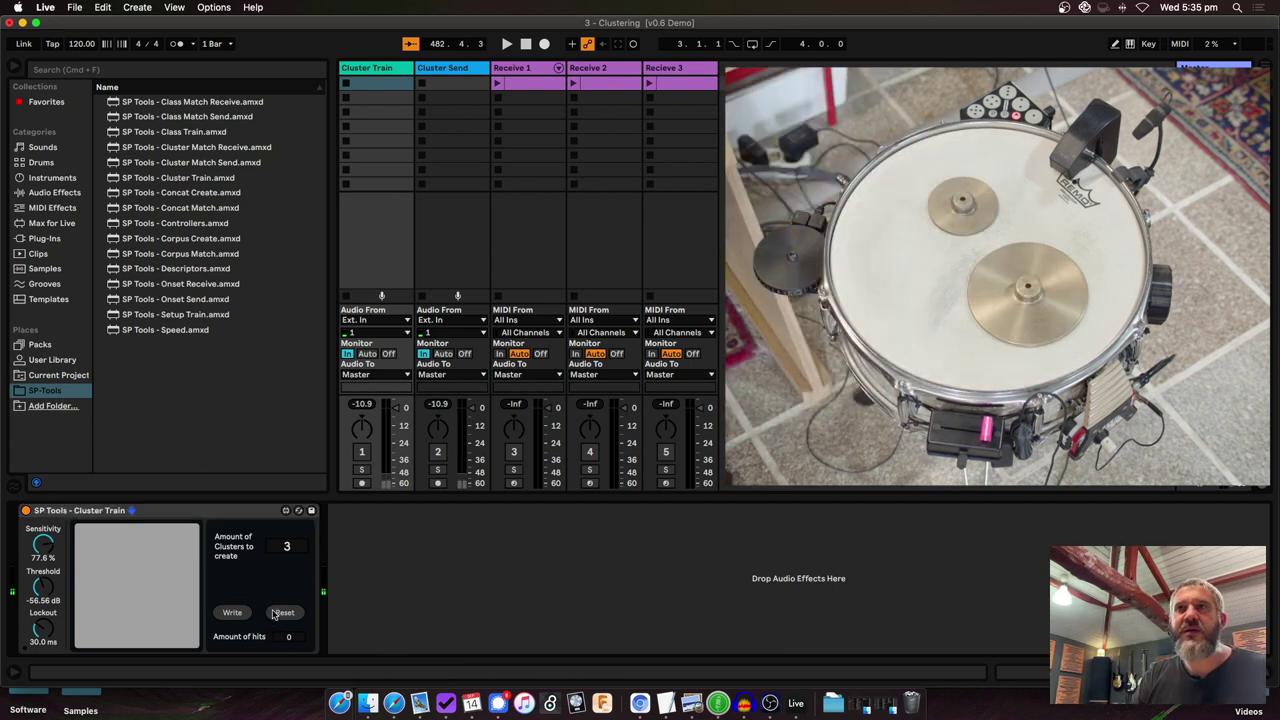
click(250, 512)
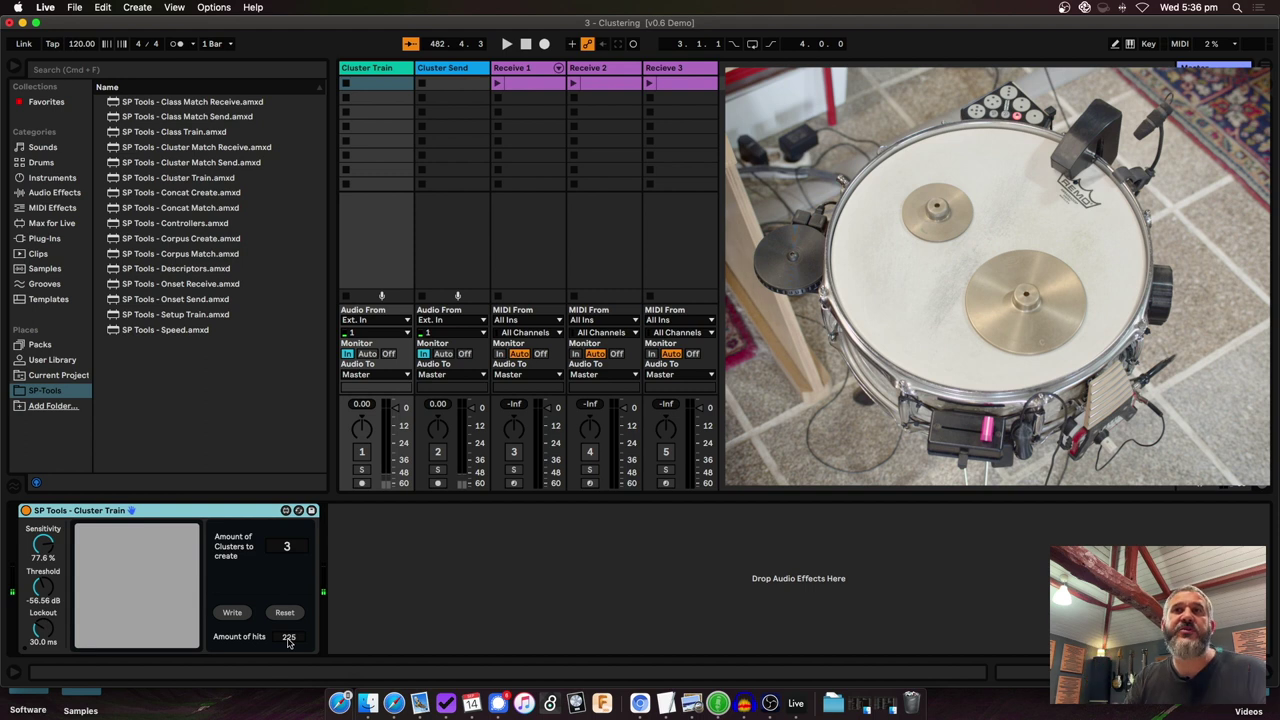
Group the recorded hits into 3 clusters in Cluster Train, and regroup them into 5.
click(297, 547)
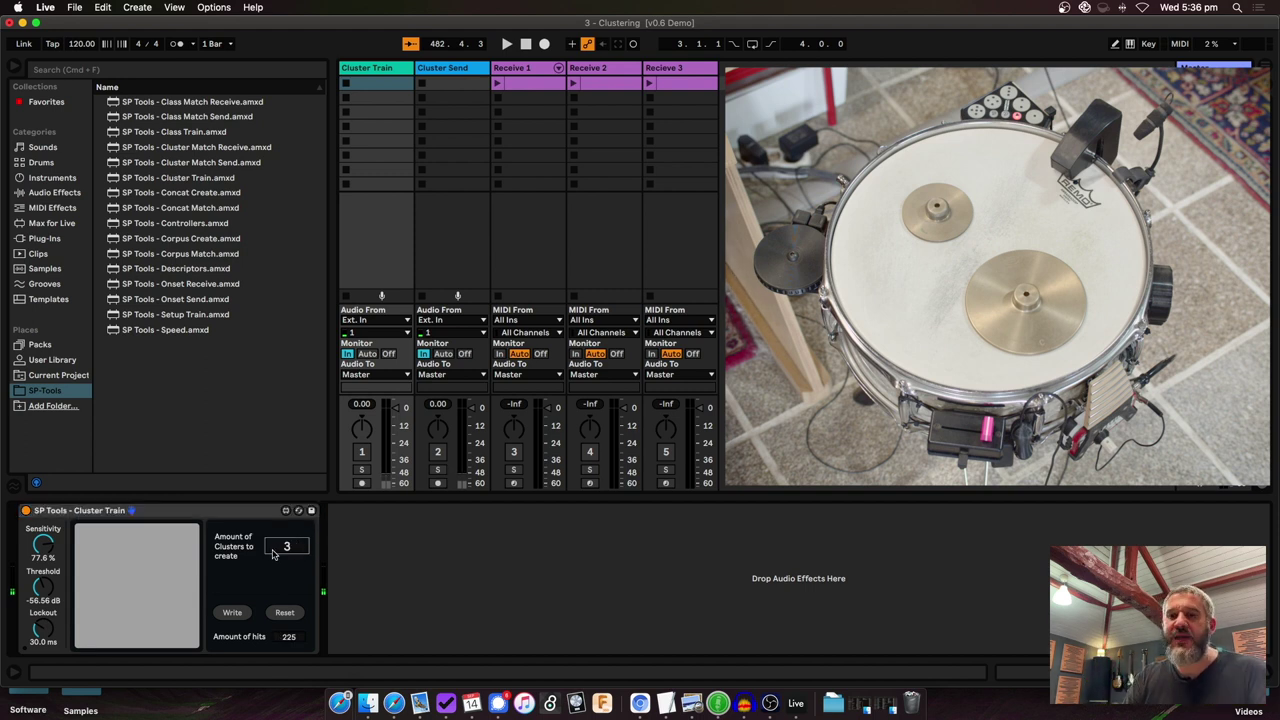
key(Return)
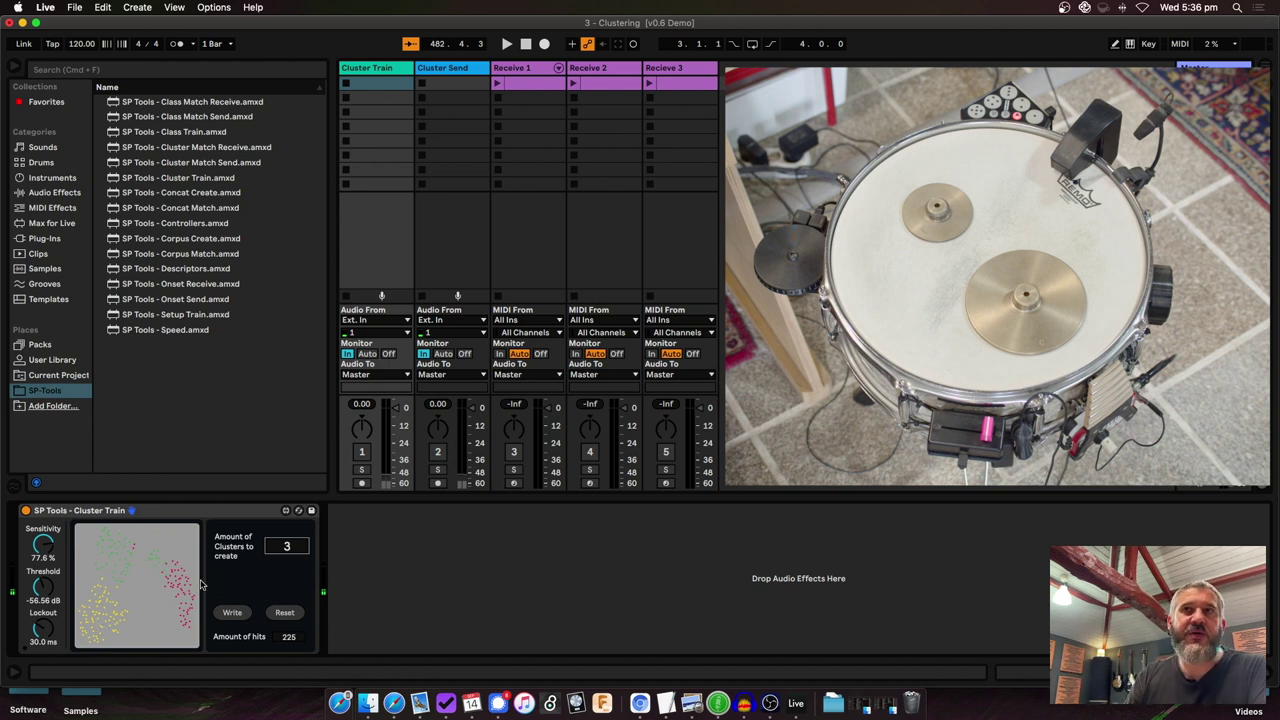
text(5)
key(Return)
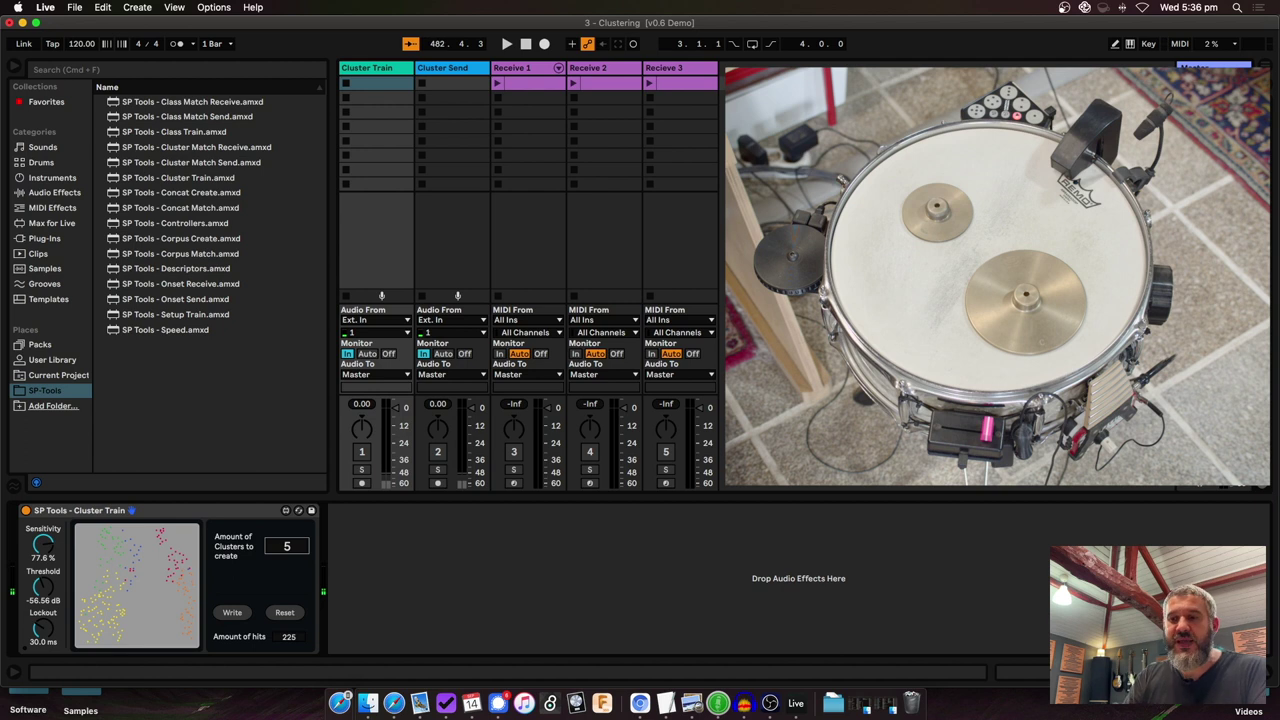
Regroup the recorded hits into 2 and 5 clusters for comparison, and set the amount back to 3.
text(2)
key(Return)
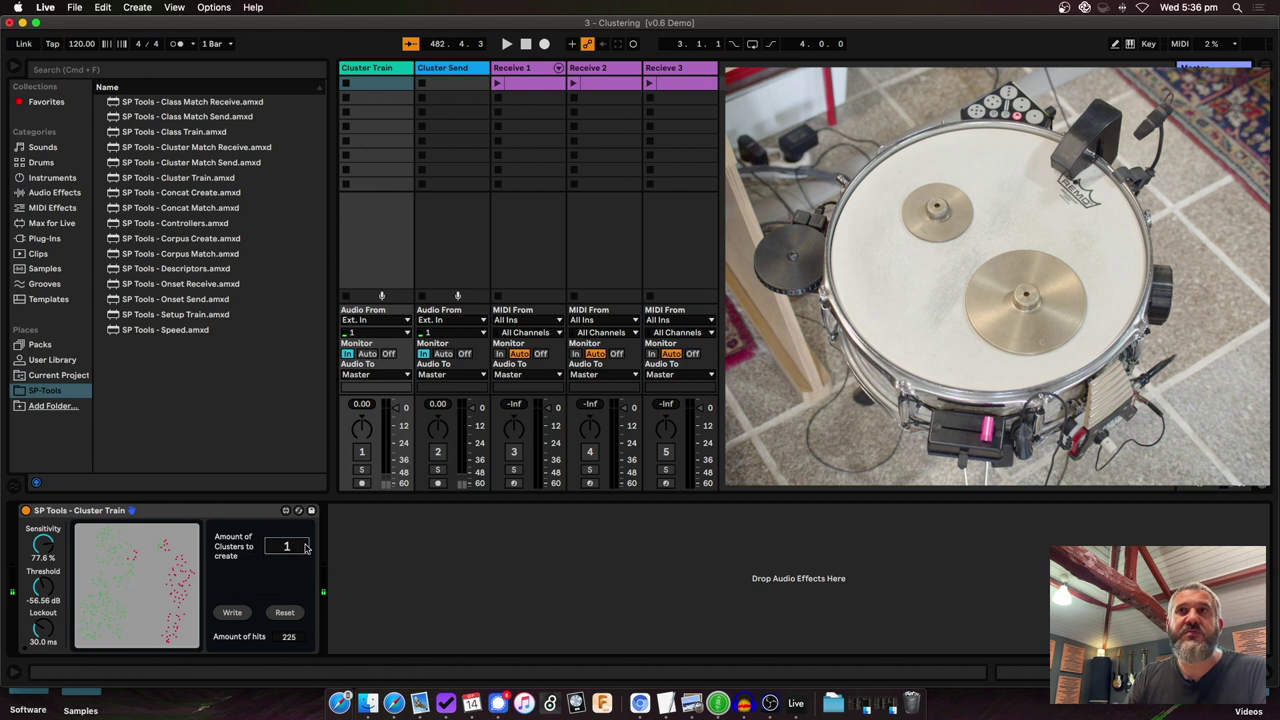
key(Return)
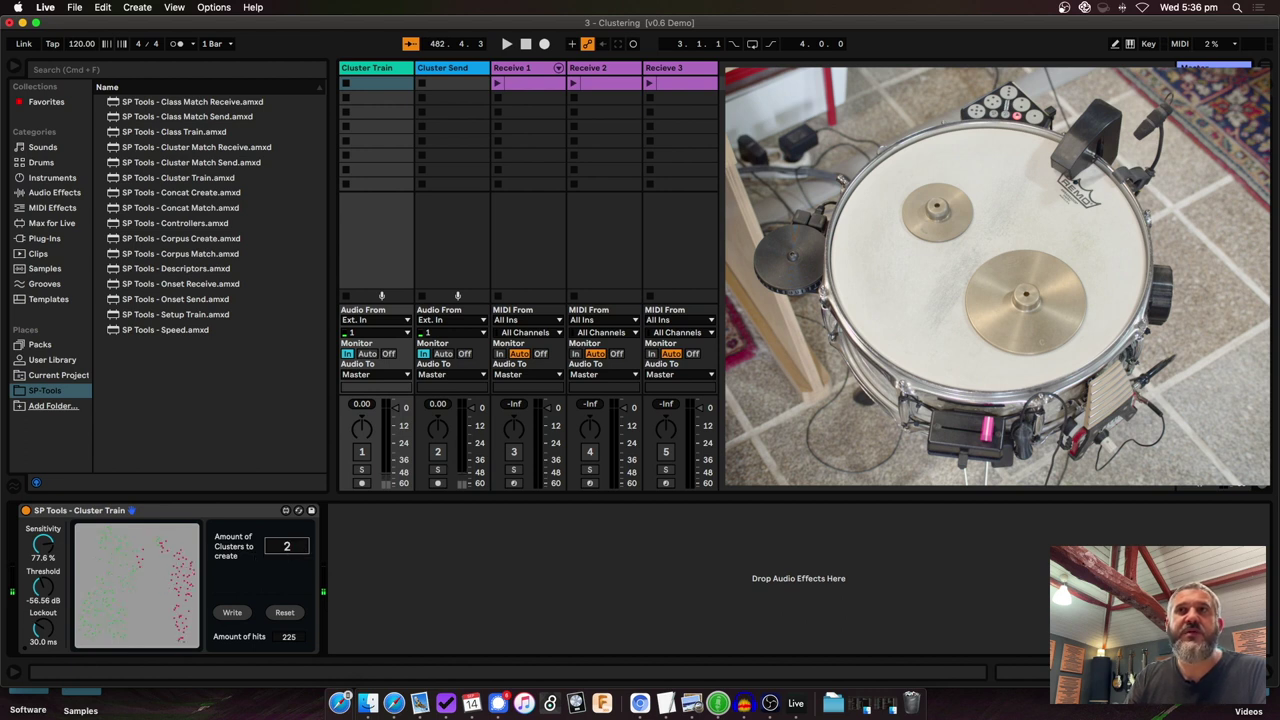
key(Return)
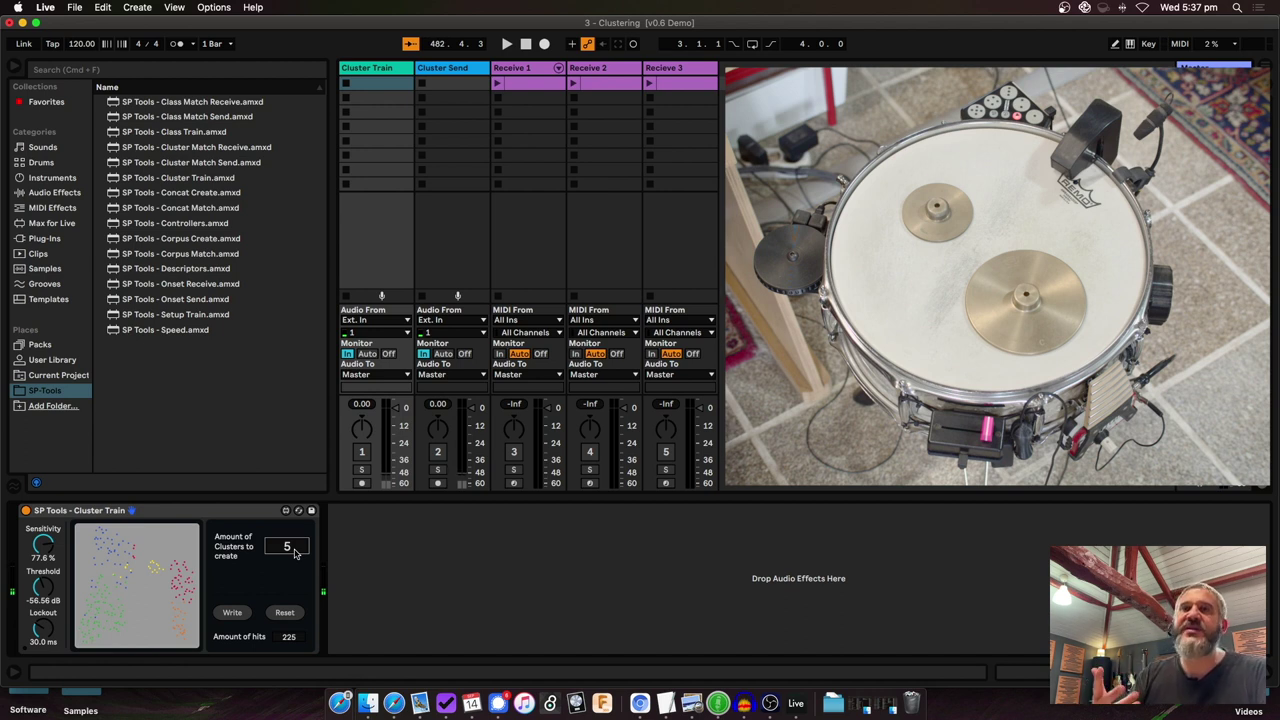
drag(295, 553, 294, 560)
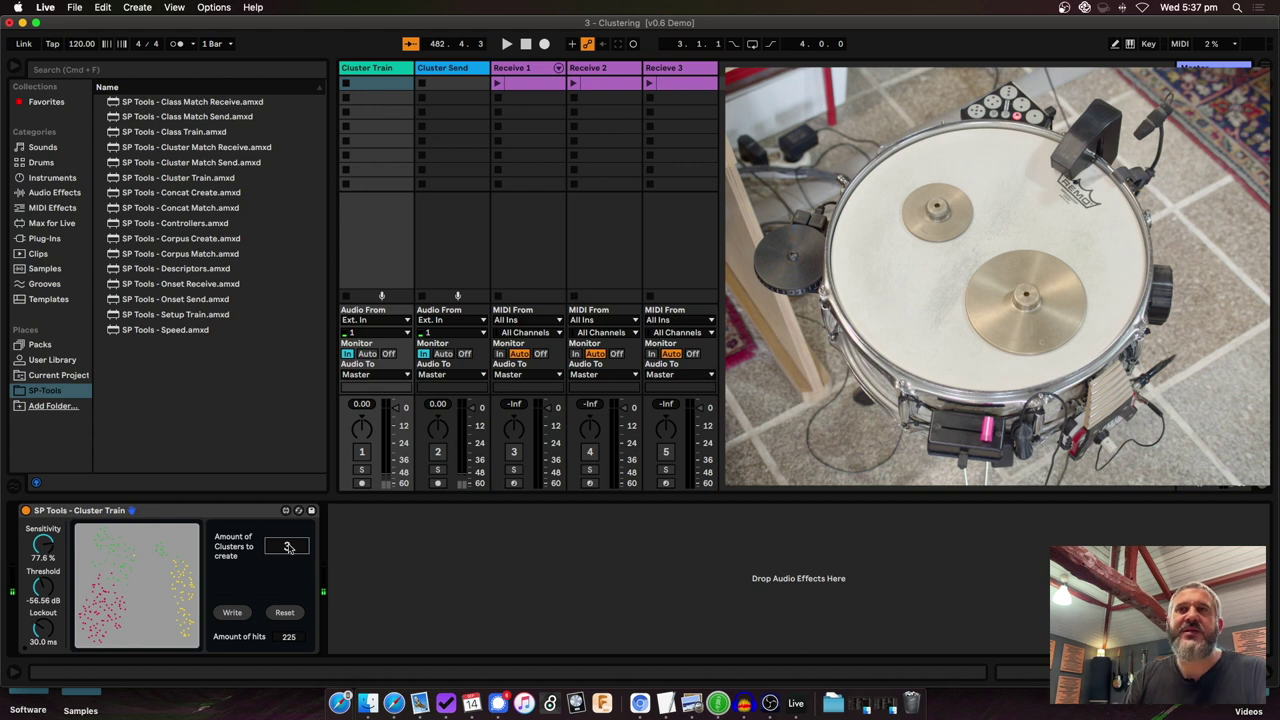
Write the cluster training to clustering.json in the v0.6 Demo Project folder, replacing the existing file.
click(231, 613)
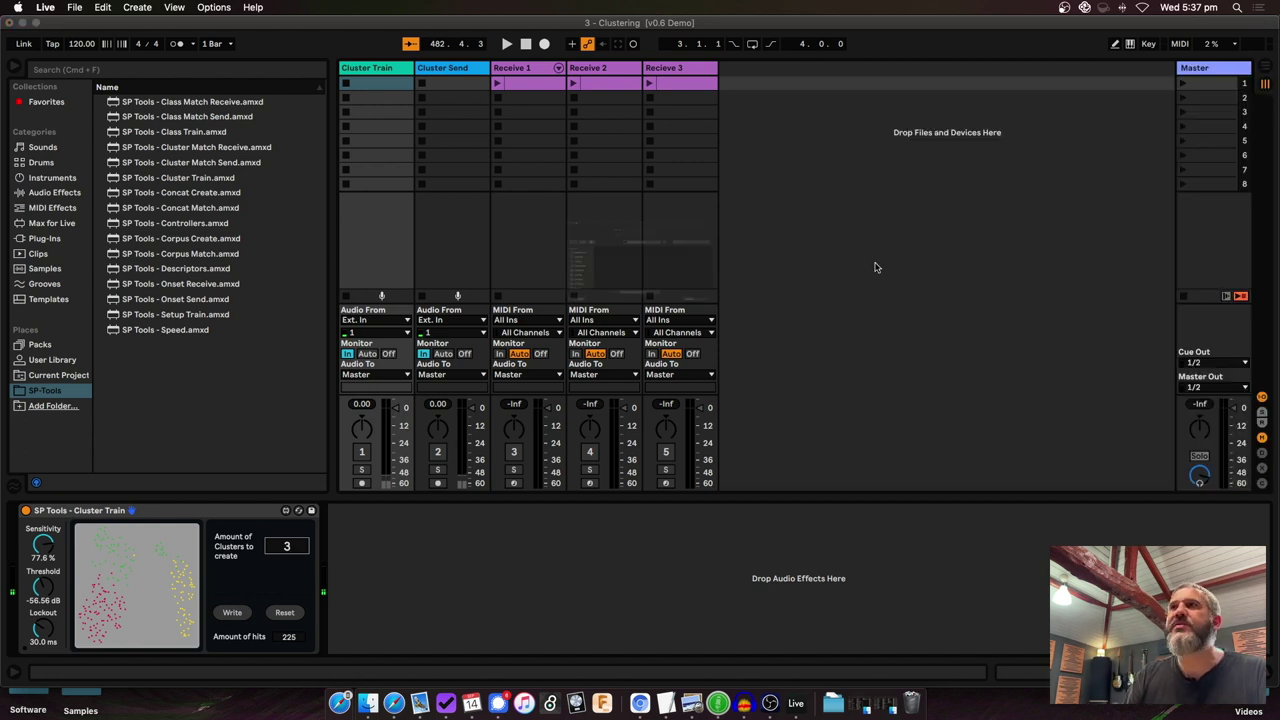
click(525, 291)
click(887, 405)
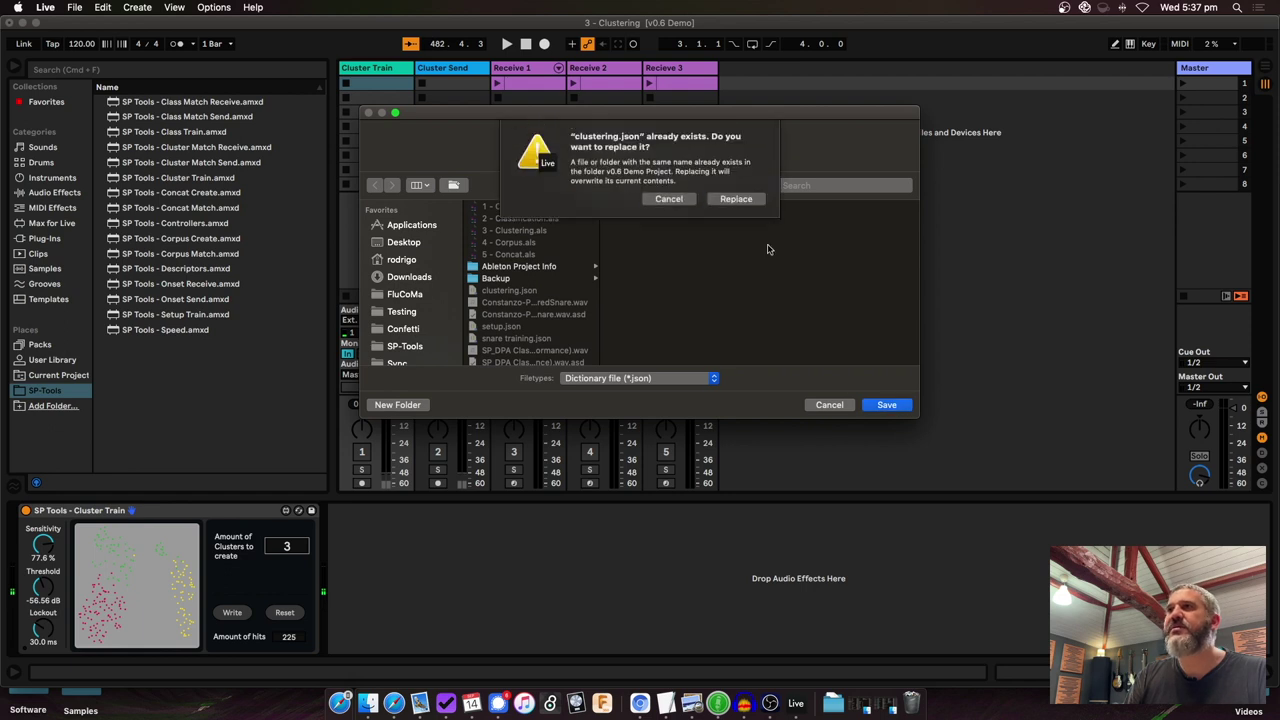
click(738, 199)
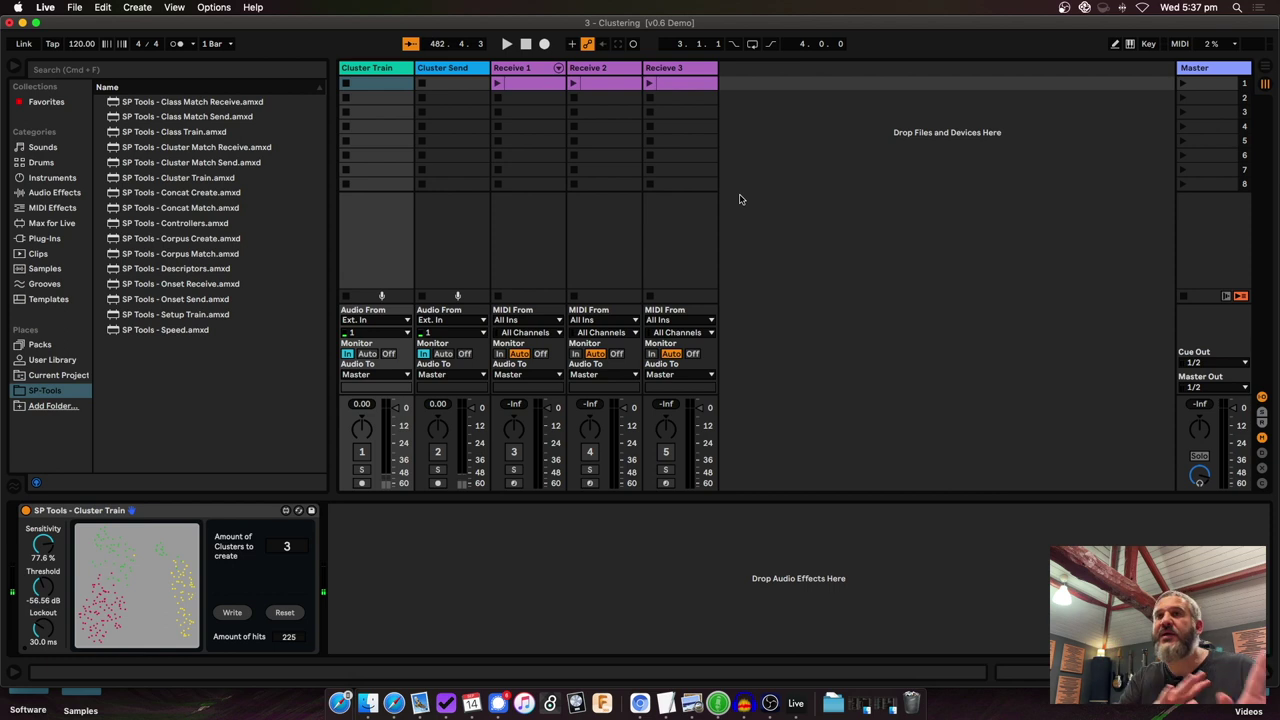
On the Cluster Send track, set sensitivity to 79.1 % and threshold to -52.66 dB, and load clustering.json from Finder into the Cluster Match device.
click(458, 67)
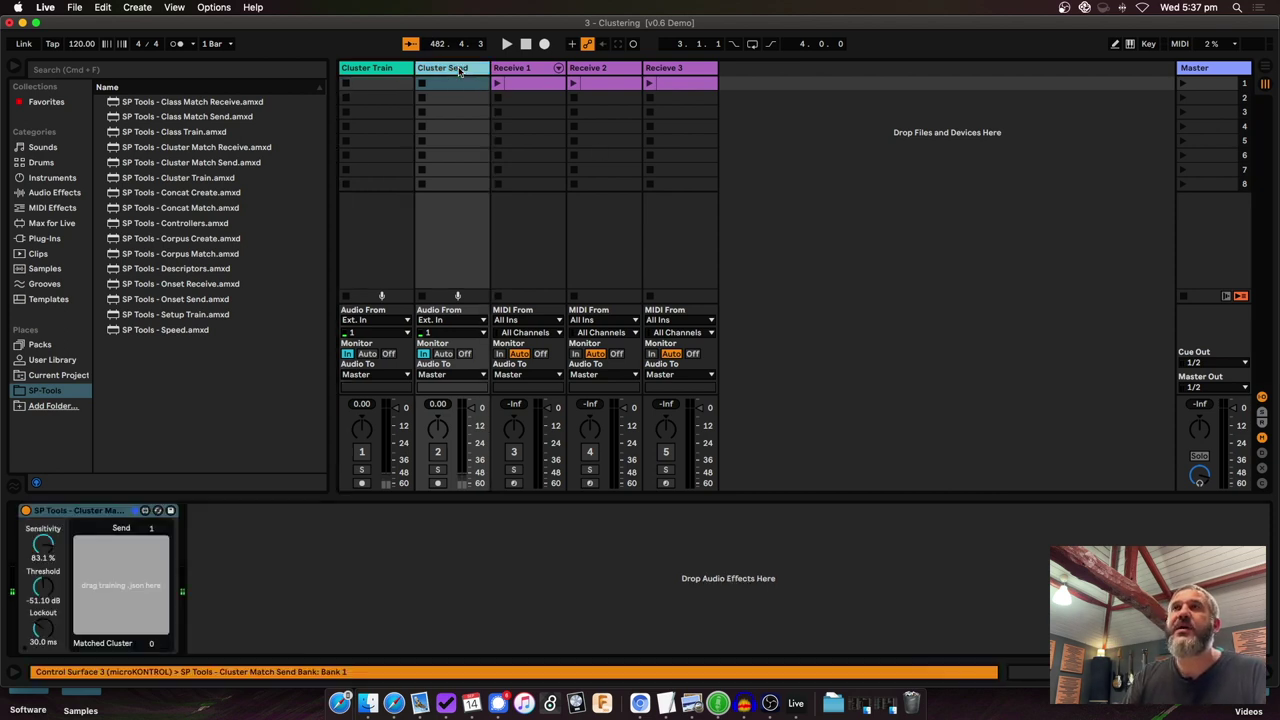
click(51, 547)
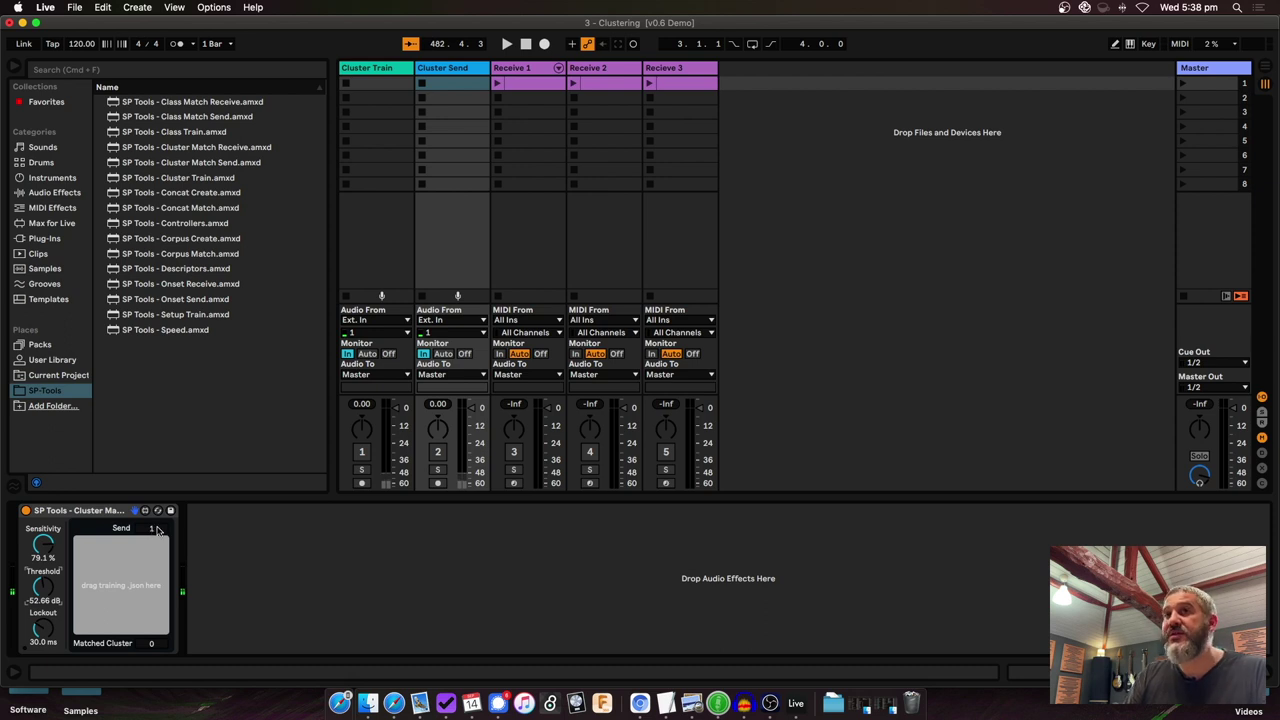
key(super+Tab)
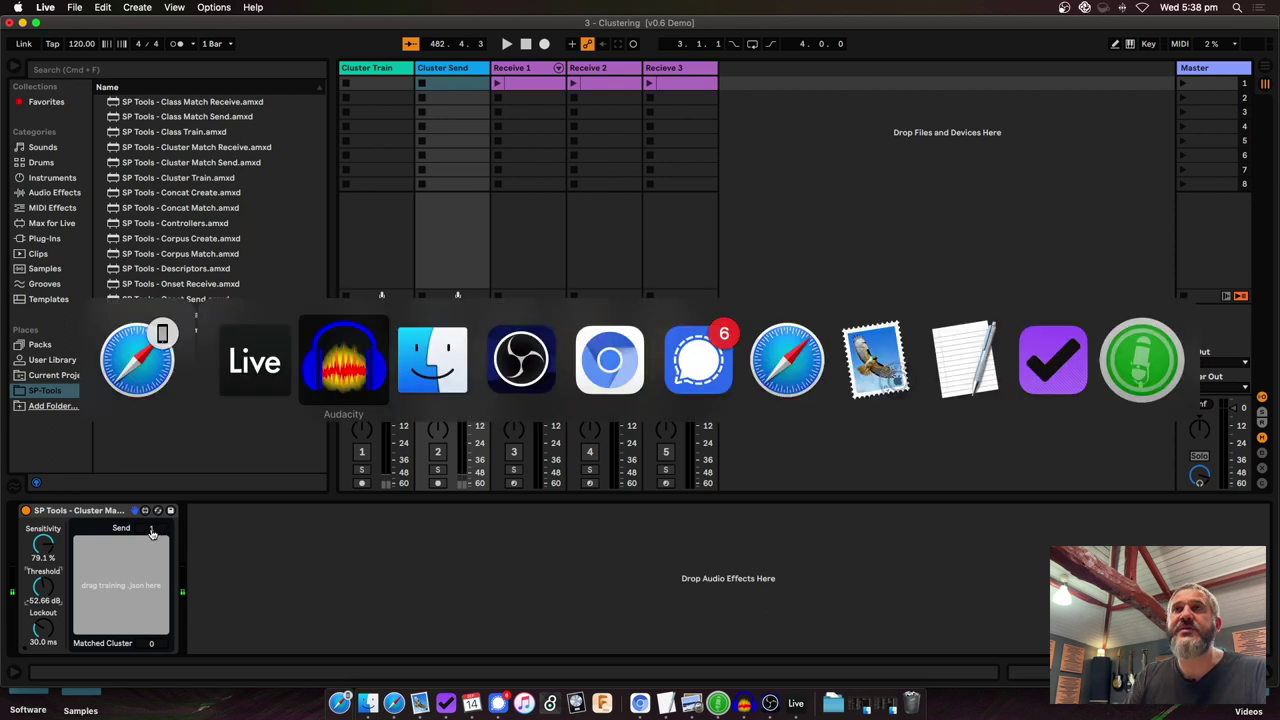
key(super+Tab)
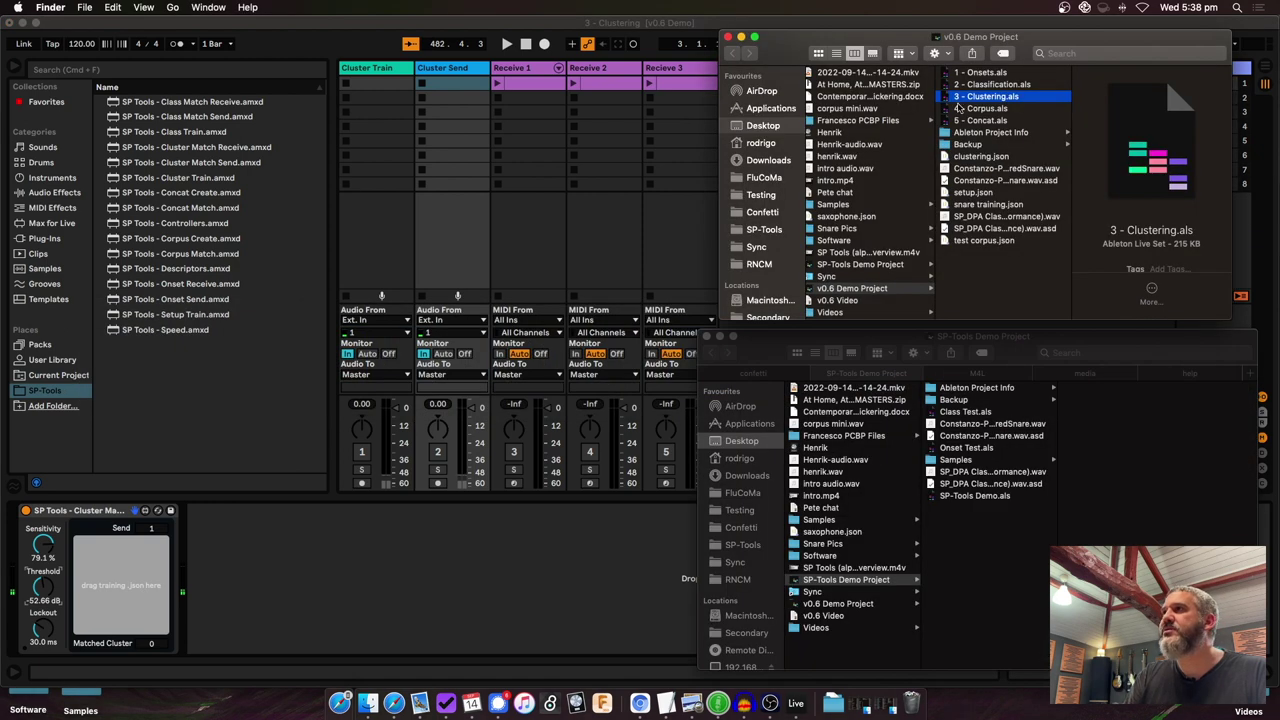
click(981, 157)
drag(972, 158, 122, 580)
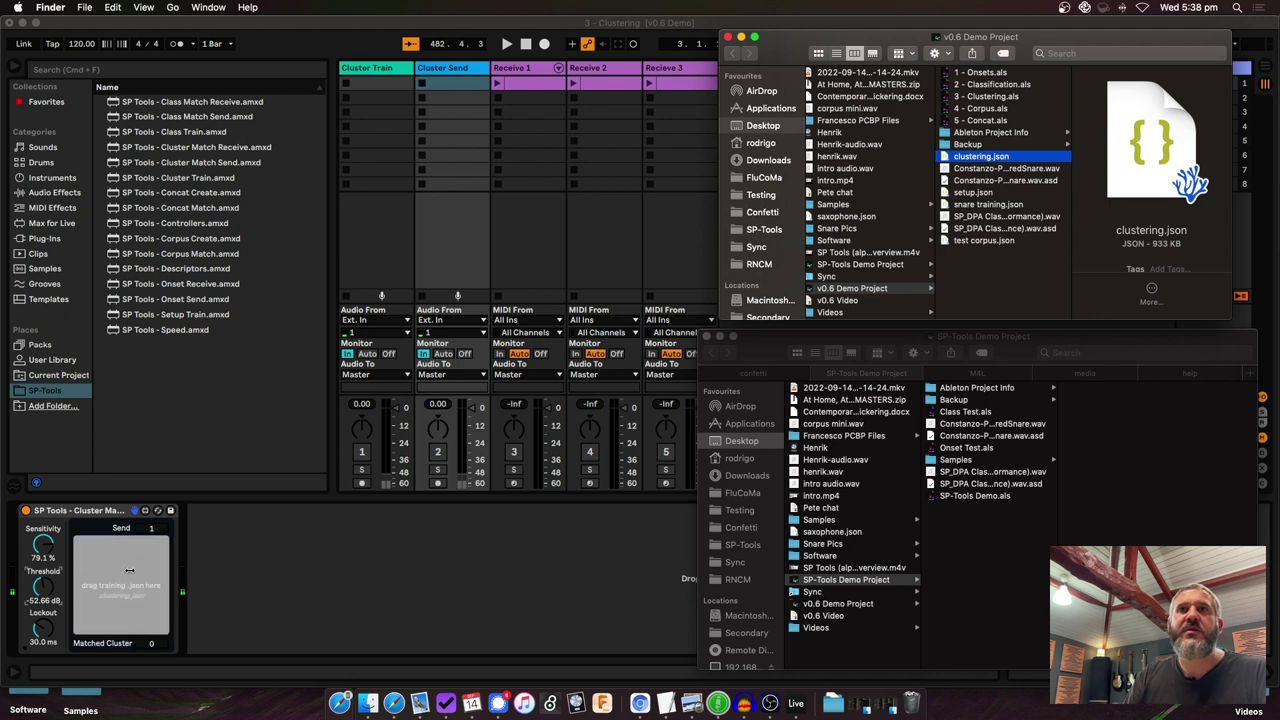
click(251, 552)
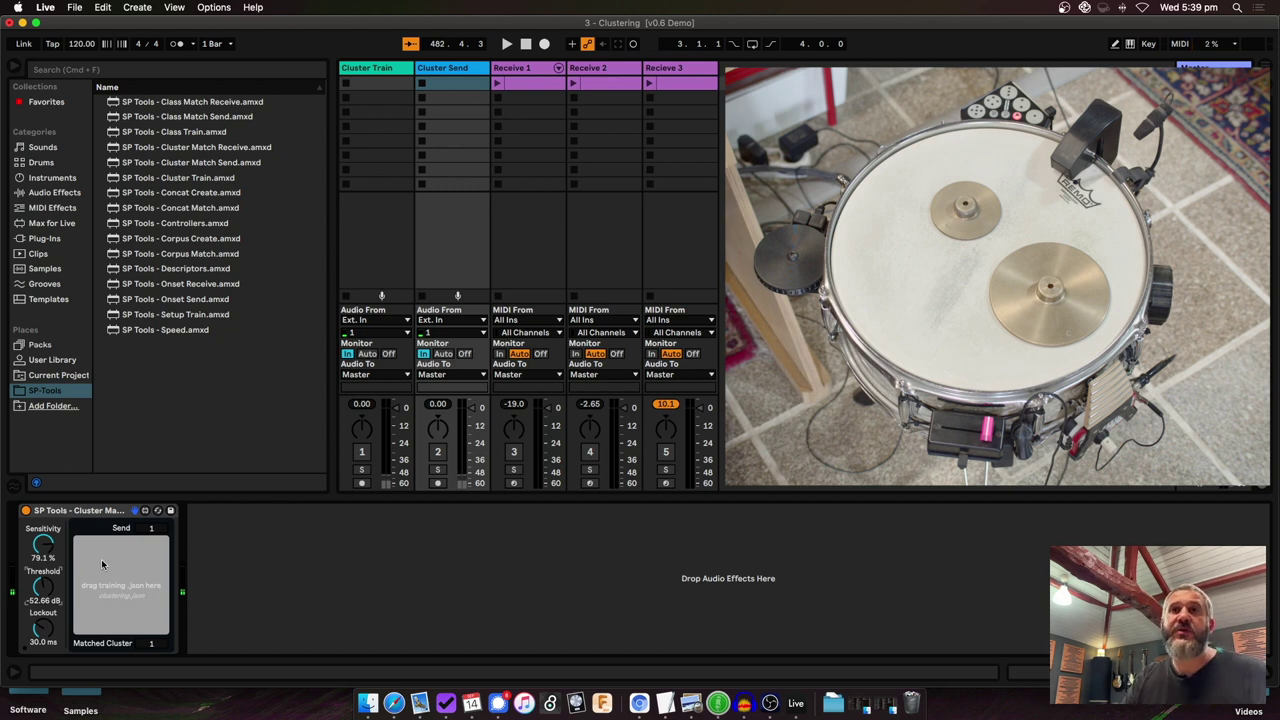
Compare the device chains of the Receive 1, Receive 2 and Receive 3 tracks, ending on Receive 1.
click(524, 70)
click(606, 67)
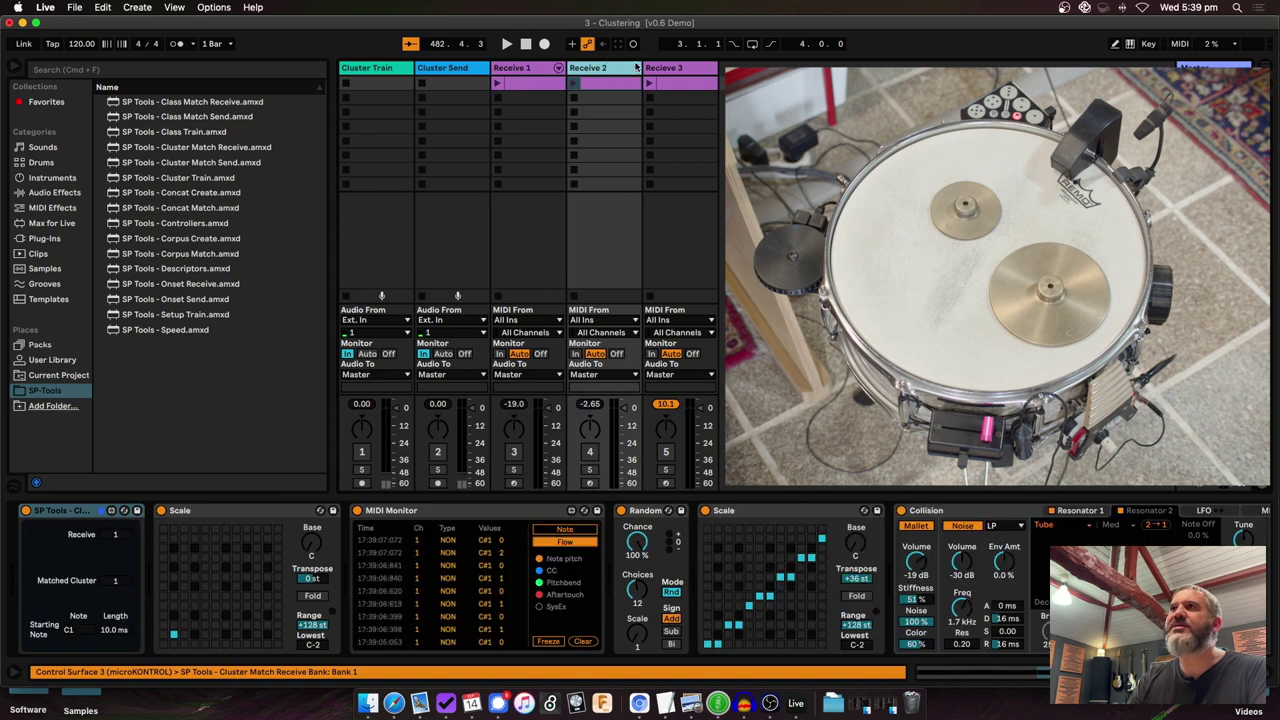
click(690, 70)
click(612, 68)
click(530, 70)
click(615, 70)
click(672, 70)
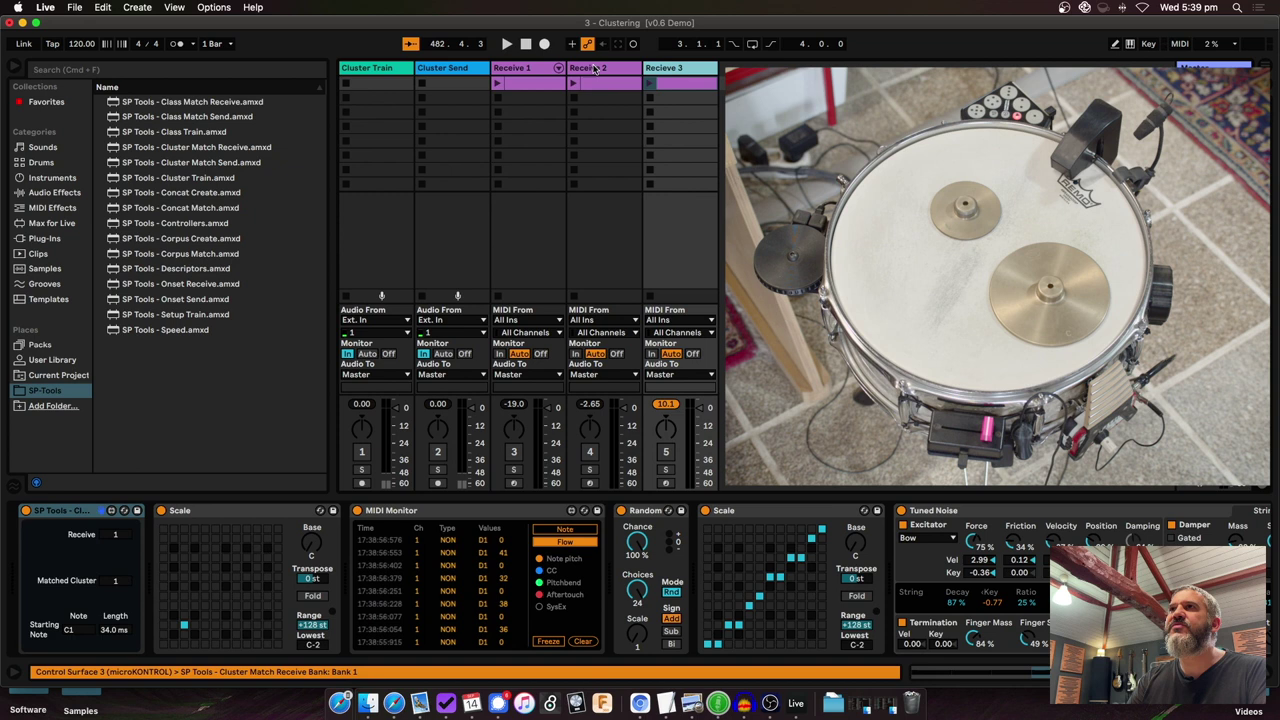
click(594, 67)
click(518, 68)
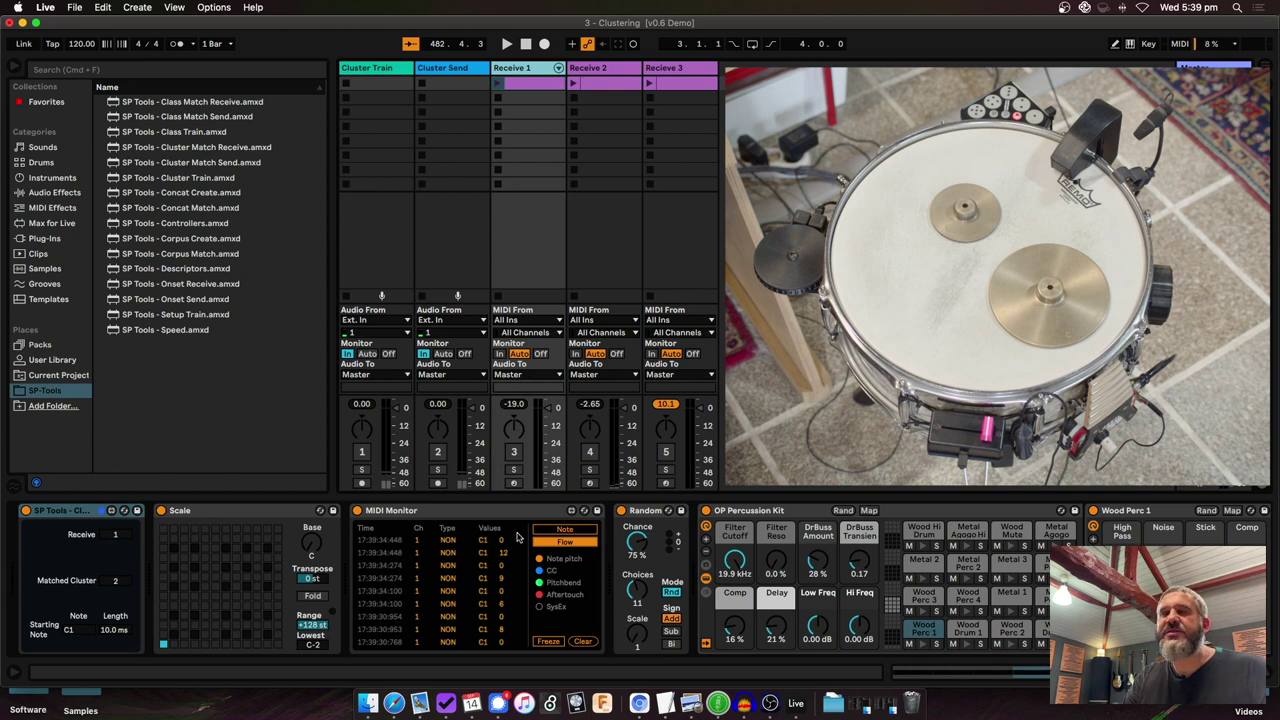
Highlight the Scale device on Receive 1 and audition the Receive 1 and Receive 2 tracks one at a time.
click(205, 511)
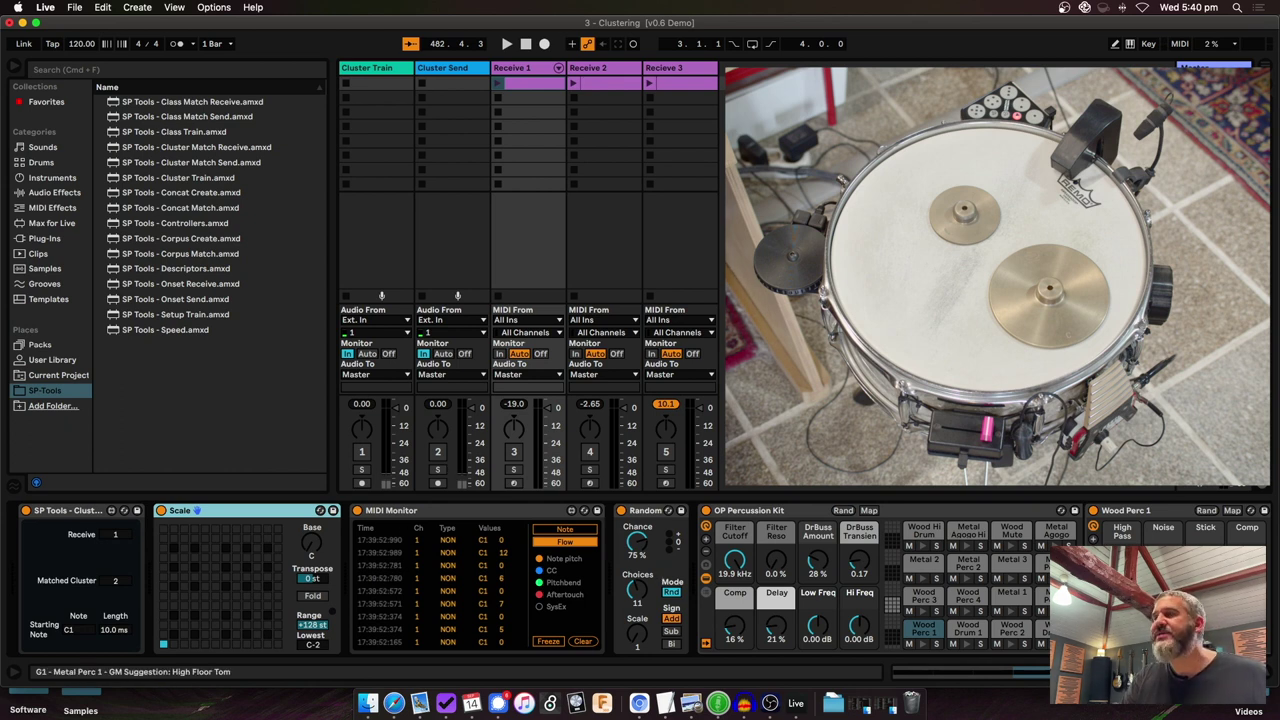
click(514, 453)
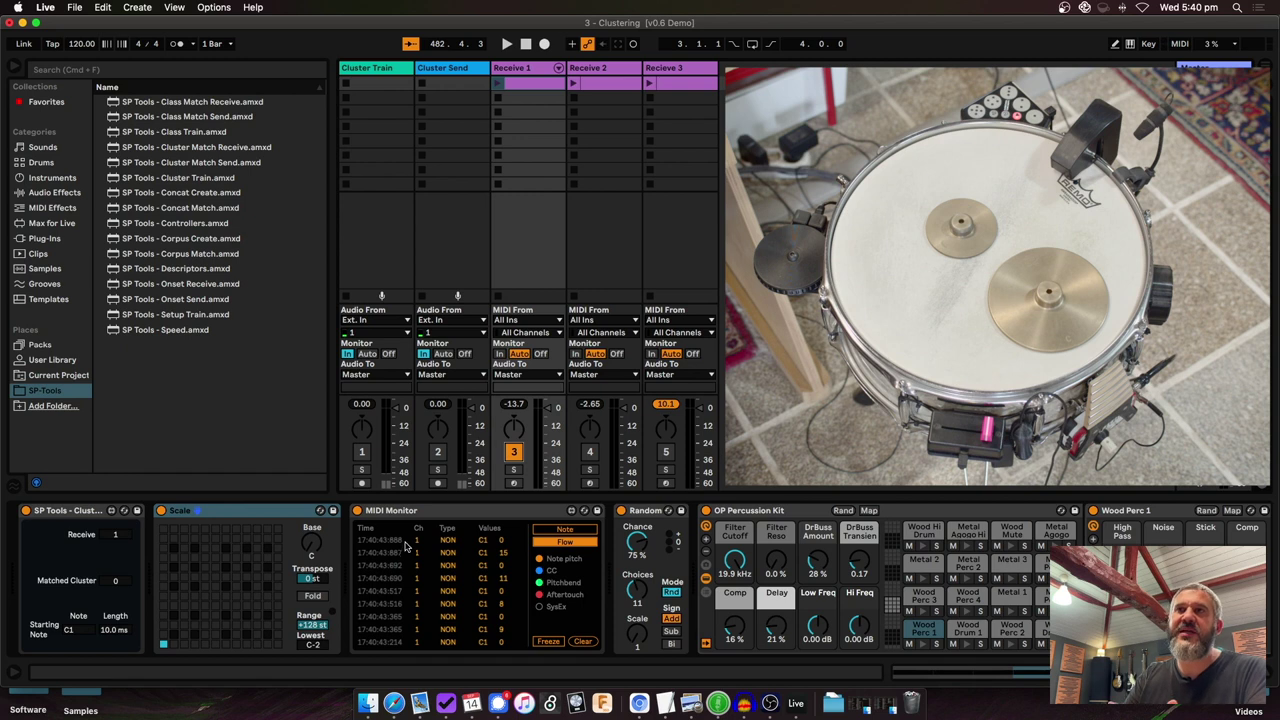
click(621, 69)
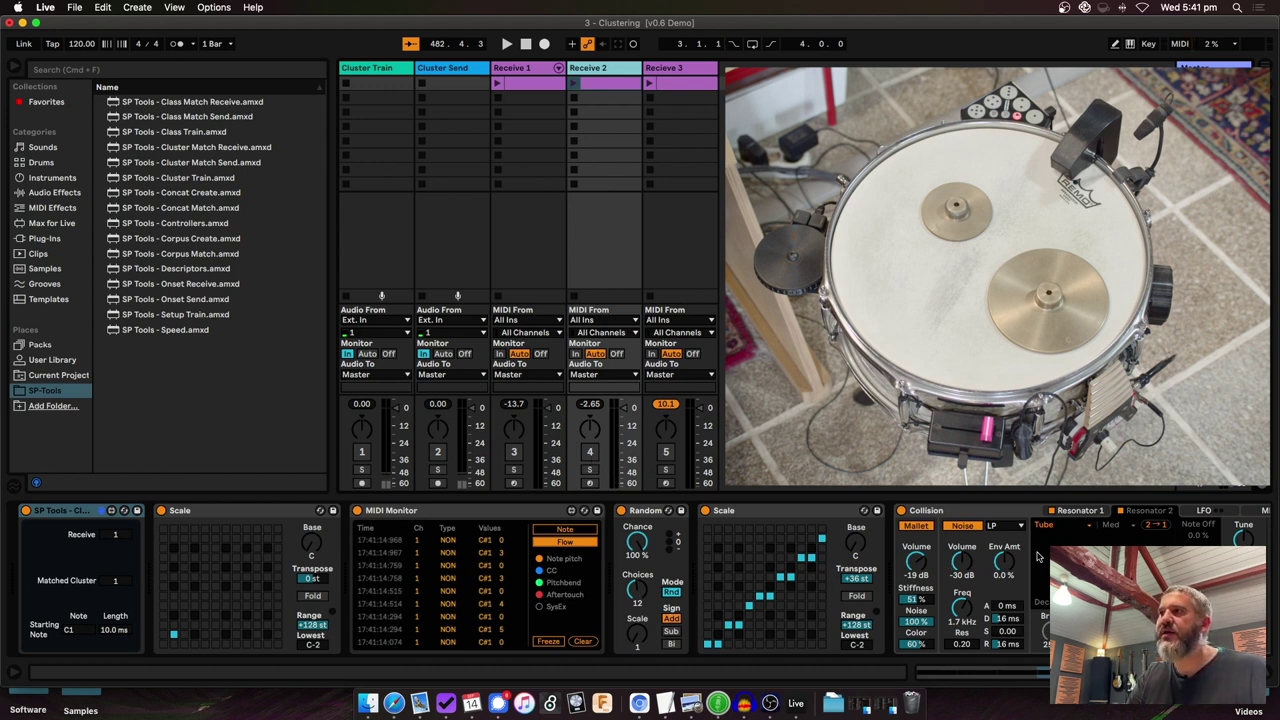
click(590, 452)
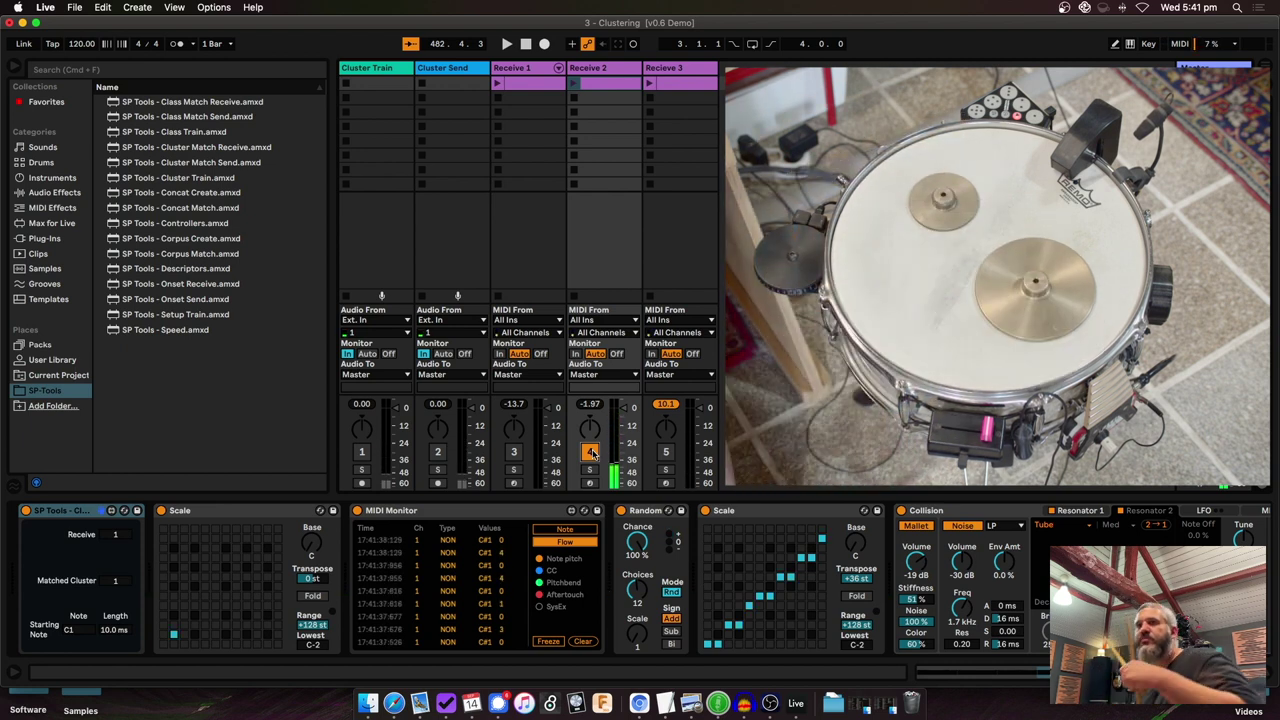
click(591, 452)
Activate the Receive 3 track at a reduced volume and activate Receive 2 alongside it.
click(680, 68)
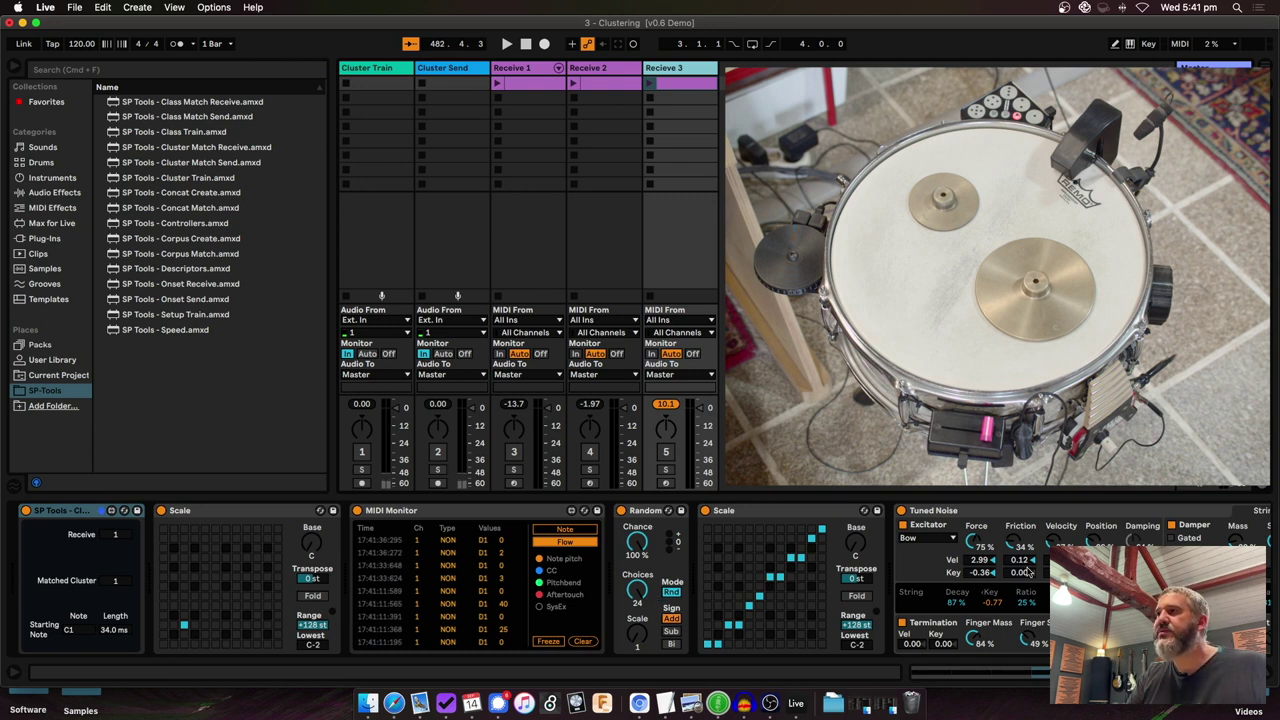
click(666, 453)
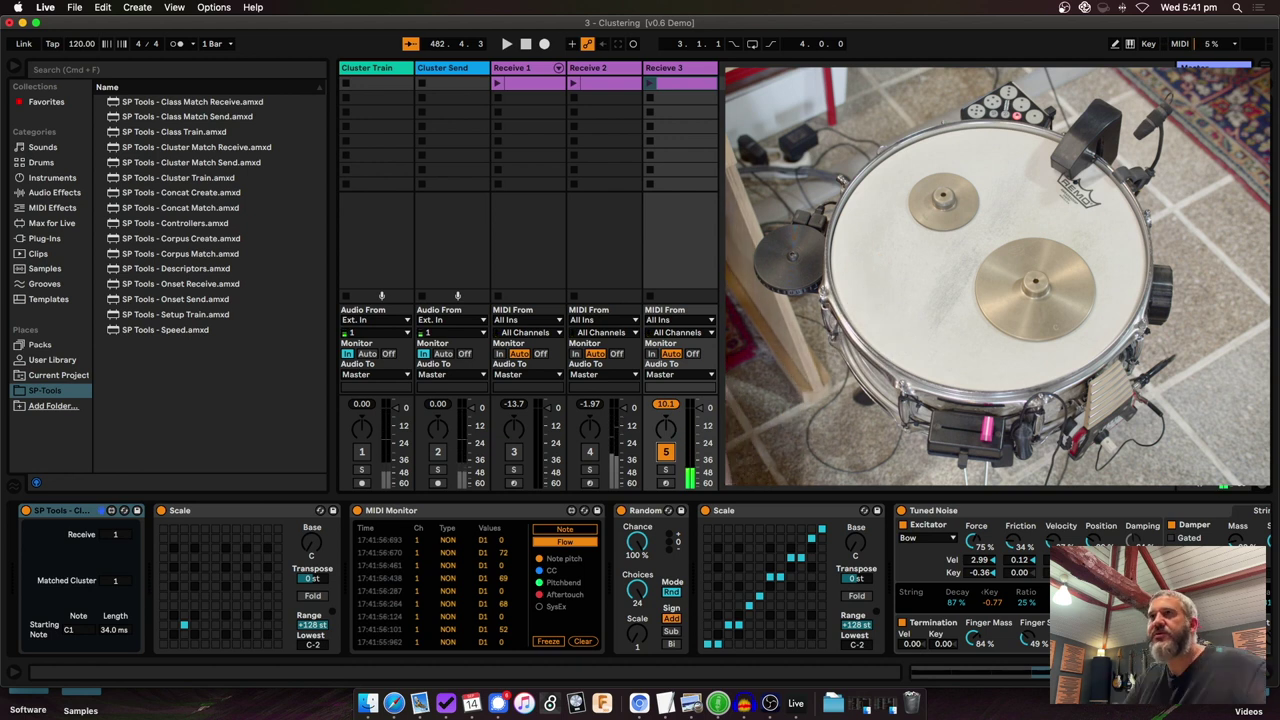
drag(706, 411, 706, 422)
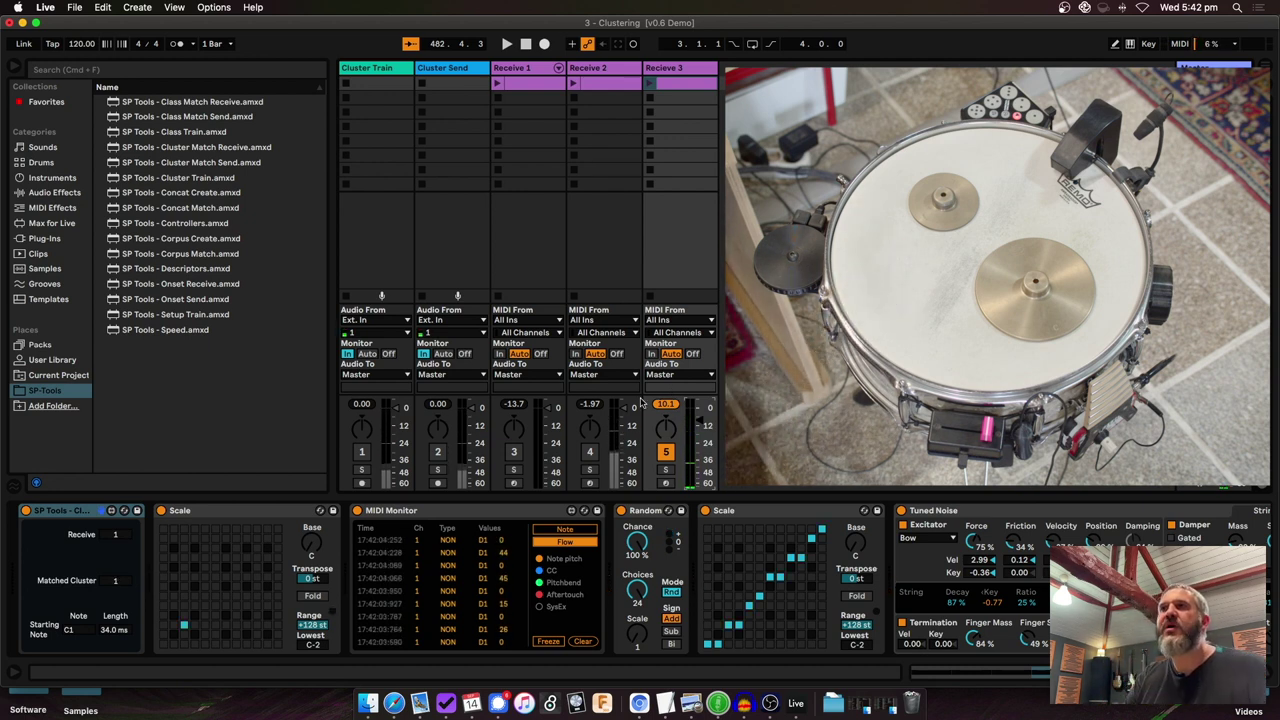
click(590, 452)
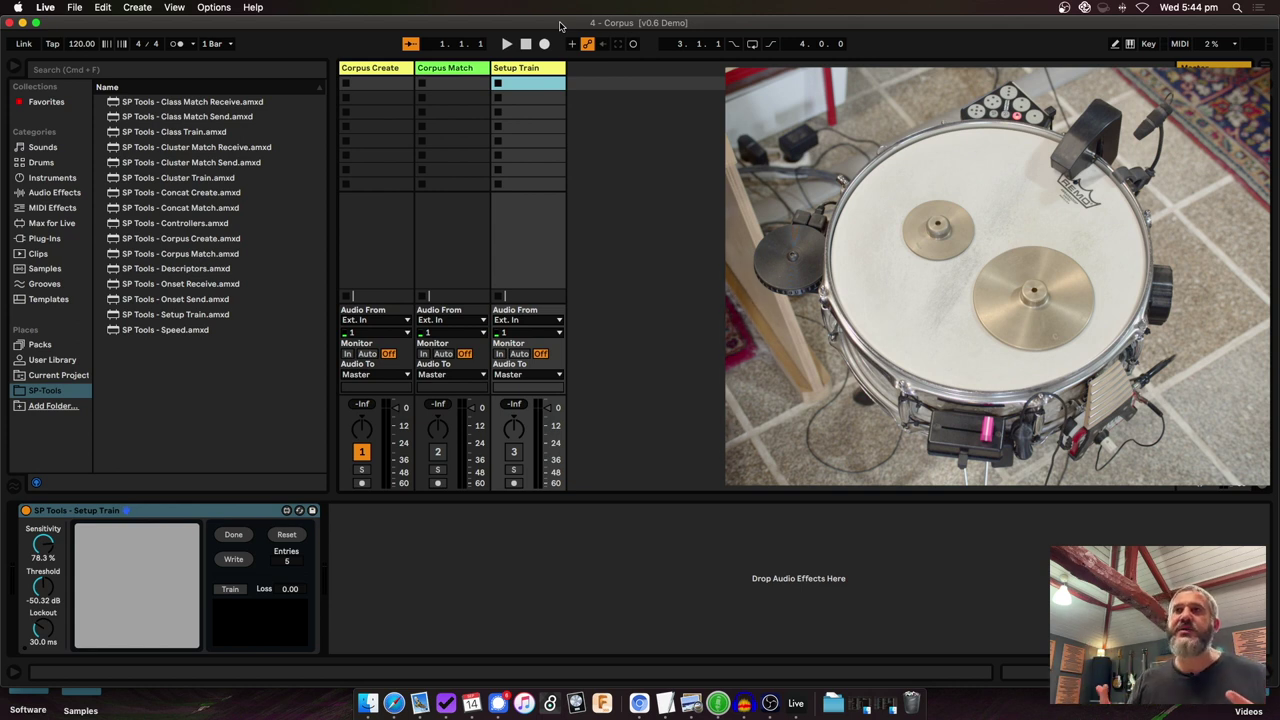
Compare the devices on the Corpus Create and Corpus Match tracks, ending on Corpus Create.
click(380, 68)
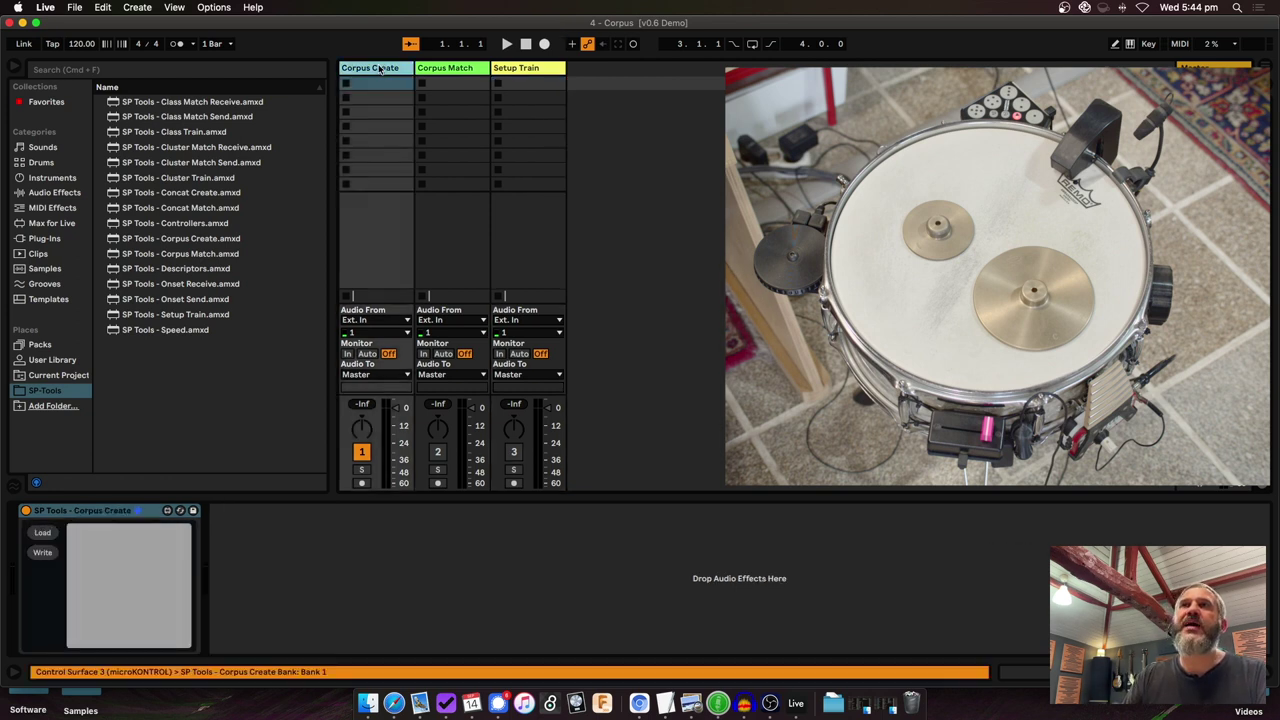
click(465, 68)
click(385, 68)
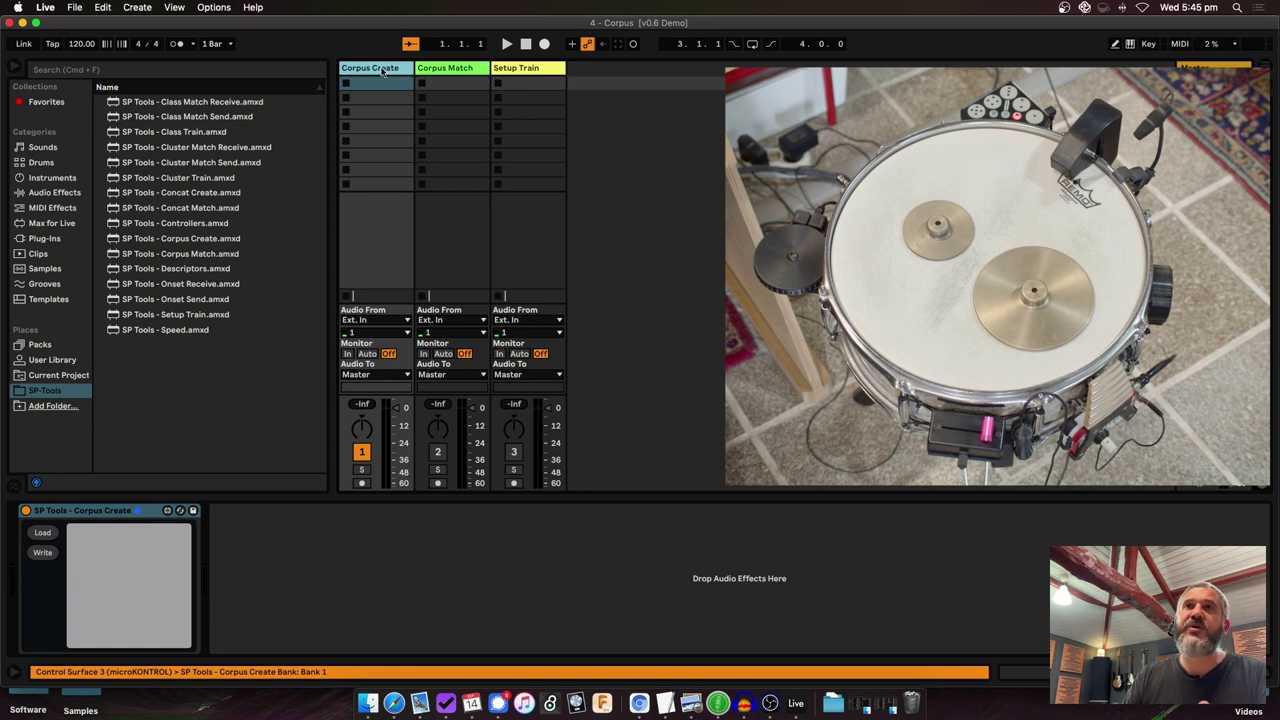
click(459, 70)
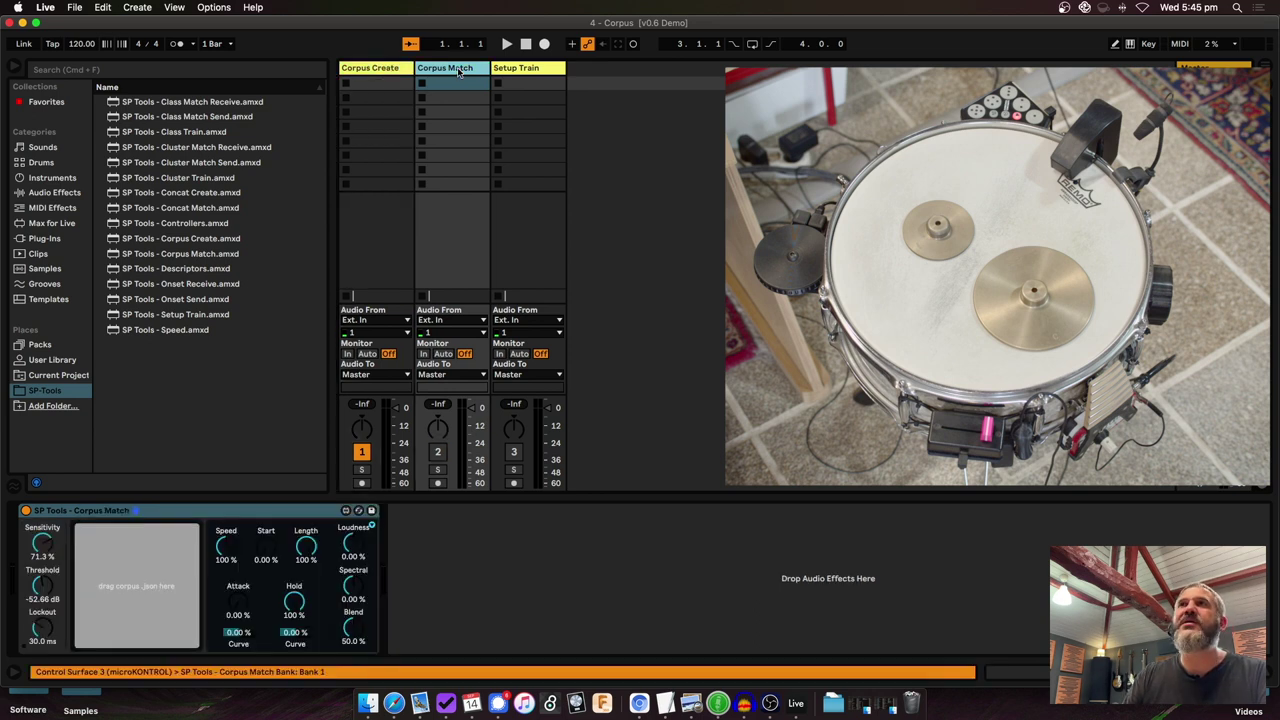
click(372, 70)
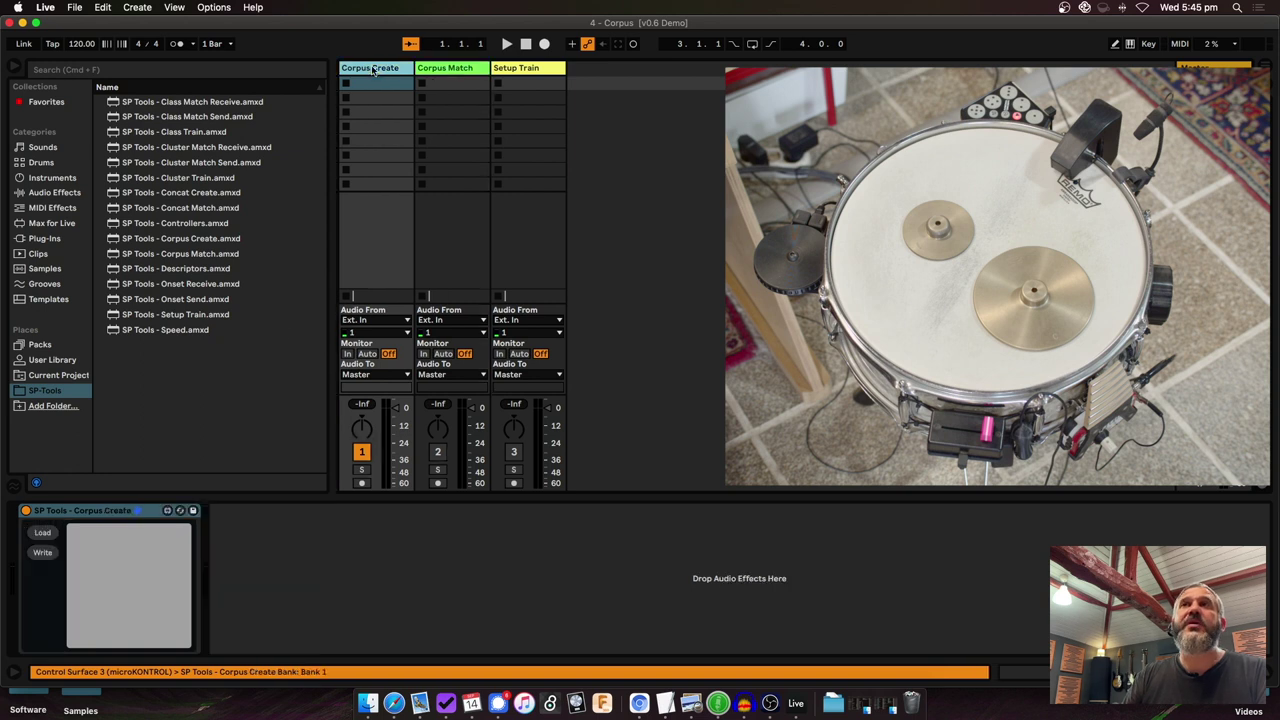
Start loading a corpus in Corpus Create and select the Test Library - Small folder under Sync, Samples, Large Libraries.
click(43, 533)
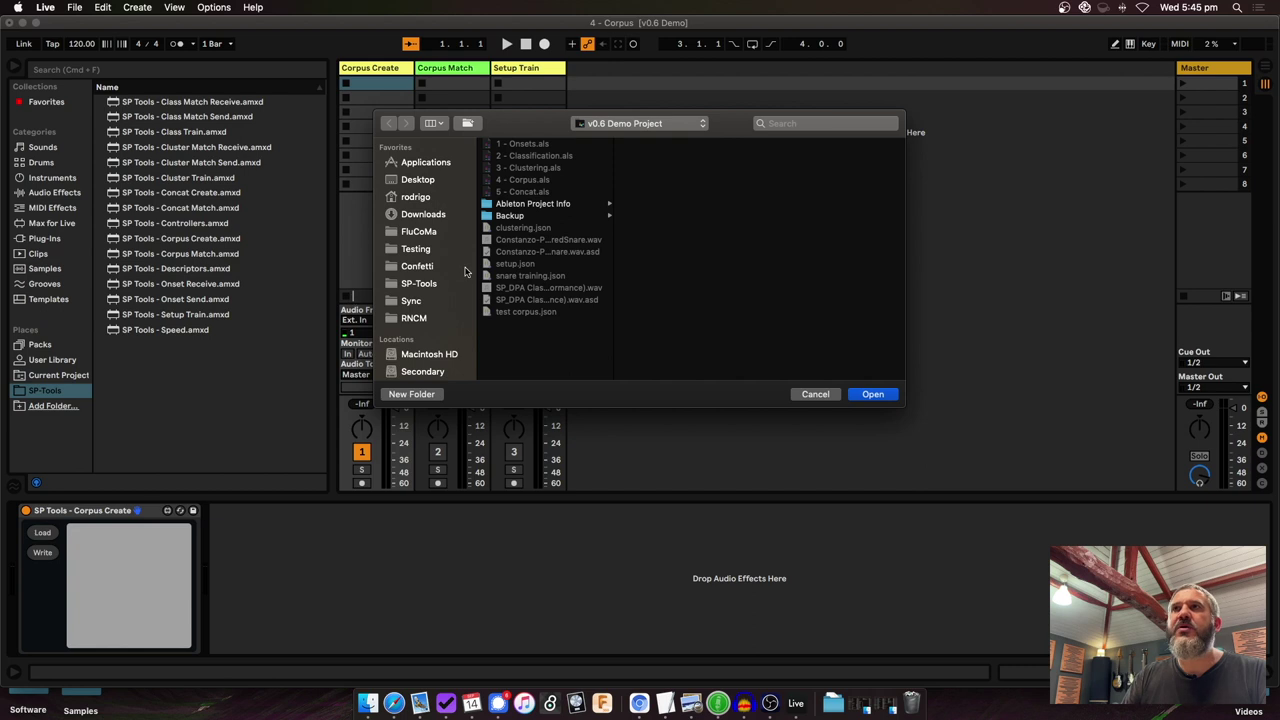
click(420, 301)
scroll(540, 300, down, 3)
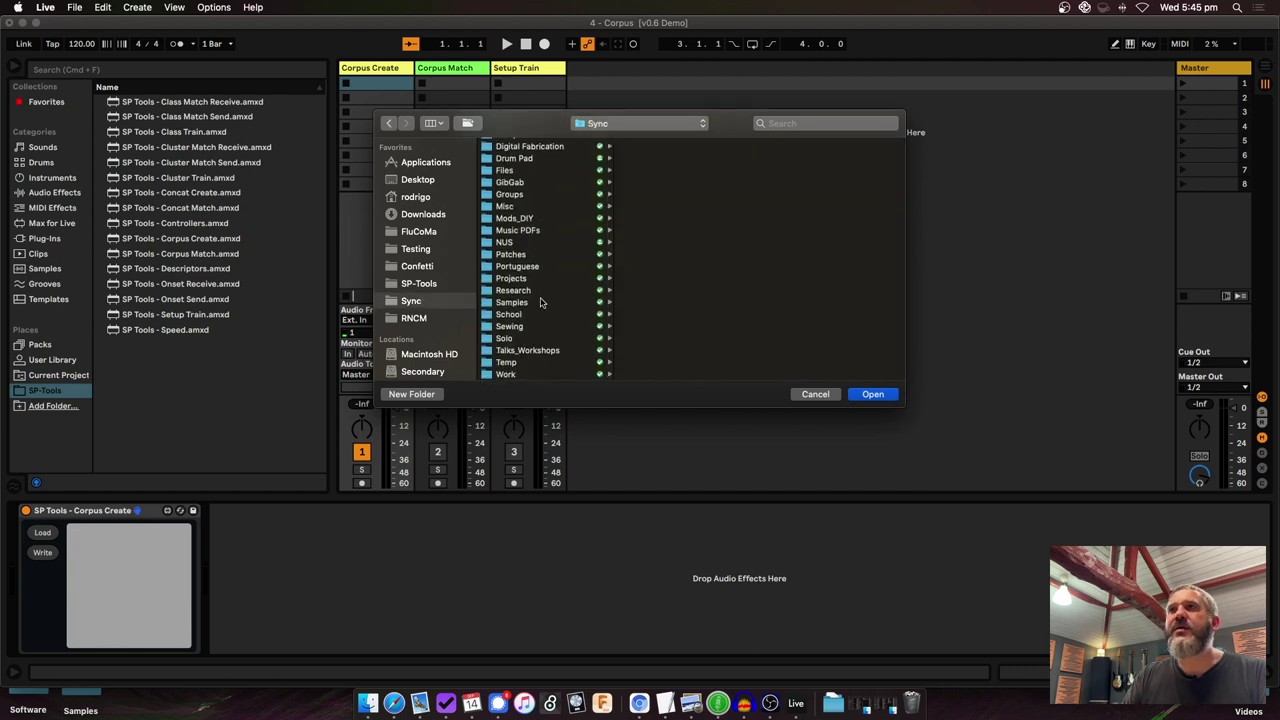
click(540, 302)
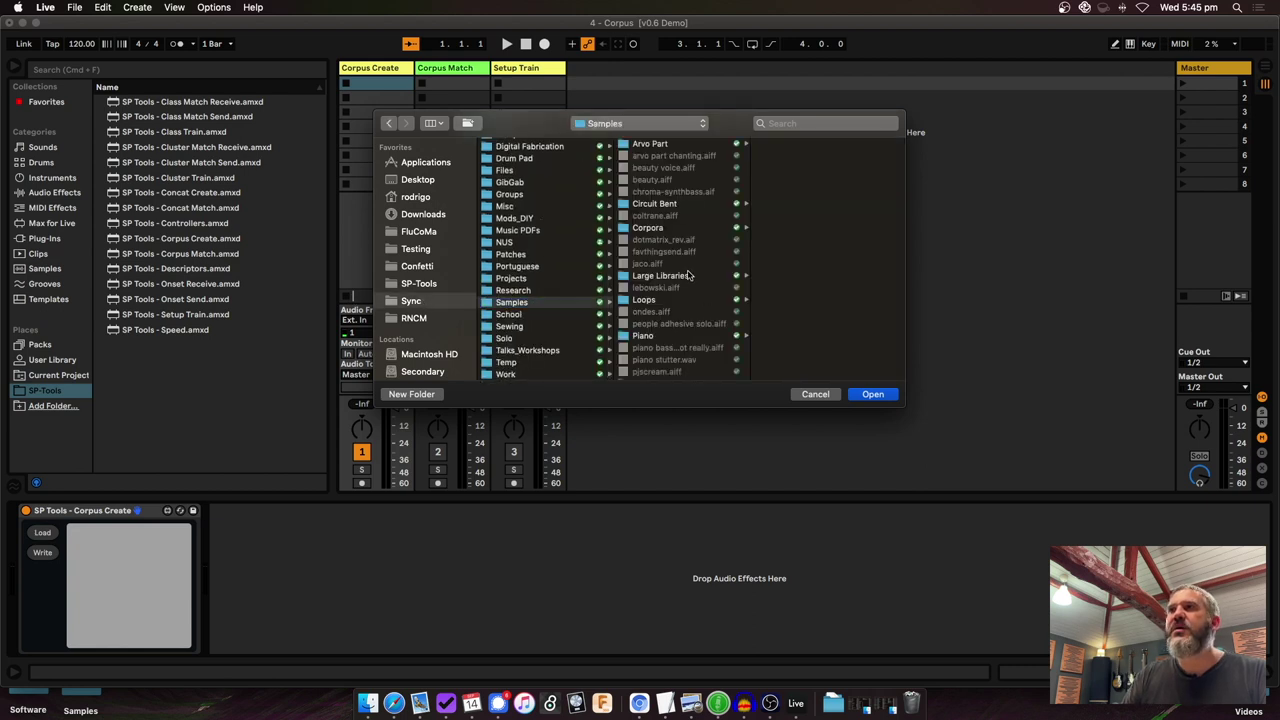
click(688, 275)
click(828, 242)
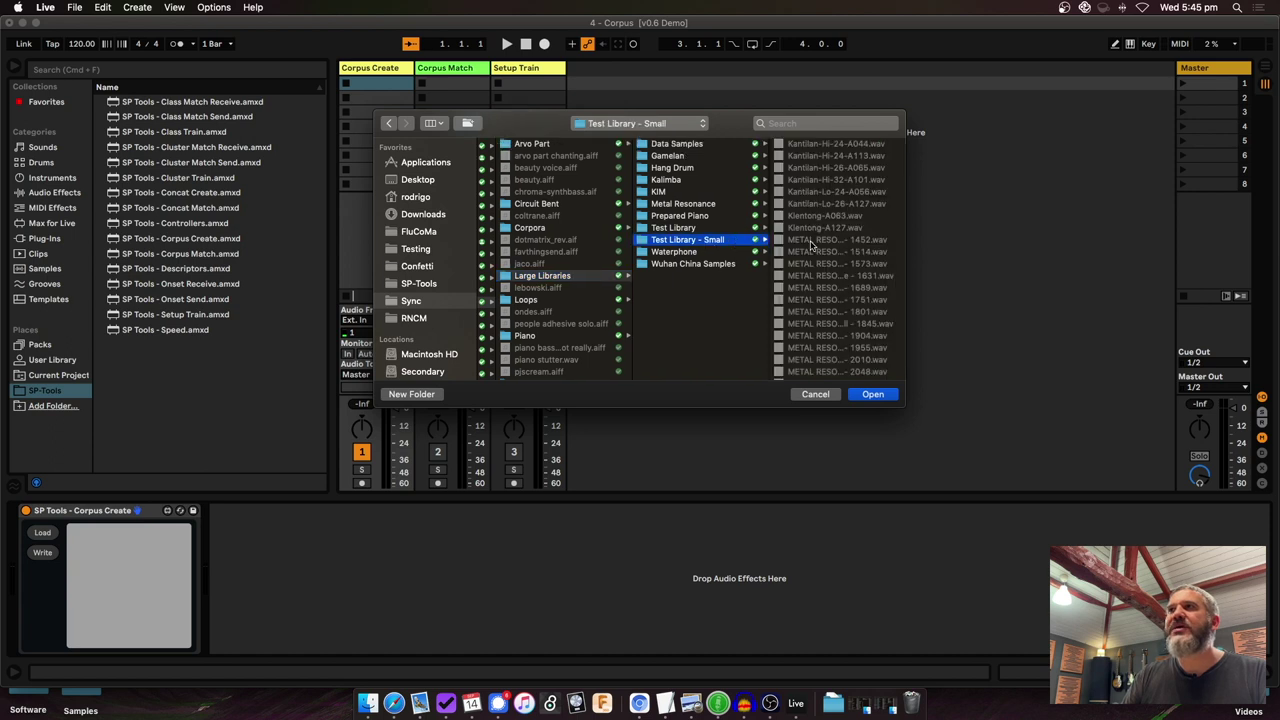
Review the sample files in the Test Library - Small folder with the dialog widened, and open the folder for the corpus.
scroll(822, 246, down, 5)
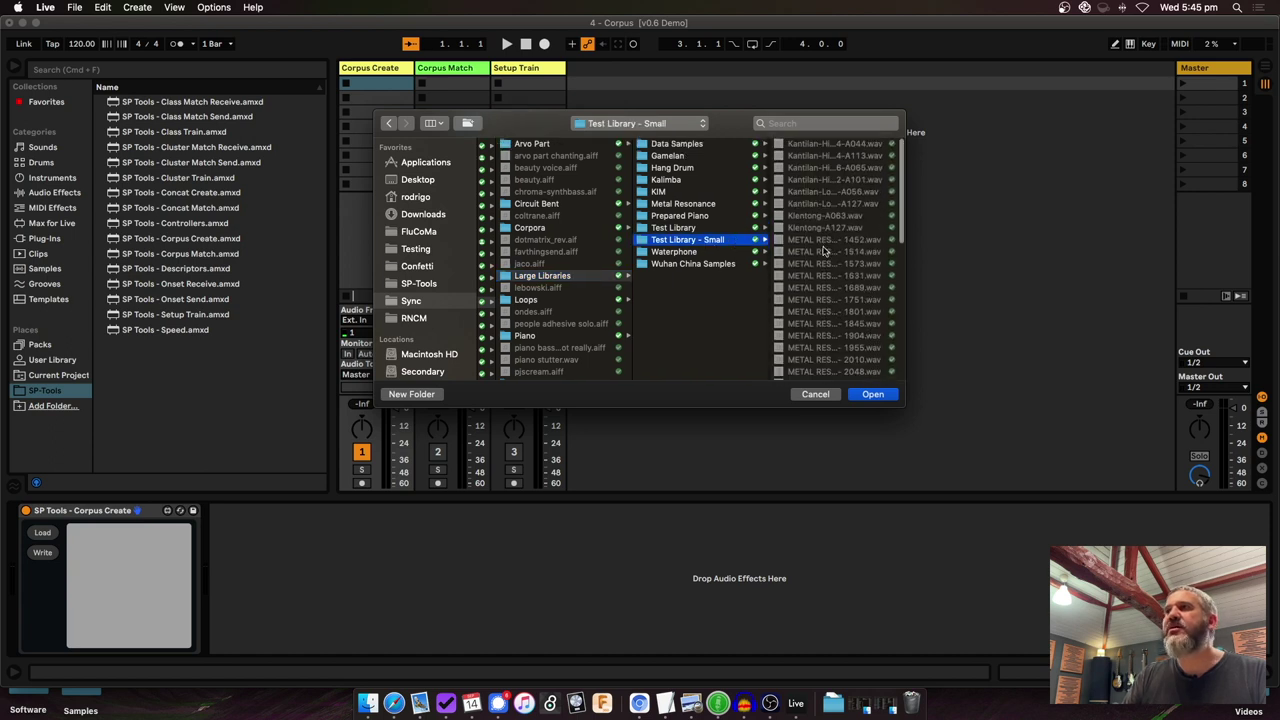
scroll(824, 249, down, 2)
scroll(824, 250, up, 5)
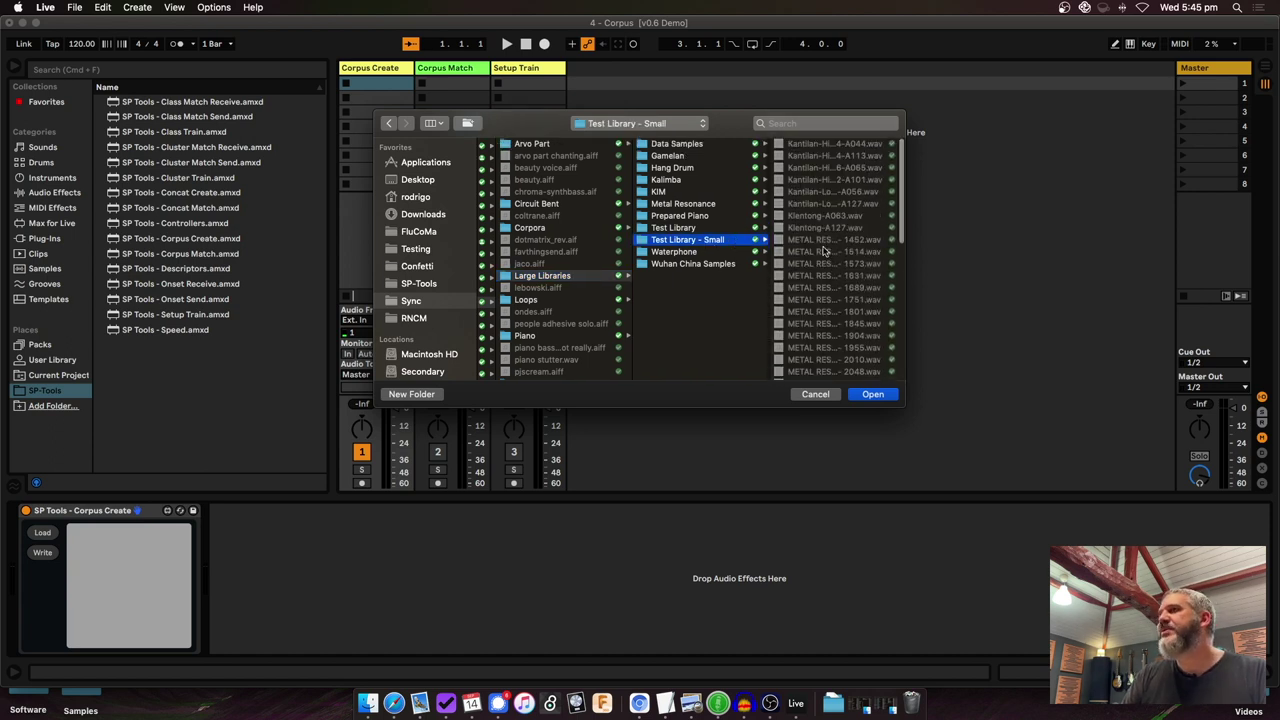
drag(903, 210, 997, 210)
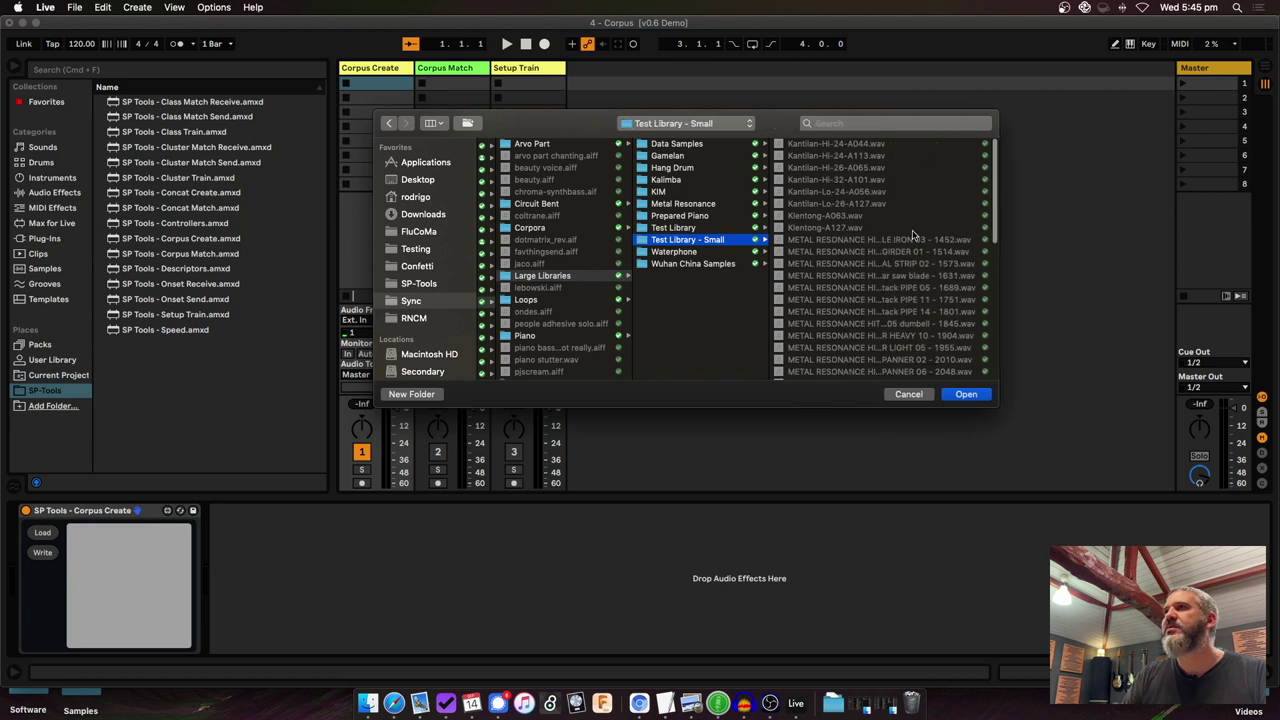
scroll(912, 249, down, 3)
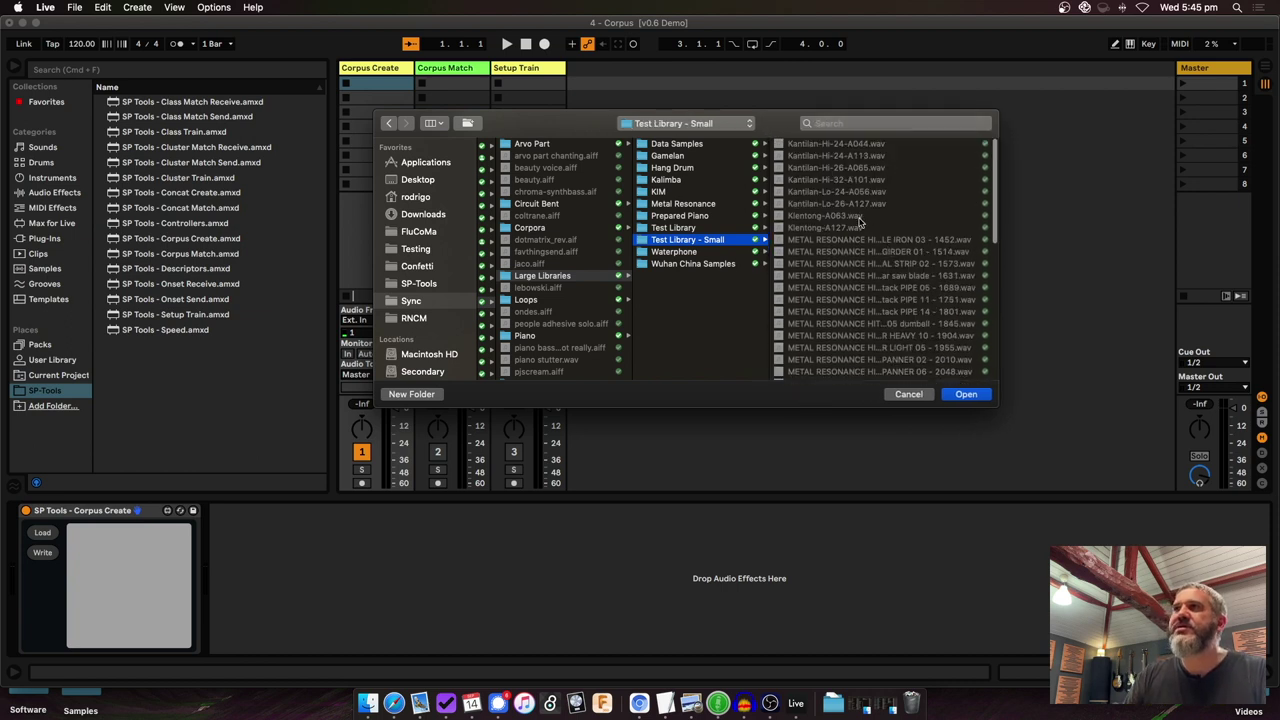
scroll(880, 280, down, 4)
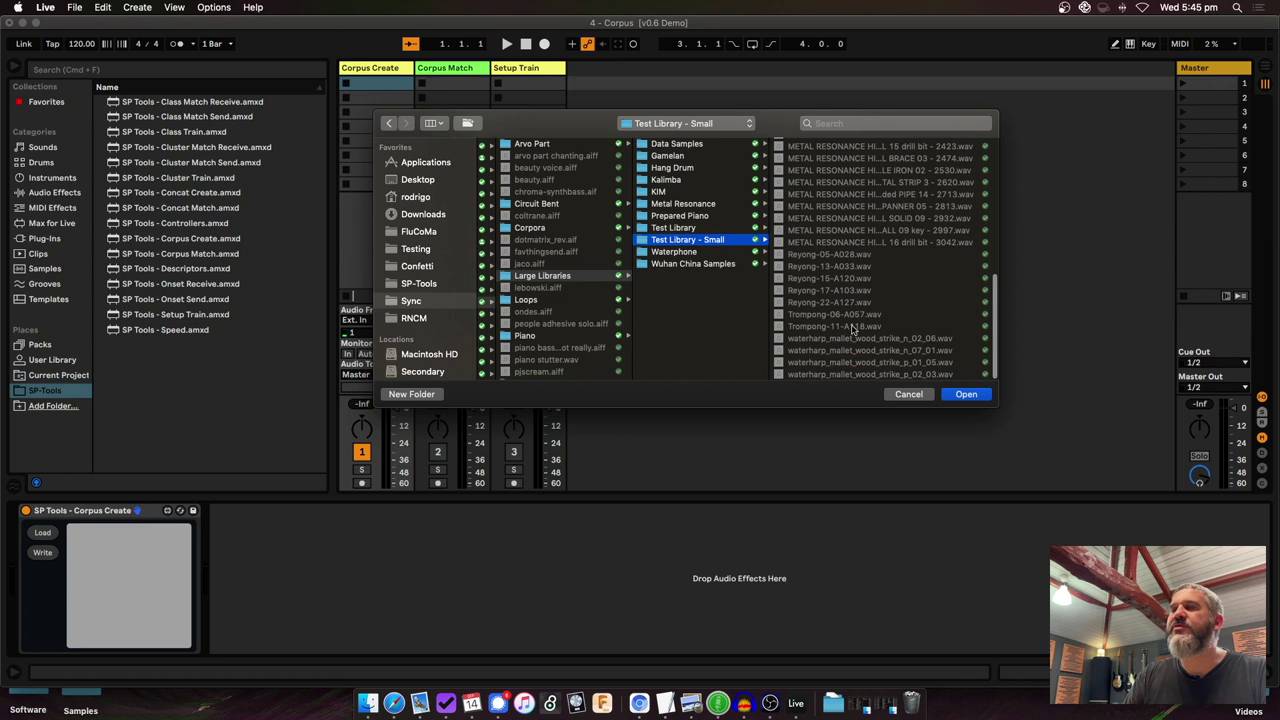
scroll(850, 340, up, 5)
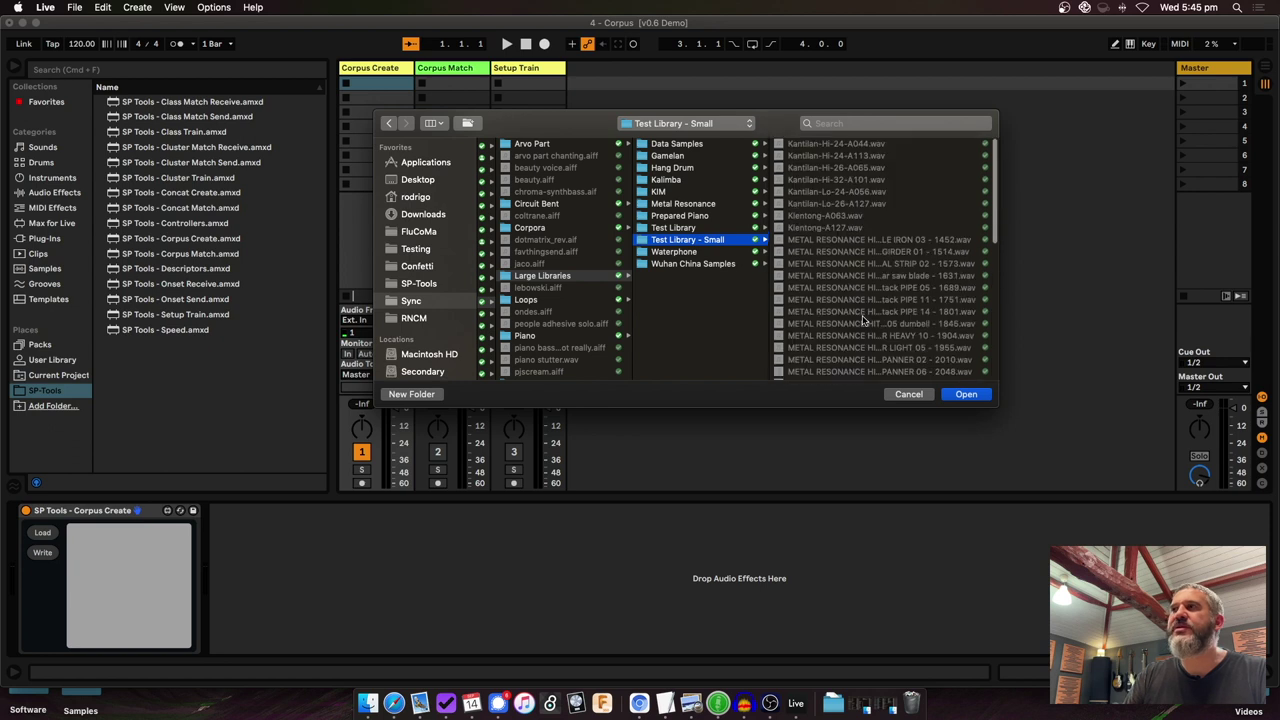
click(975, 396)
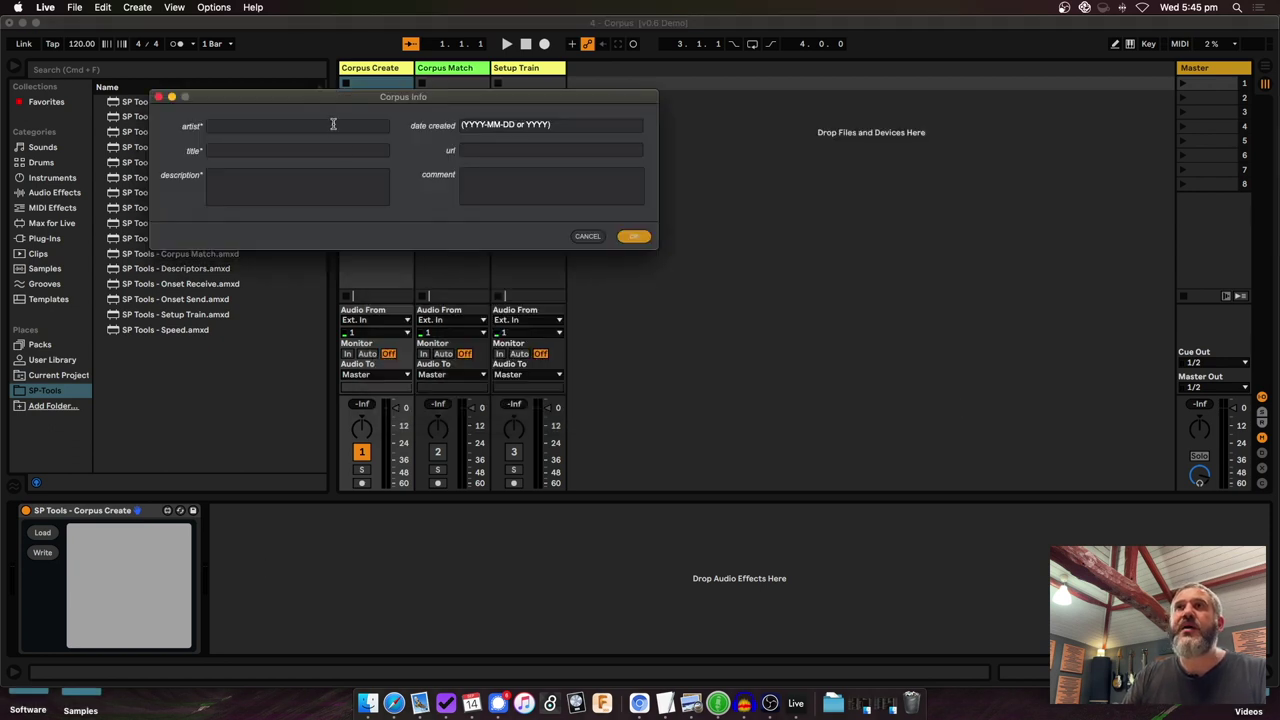
Fill in the corpus info with the artist's name, title "Test Library - small" and description "mix of different sample libraires", and confirm it.
text(Test Library - small)
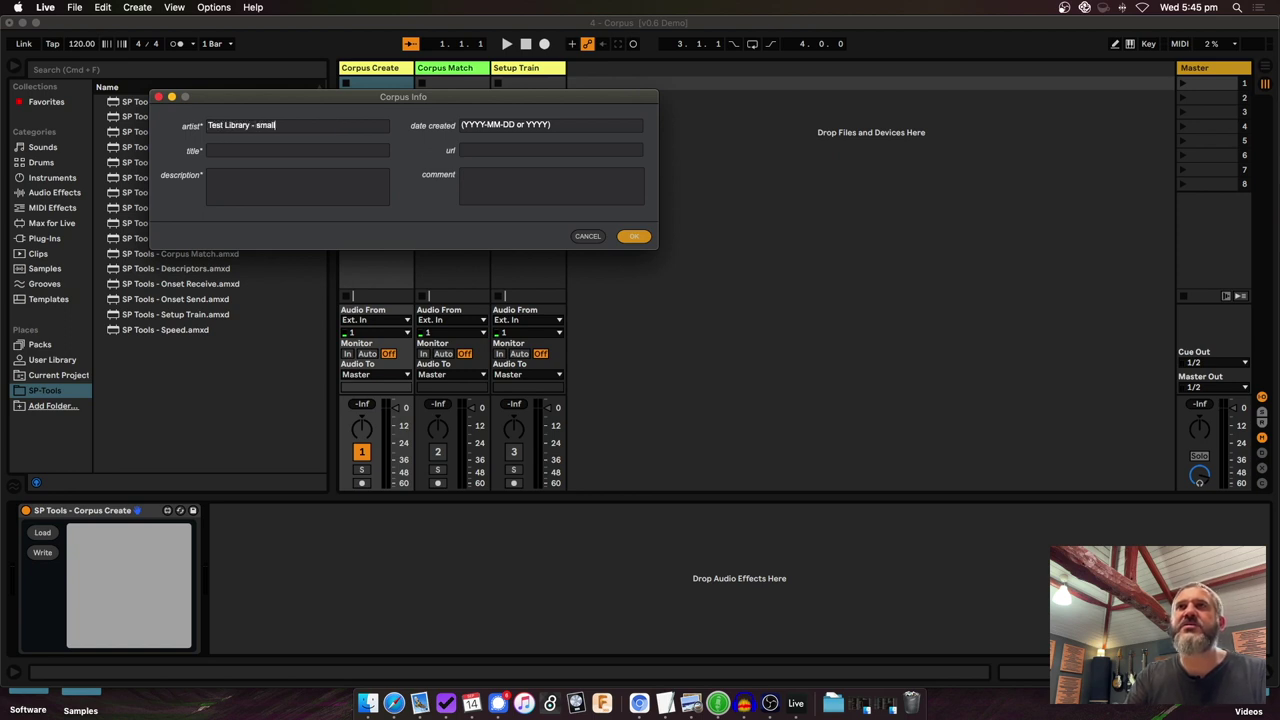
key(shift+Tab)
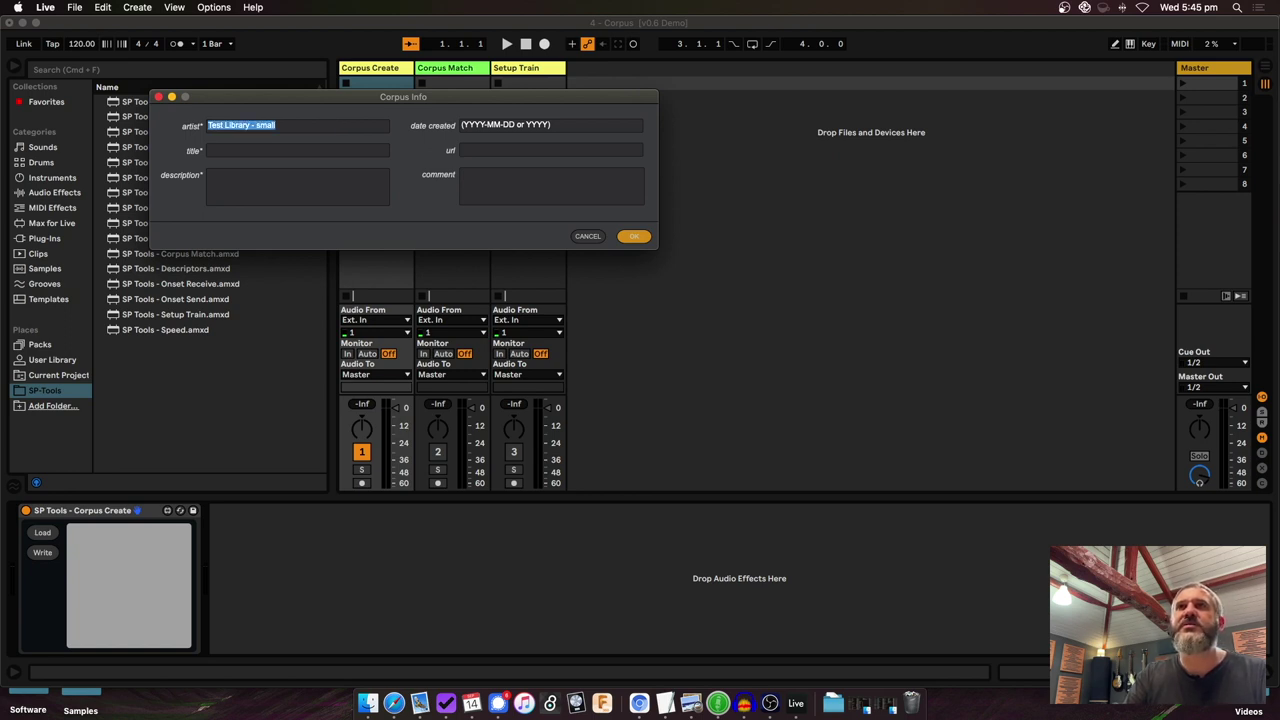
text(Rodrigo)
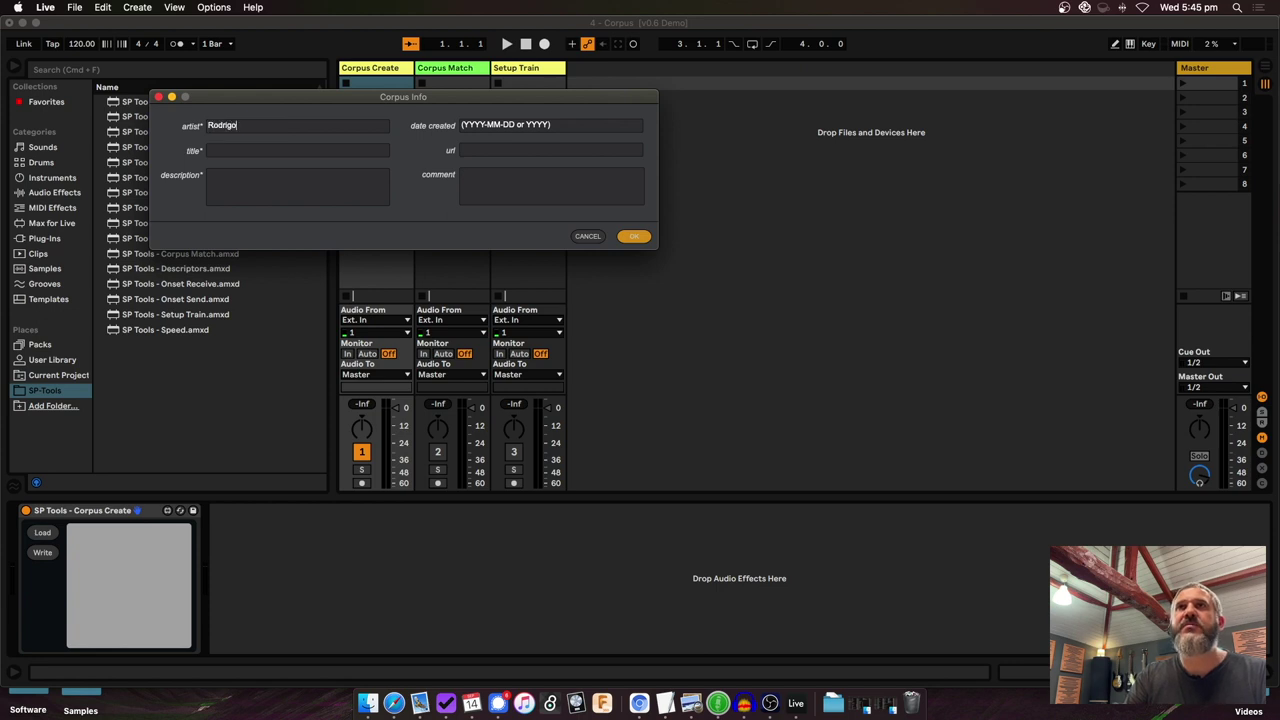
text(Test Library - small)
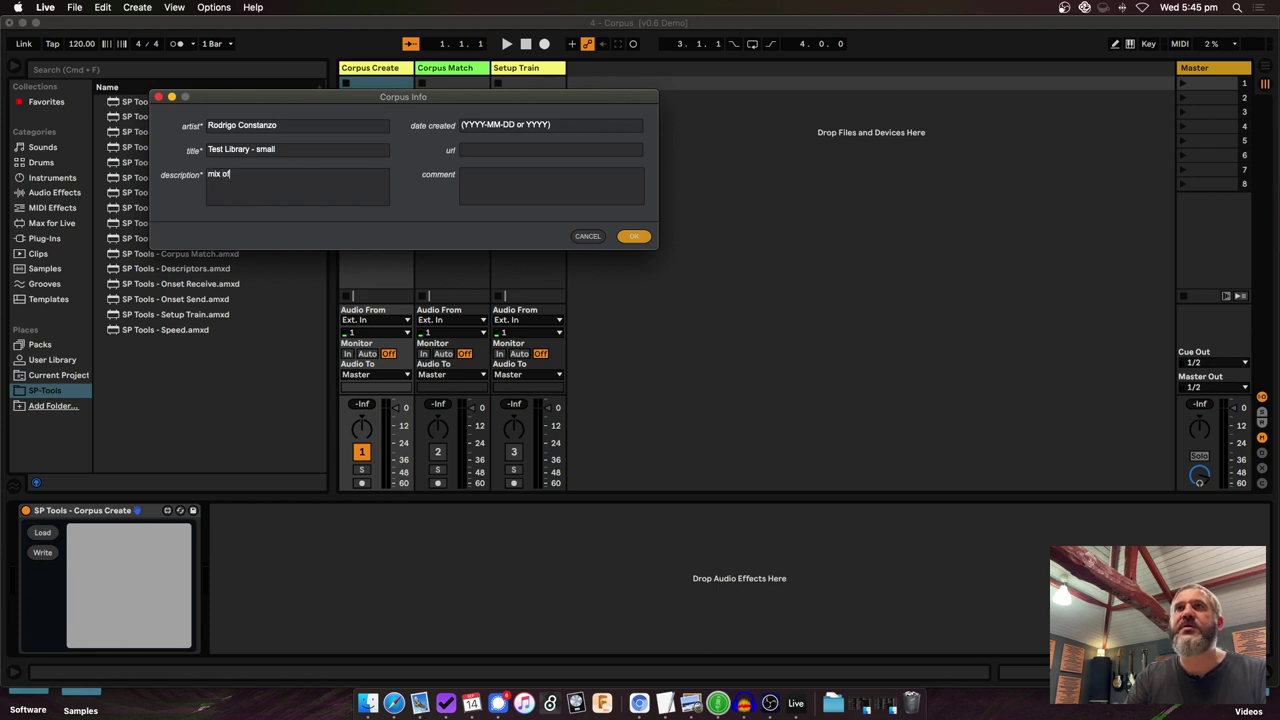
text( sample)
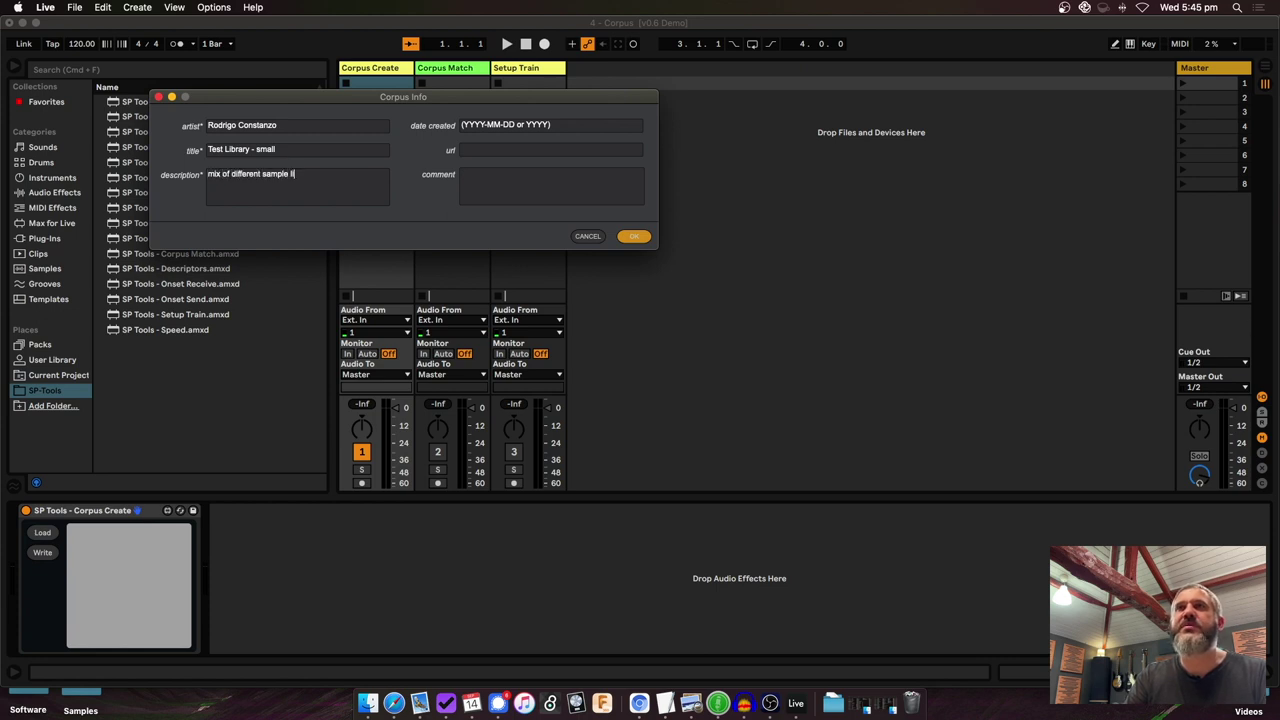
text( libraires)
key(Tab)
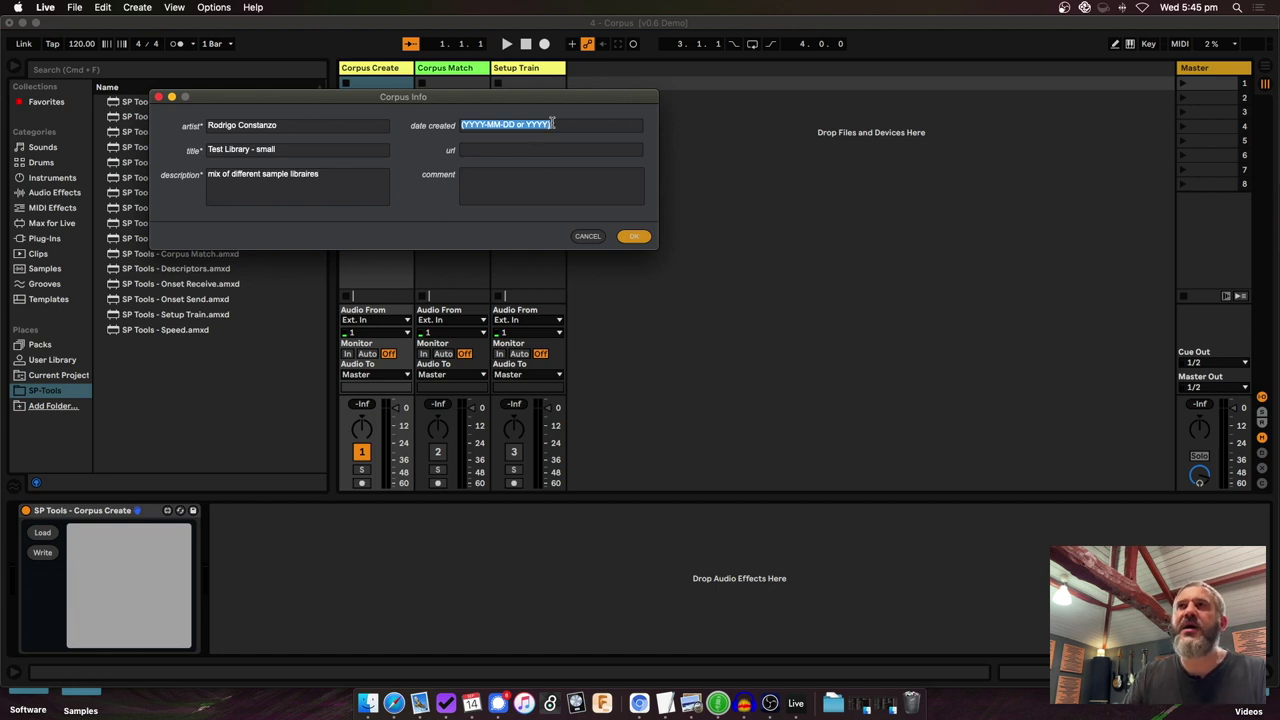
click(321, 180)
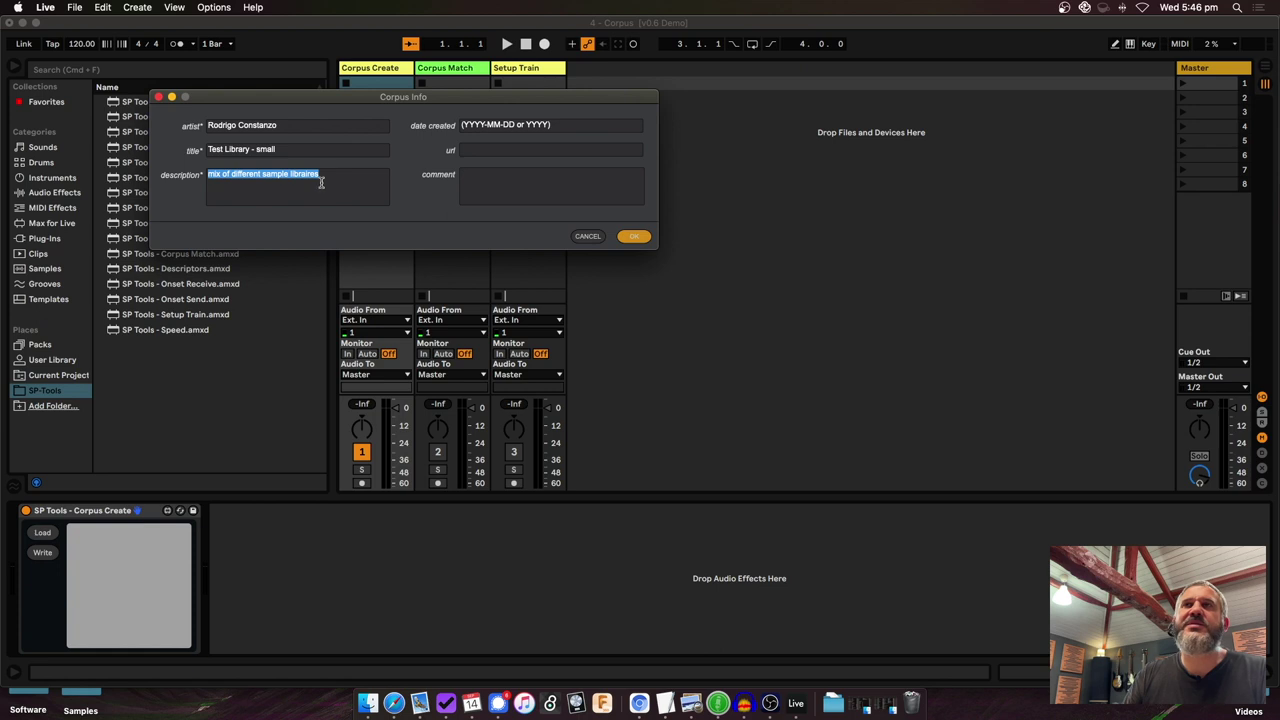
click(636, 237)
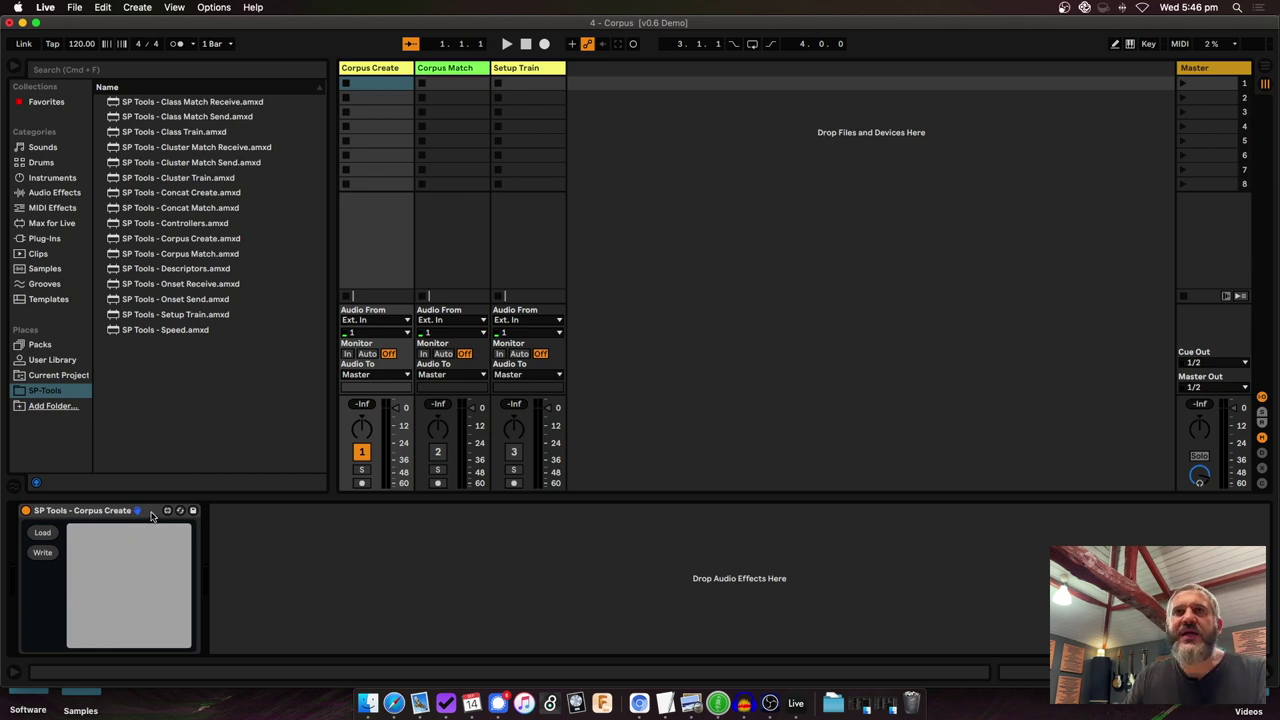
Follow the batch training progress and corpus statistics of Corpus Create in the Max for Live console.
right_click(96, 513)
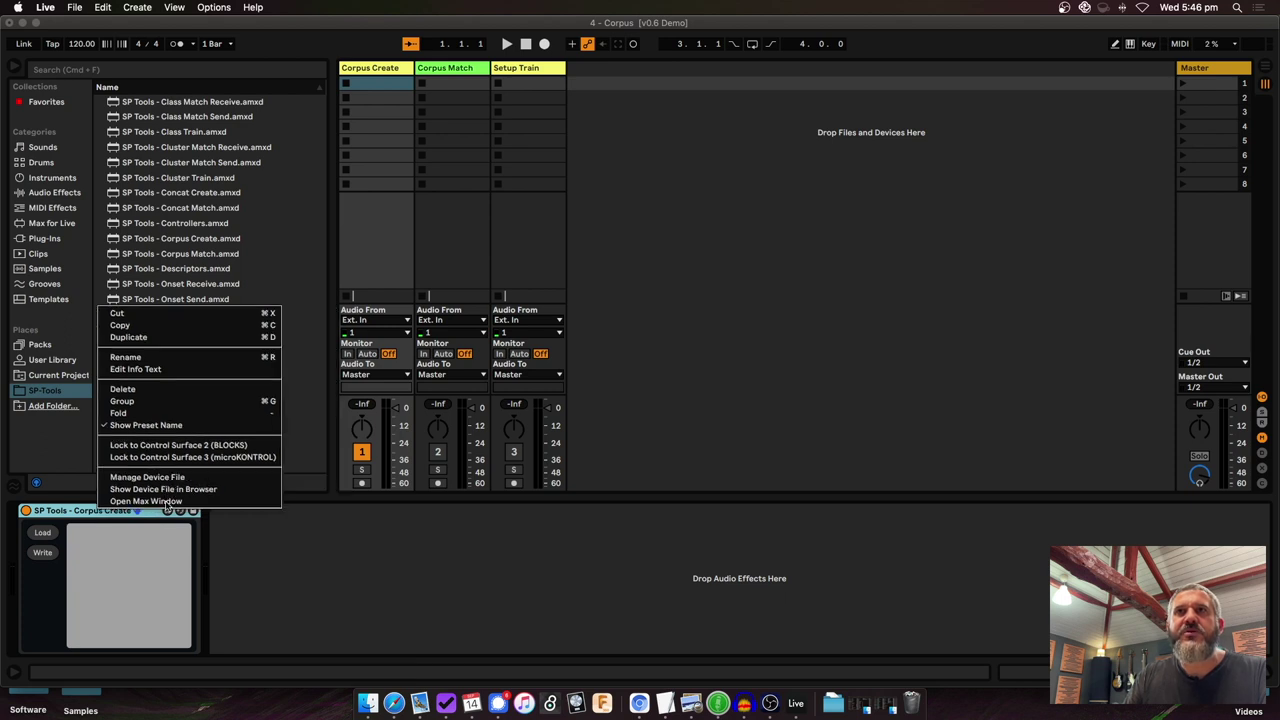
click(168, 502)
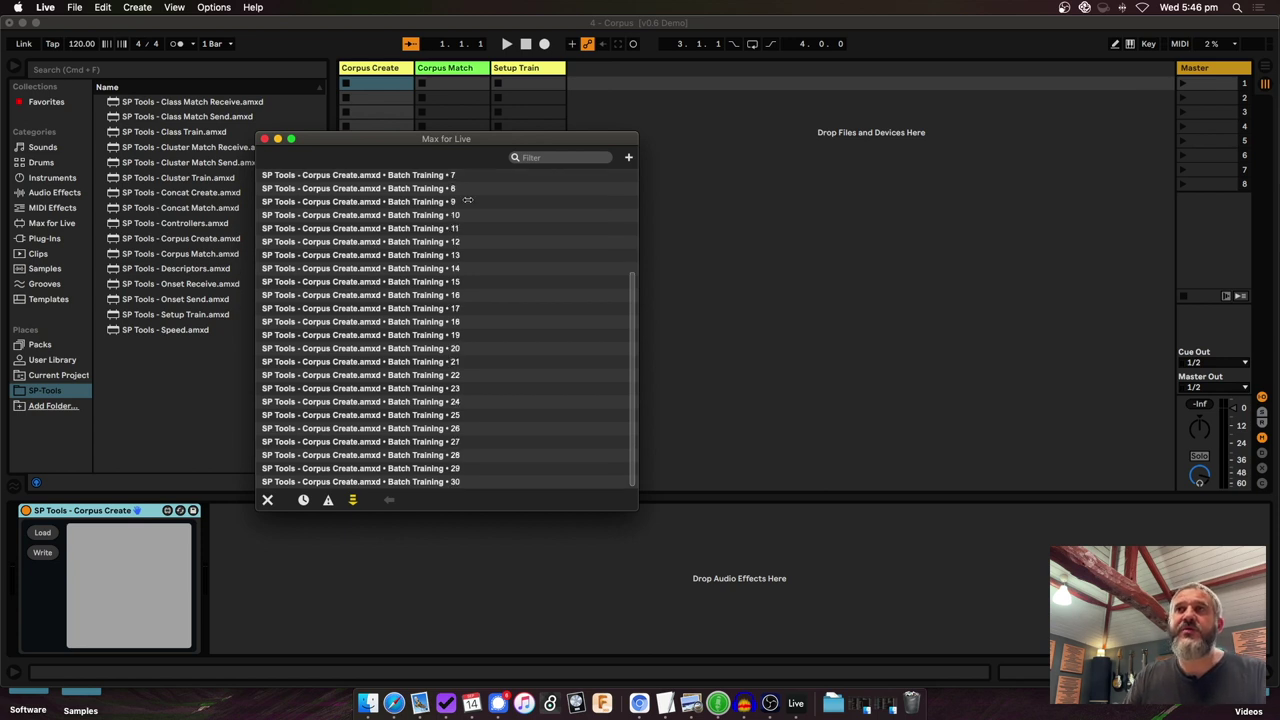
drag(474, 140, 469, 124)
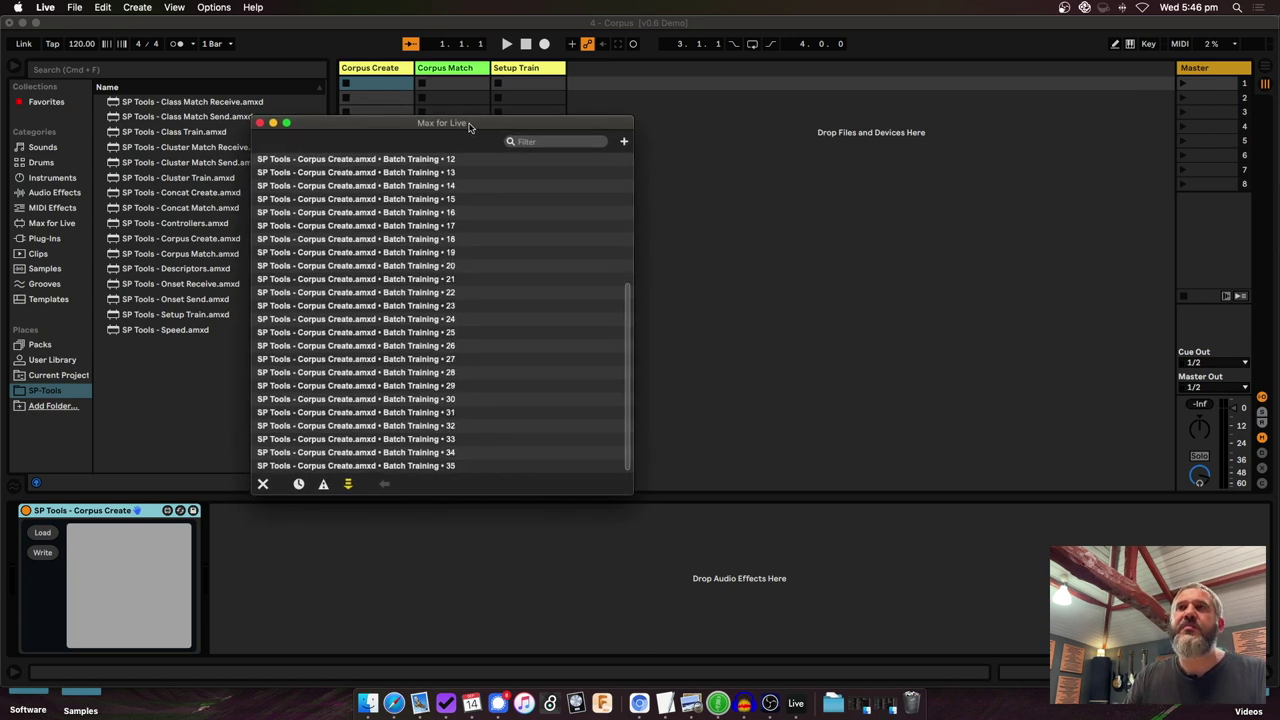
key(super+Tab)
key(super+Tab)
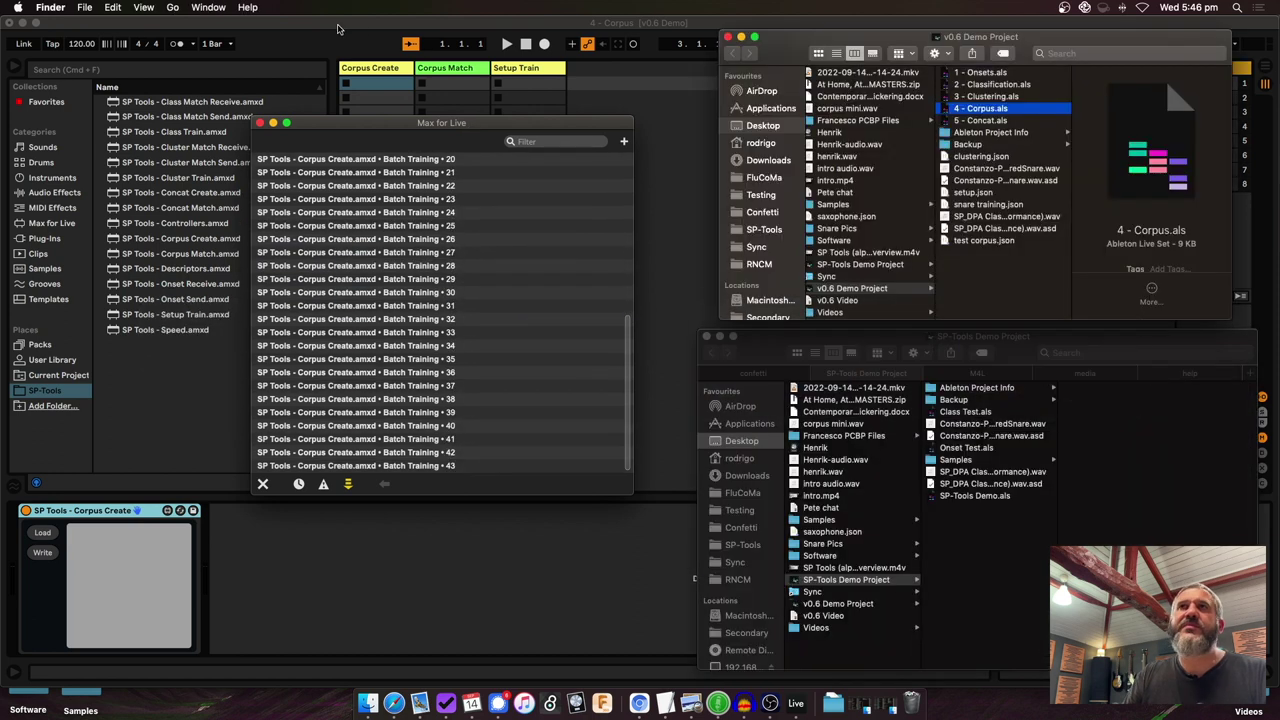
click(367, 124)
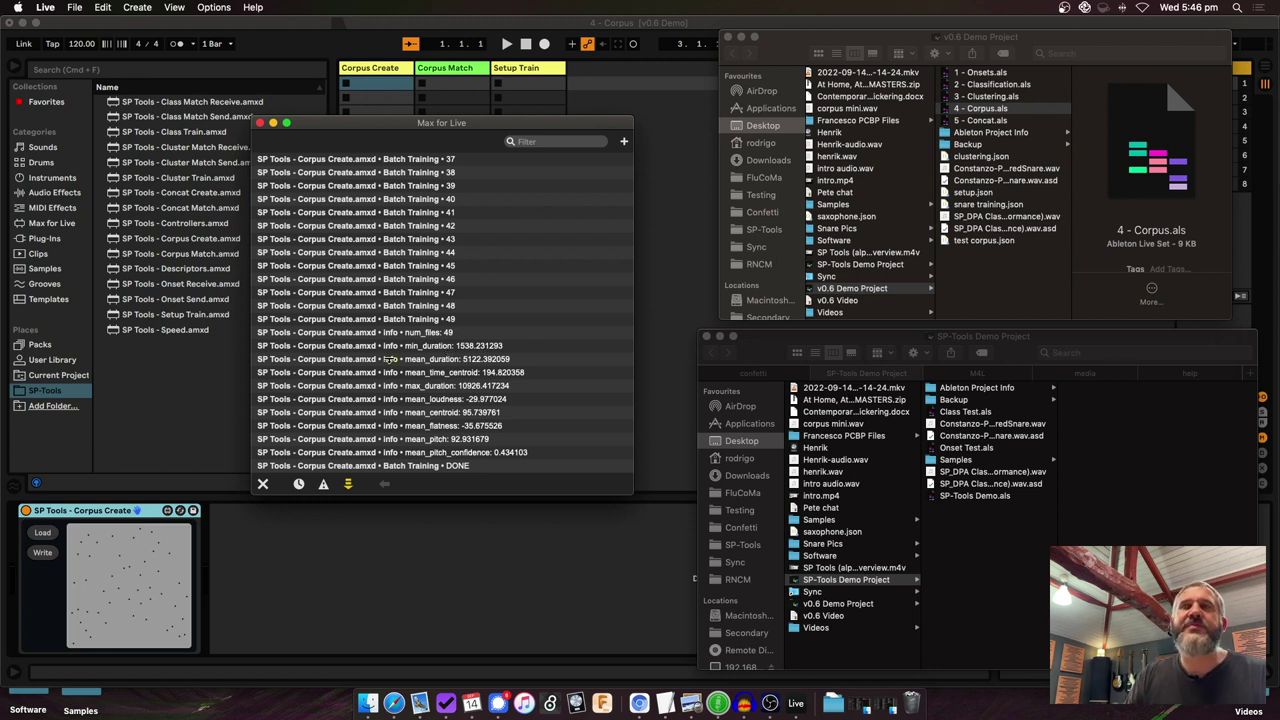
click(260, 125)
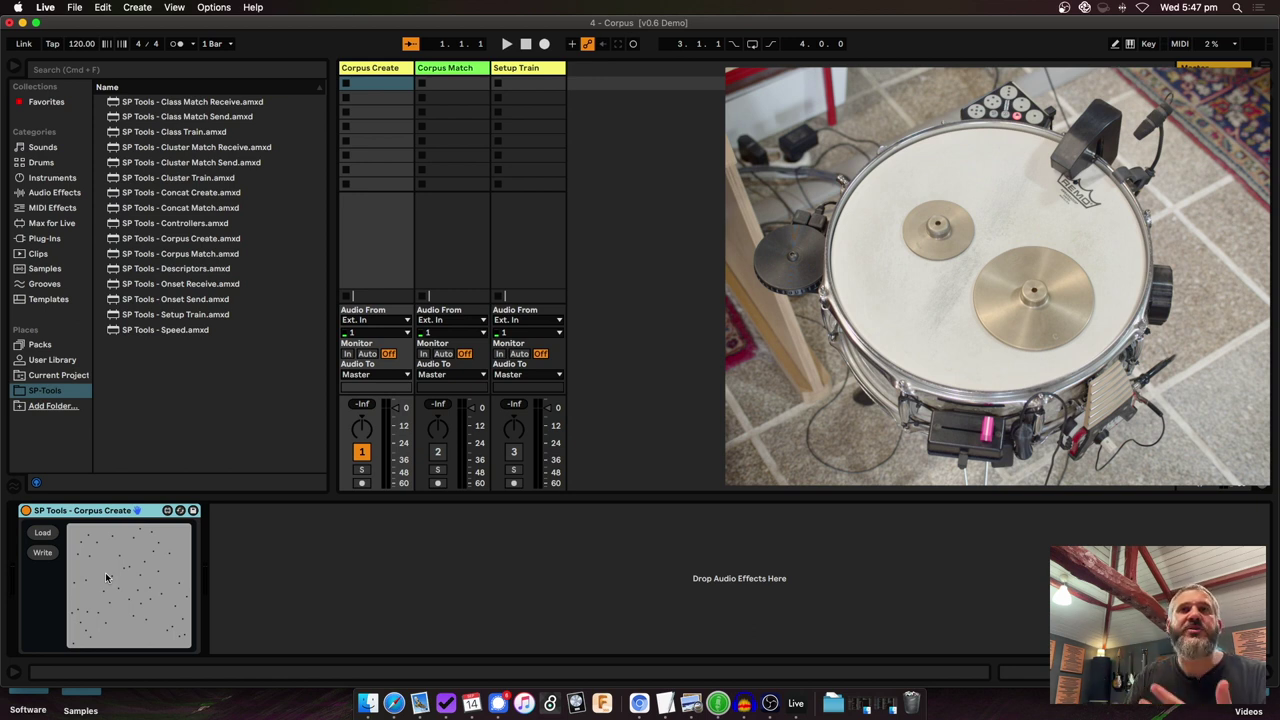
right_click(84, 515)
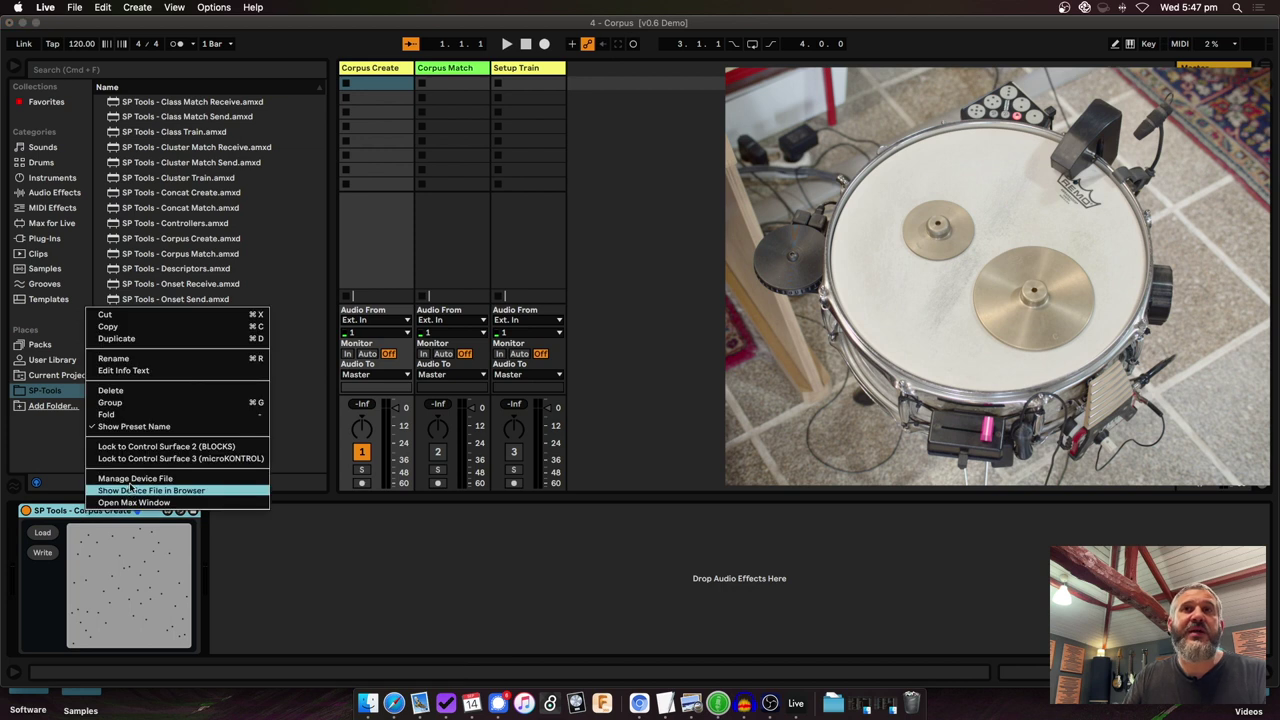
click(122, 503)
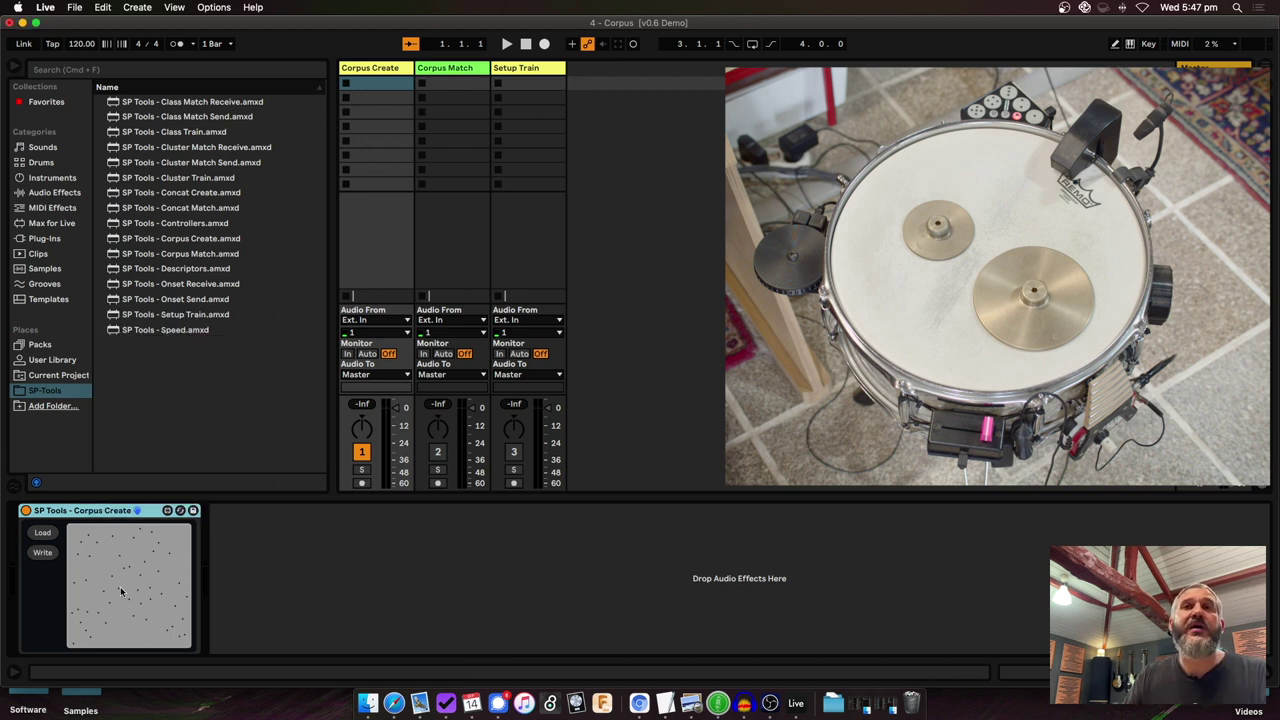
Write the analysed corpus as test corpus.json into the v0.6 Demo Project folder on the Desktop, replacing the existing file.
click(43, 553)
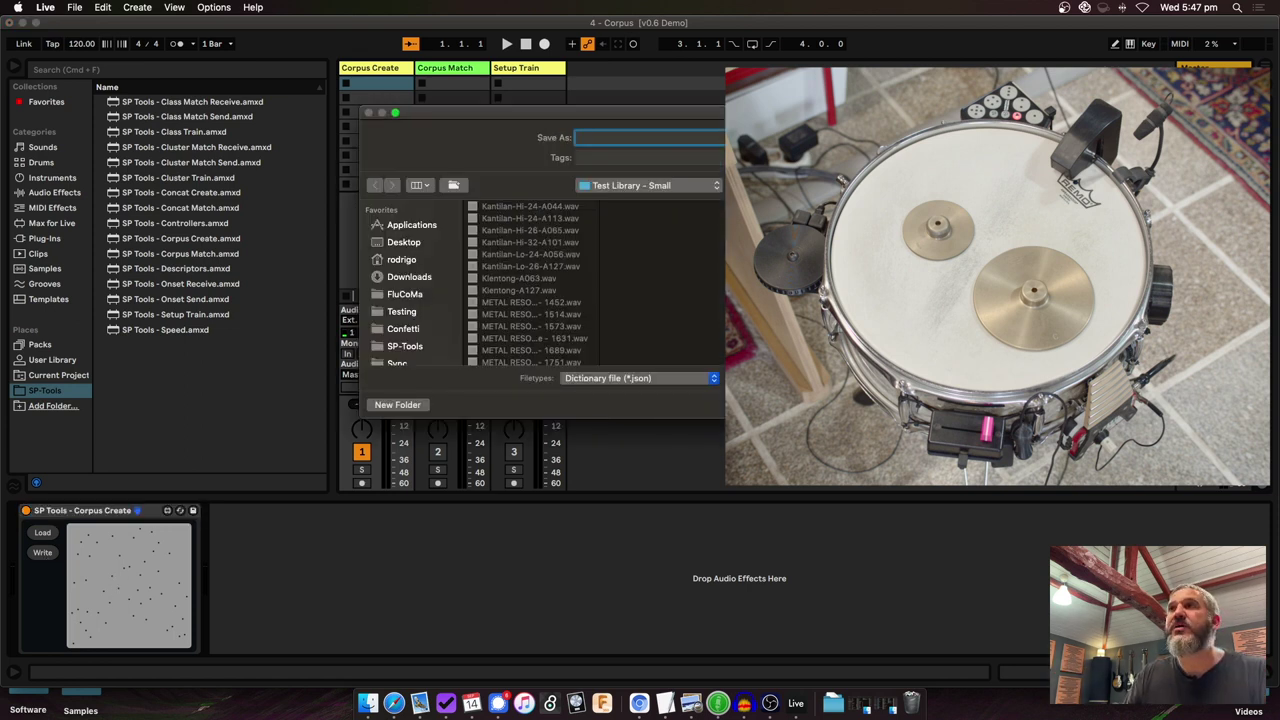
key(super+shift+d)
scroll(535, 300, down, 3)
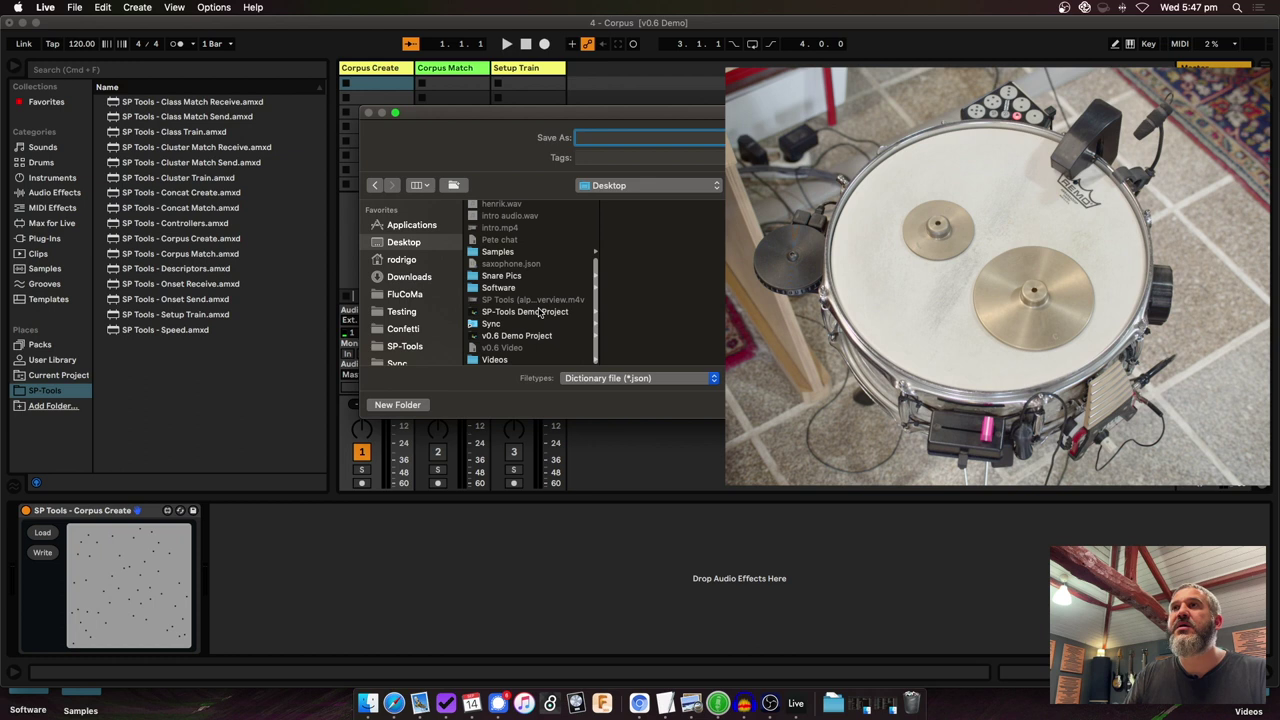
click(535, 336)
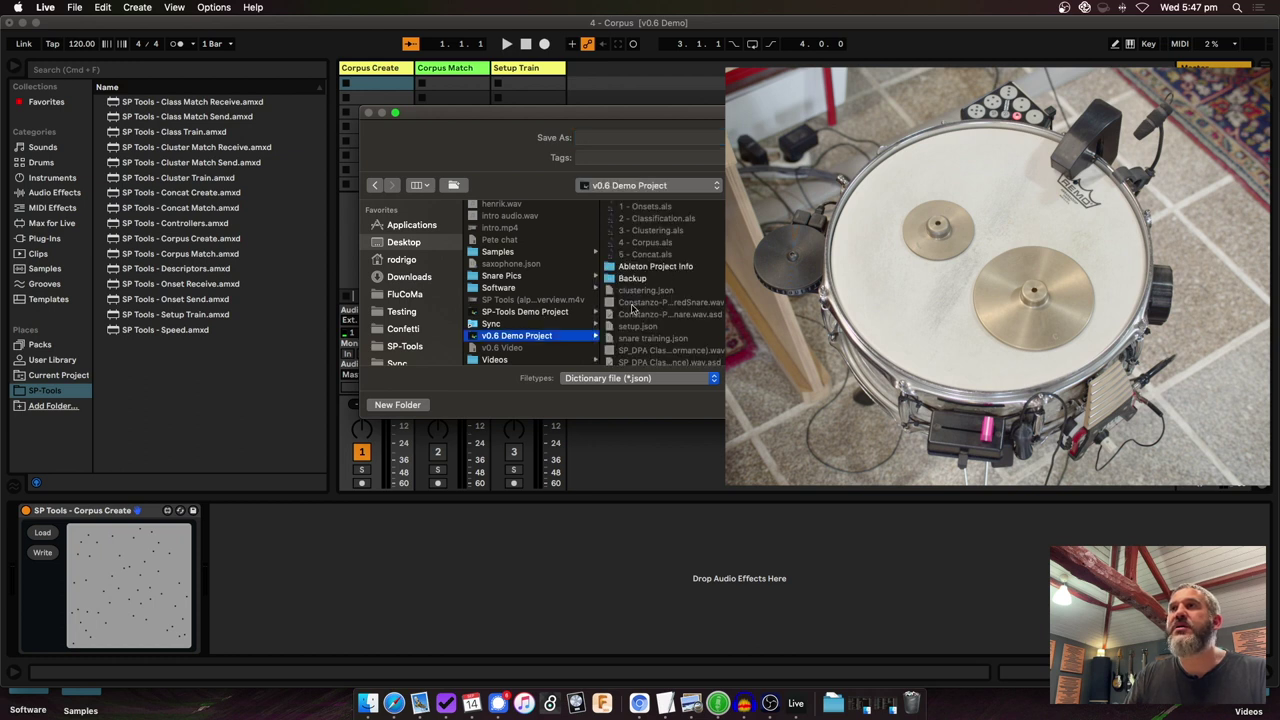
scroll(668, 341, down, 1)
scroll(668, 345, down, 1)
click(658, 360)
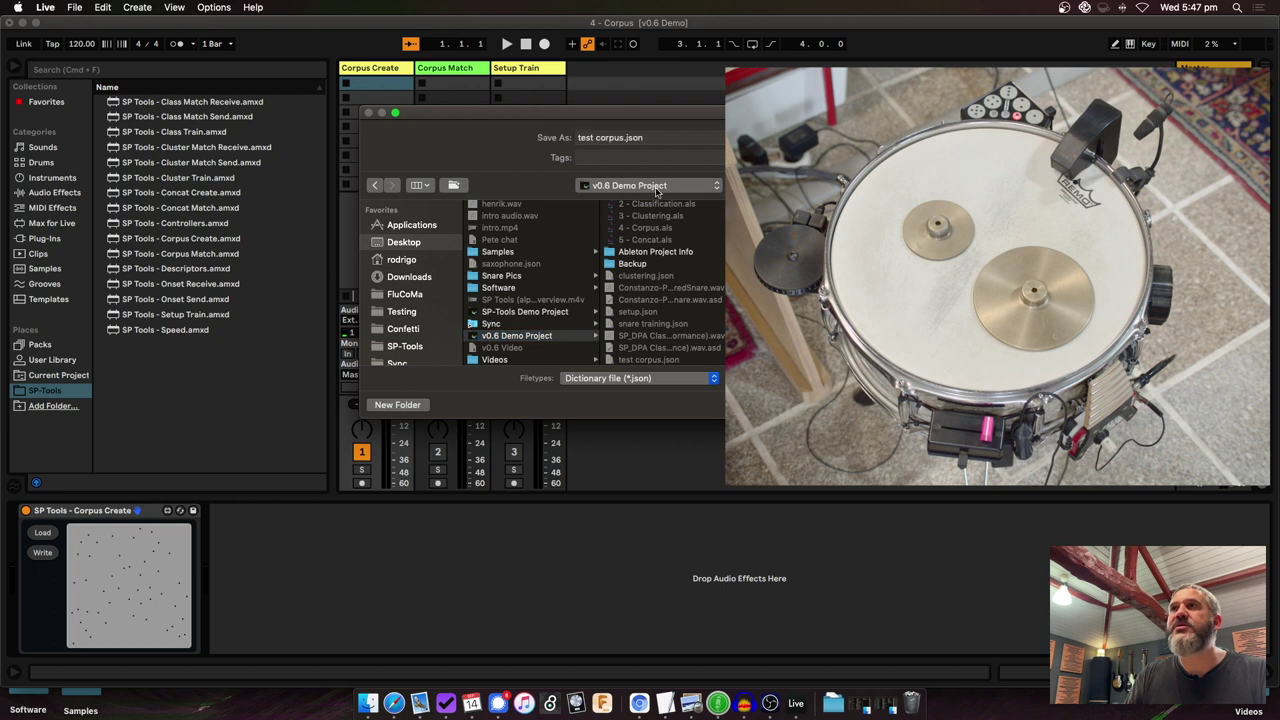
key(Return)
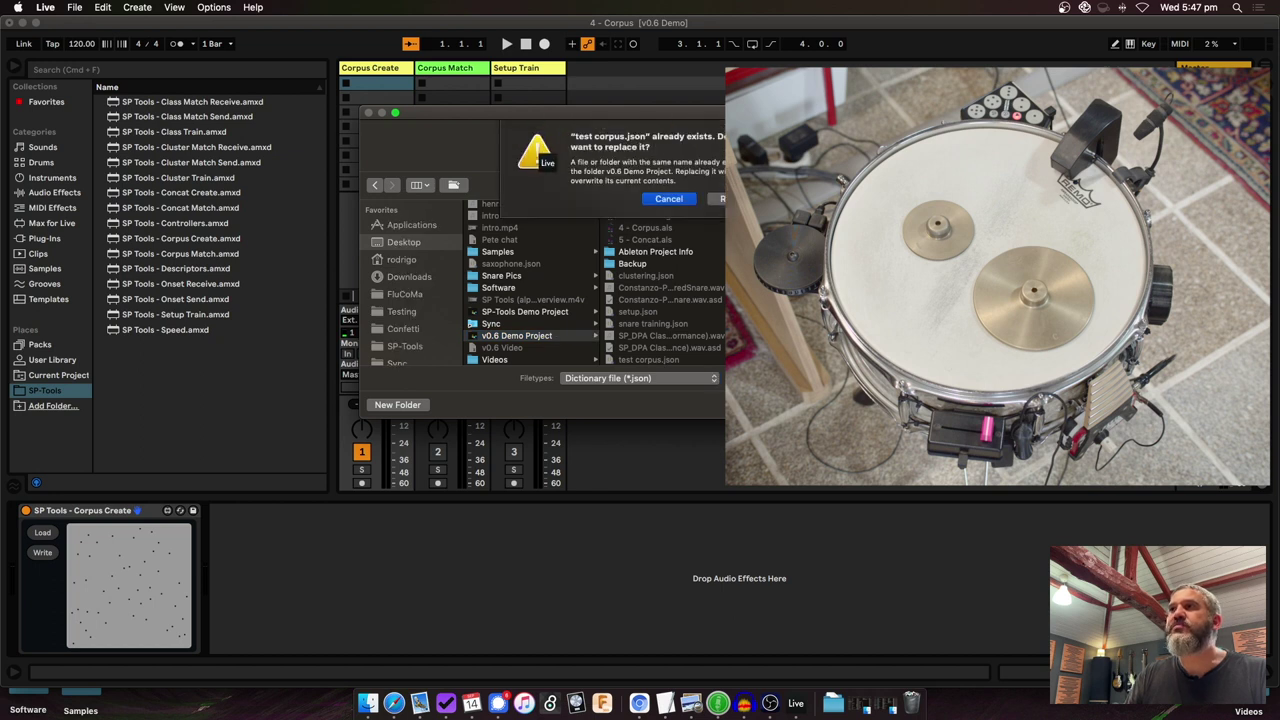
key(Return)
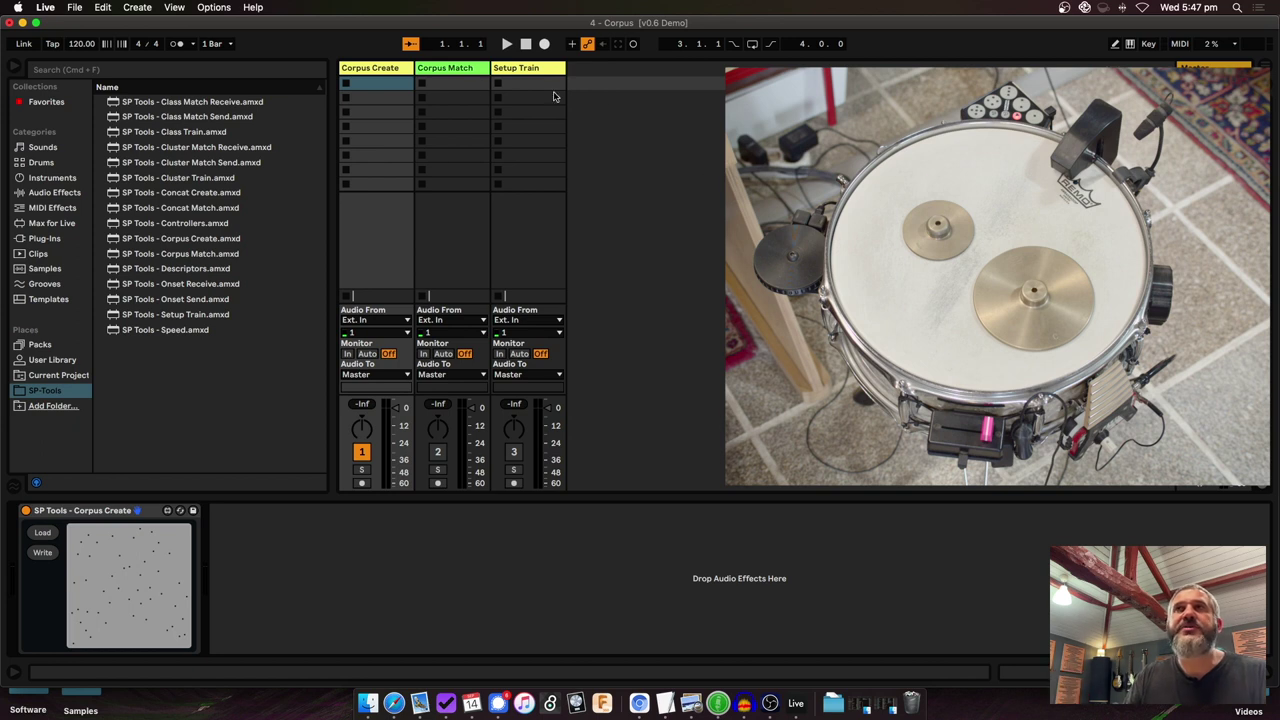
Load corpus_test.json from the misc folder of SP-Tools in Finder into the Corpus Match device, and return to Live.
click(456, 68)
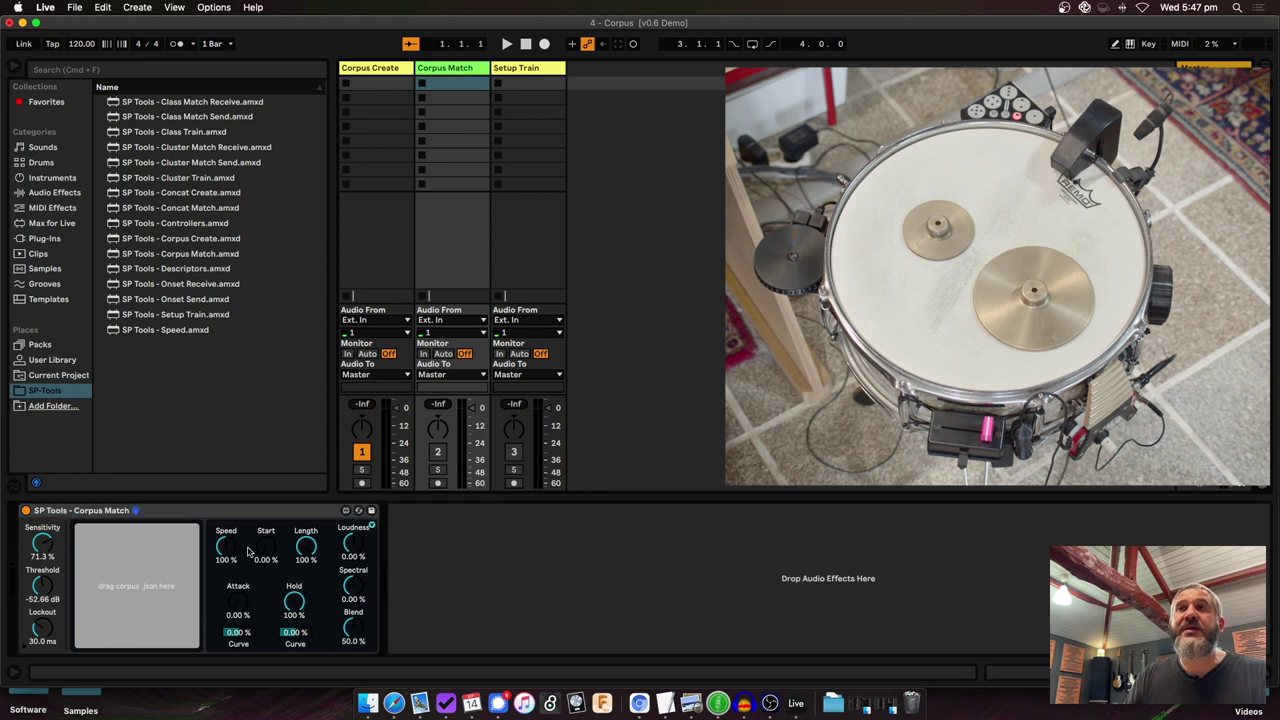
key(super+Tab)
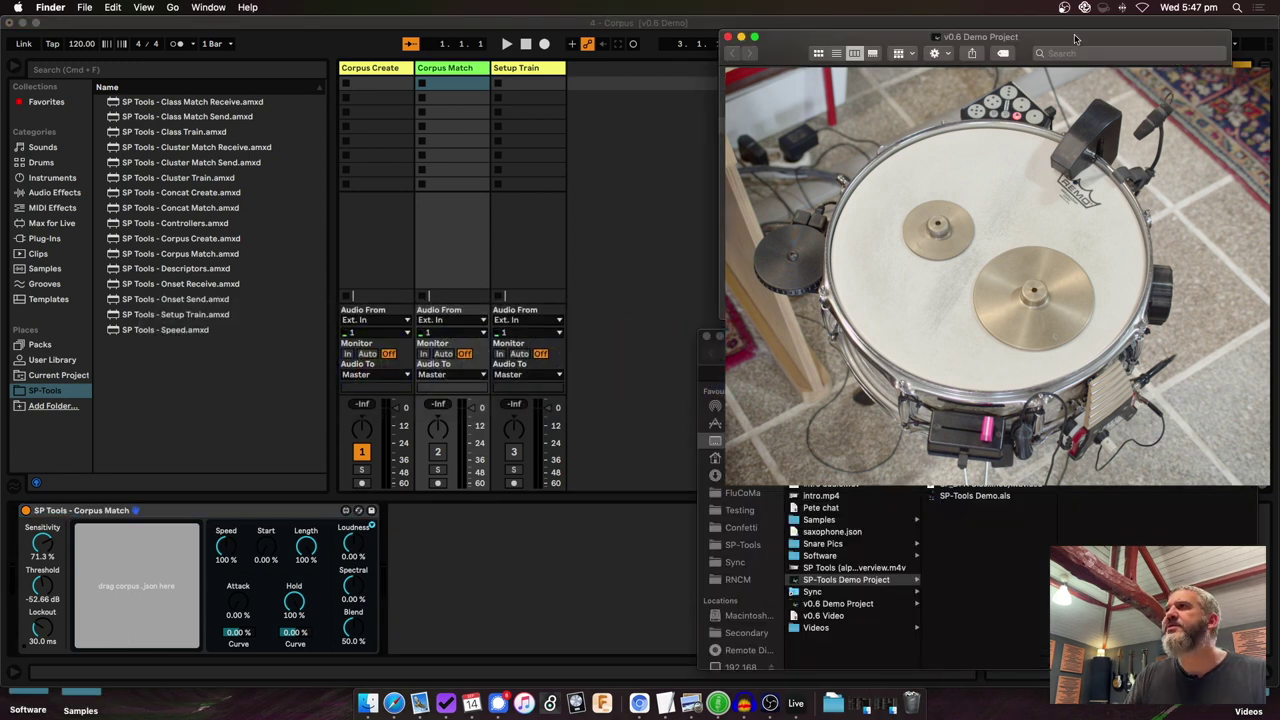
key(super+n)
drag(398, 130, 423, 103)
click(123, 291)
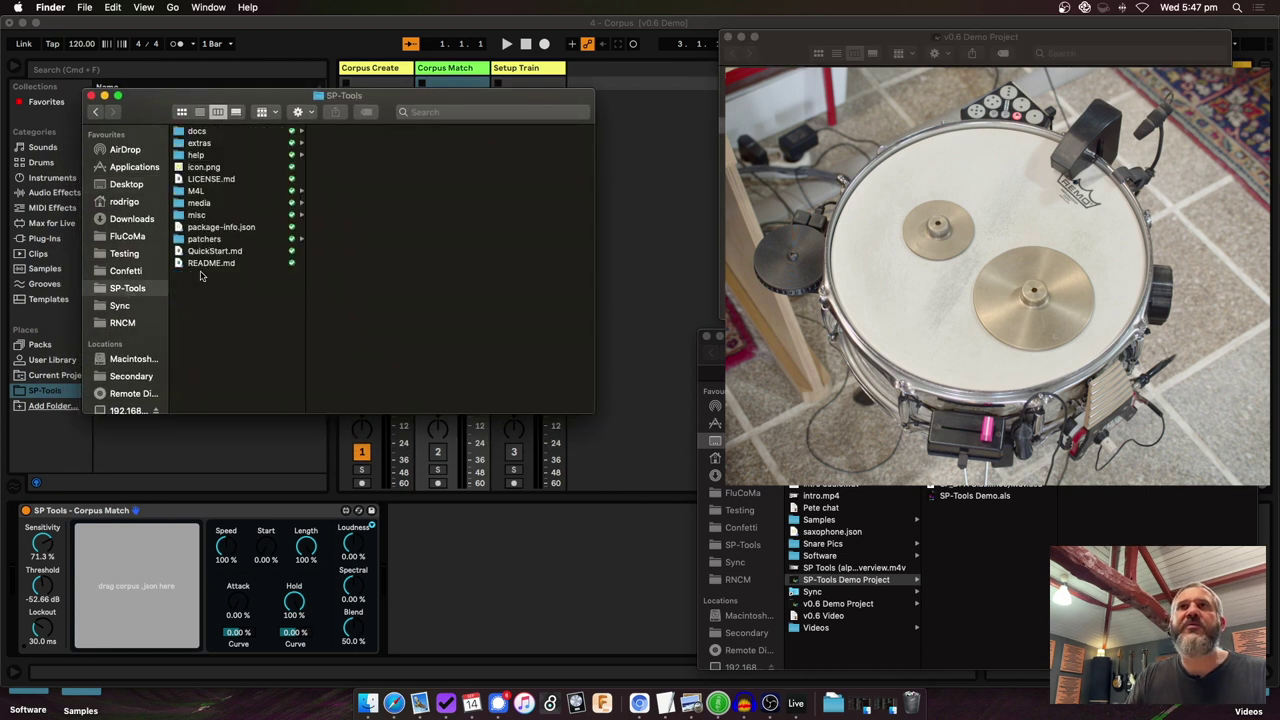
click(200, 214)
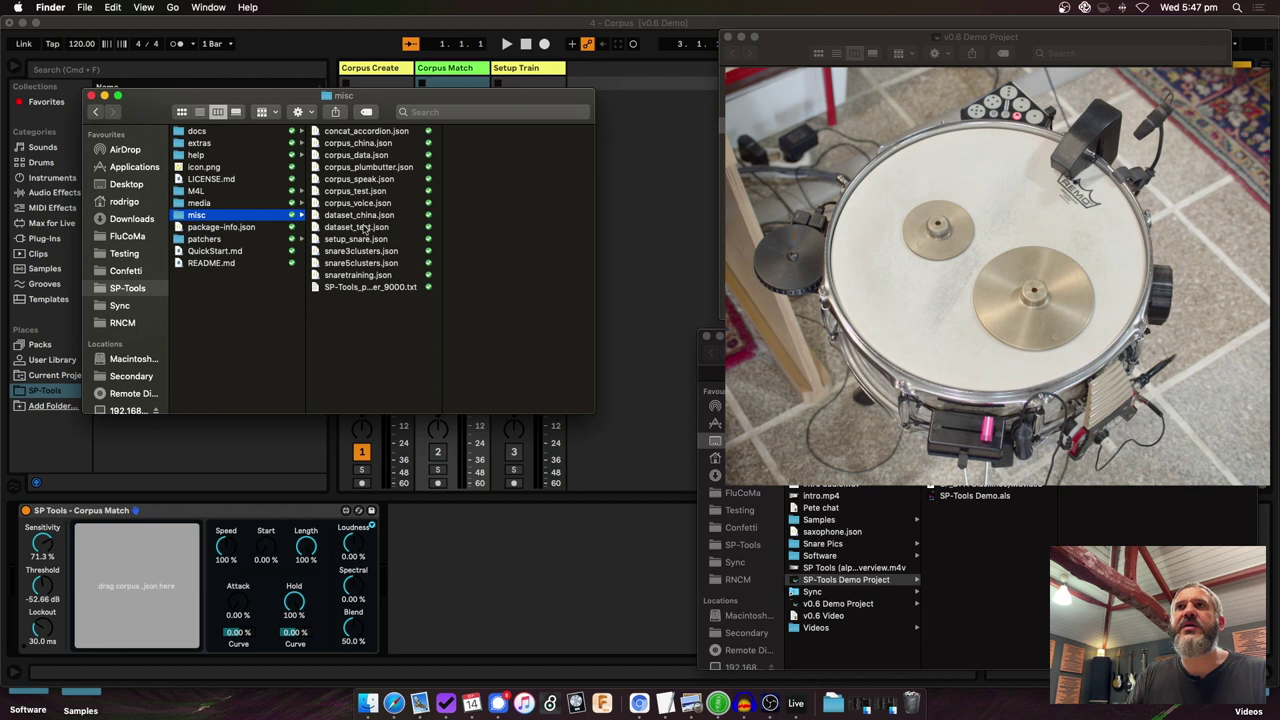
click(362, 192)
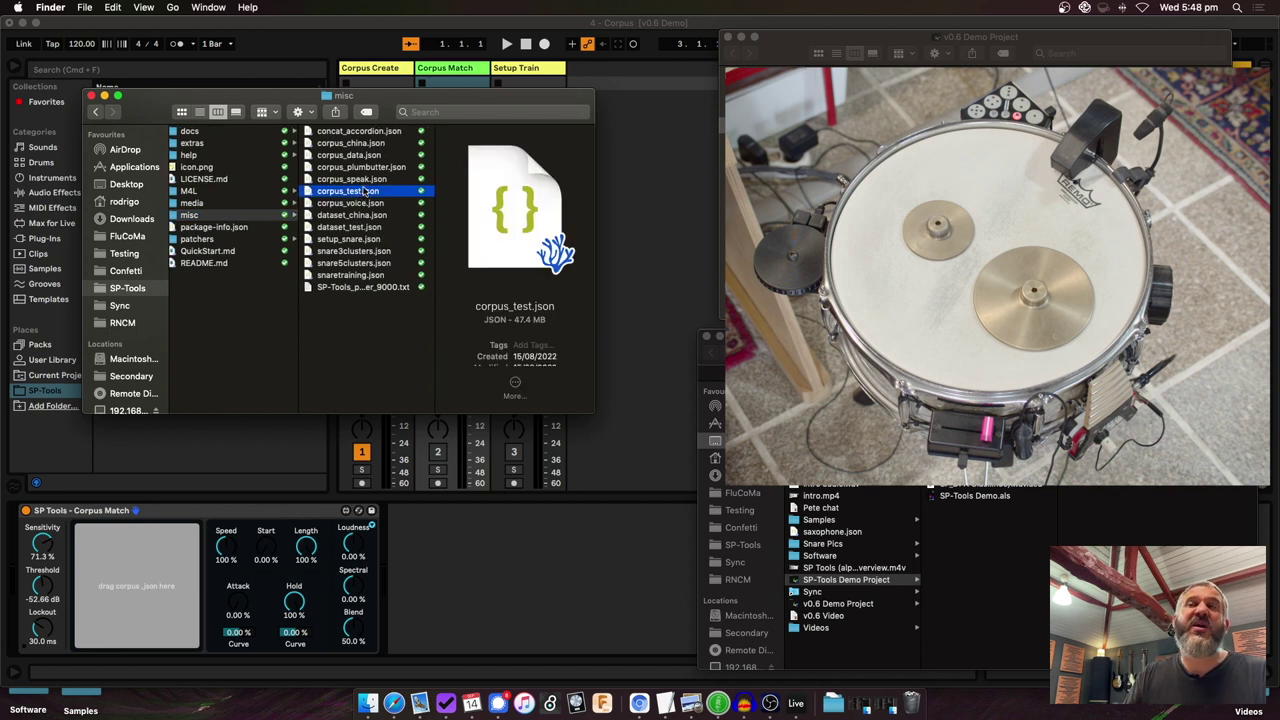
drag(369, 190, 147, 556)
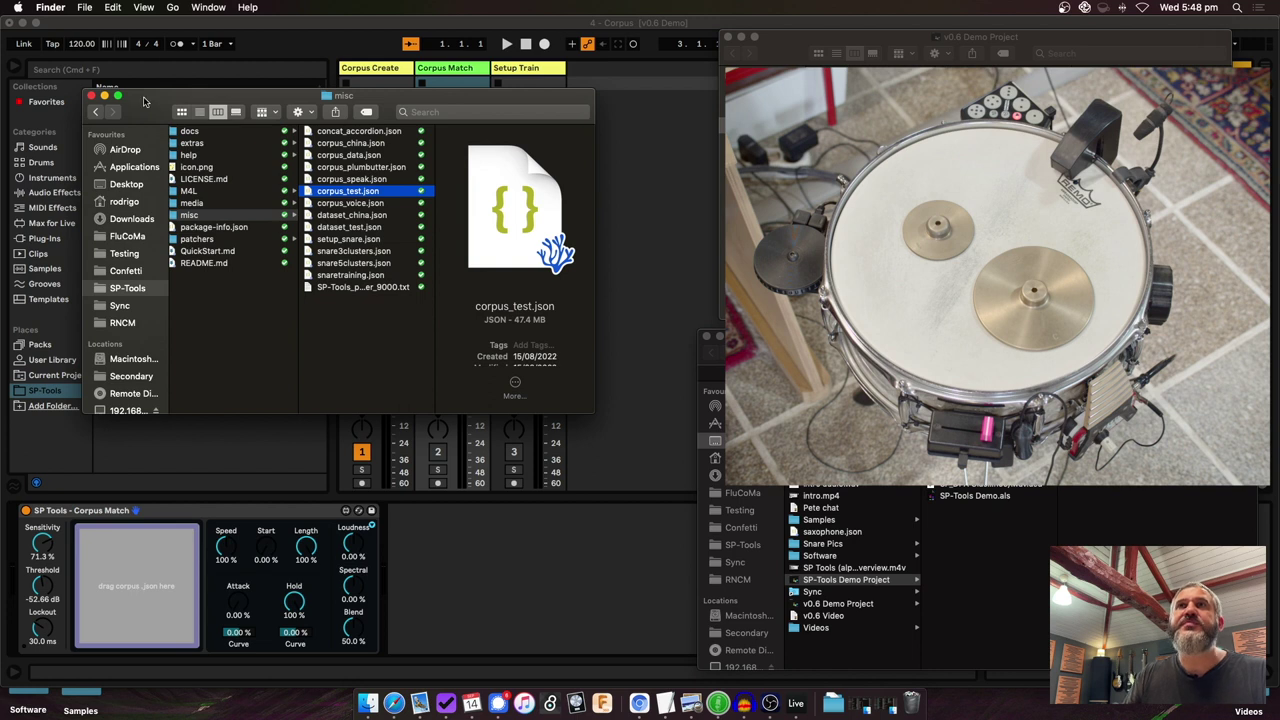
drag(147, 102, 277, 108)
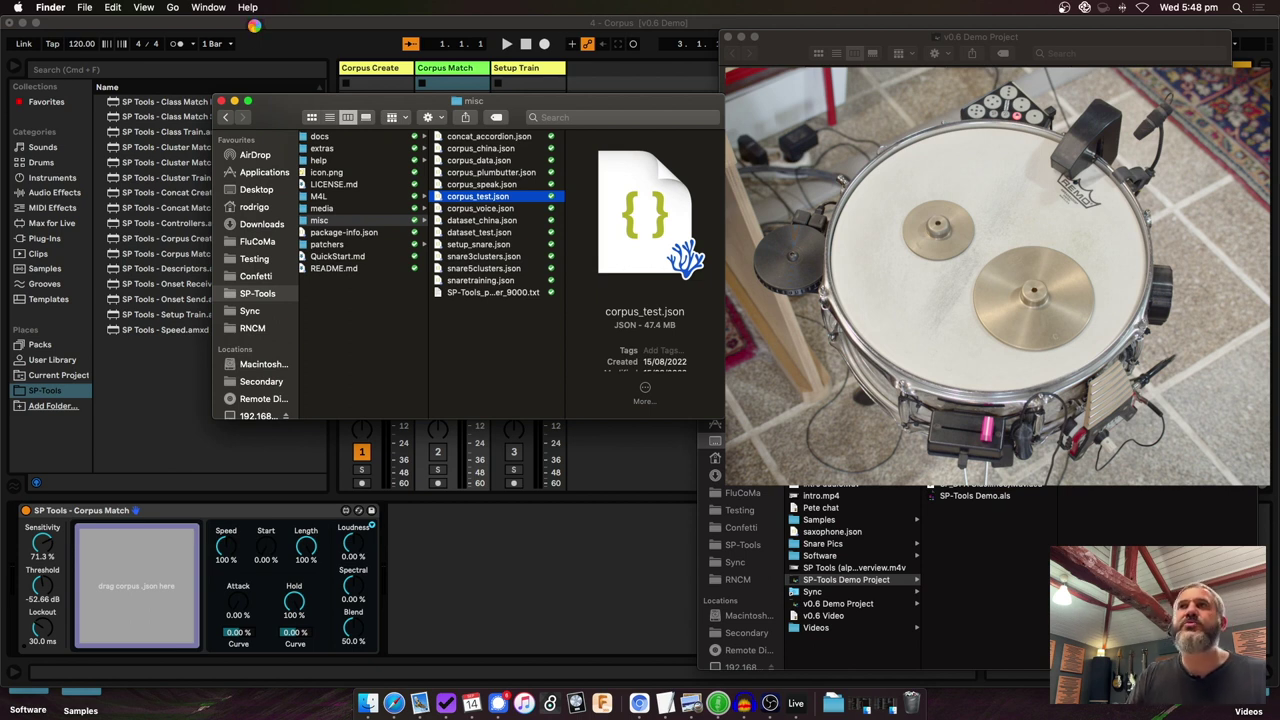
key(super+Tab)
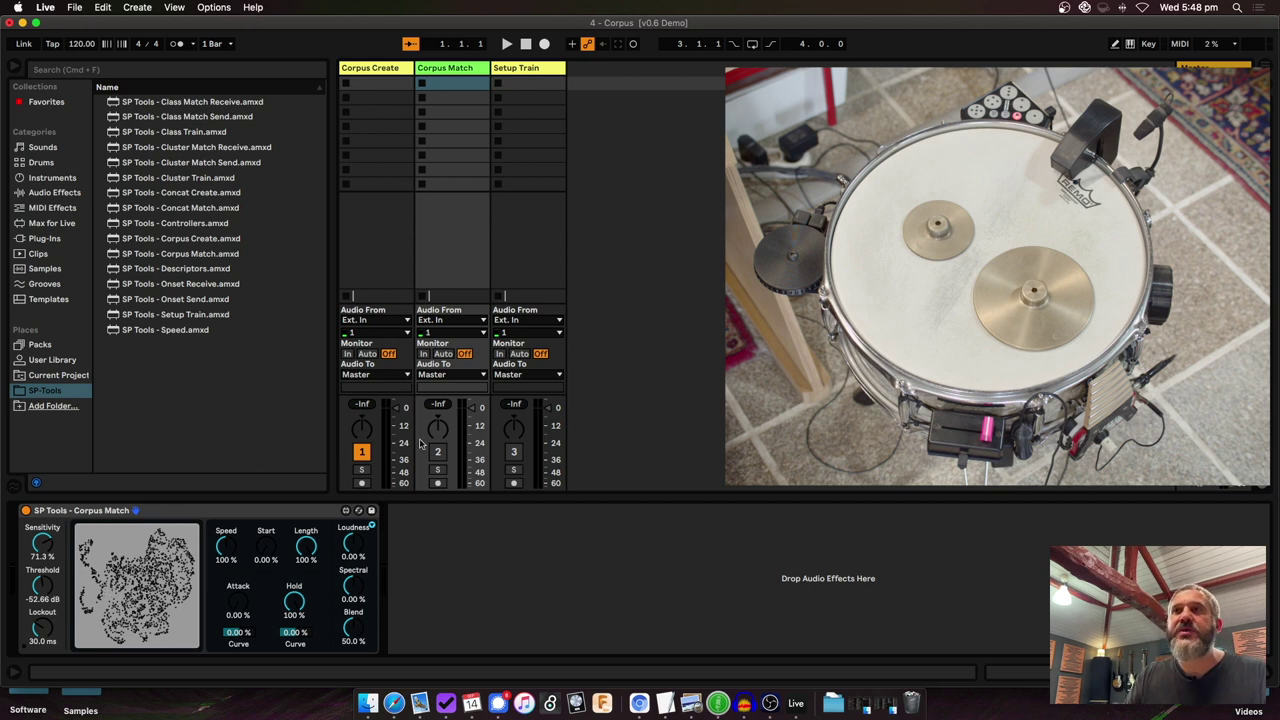
Switch the active track from Corpus Create to Corpus Match, with its monitoring set to In and the device's Sensitivity at 76%.
click(364, 451)
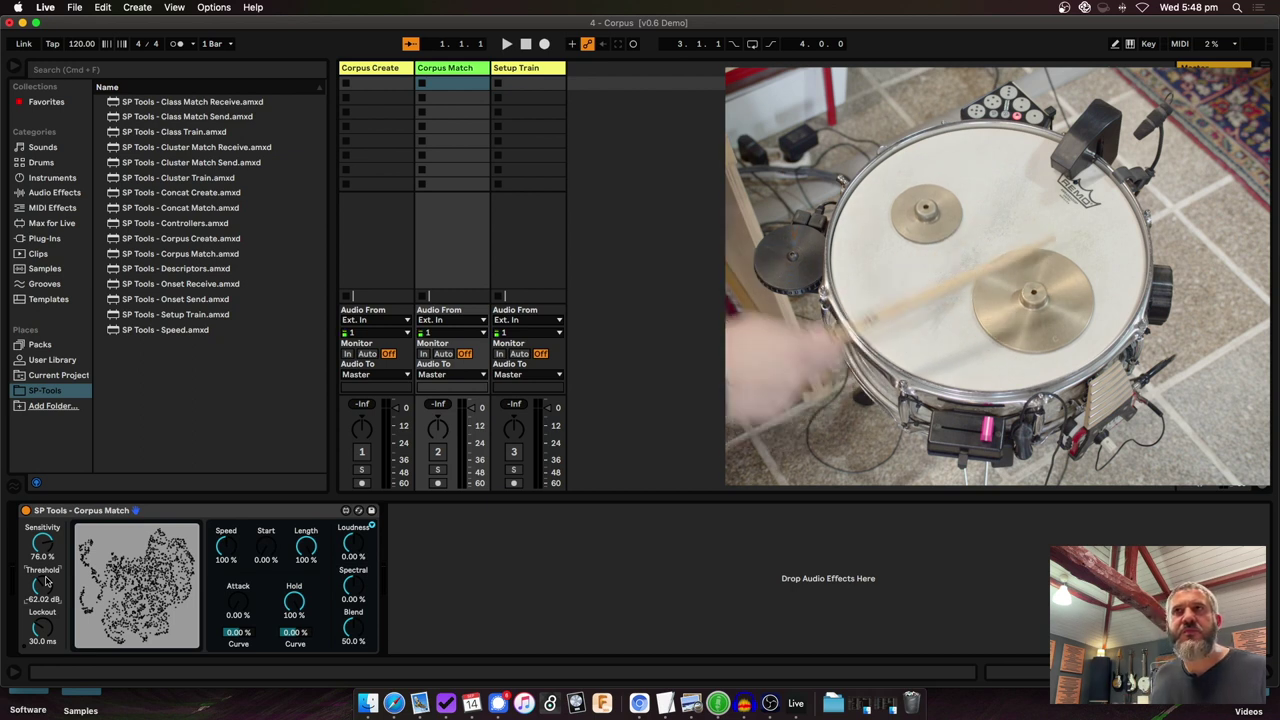
click(423, 354)
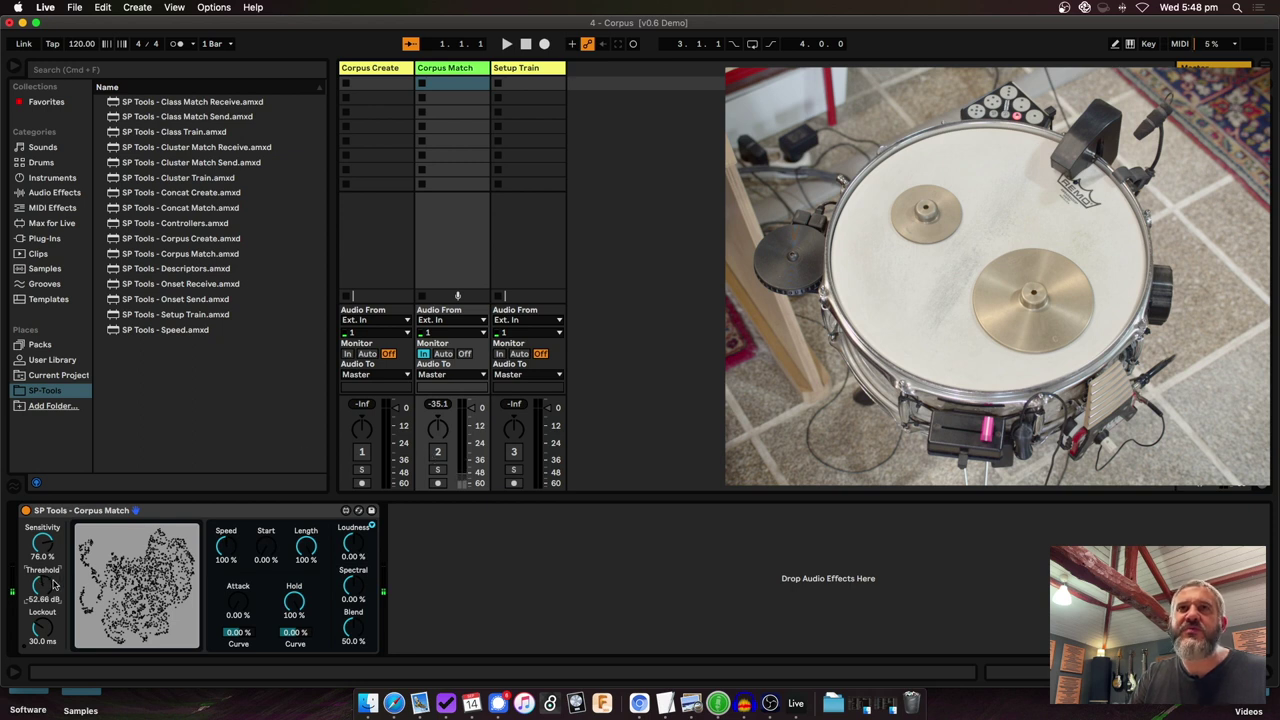
click(437, 453)
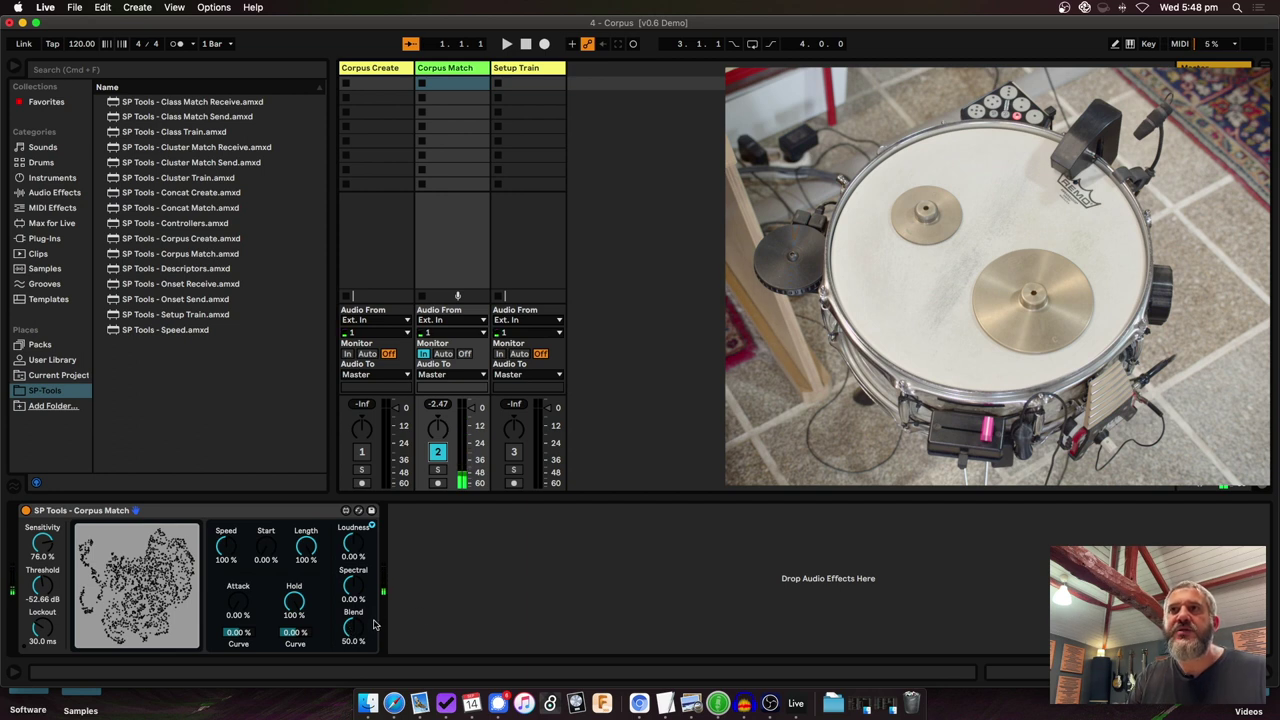
Try the Corpus Match Blend at 0%, and set it to 100%.
drag(374, 625, 374, 632)
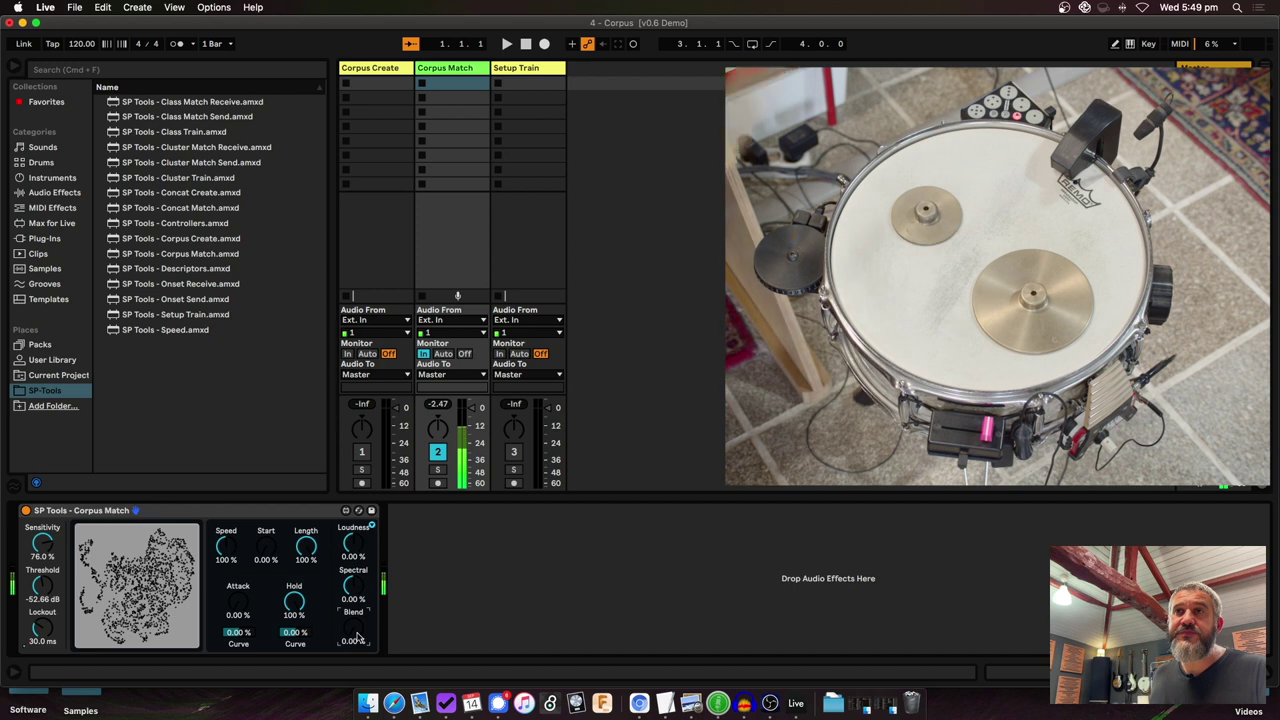
drag(352, 638, 353, 632)
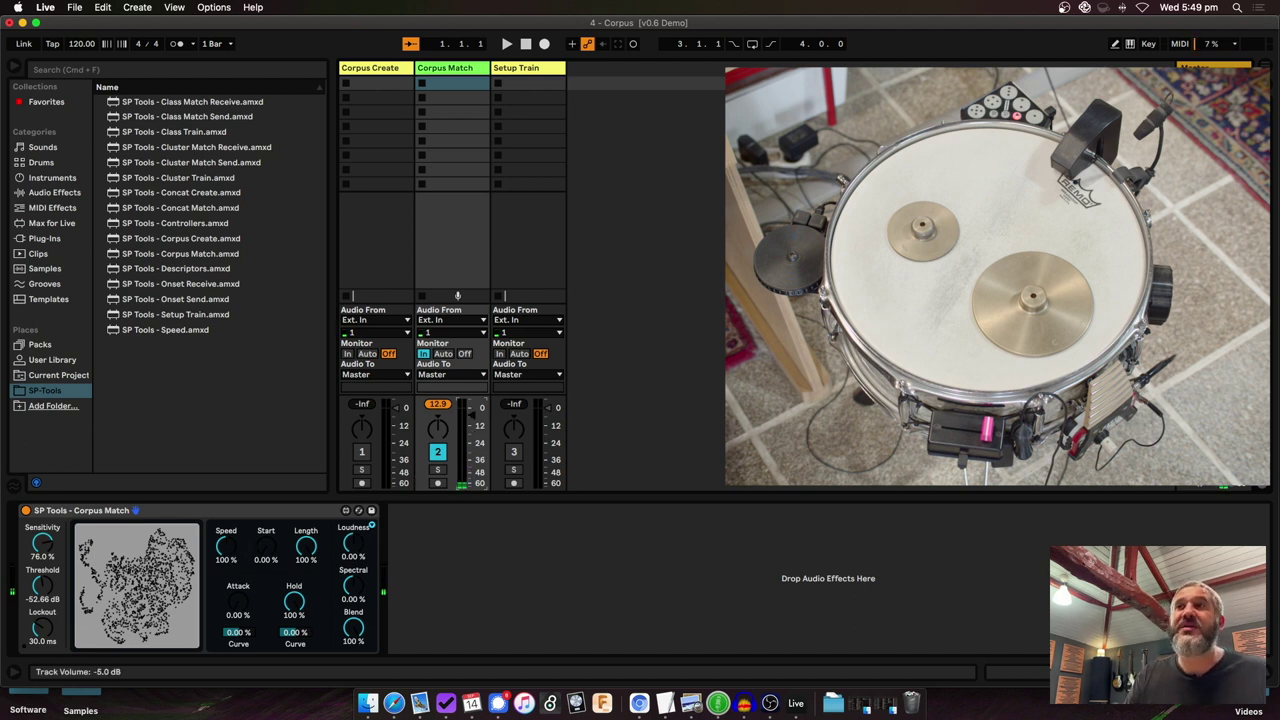
Try Corpus Match playback with Start 7.09%, Length 11.0%, Attack 17.7%, Hold 19.7% and an Attack Curve of -78.7%.
drag(226, 545, 226, 562)
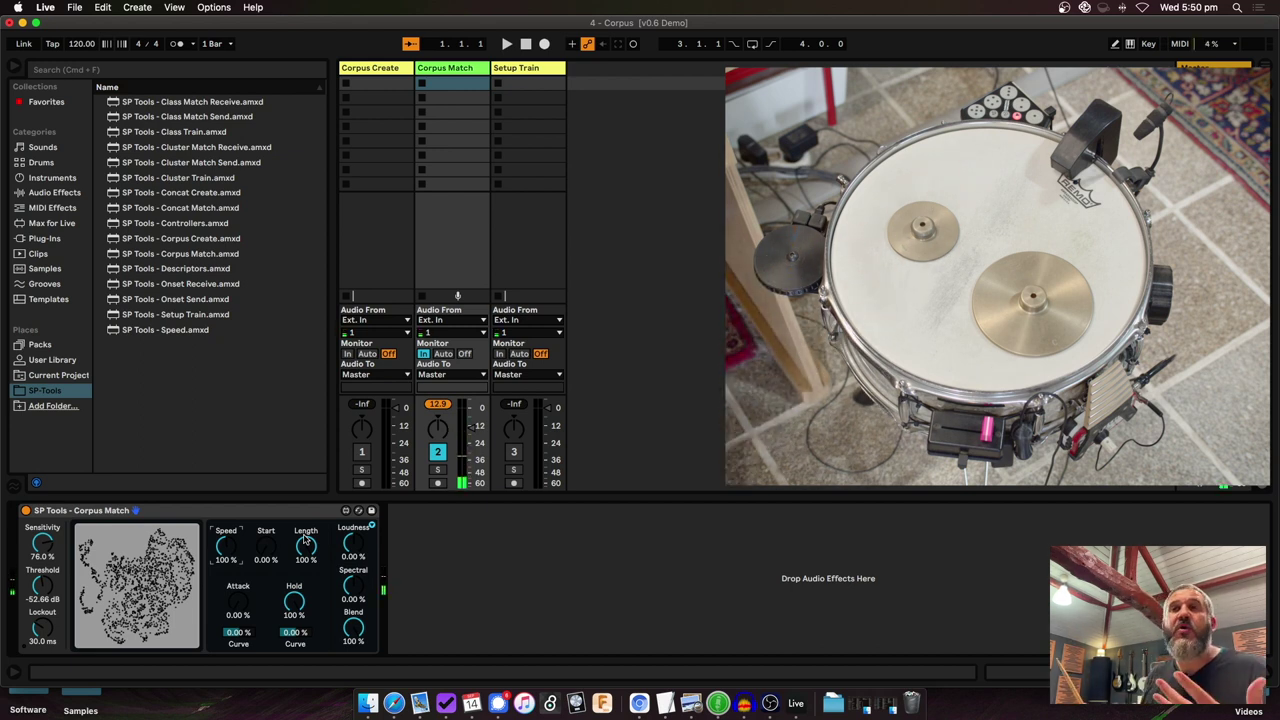
drag(300, 550, 300, 566)
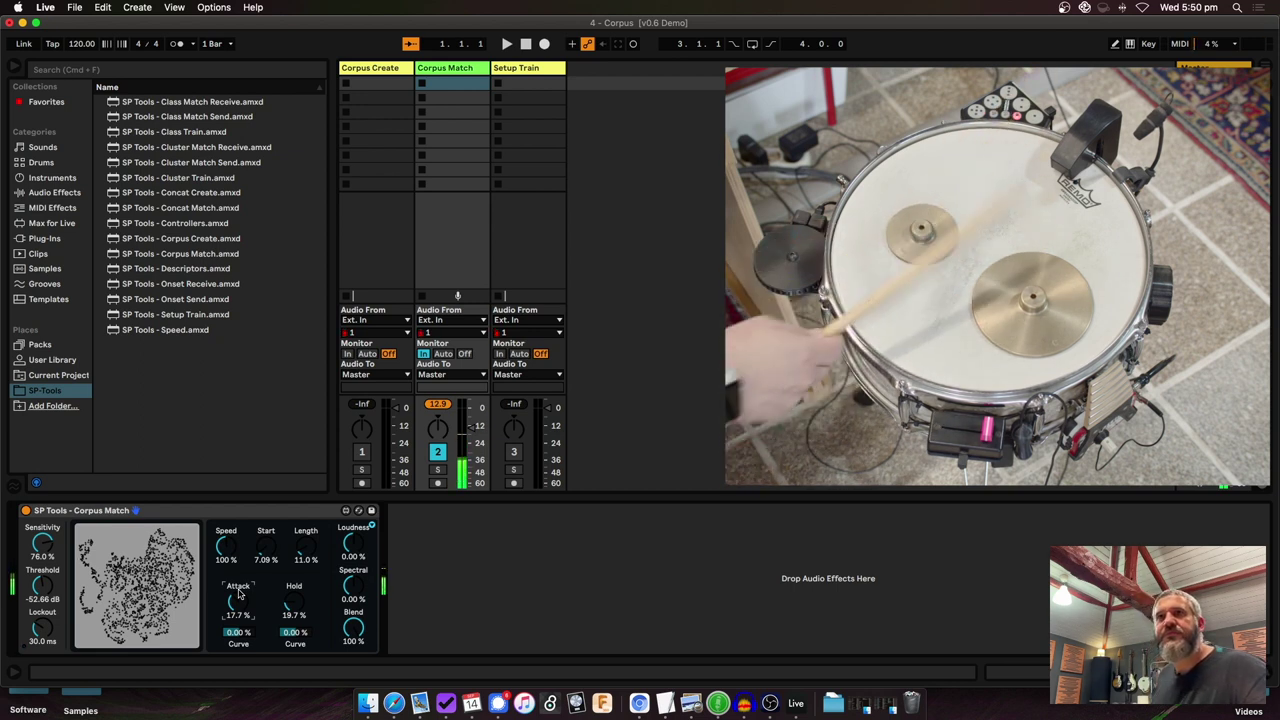
drag(238, 632, 240, 690)
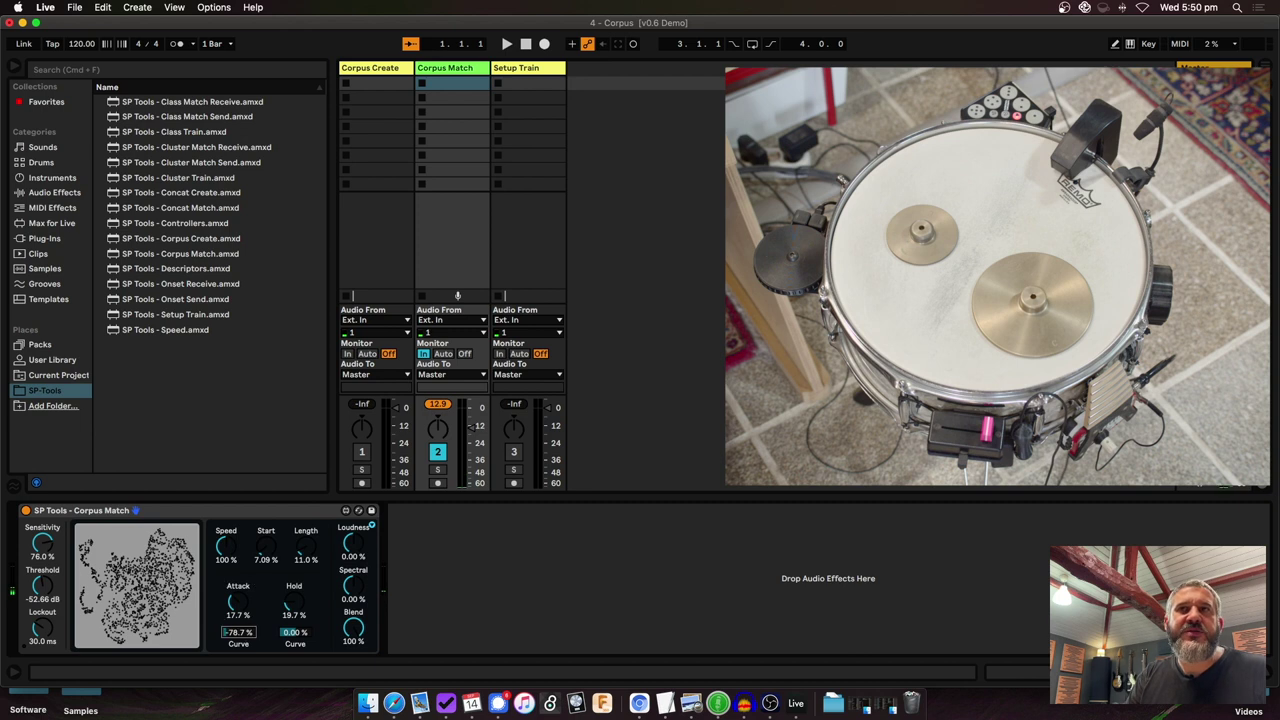
Reset the Corpus Match playback parameters to Start 0%, Length 100%, Attack 0%, Hold 100% and Attack Curve 0%.
key(Delete)
click(237, 600)
key(Delete)
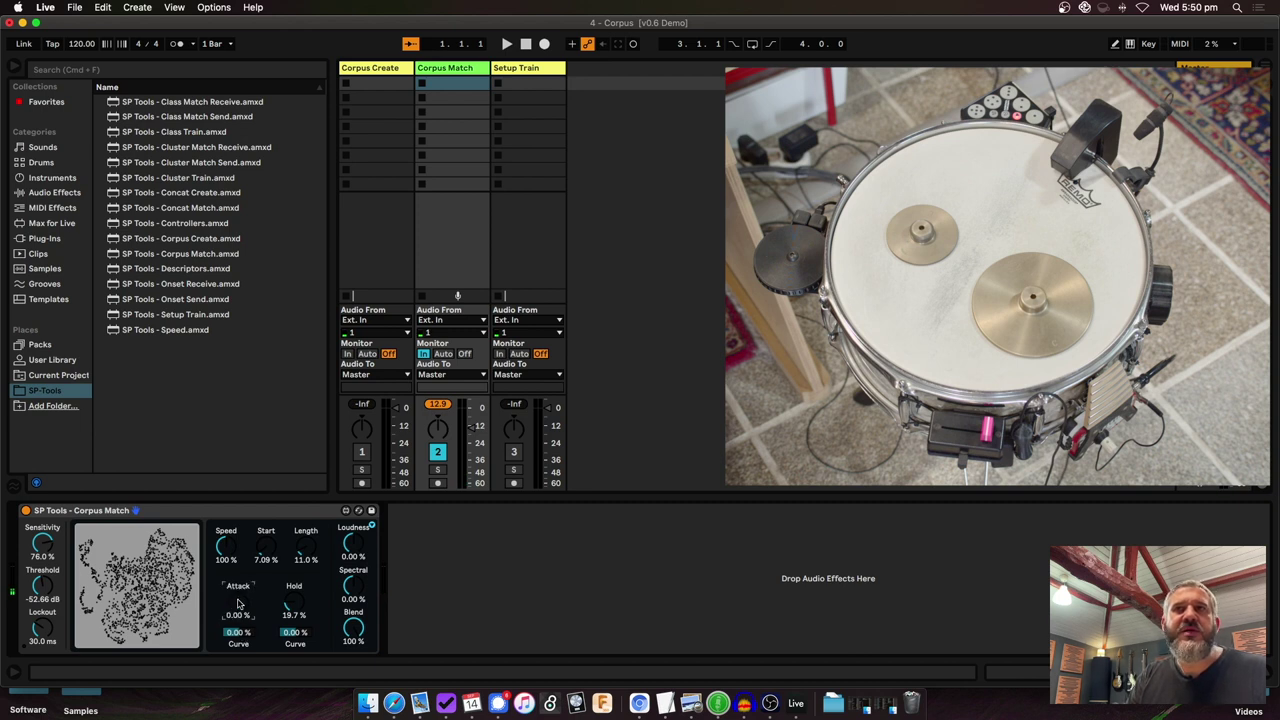
key(Delete)
click(306, 542)
key(Delete)
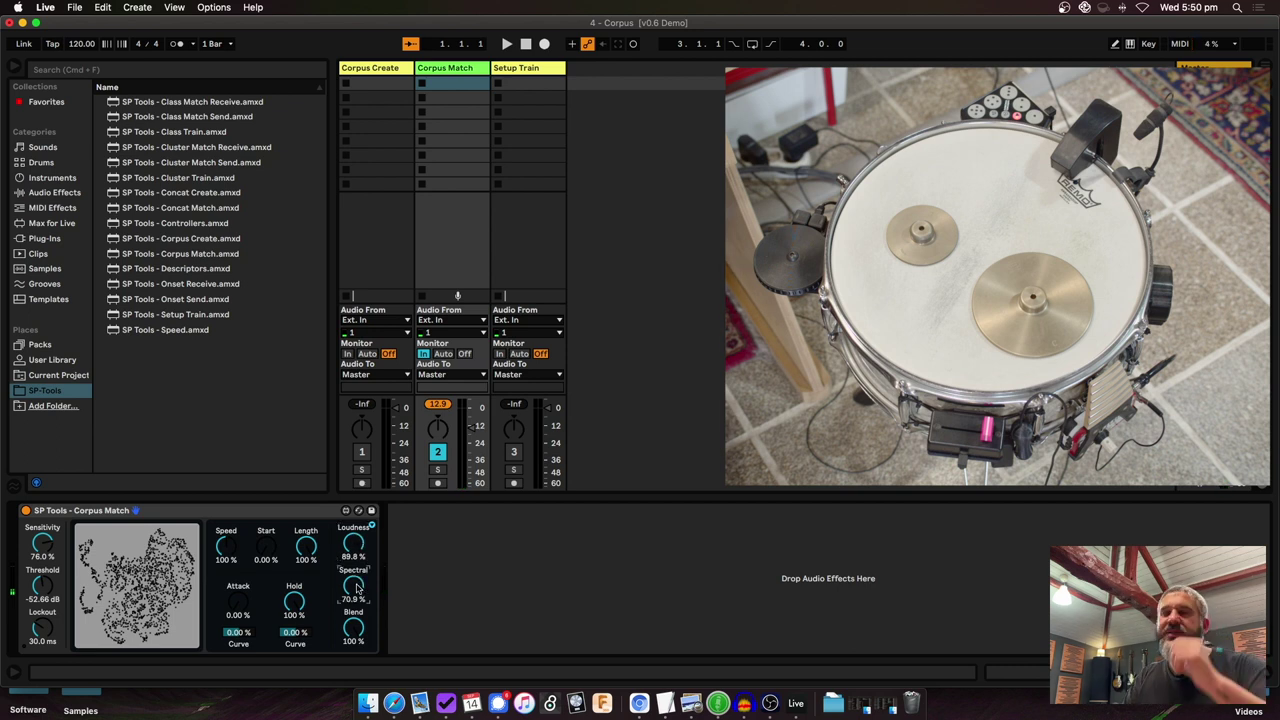
Try Loudness at 100% and Spectral at 70.9%, reset both to 0%, and expand the additional Corpus Match settings.
drag(349, 543, 353, 586)
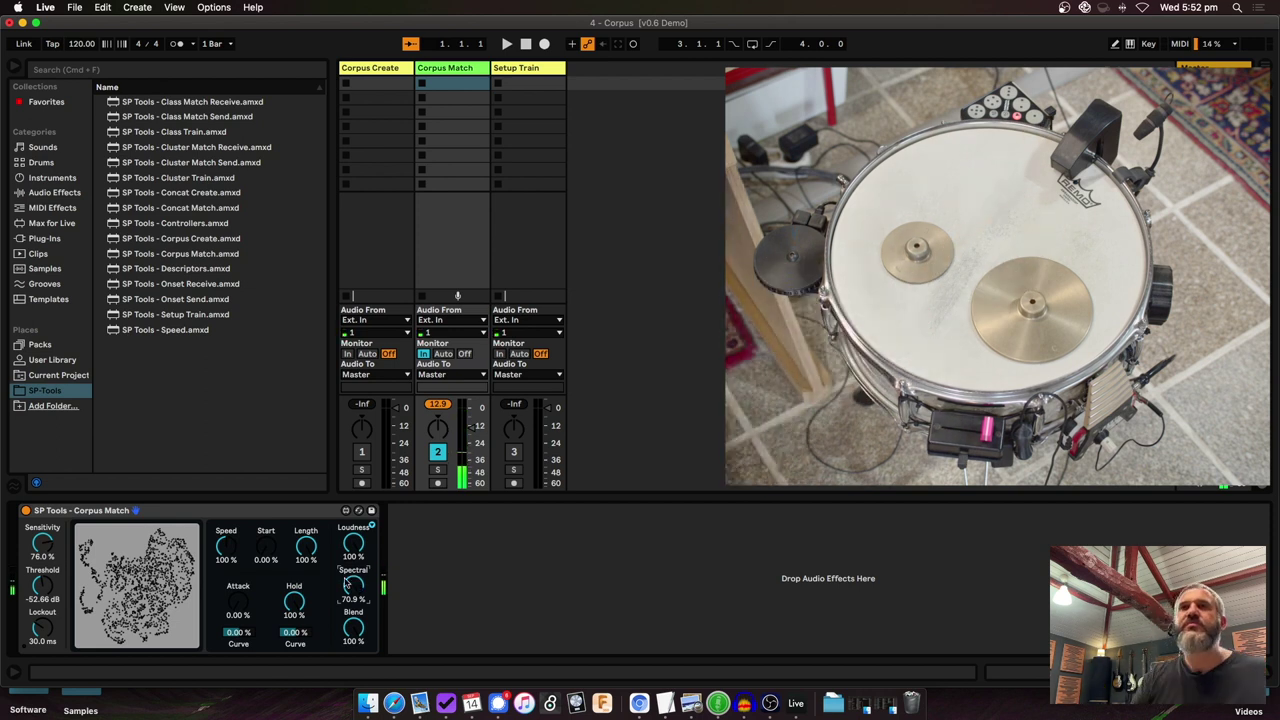
click(372, 526)
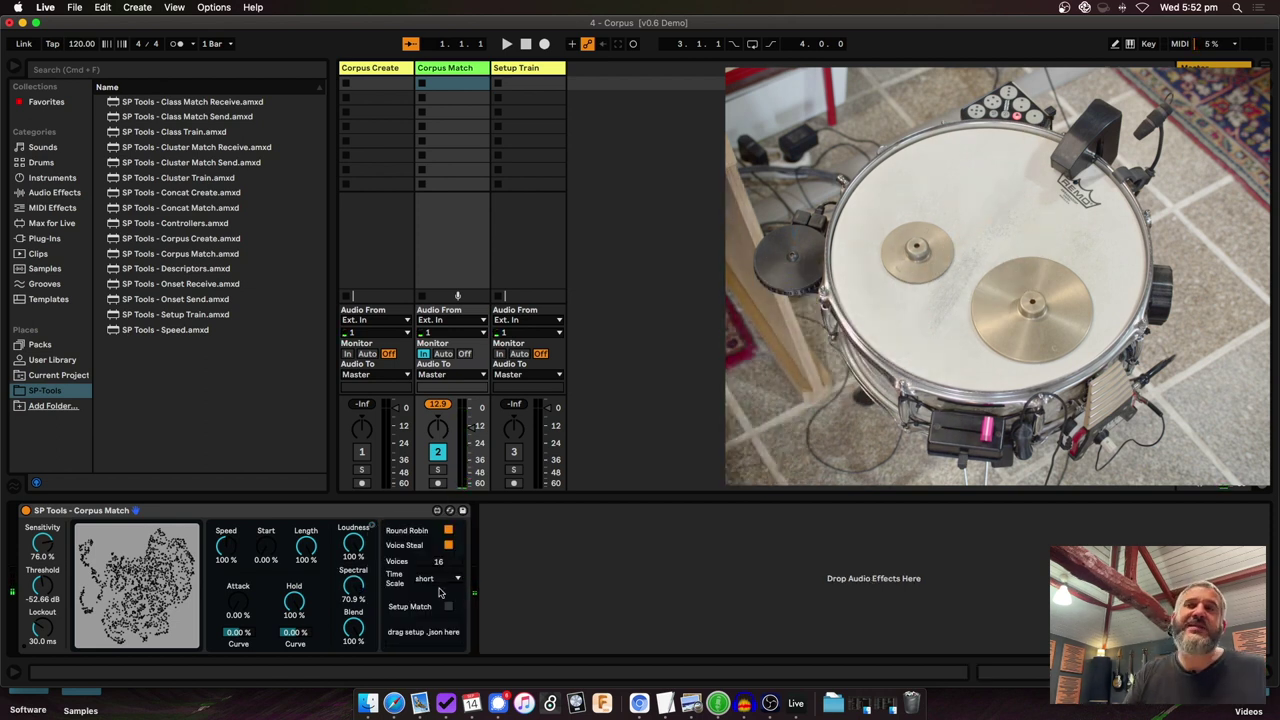
drag(363, 595, 363, 620)
drag(358, 547, 358, 575)
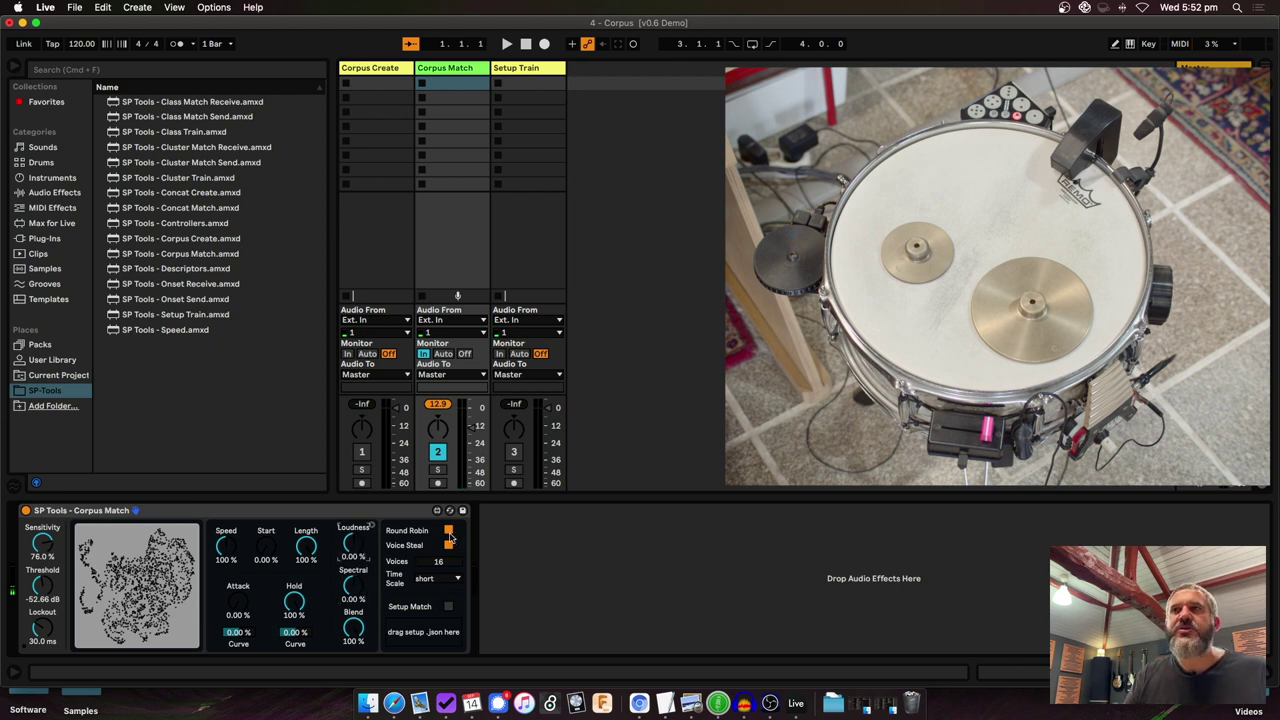
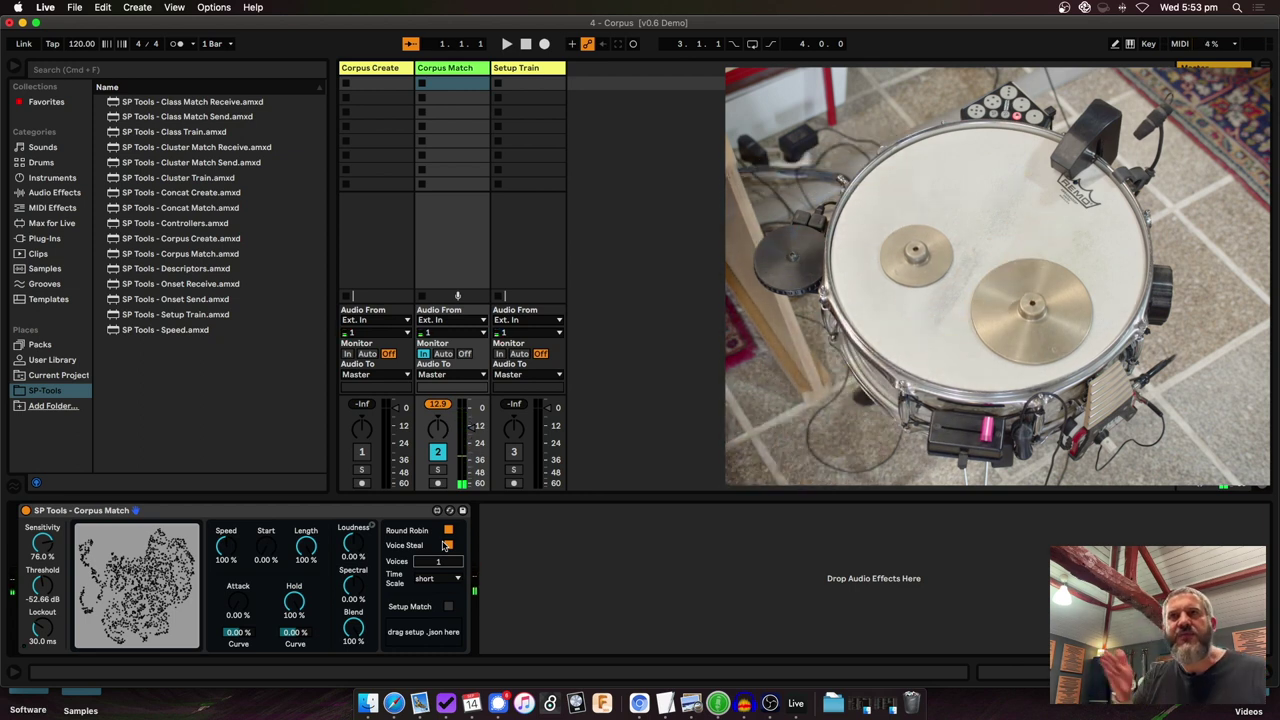
Try Voice Steal with 1 voice and the medium Time Scale, and restore 16 voices and the short scale.
click(448, 546)
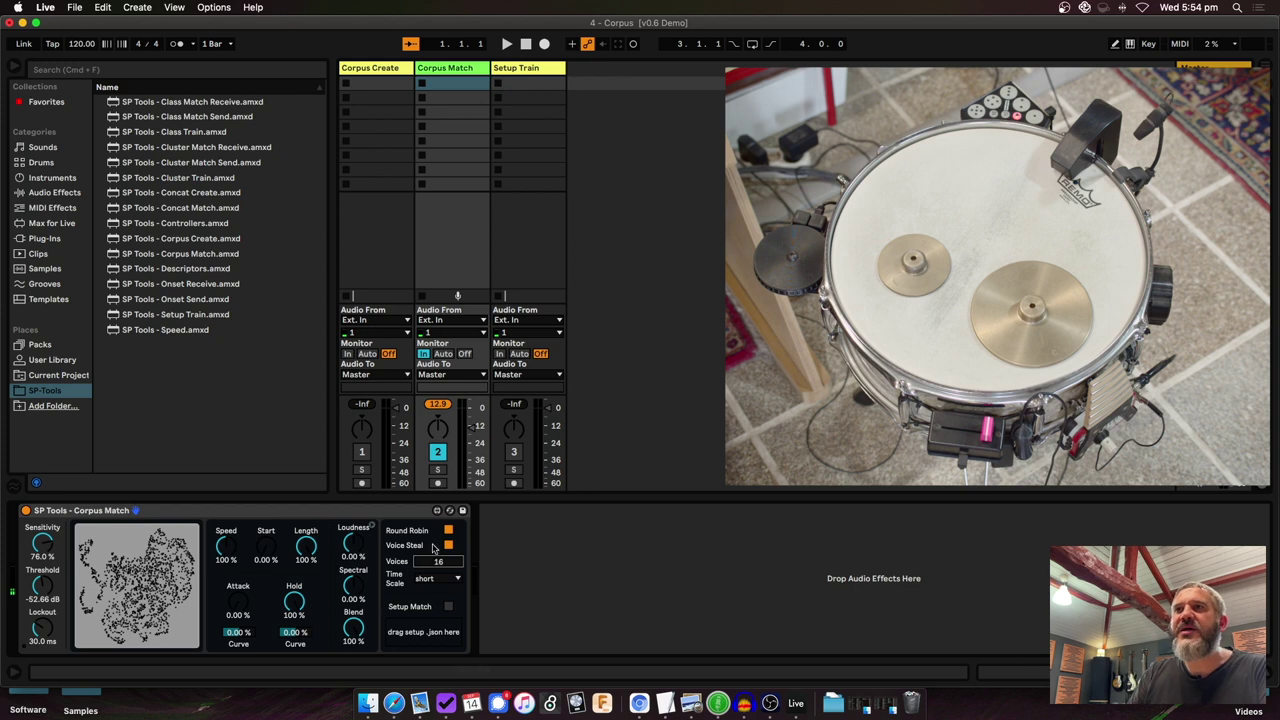
click(447, 580)
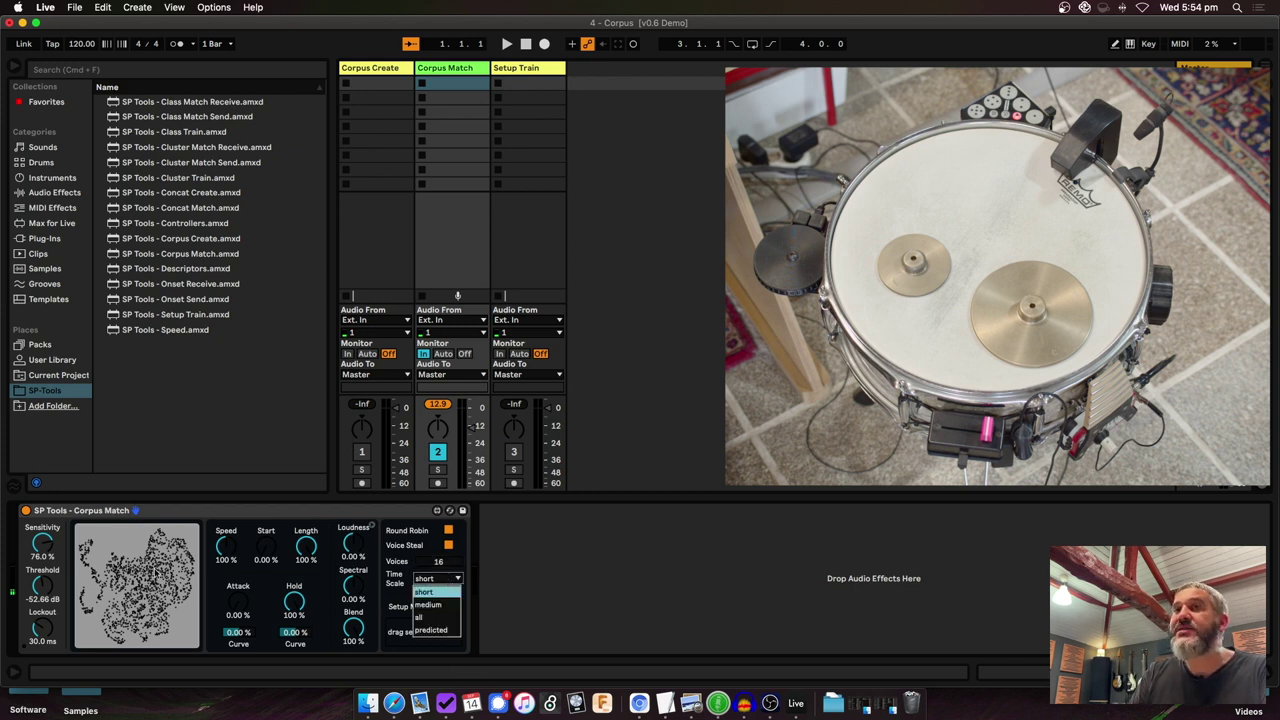
click(399, 581)
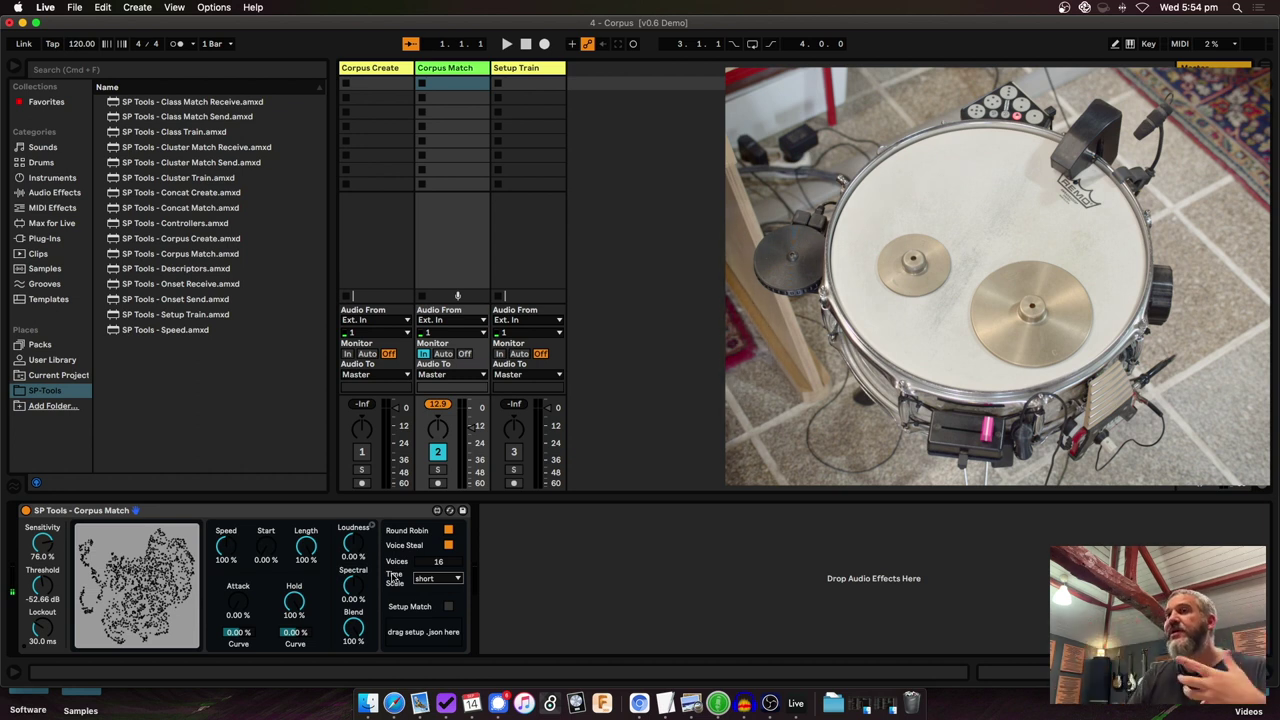
click(441, 584)
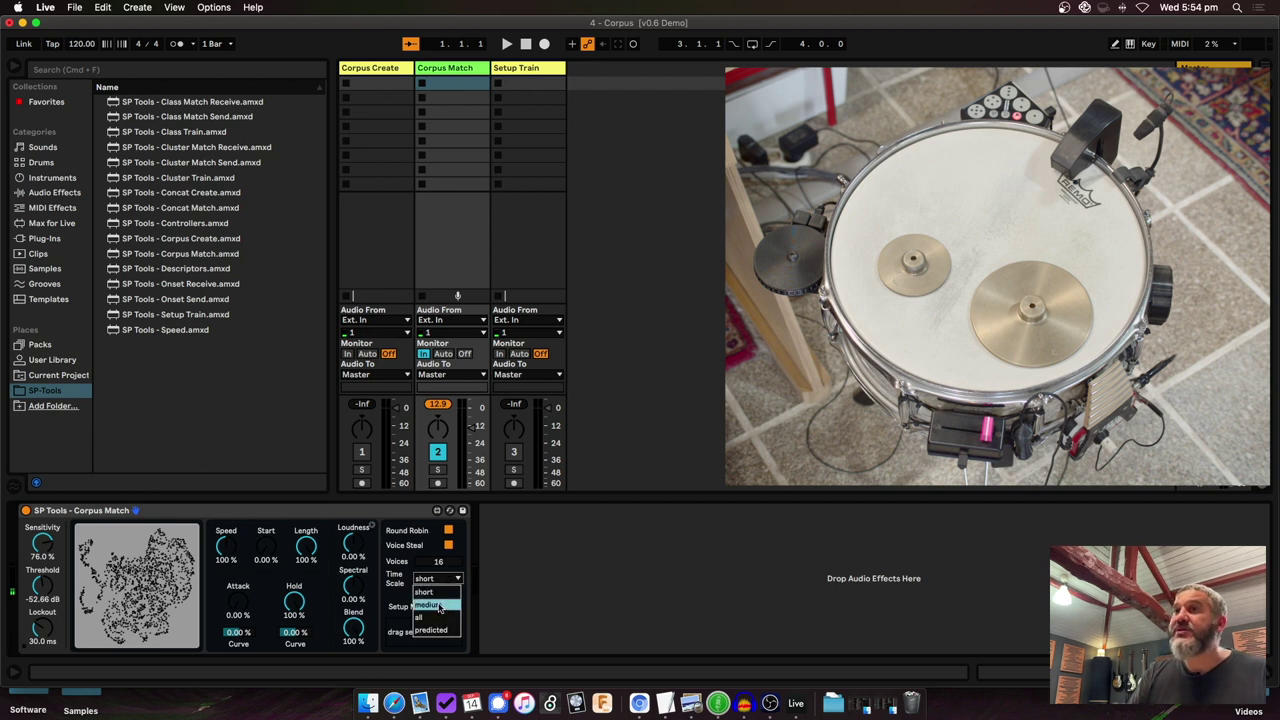
click(439, 607)
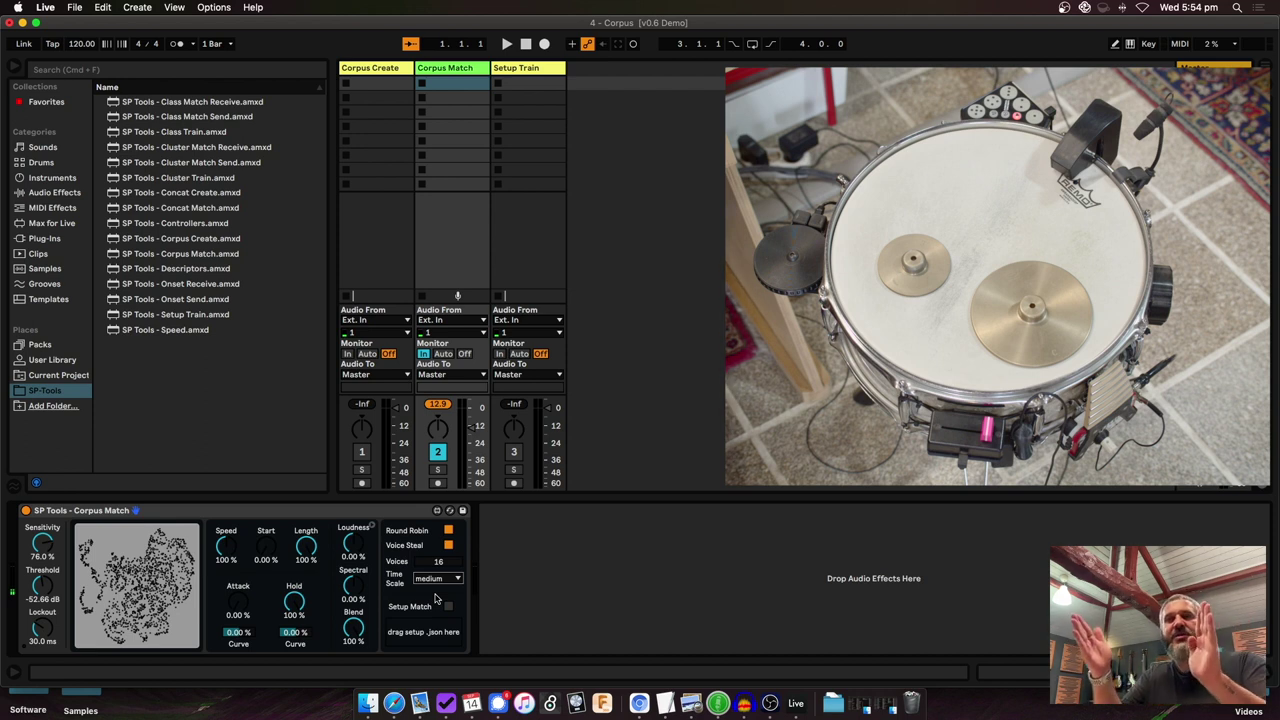
click(452, 579)
click(447, 594)
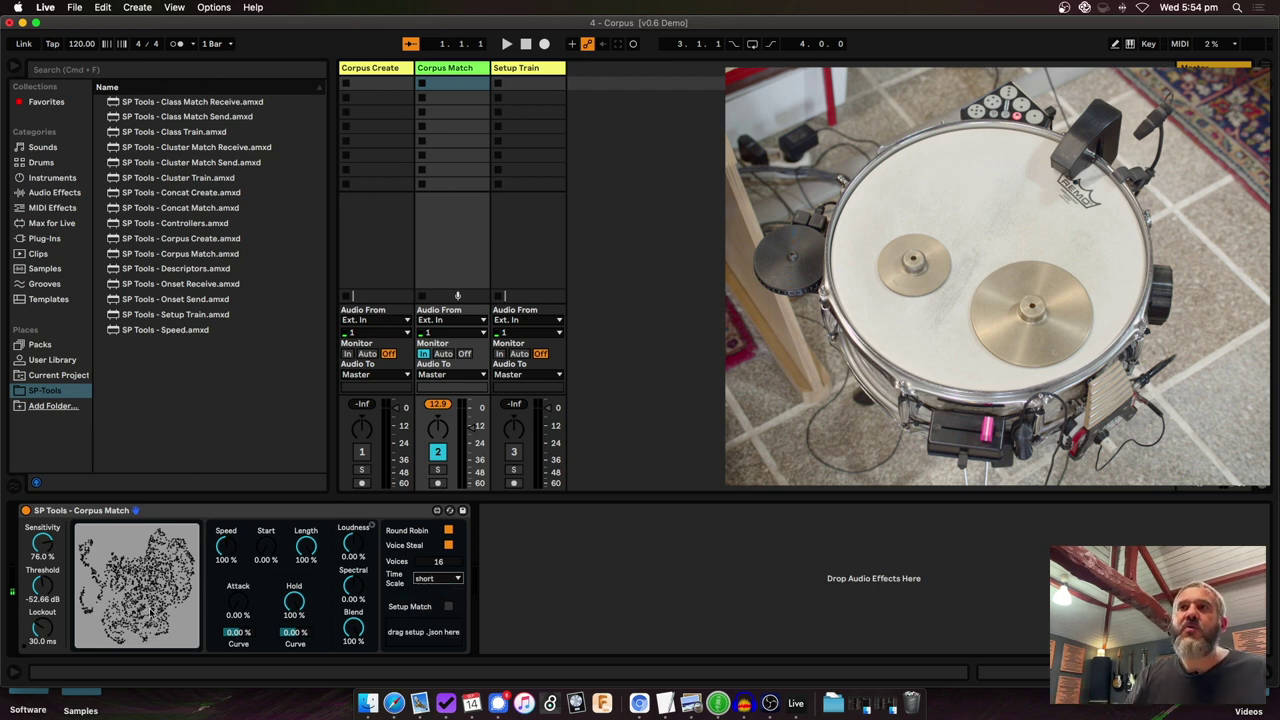
Clear the entries in the Setup Train device, set its track's monitoring to In, and deactivate the Corpus Match track.
click(530, 68)
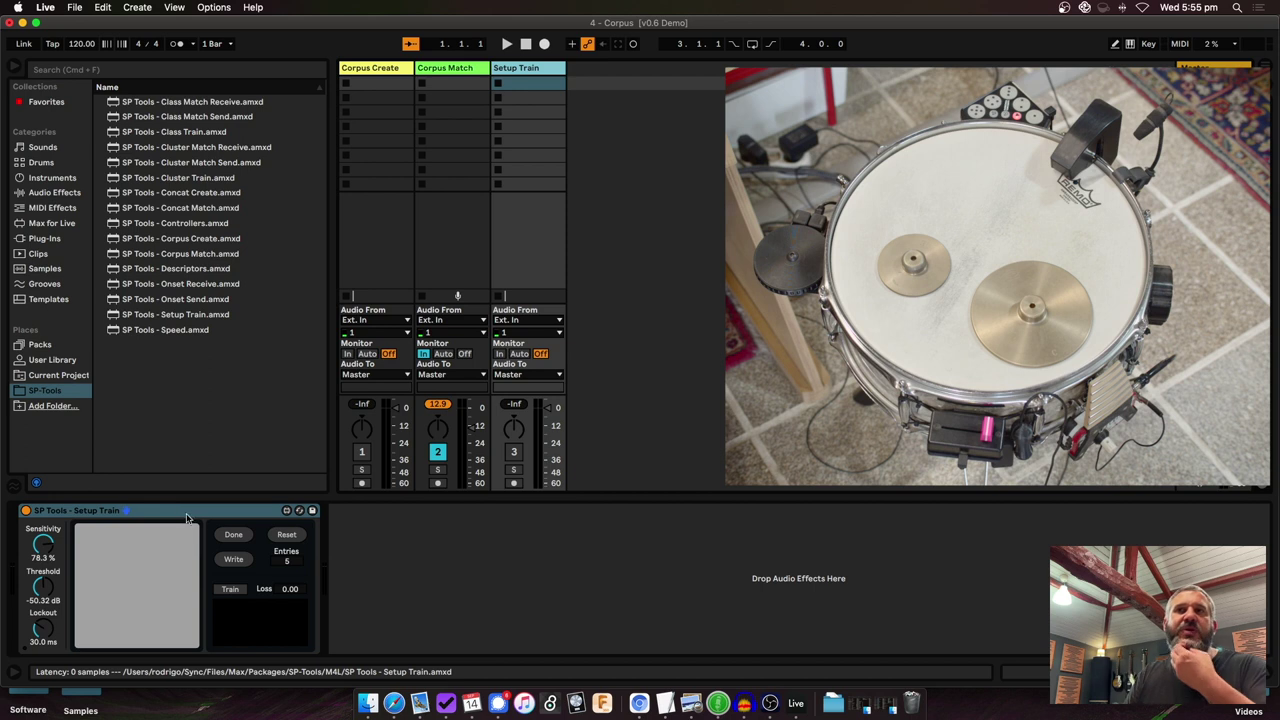
click(290, 535)
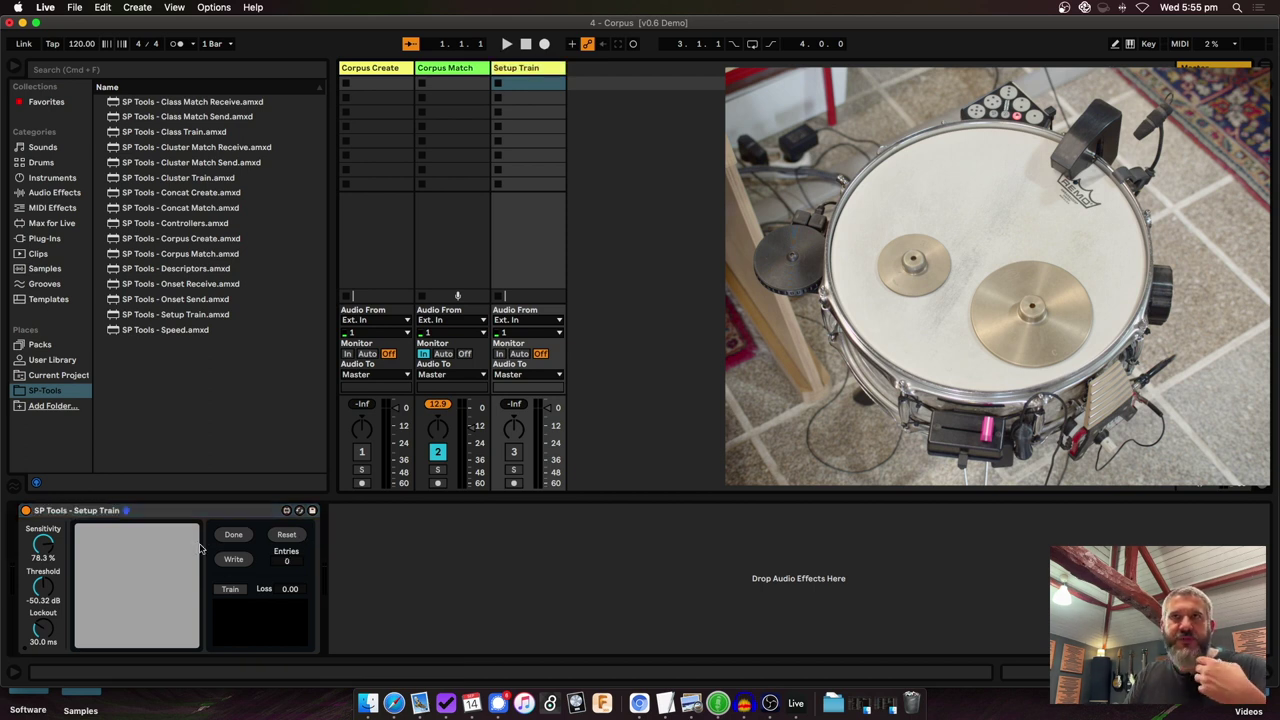
click(498, 354)
click(437, 453)
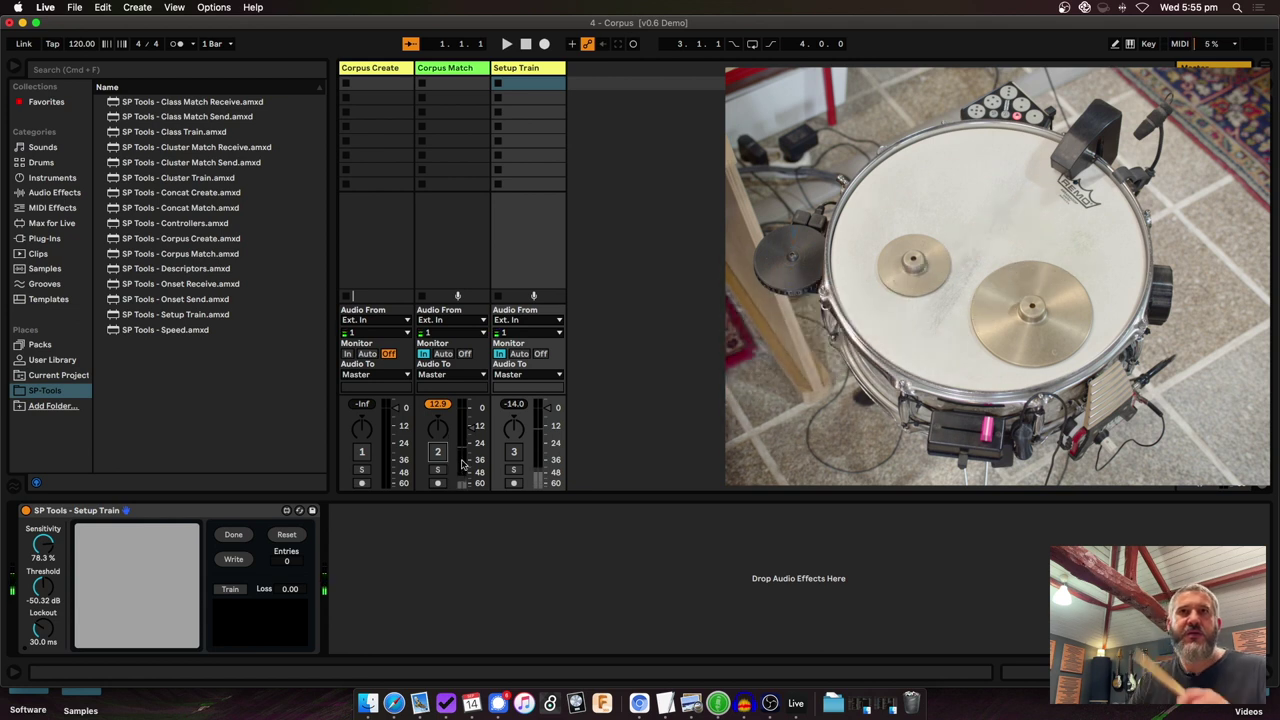
Set Setup Train's Sensitivity to 84.6% and Threshold to -55.78 dB, and clear the test entries.
scroll(40, 546, up, 3)
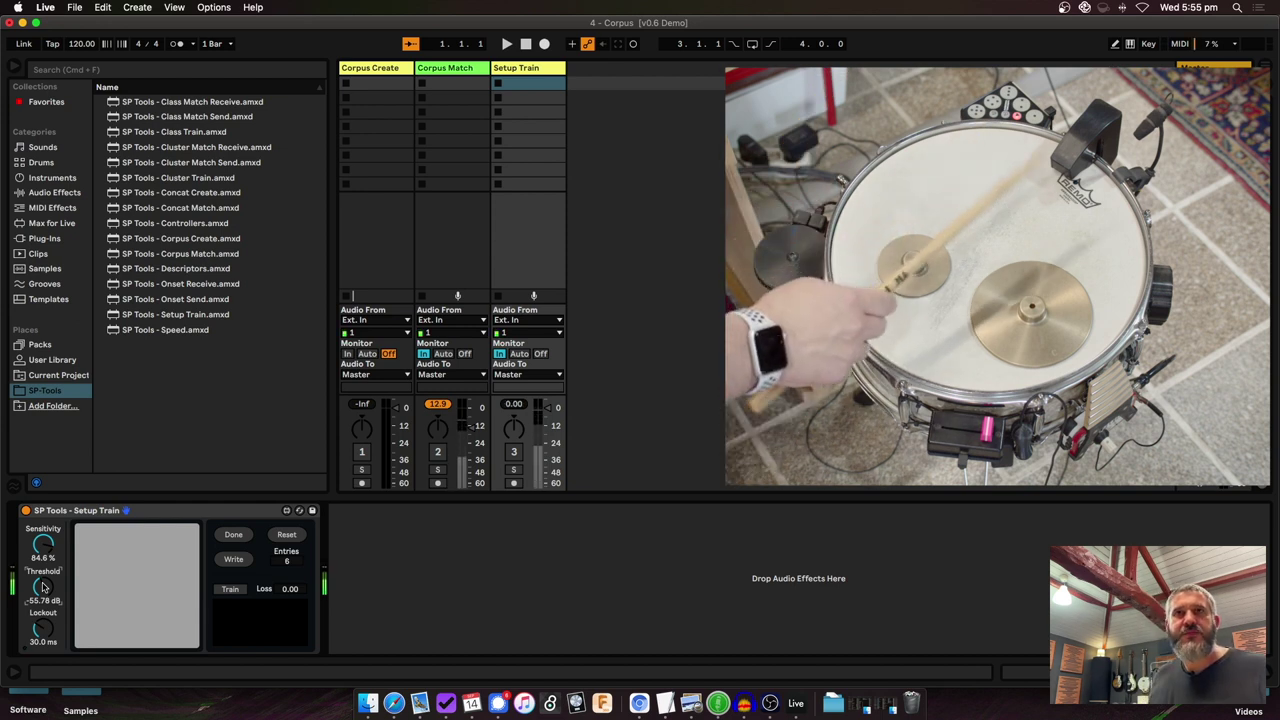
click(286, 535)
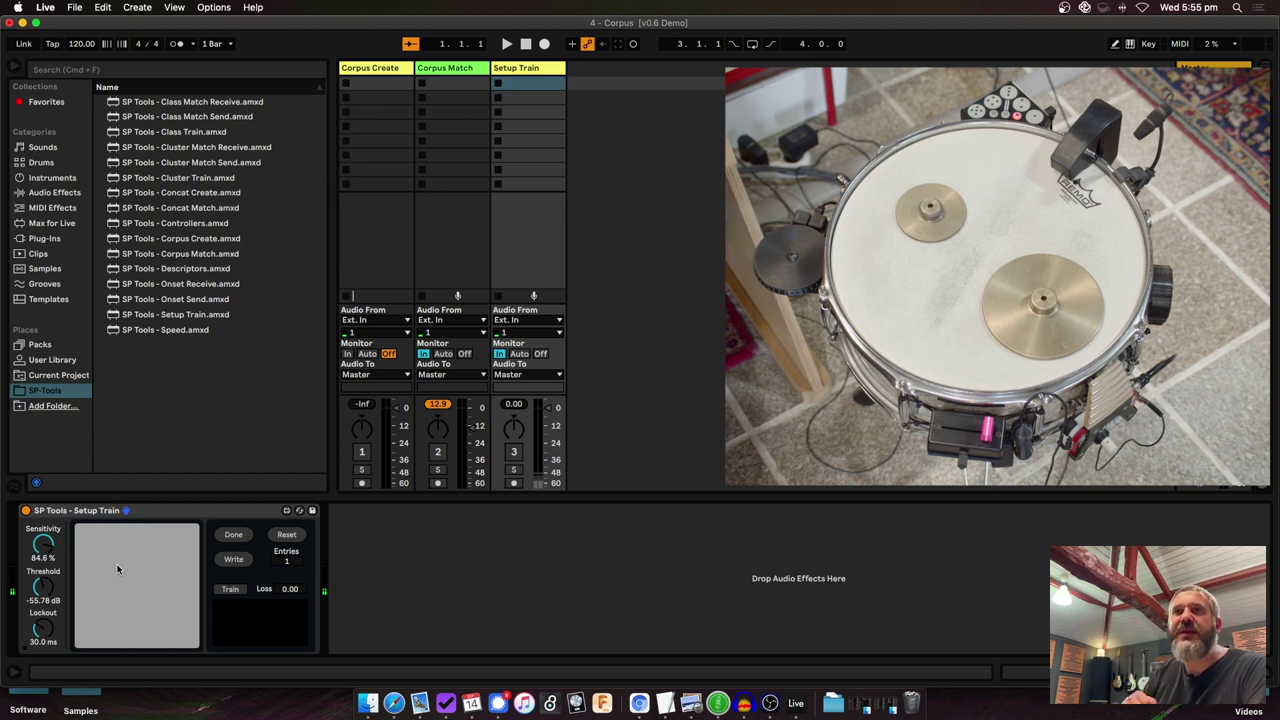
click(287, 536)
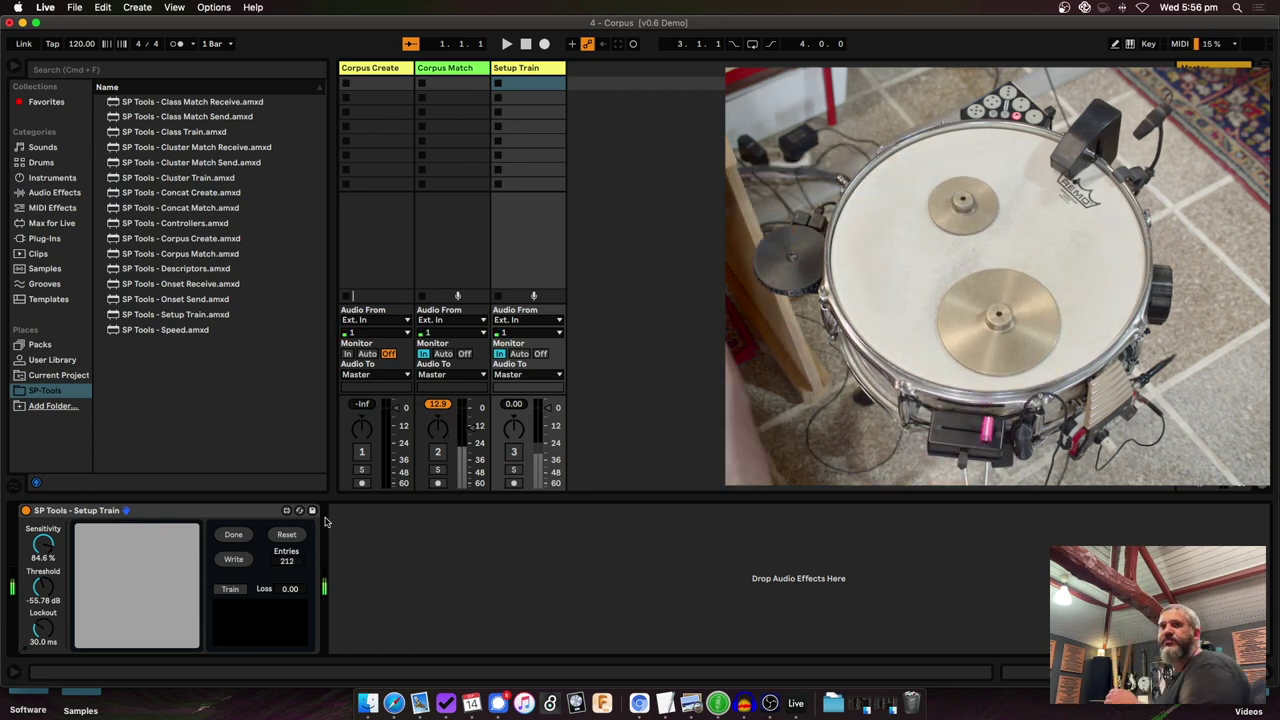
Finish collecting the played drum entries, train the Setup Train network on them, and stop the training.
click(237, 535)
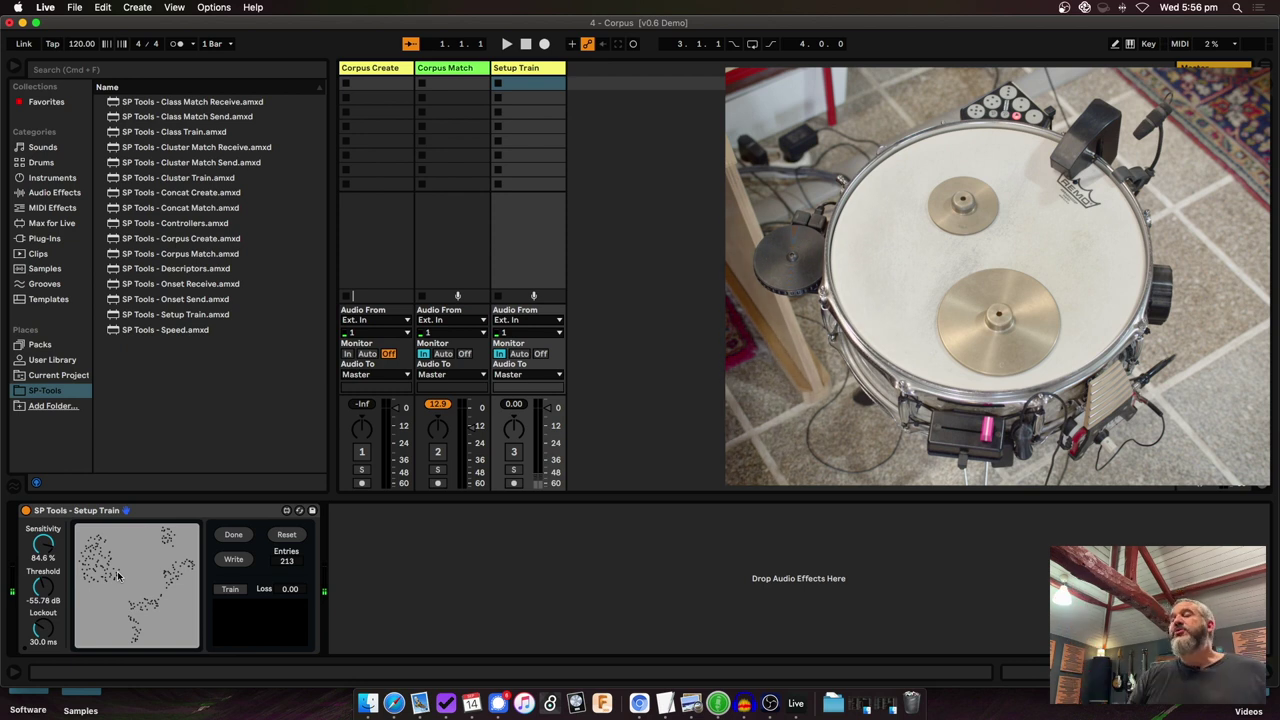
click(231, 590)
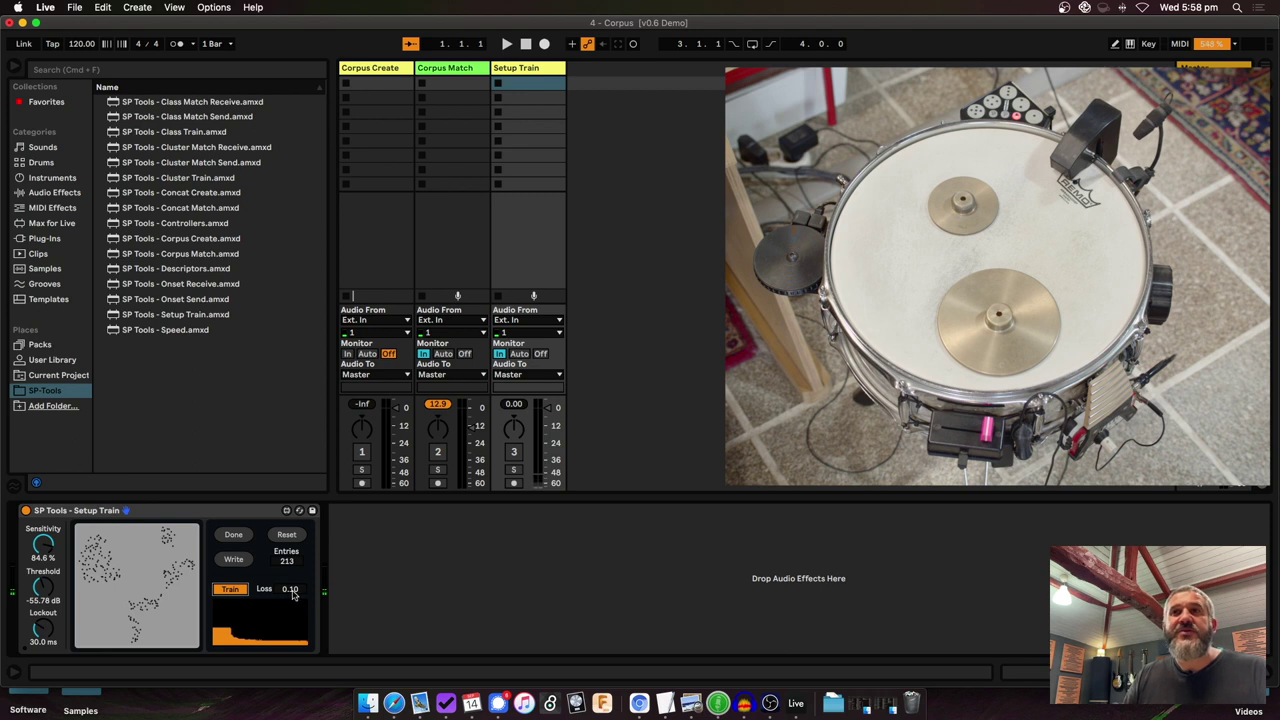
click(230, 590)
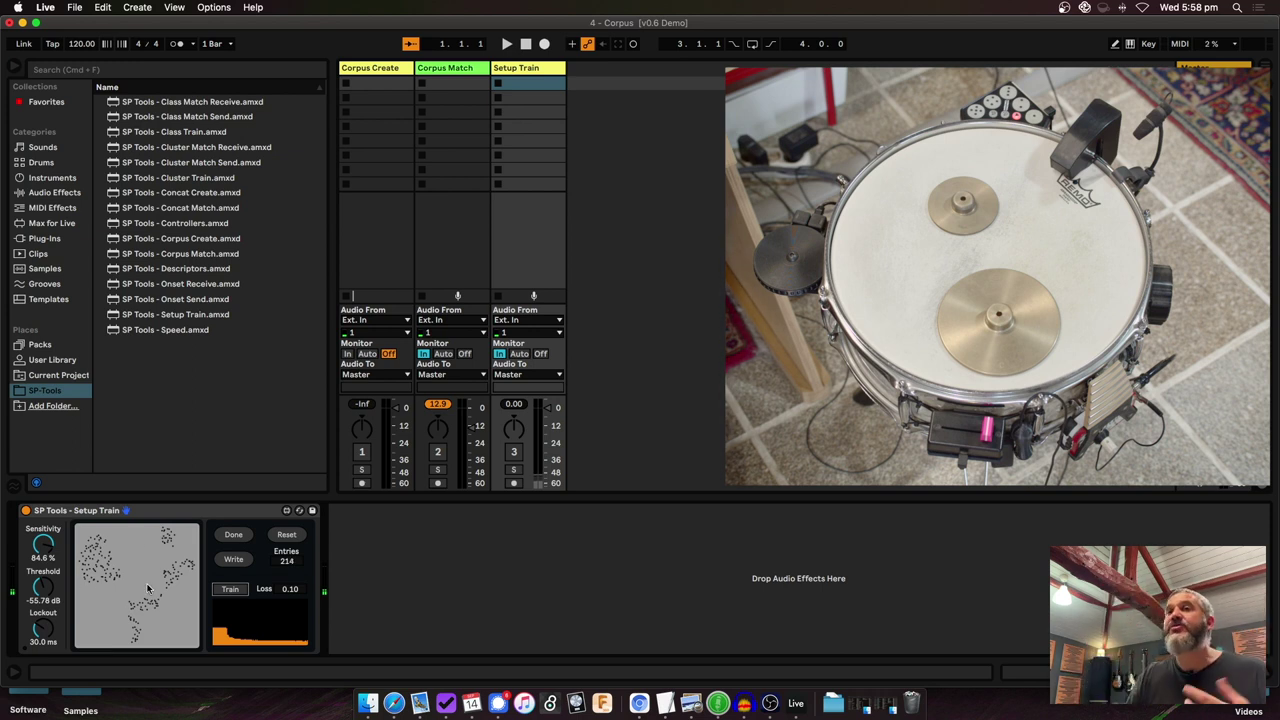
Write the trained setup as setup.json into the v0.6 Demo Project folder, replacing the existing file.
click(233, 562)
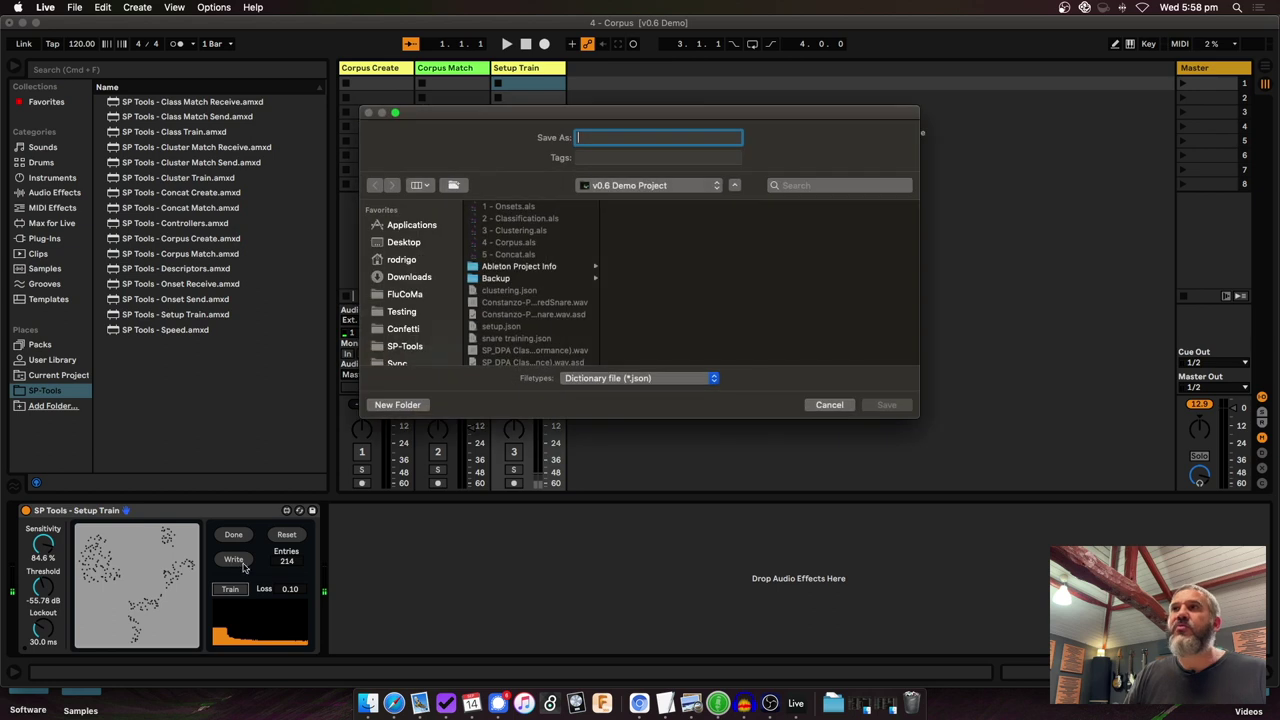
click(515, 331)
click(886, 405)
click(737, 201)
Load setup.json from the v0.6 Demo Project folder in Finder into the Corpus Match device, and return to Live.
click(465, 67)
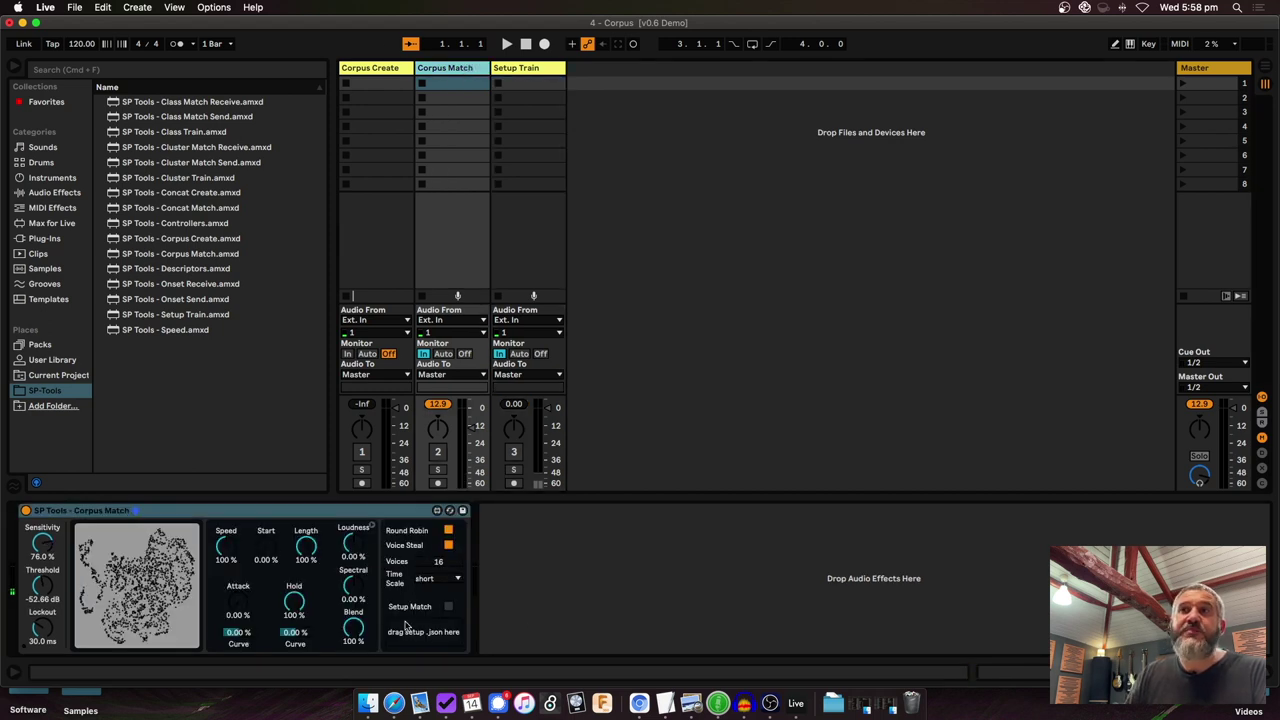
key(super+Tab)
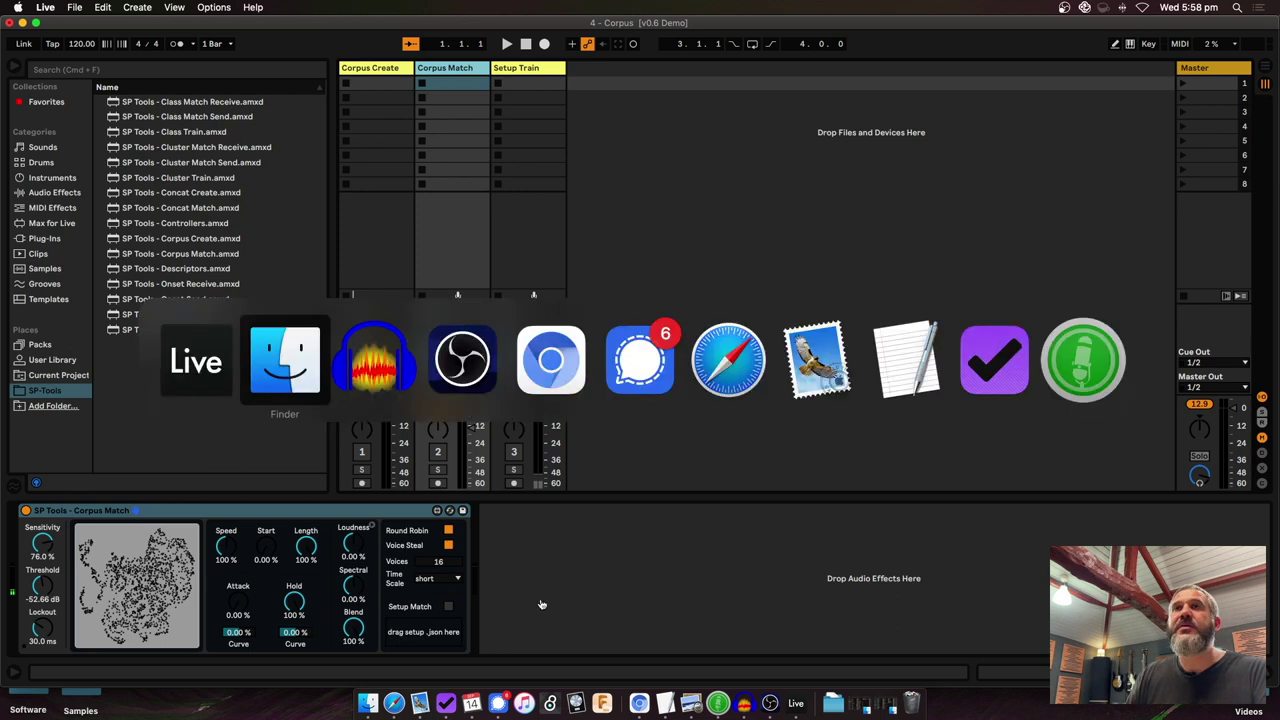
click(970, 200)
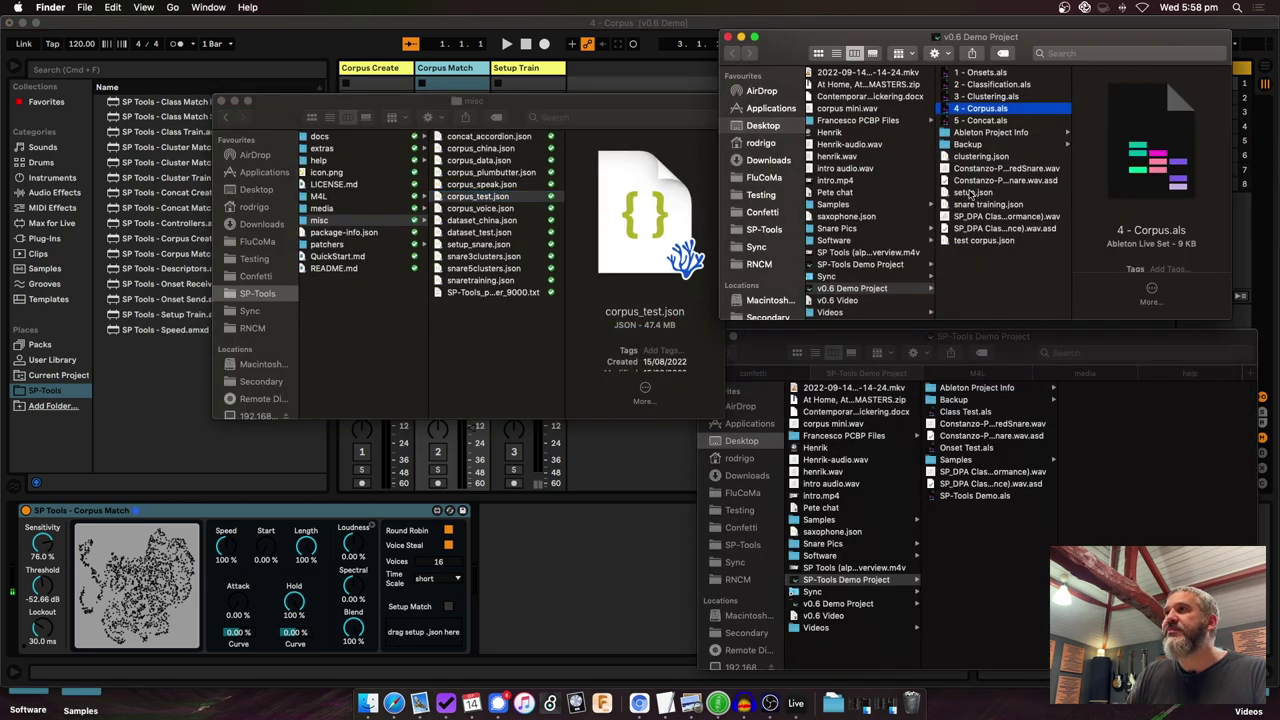
click(973, 193)
drag(970, 200, 431, 631)
click(505, 590)
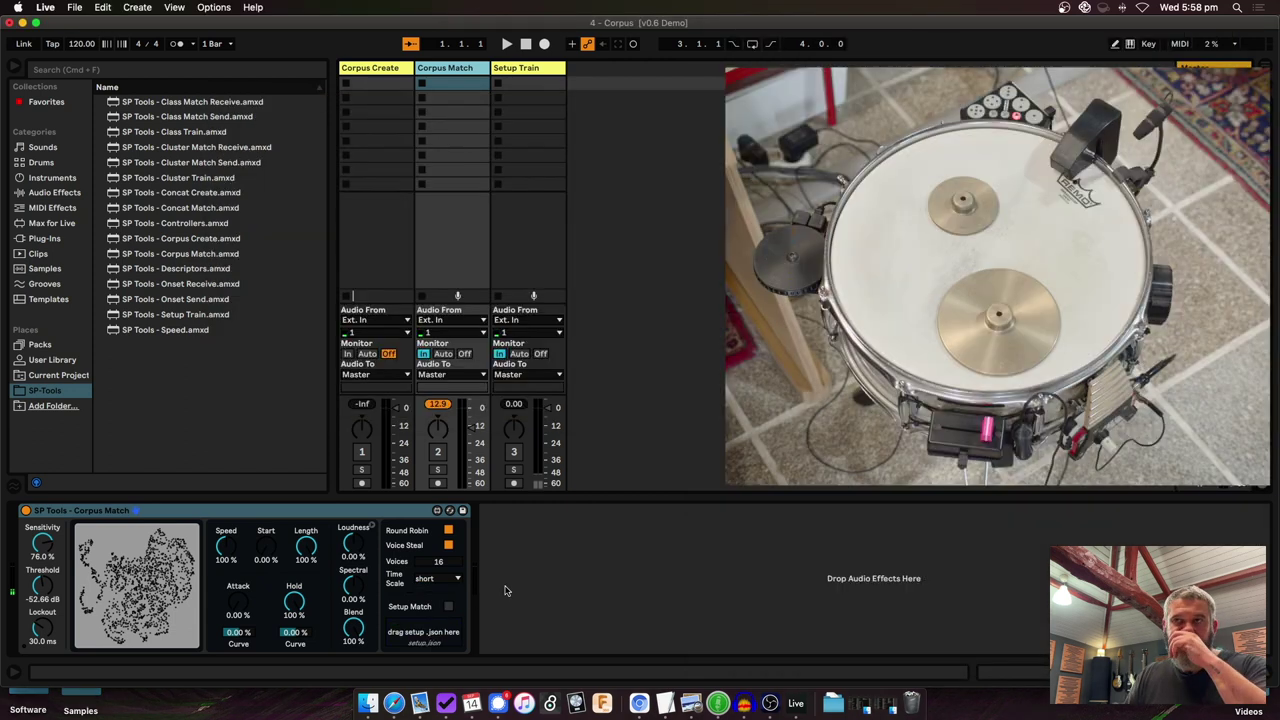
Reactivate the Corpus Match track, and compare matching with Setup Match off and on, leaving it on.
click(449, 607)
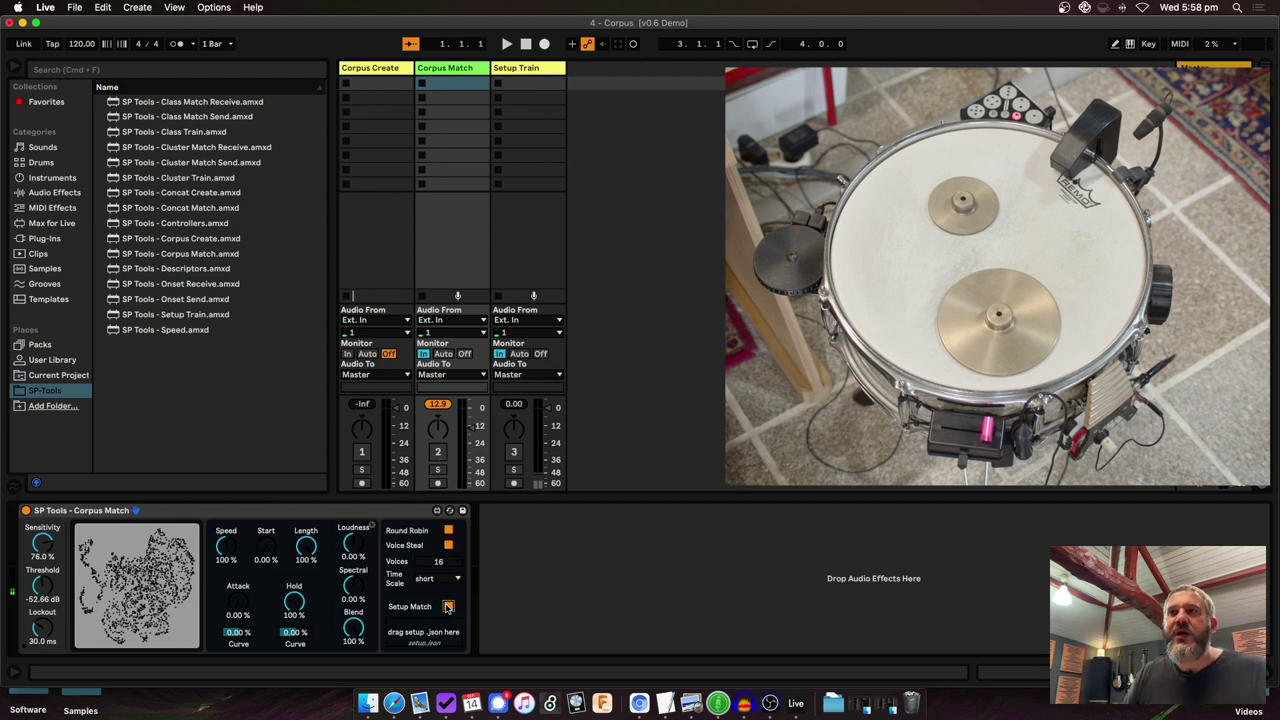
click(437, 452)
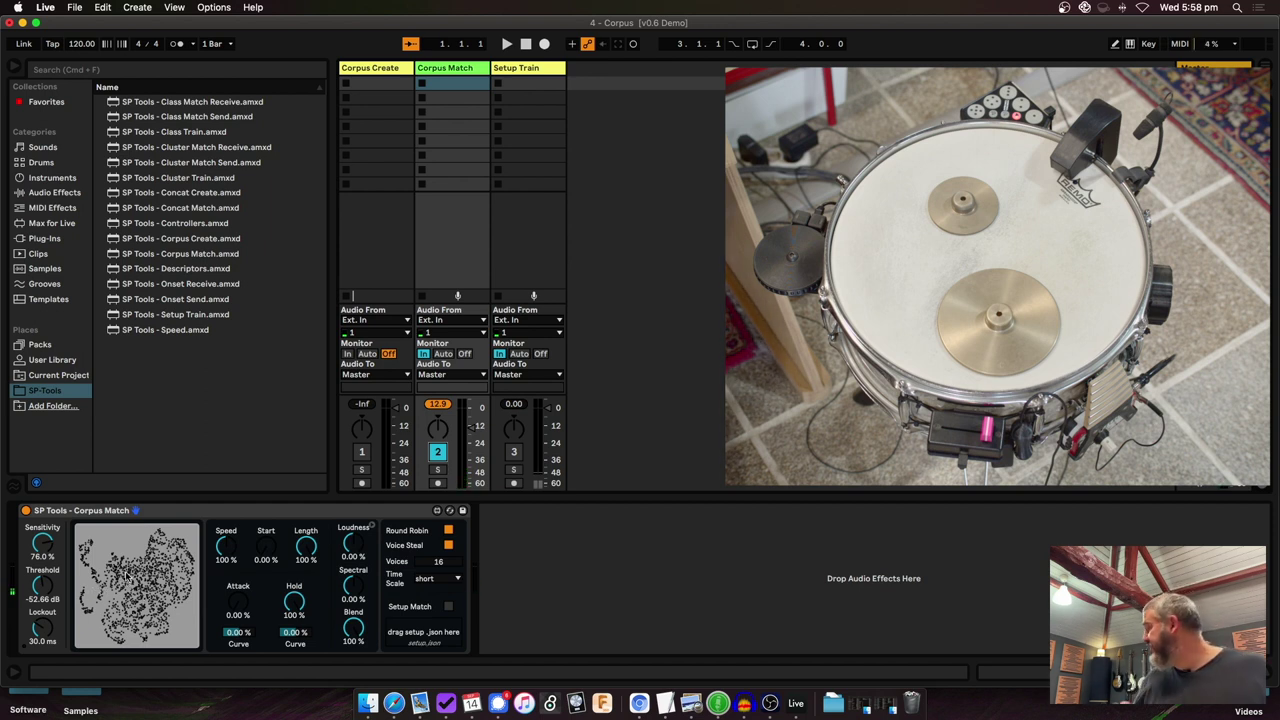
click(448, 606)
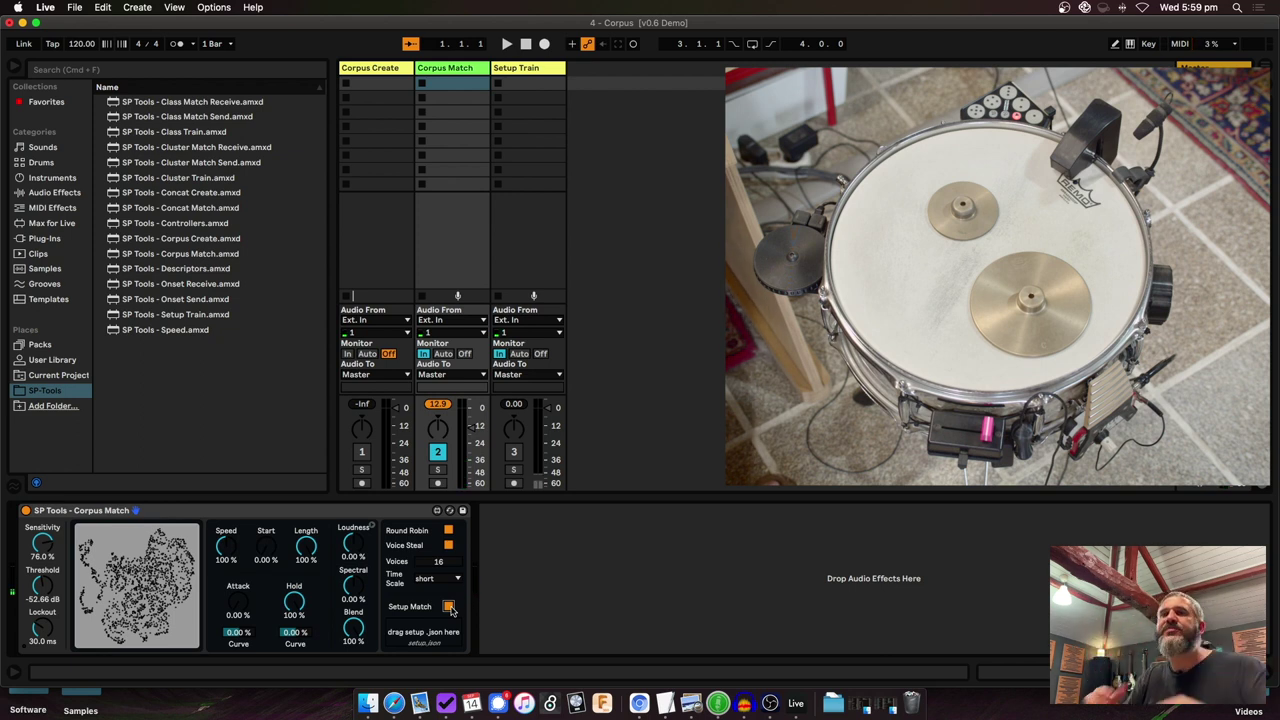
Set the Corpus Match Time Scale to predicted, and try a different Speed before resetting it to 100%.
click(433, 580)
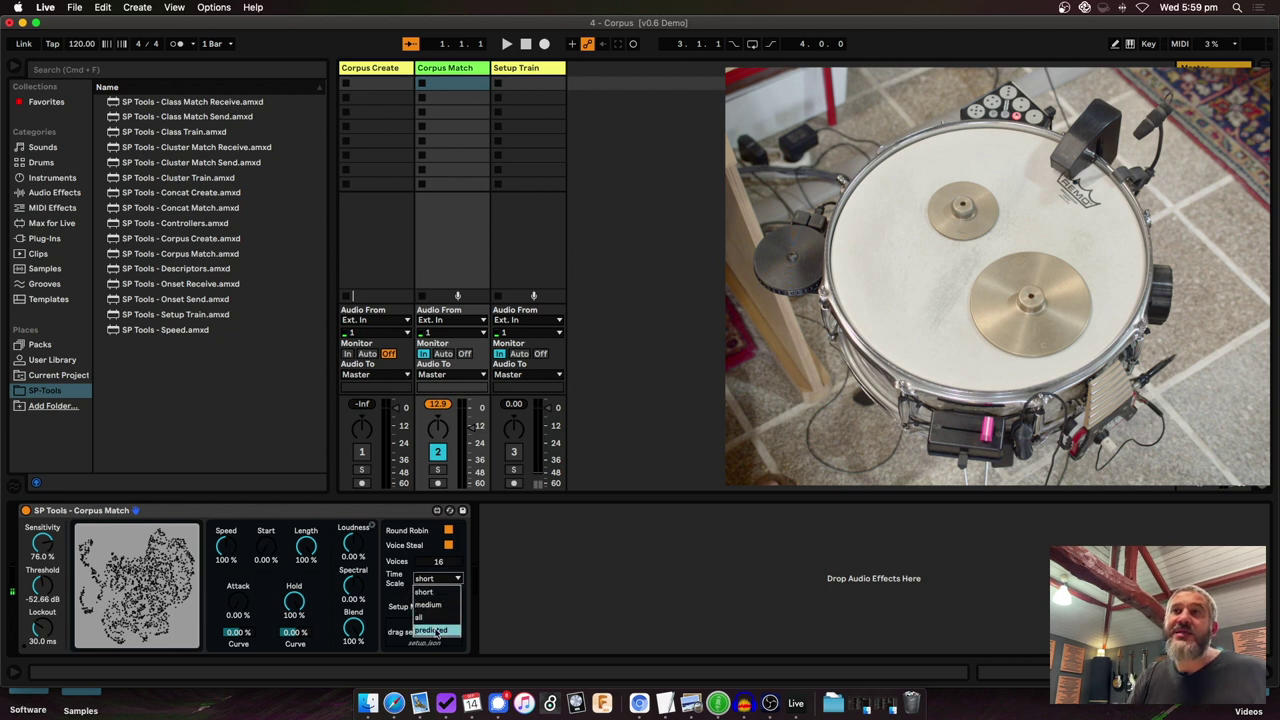
click(436, 631)
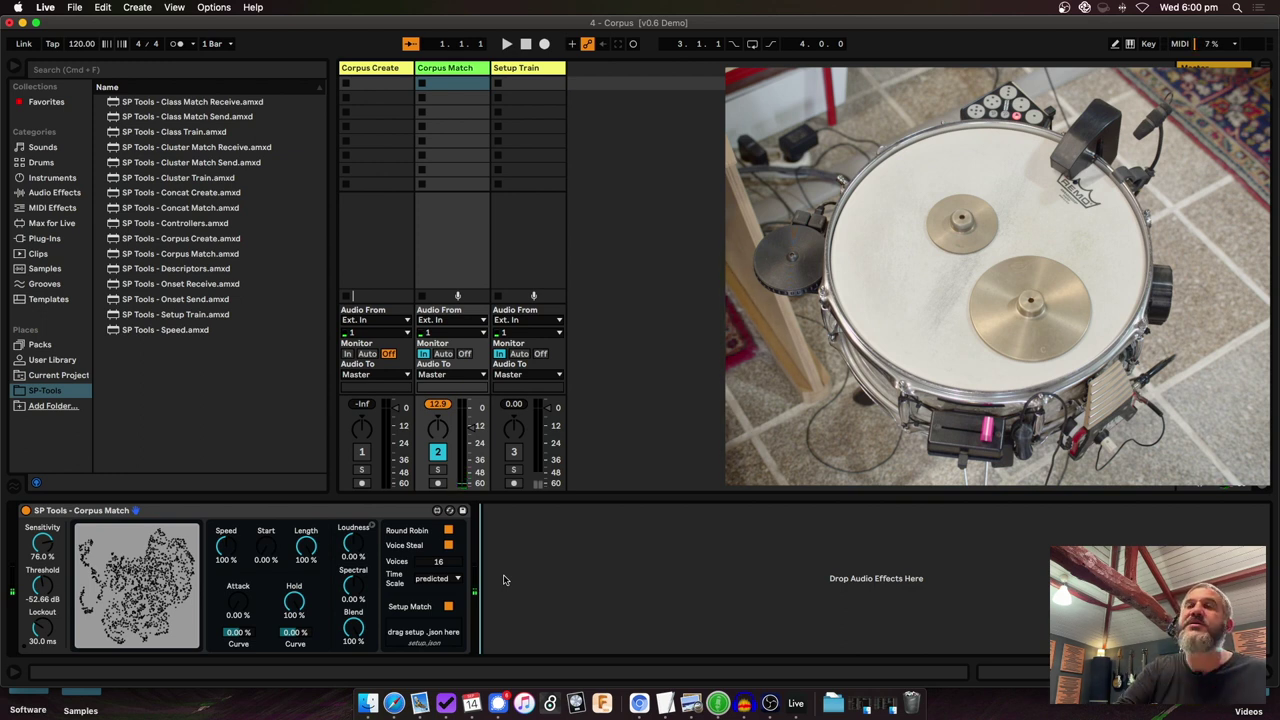
drag(228, 548, 228, 572)
double_click(230, 552)
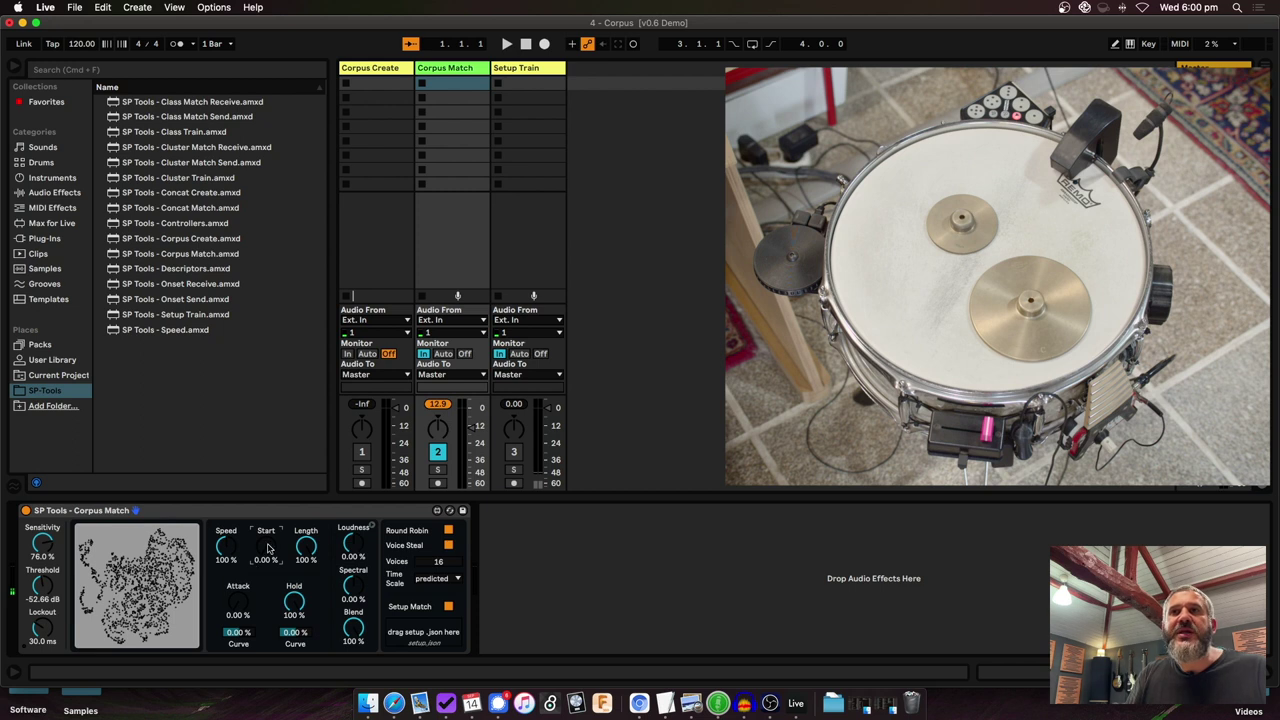
double_click(266, 548)
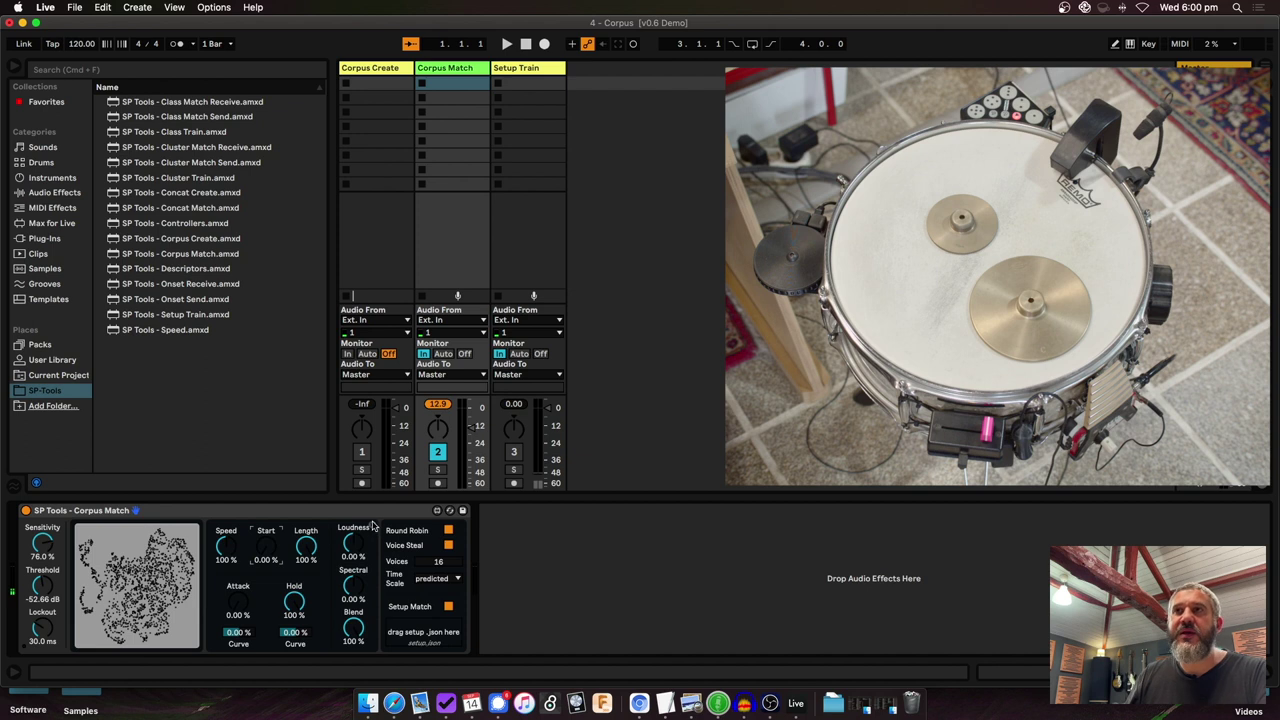
click(372, 527)
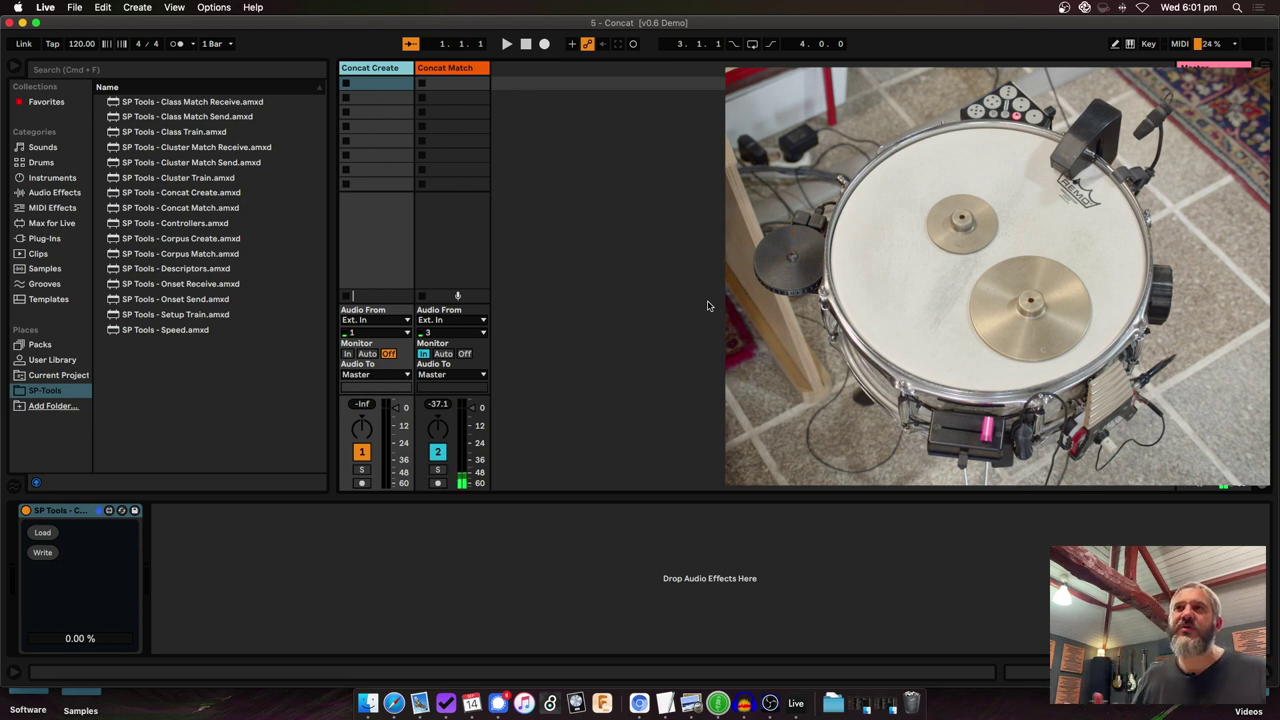
Deactivate the Concat Match track, view its devices, and return to the Concat Create track.
click(438, 453)
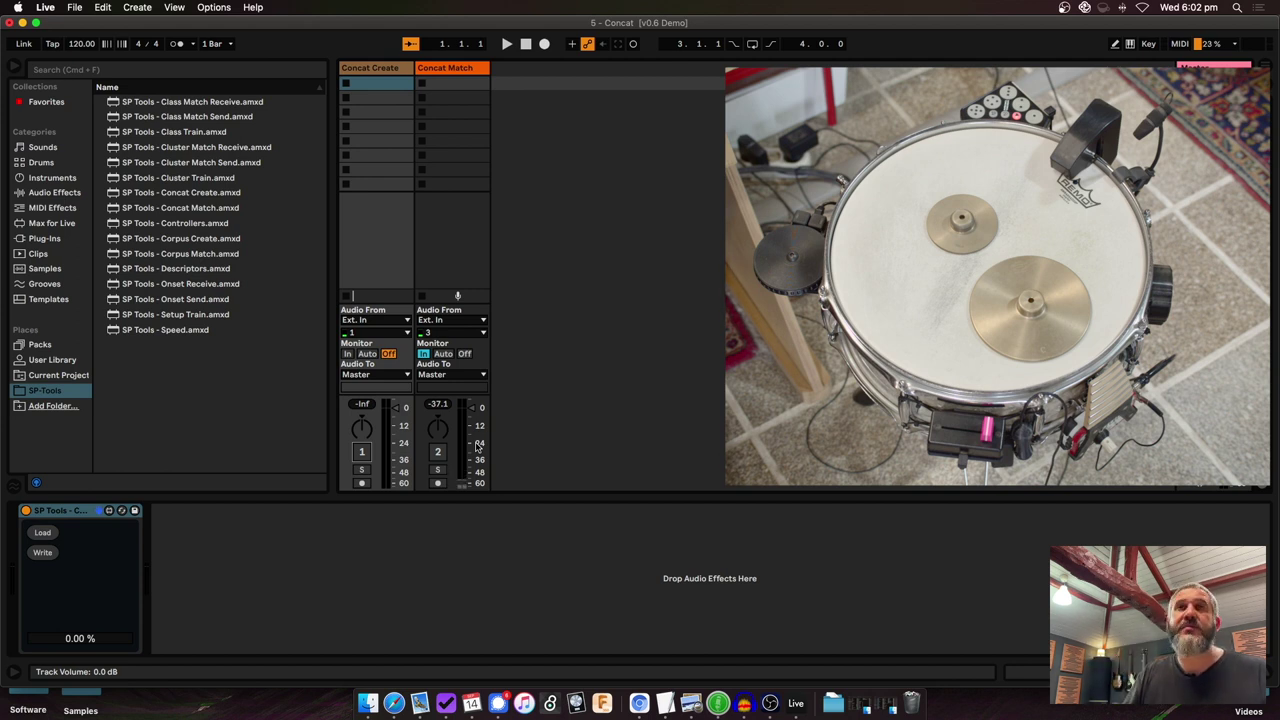
click(380, 68)
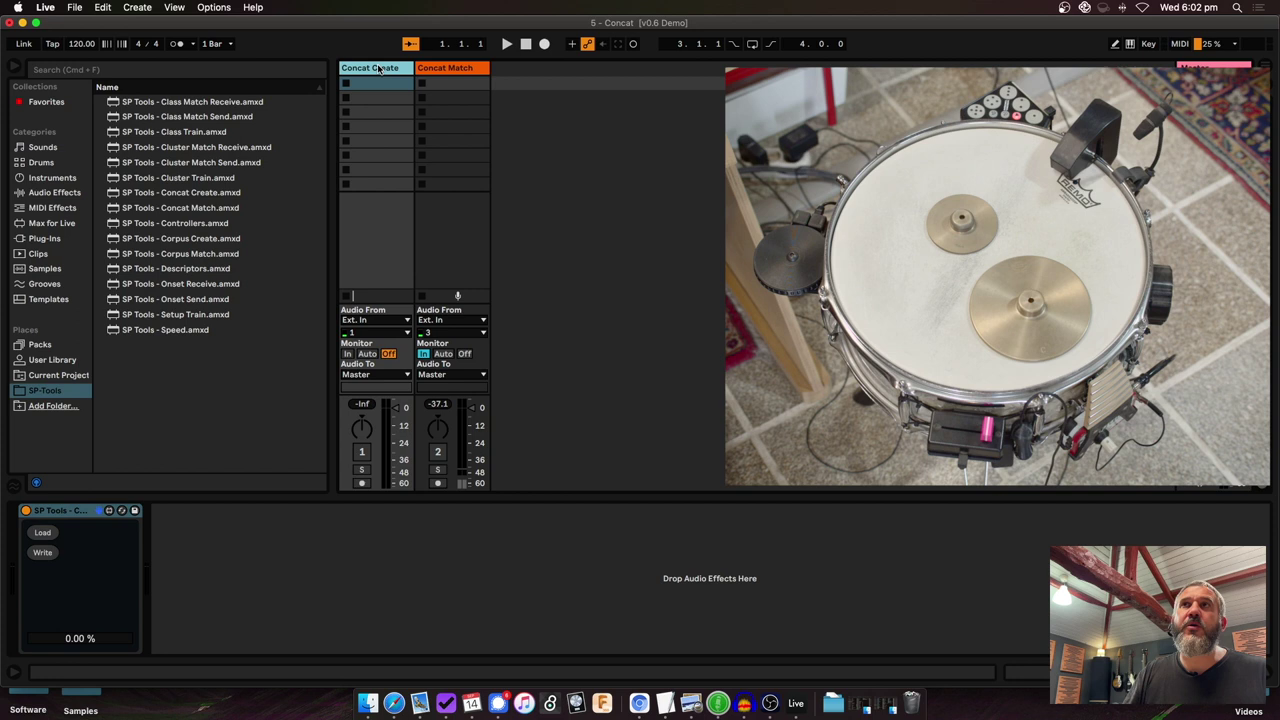
click(462, 66)
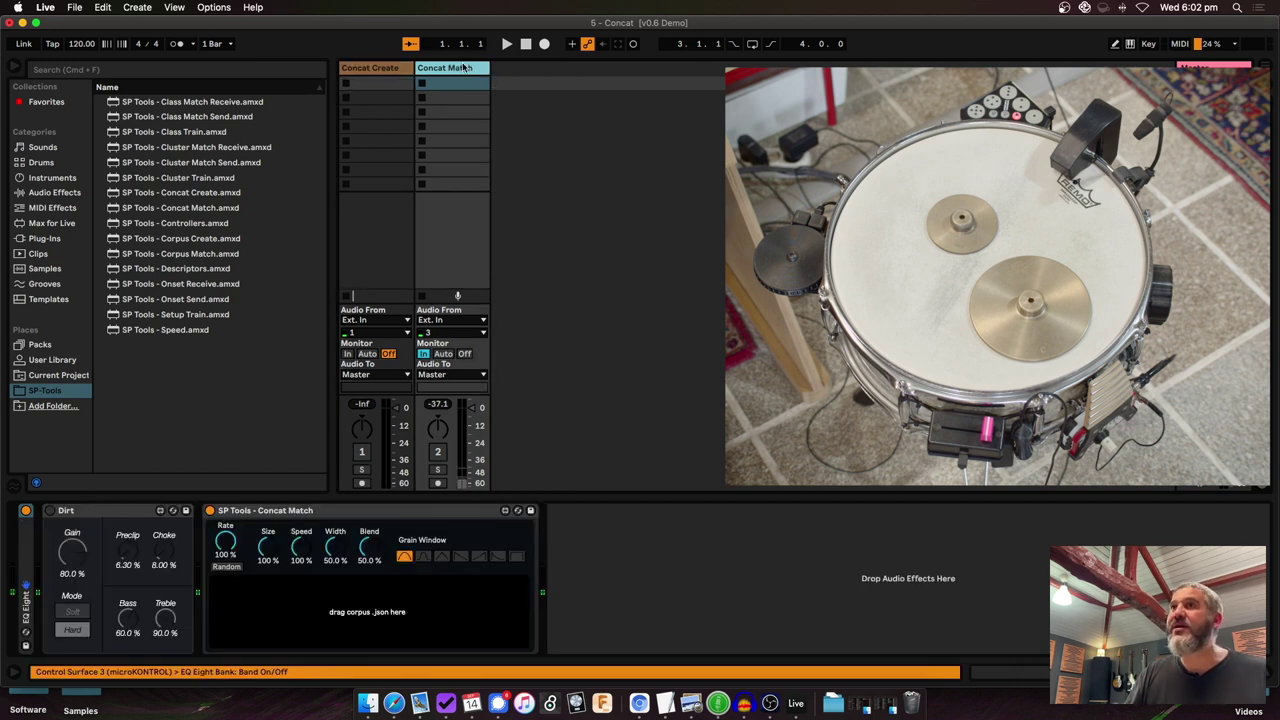
click(365, 67)
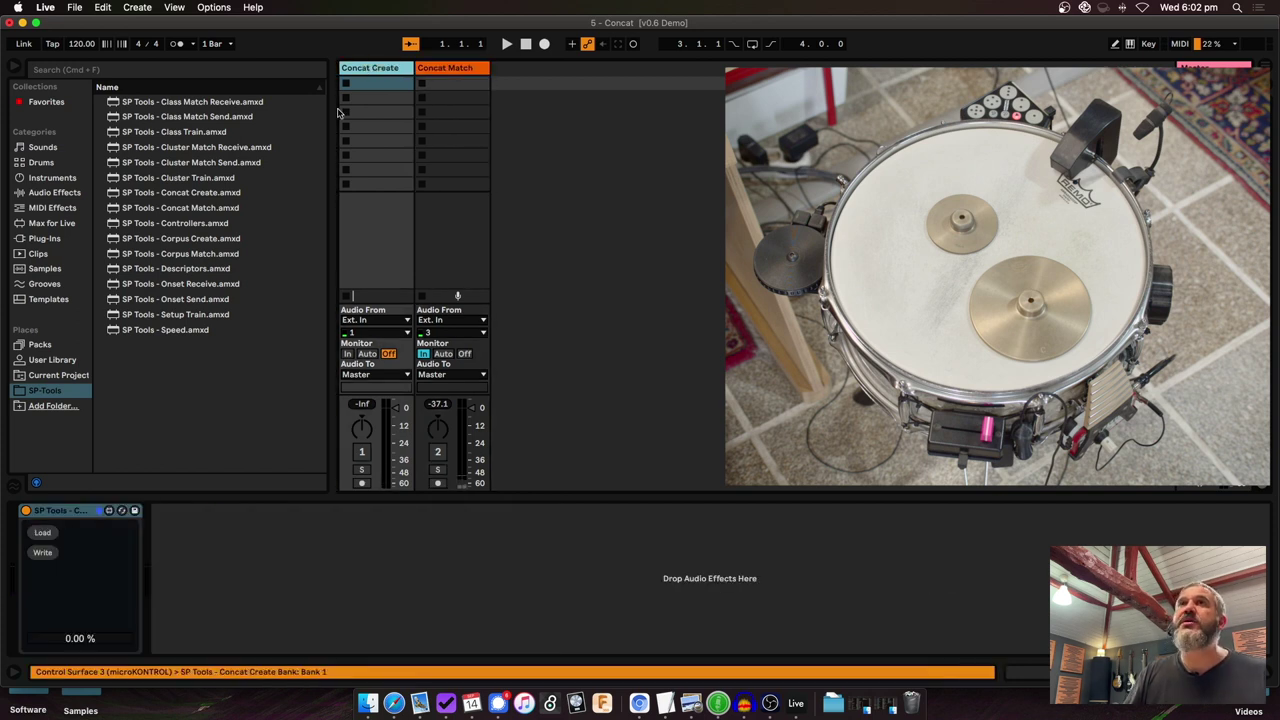
Load corpus mini.wav from the Desktop into the Concat Create device.
click(30, 533)
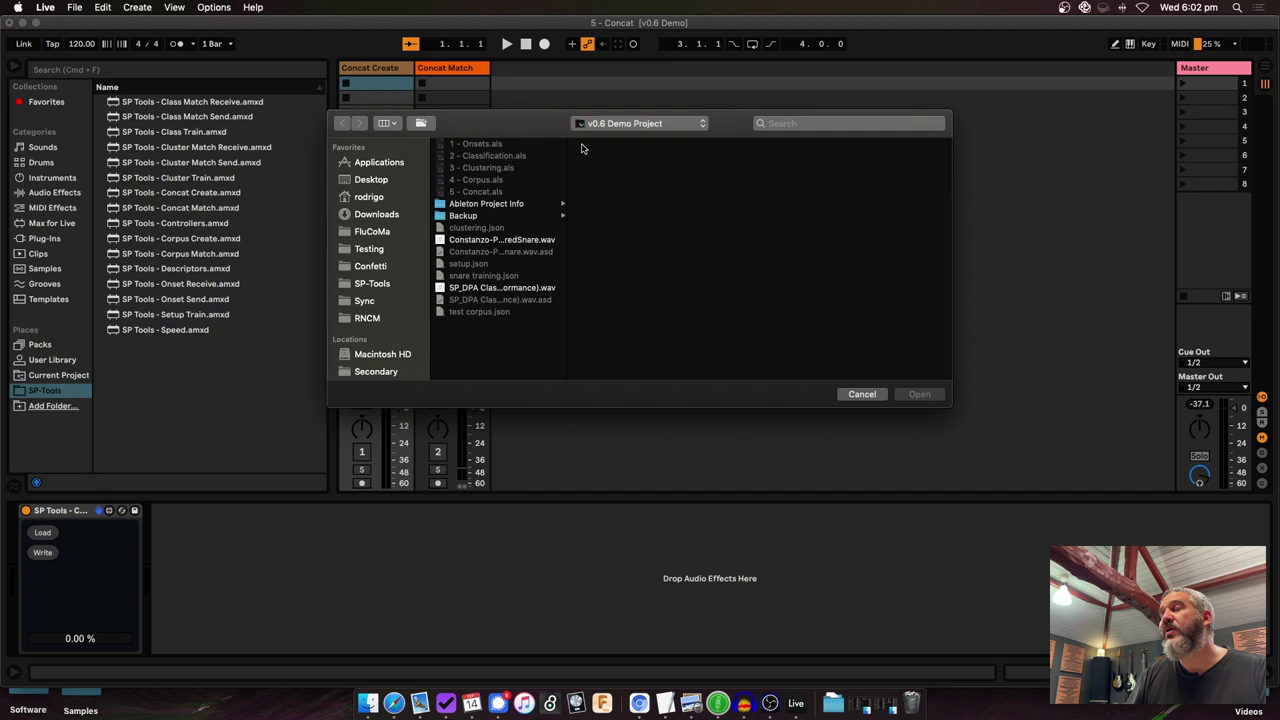
key(super+shift+d)
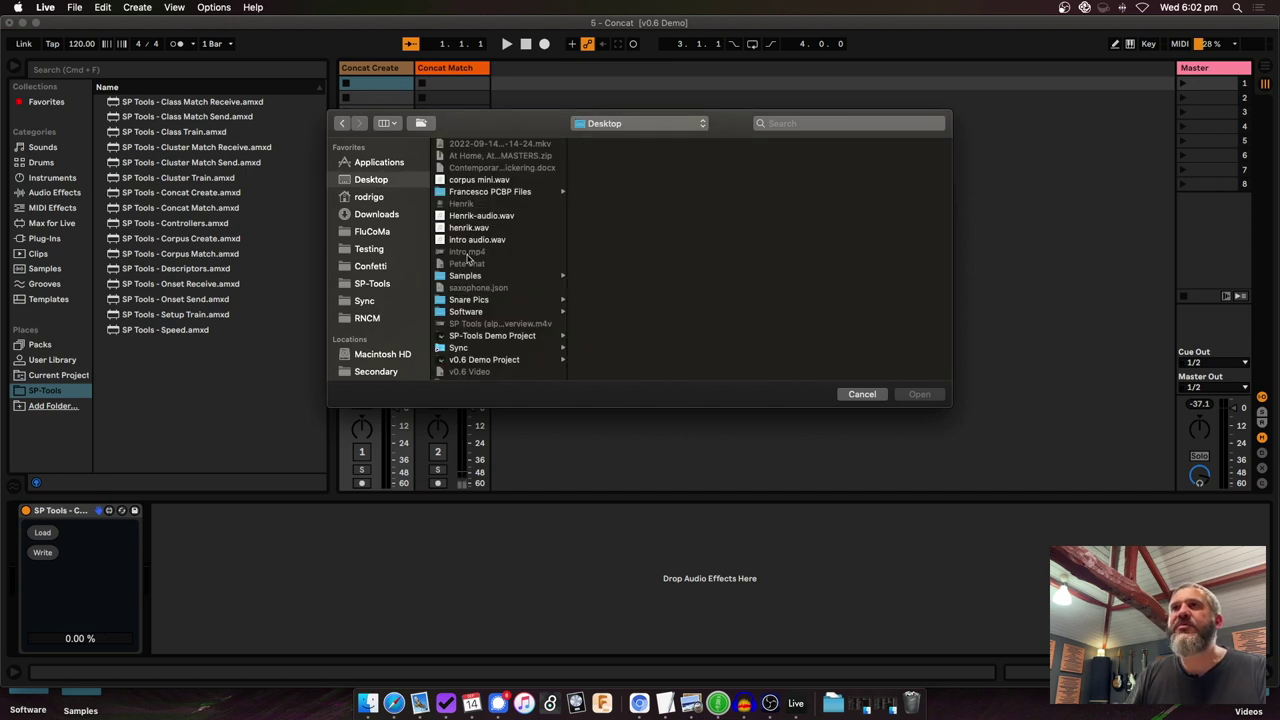
click(490, 180)
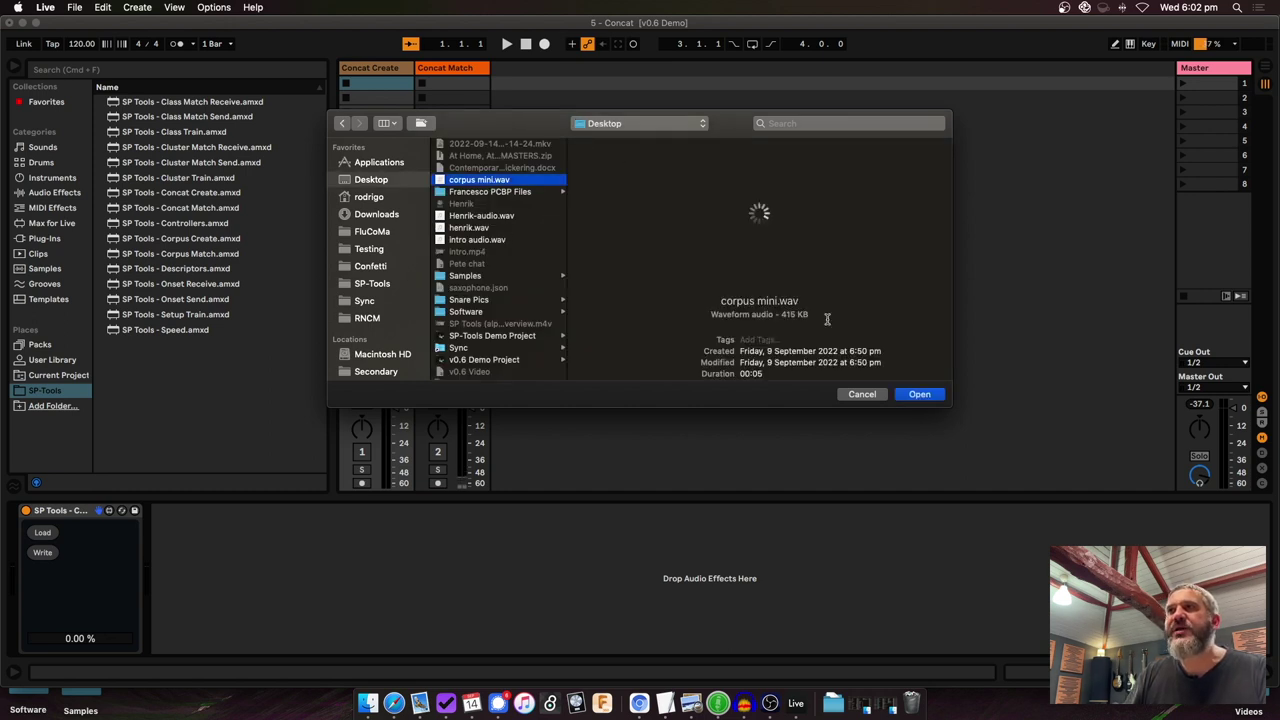
click(920, 394)
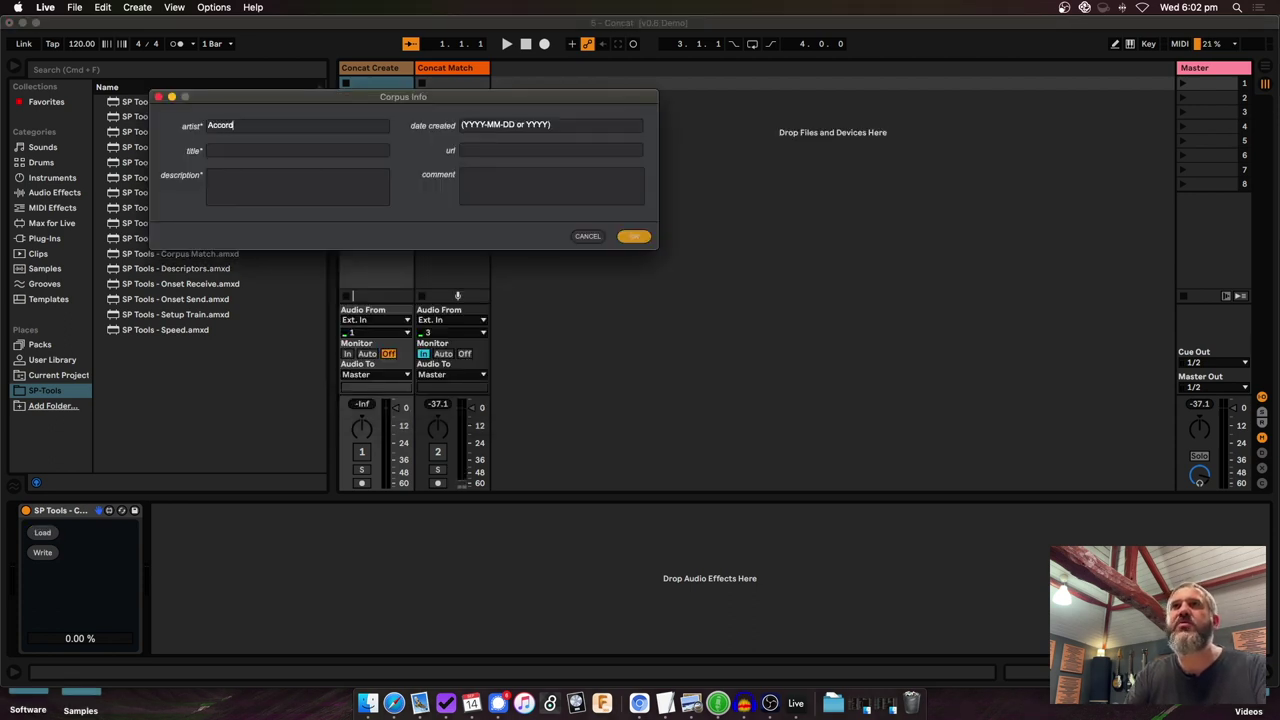
Fill in the corpus info with the artist's full name, the title Accordion Noise and a short description, and create the corpus.
key(super+a)
text(Rodri)
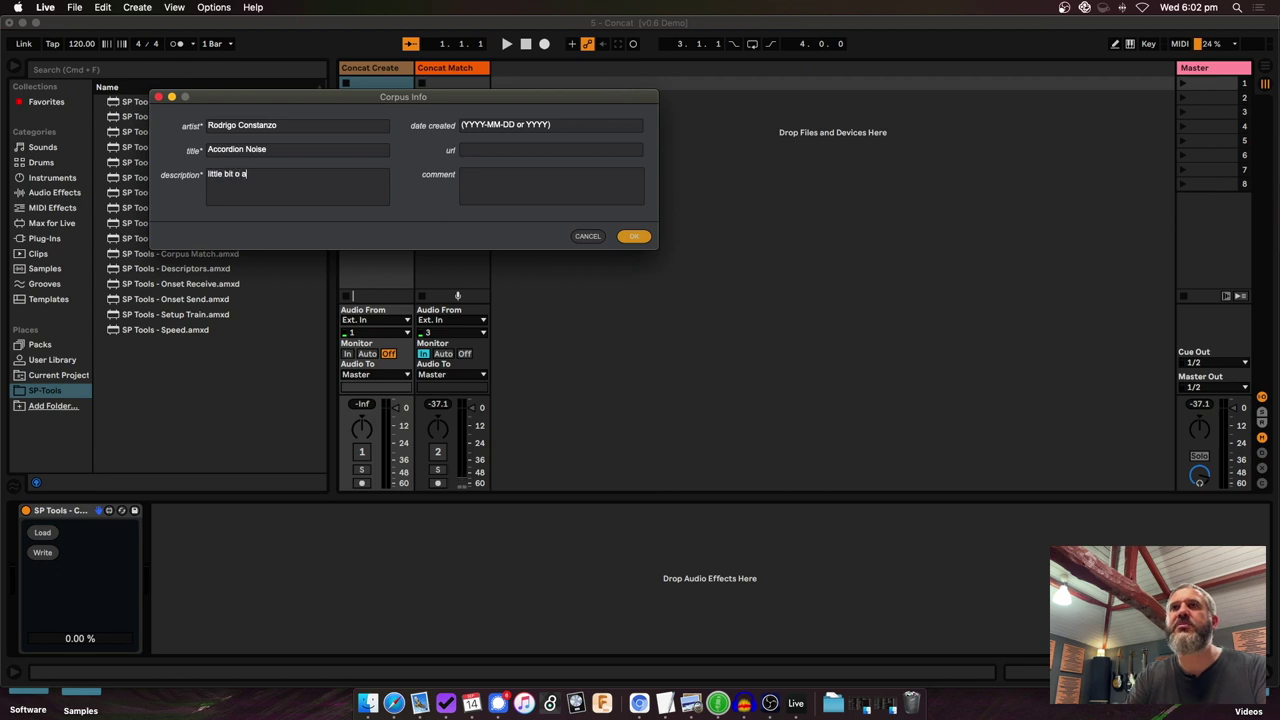
click(640, 235)
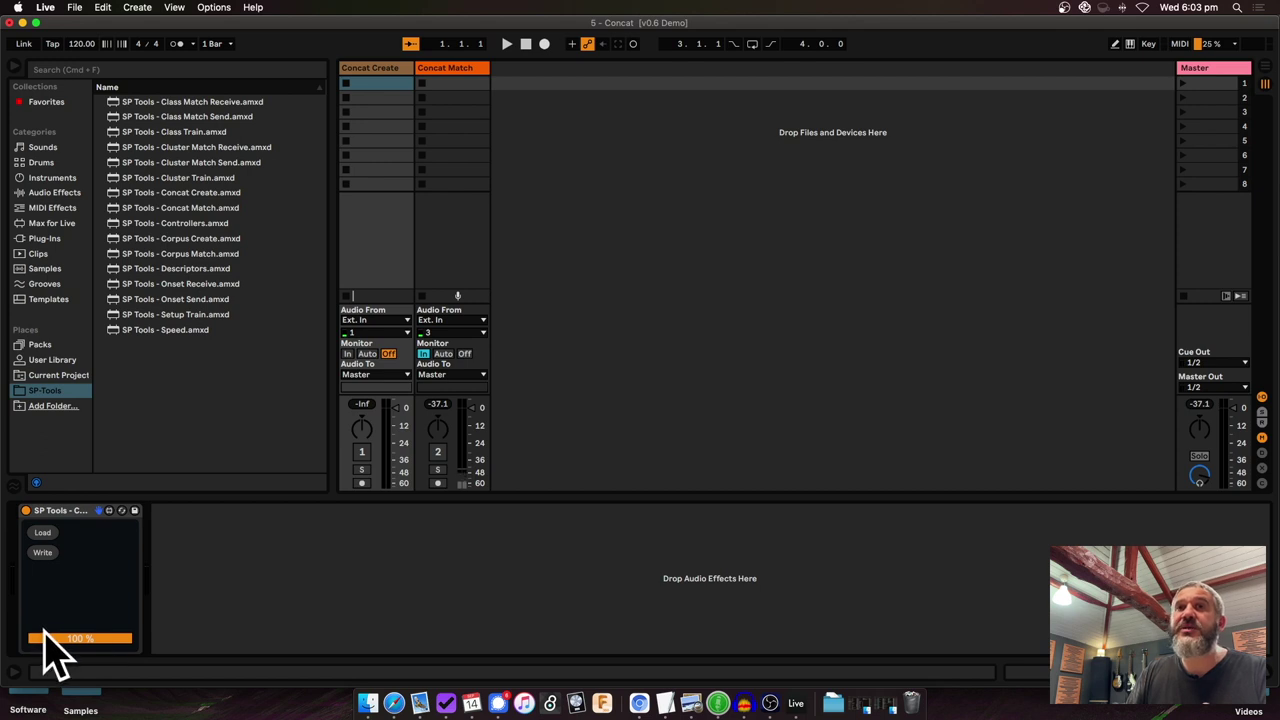
Write the analysed corpus as "concat corpus mini" in JSON format into the v0.6 Demo Project folder.
click(43, 553)
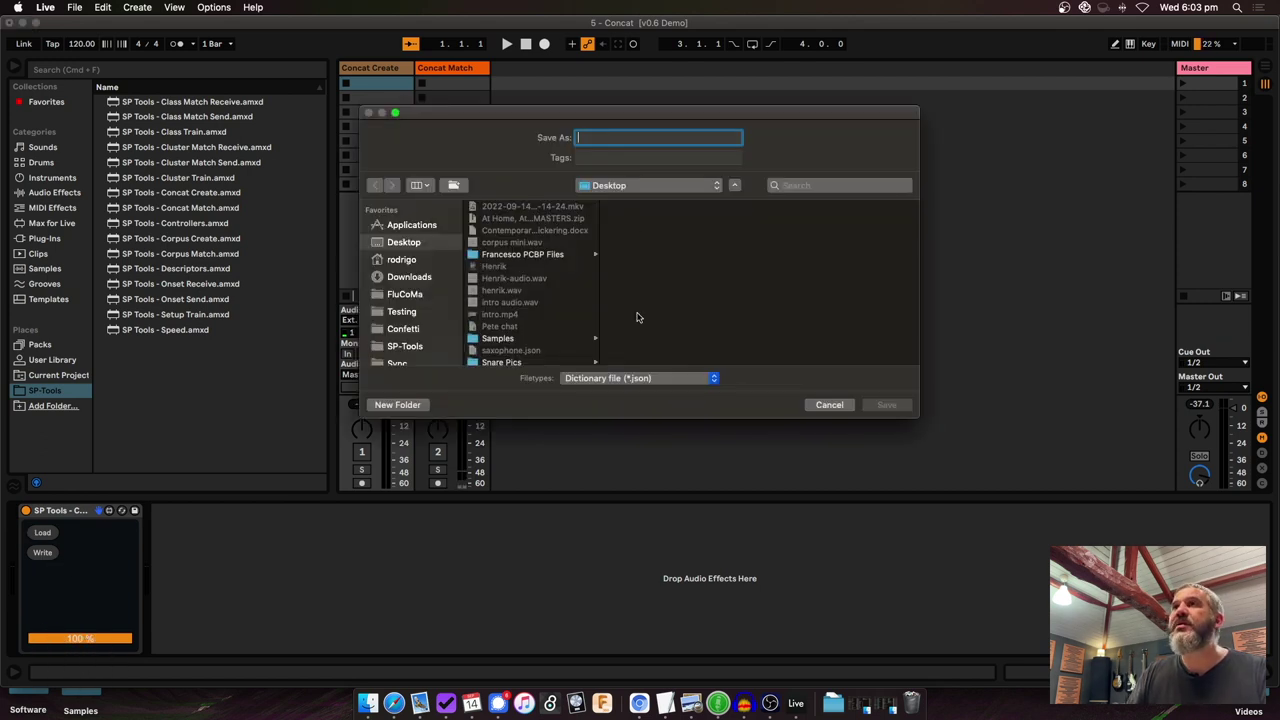
scroll(530, 274, down, 3)
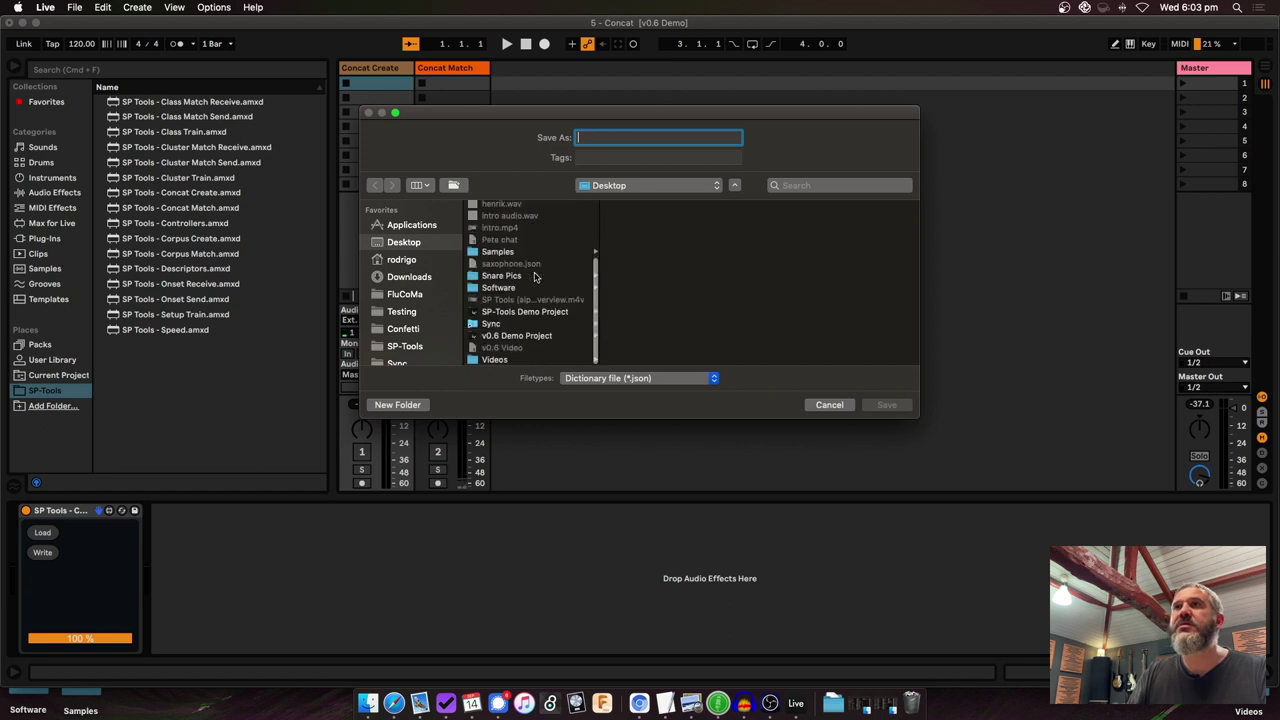
click(531, 312)
click(537, 336)
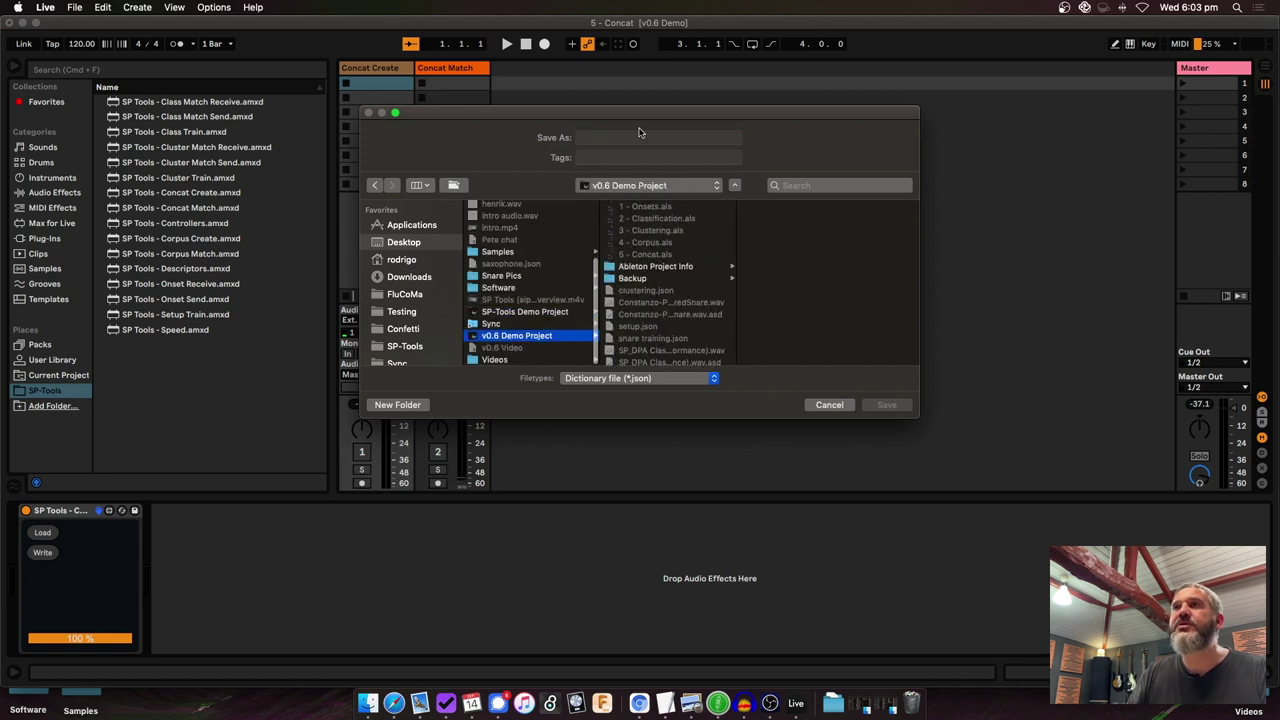
click(620, 137)
text(concat co)
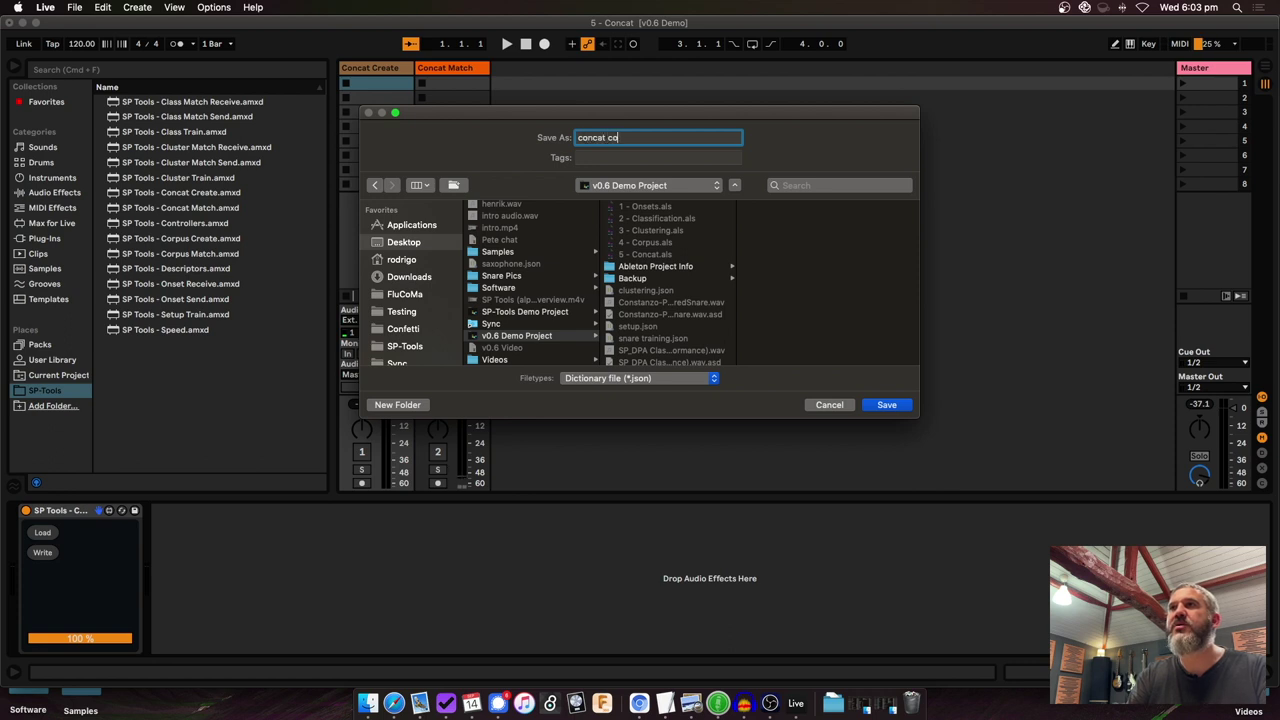
text(rpus mini)
key(Return)
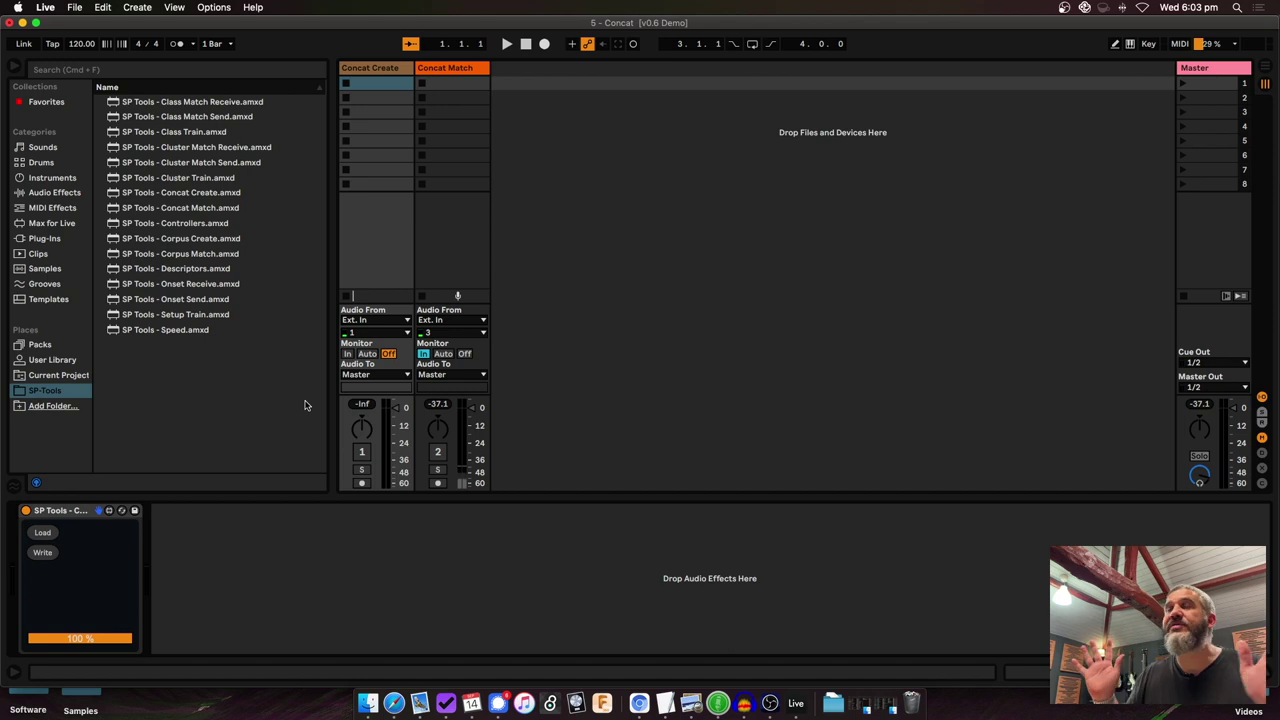
Show the Concat Match track, examine its EQ Eight settings, fold the EQ again, and briefly monitor the track.
click(452, 68)
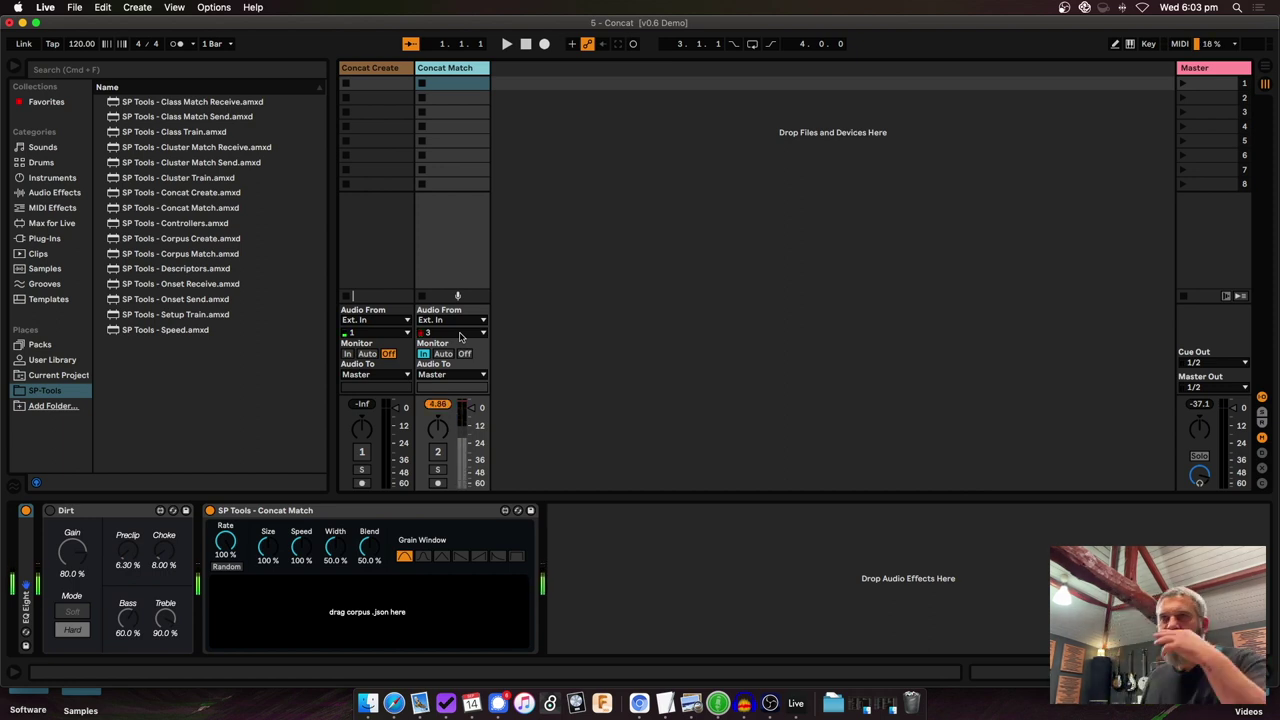
double_click(28, 557)
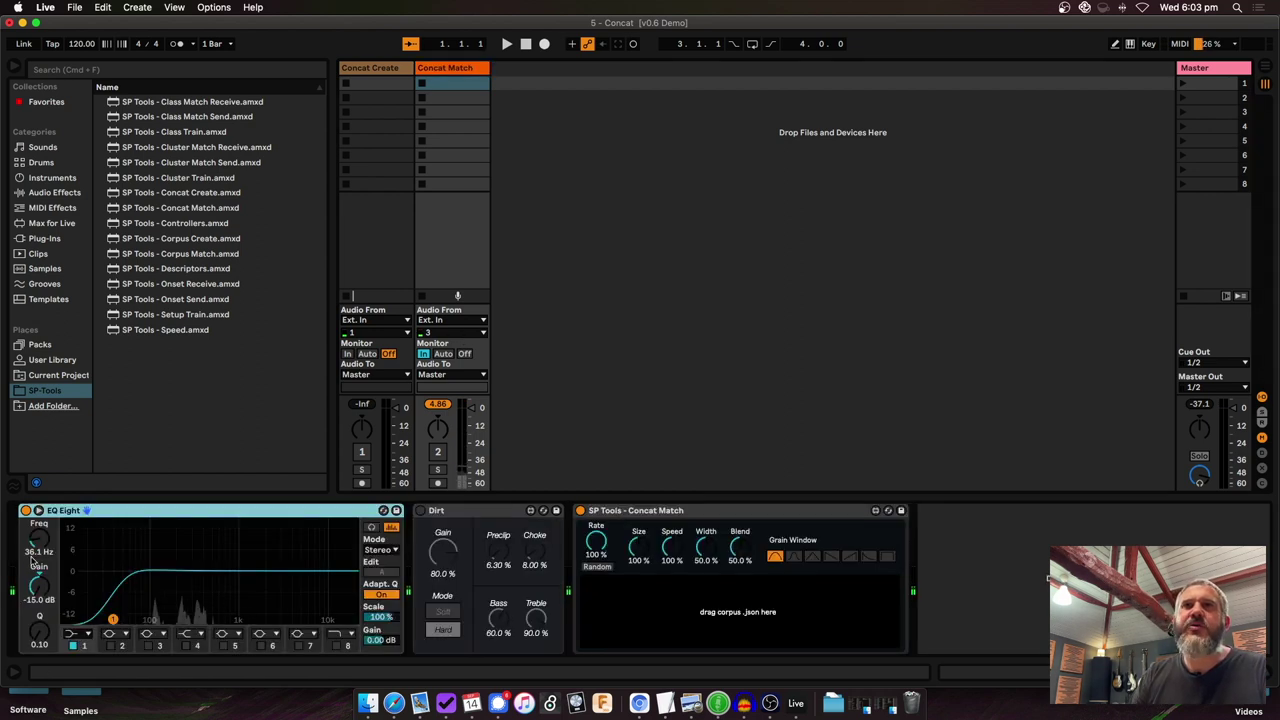
double_click(159, 511)
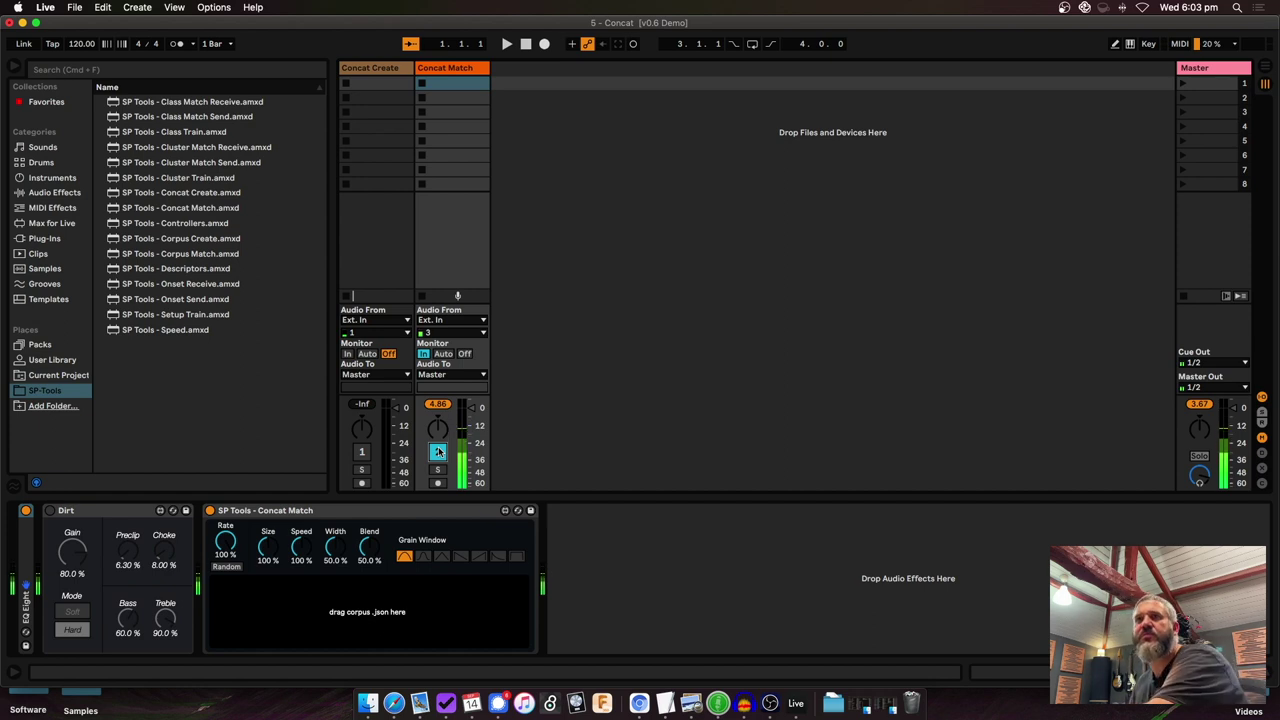
click(438, 452)
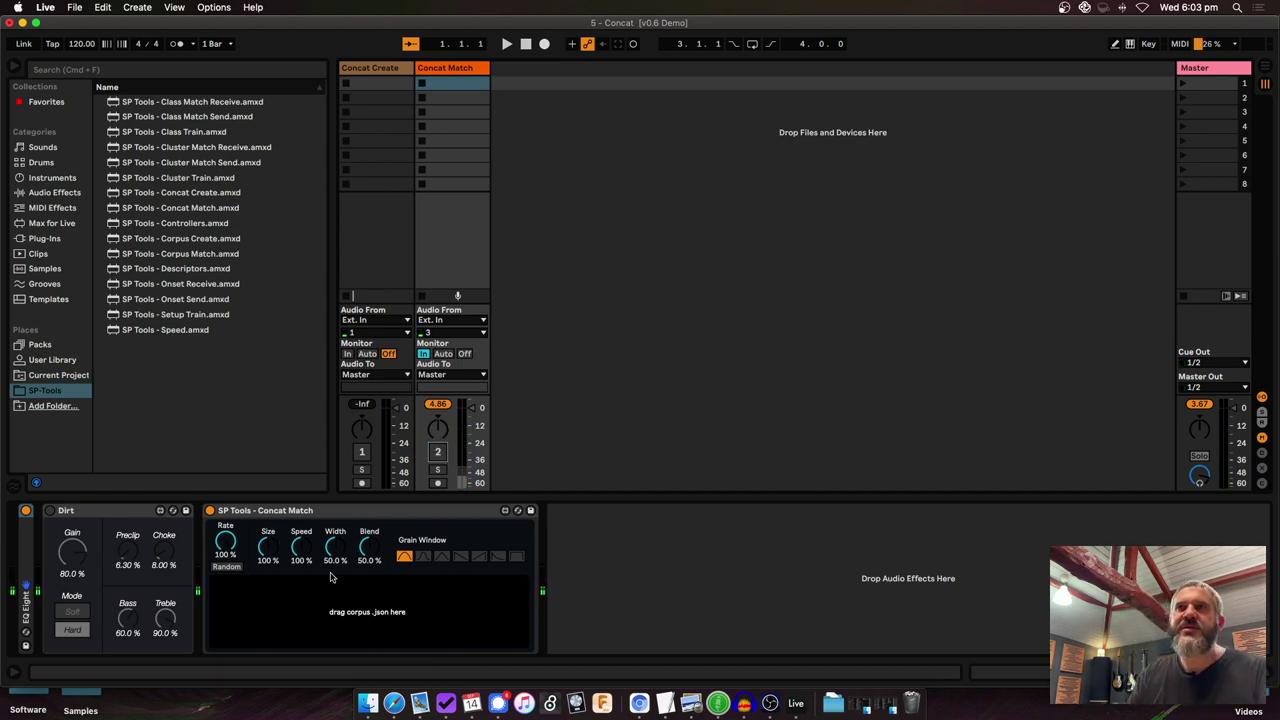
Load concat_accordion.json from the SP-Tools misc folder in Finder into the Concat Match device, and return to Live.
key(super+Tab)
key(super+Tab)
key(super+Tab)
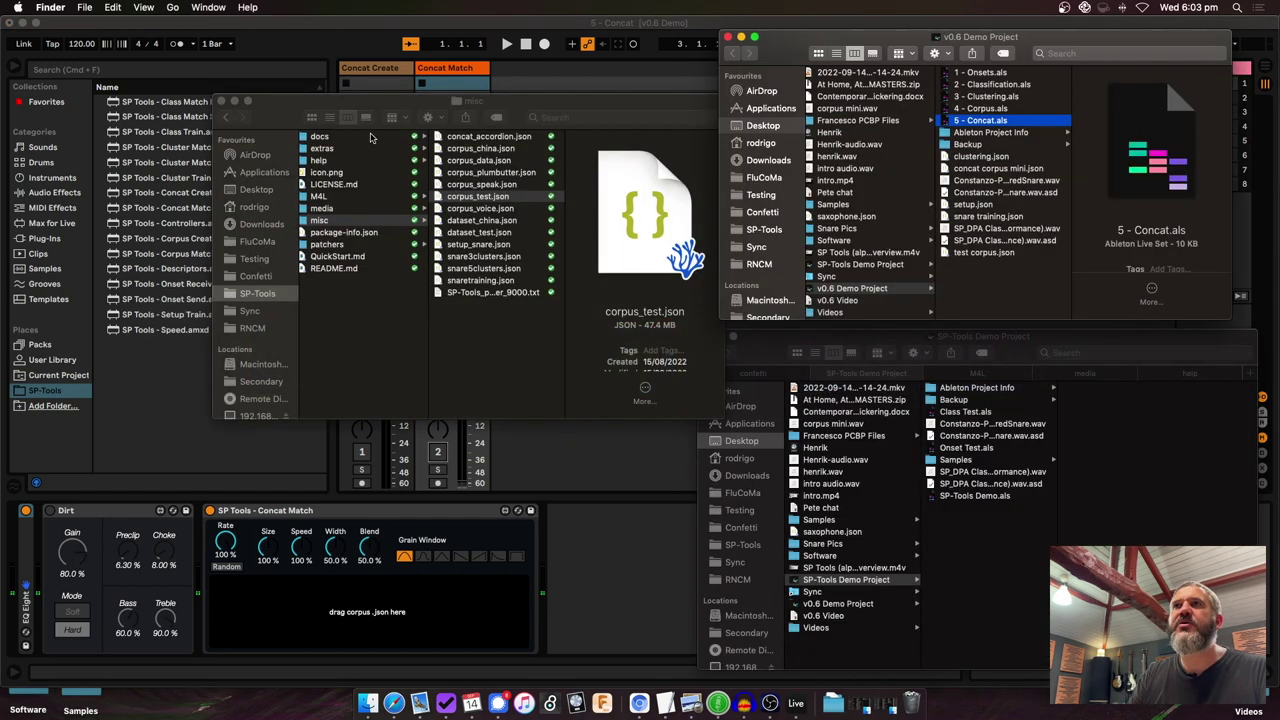
drag(587, 104, 496, 94)
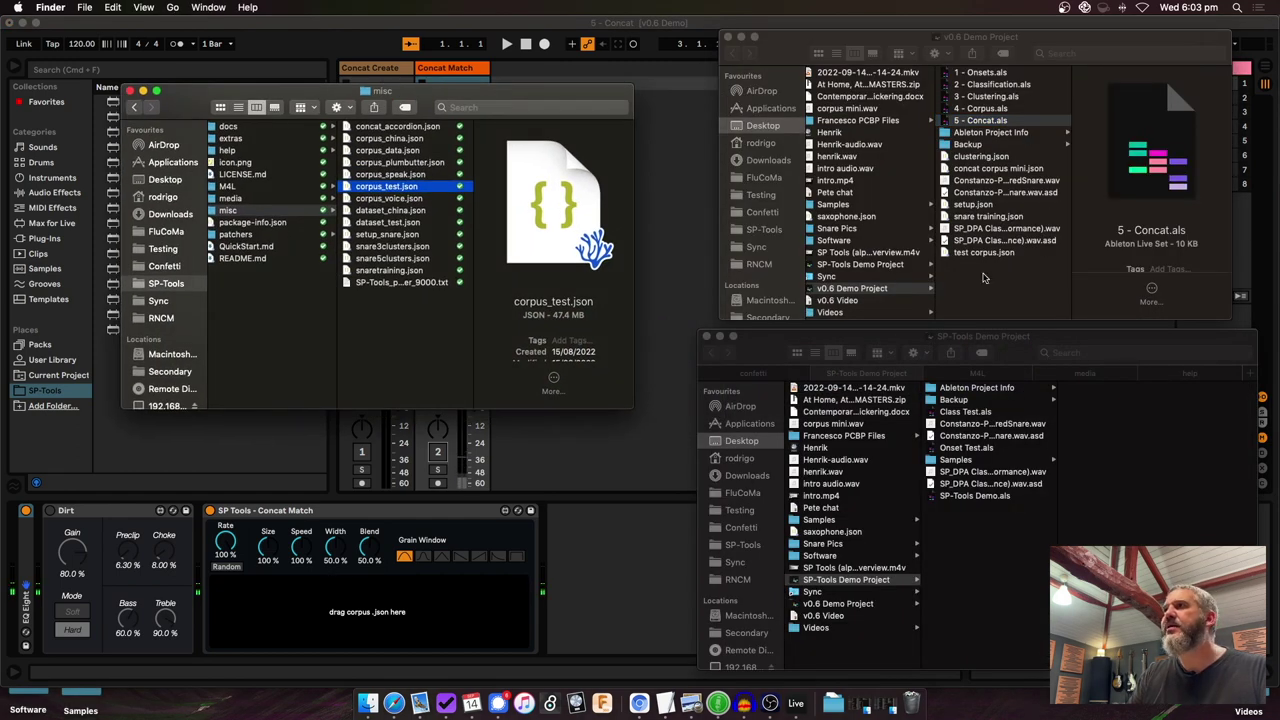
click(1000, 169)
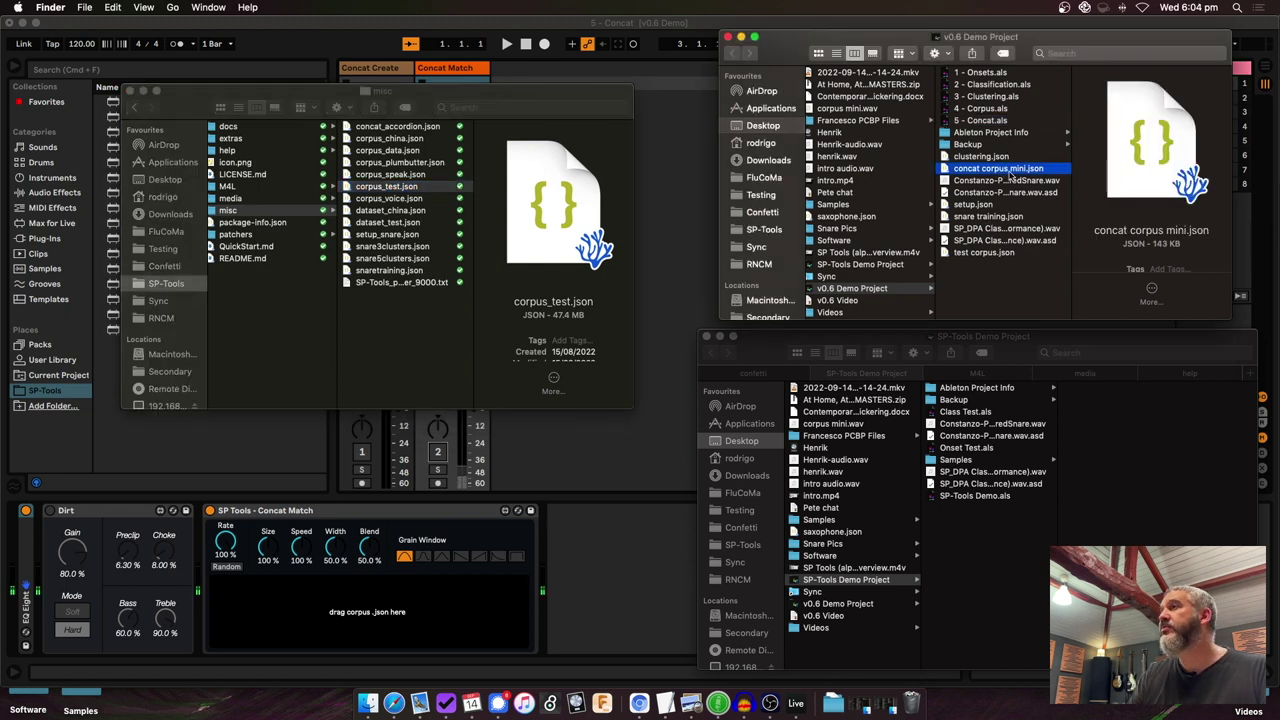
click(410, 118)
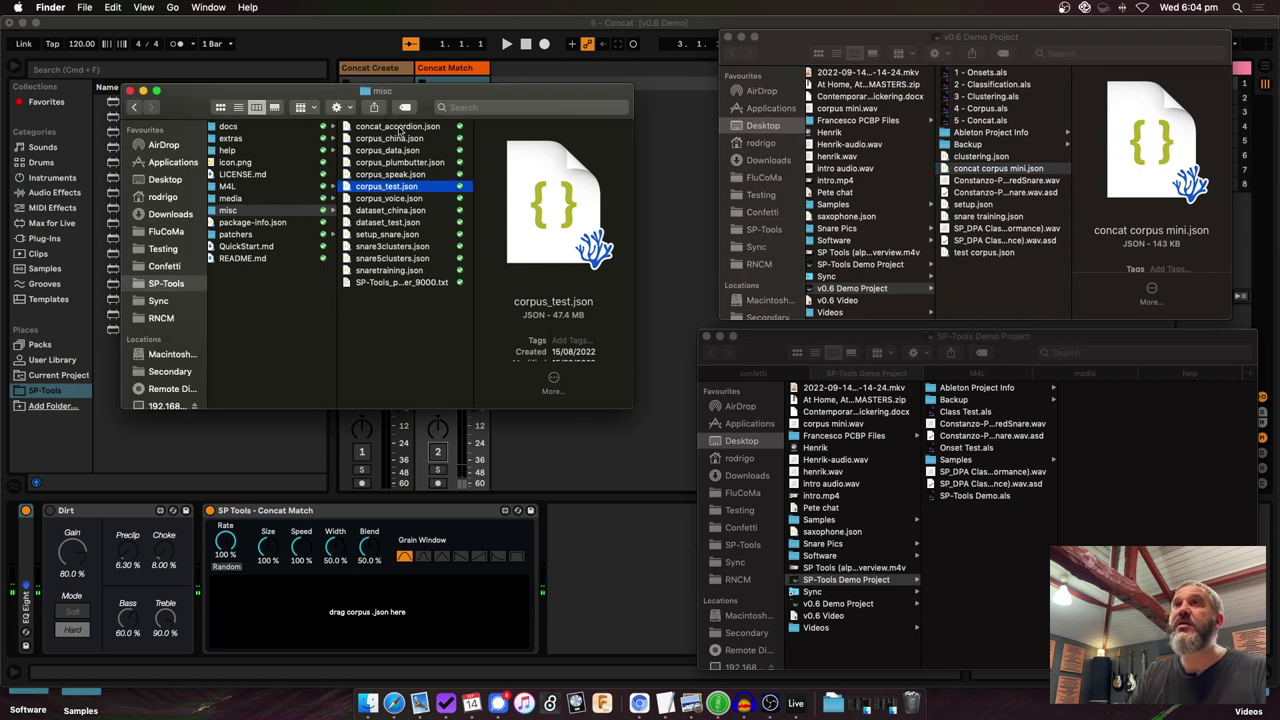
click(399, 127)
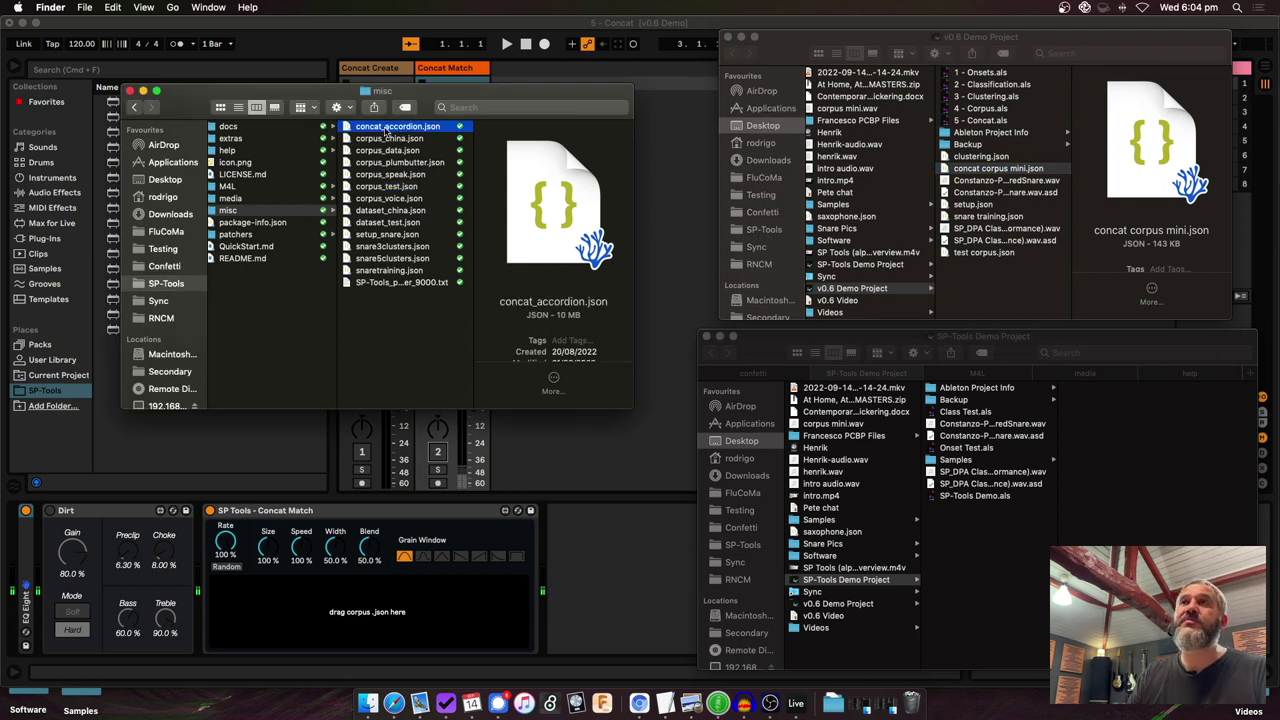
drag(379, 130, 334, 614)
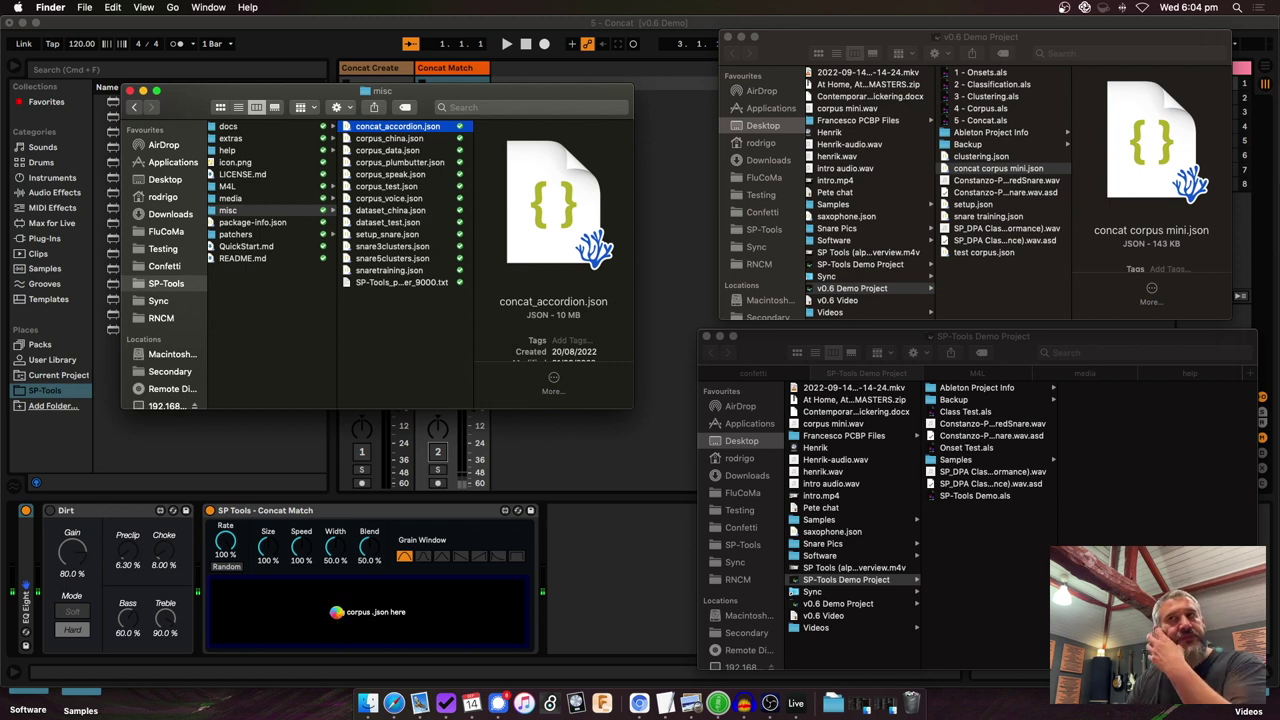
click(400, 524)
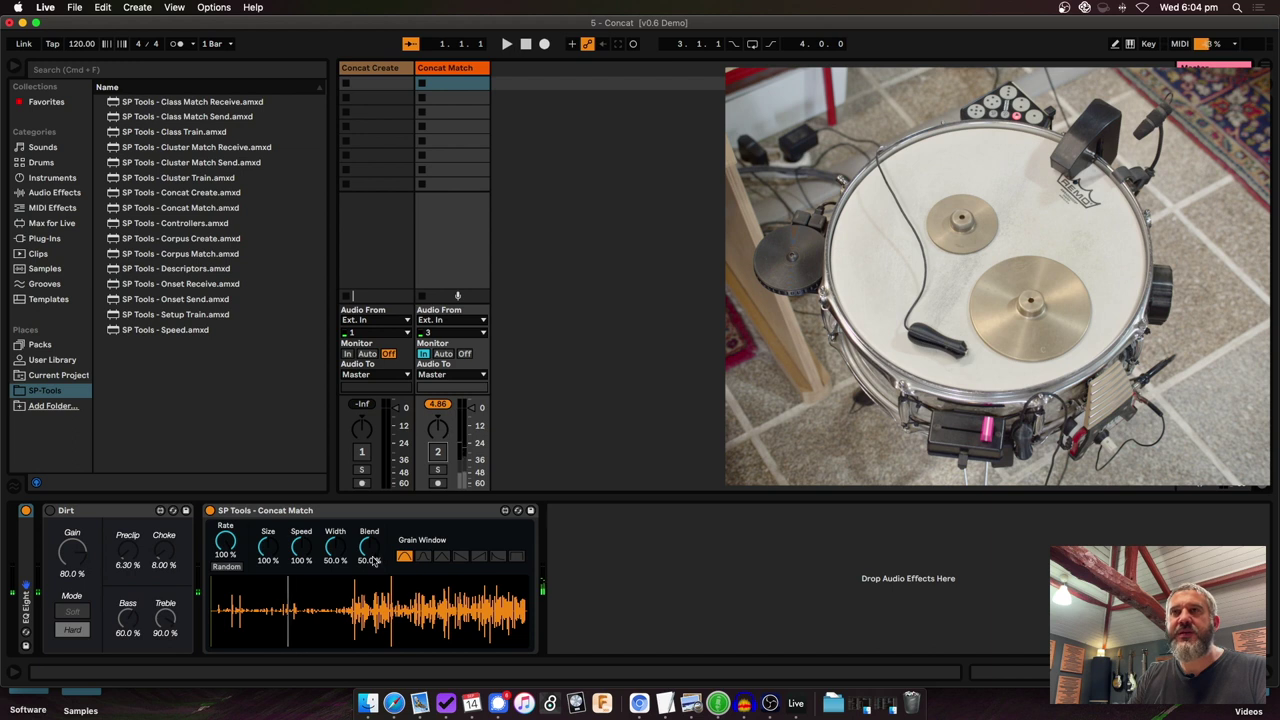
Switch Concat Match off and Dirt on, and toggle the track's activator to audition the distorted input, leaving the track active.
click(210, 510)
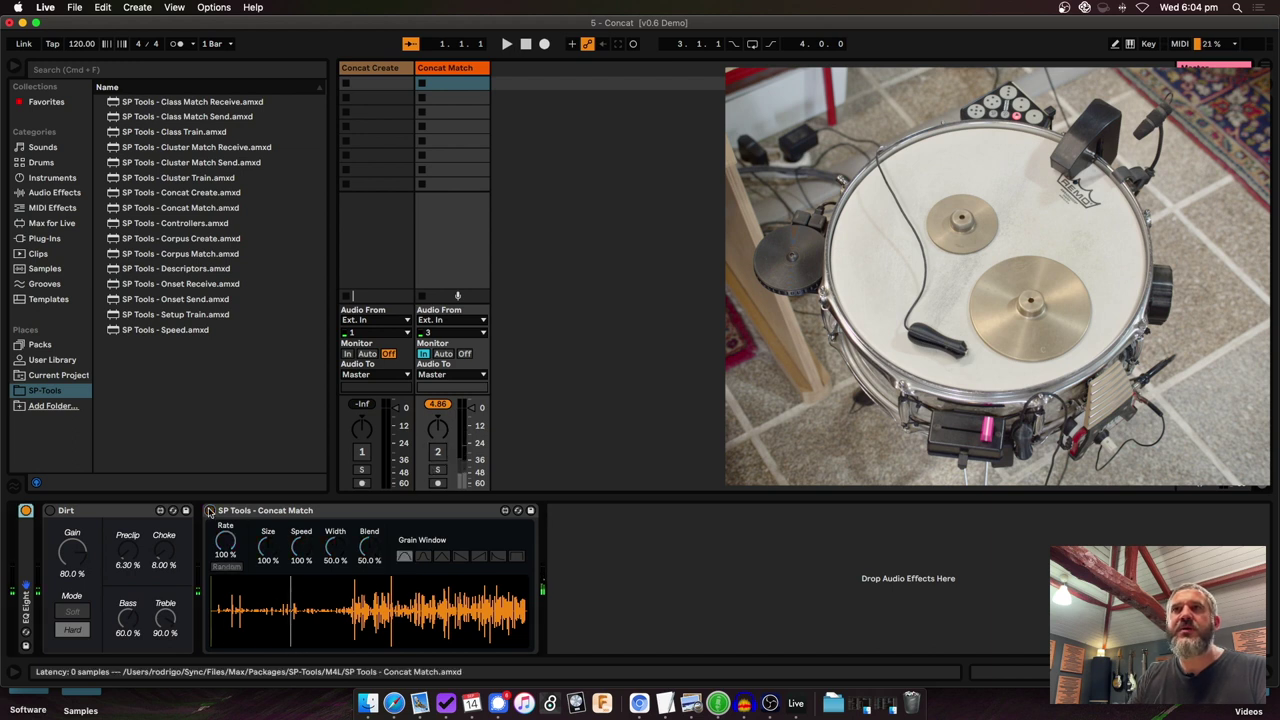
click(49, 511)
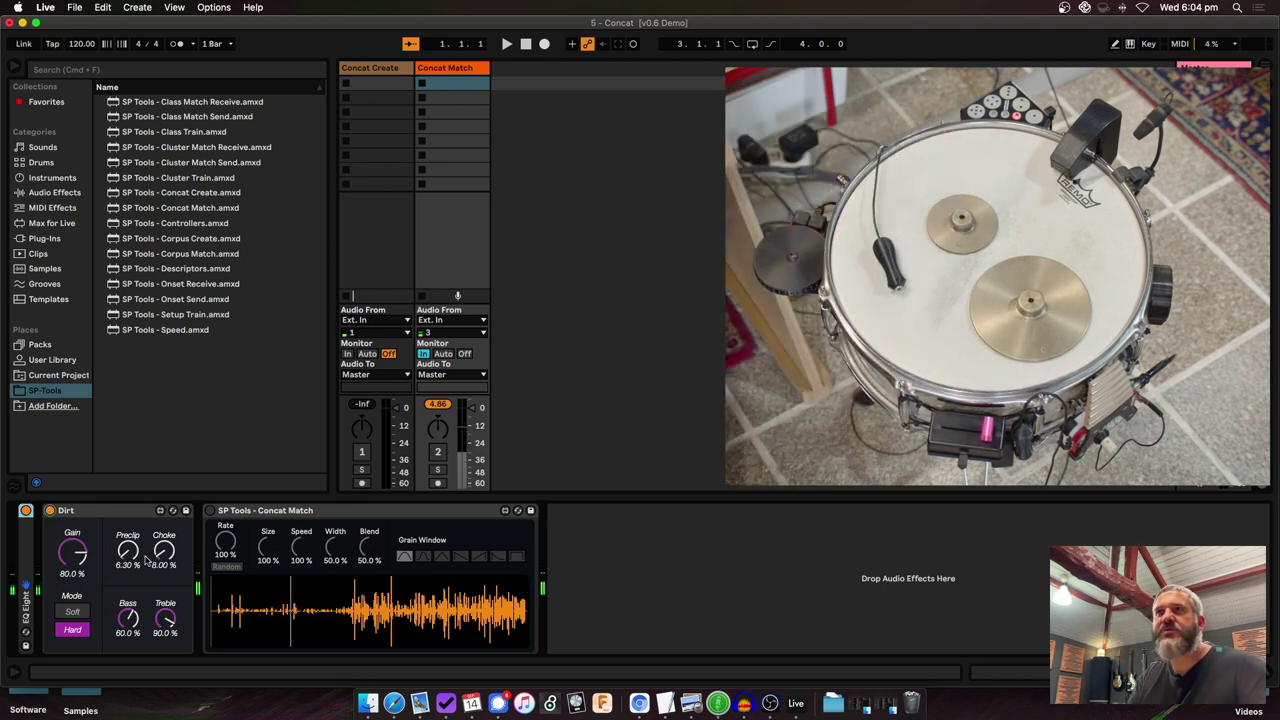
click(438, 453)
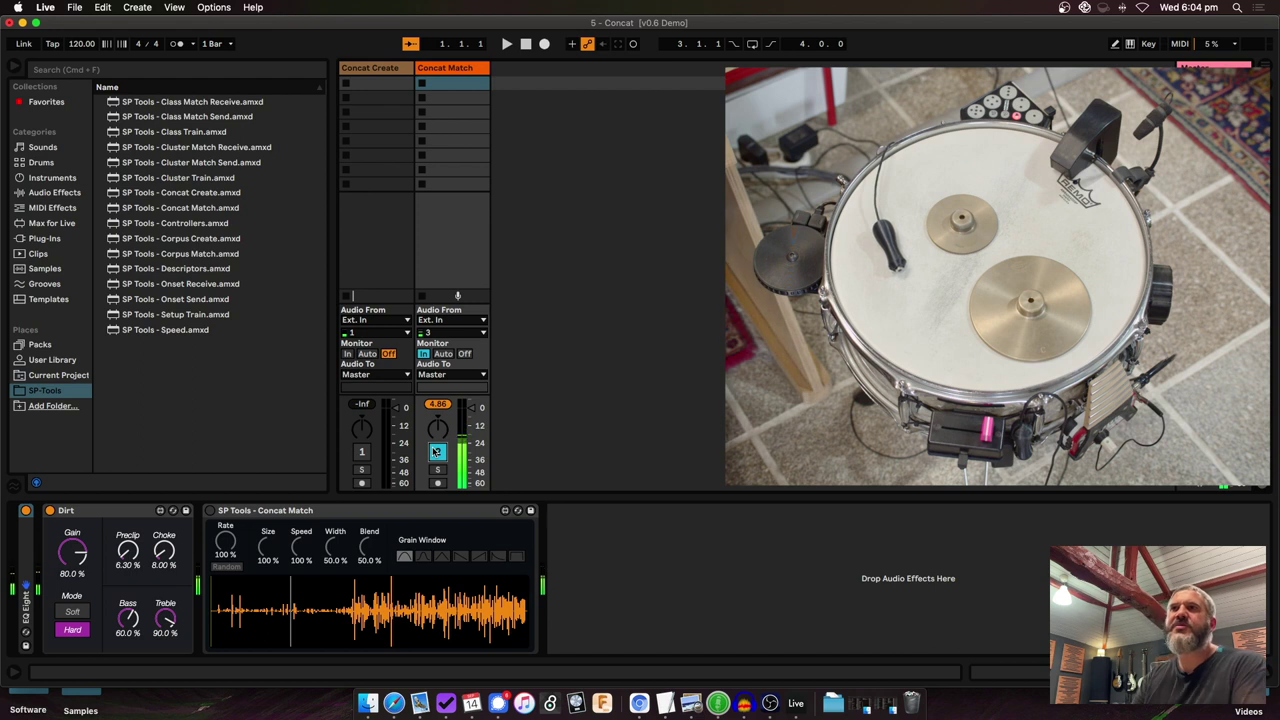
click(438, 453)
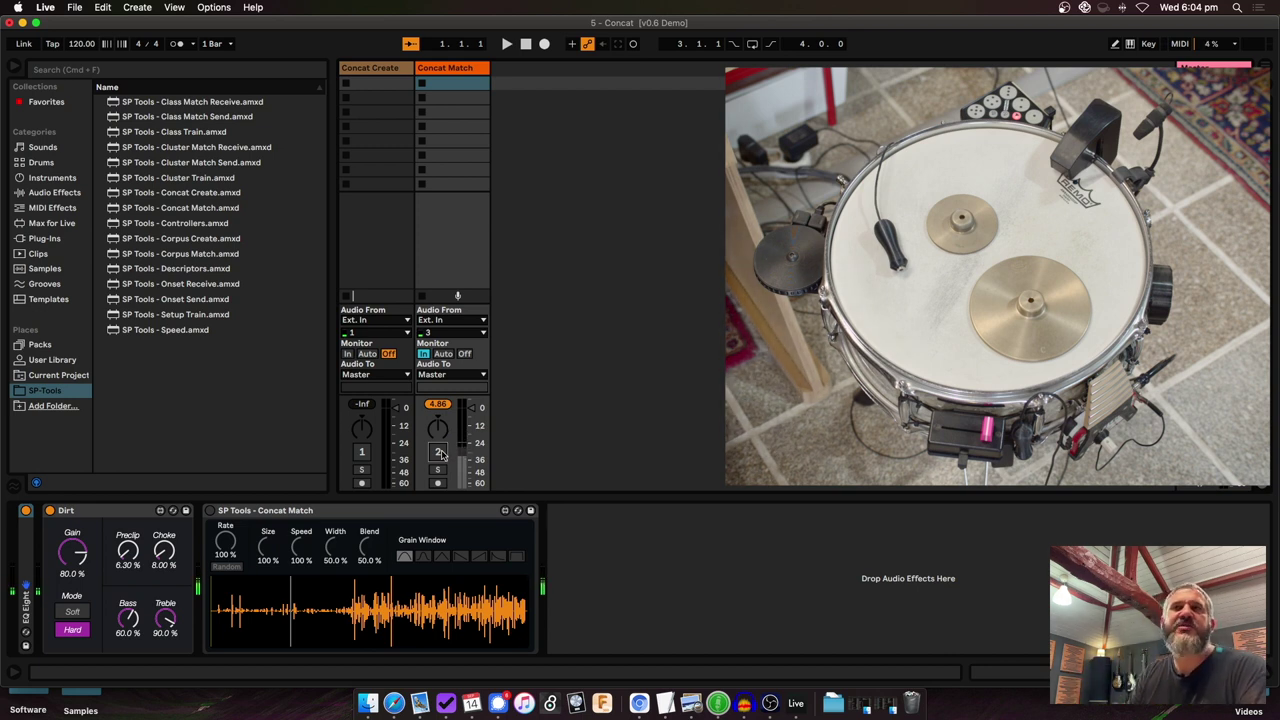
click(438, 452)
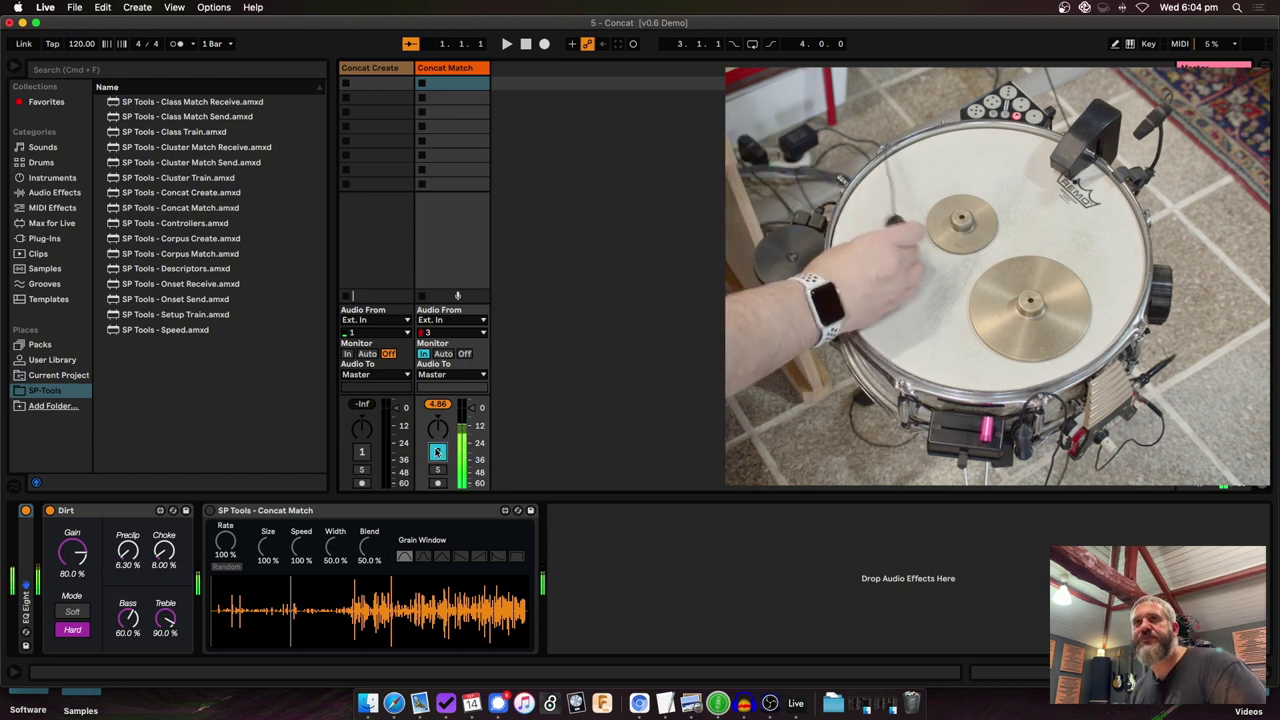
With the Concat Match device back on, try a Blend of 0% and raise it to 100%.
drag(364, 548, 364, 600)
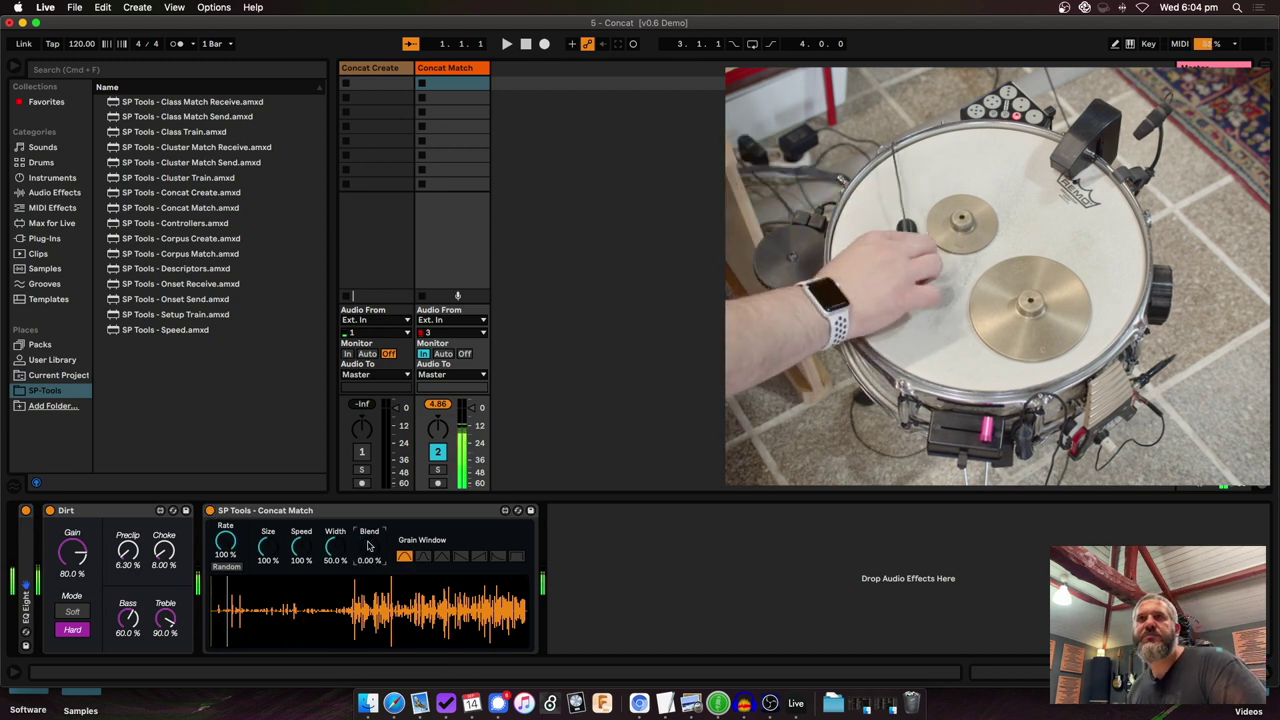
drag(371, 543, 371, 500)
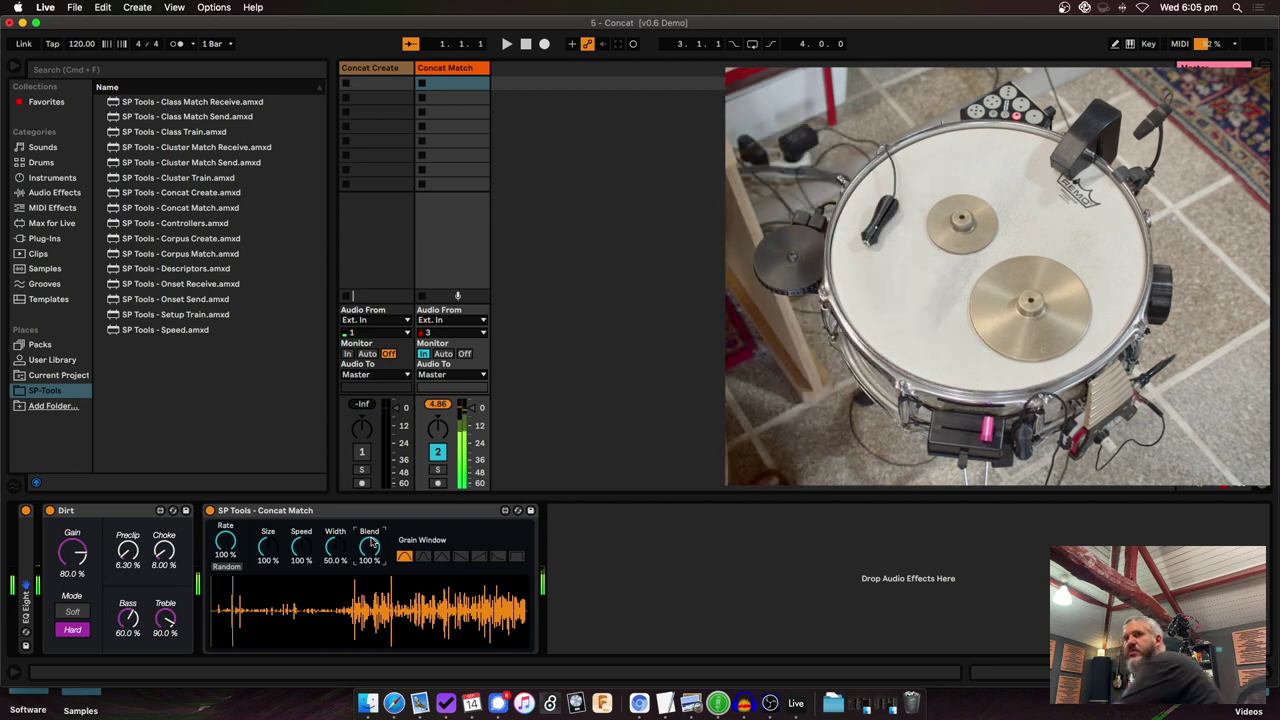
Set the Concat Match device's Size to 533%, Rate to 61.7% and Blend to 50%, with Random enabled.
drag(268, 546, 268, 470)
drag(234, 562, 234, 600)
click(228, 566)
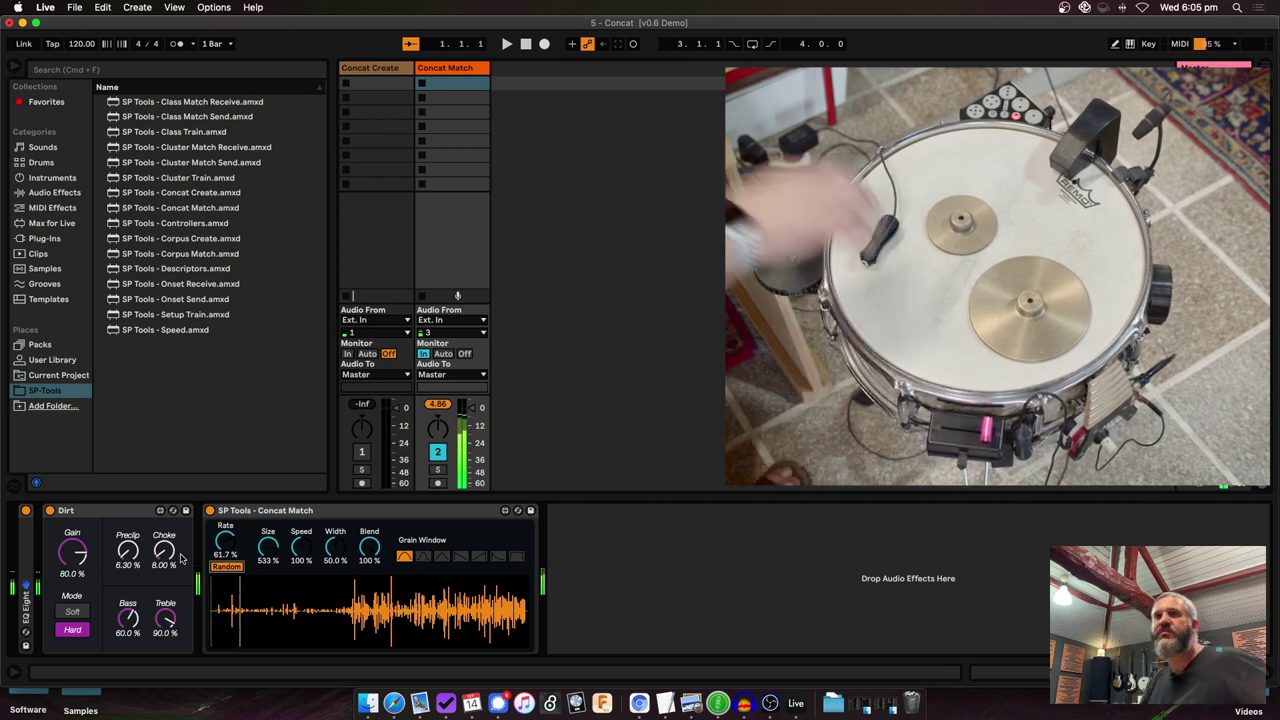
drag(370, 550, 376, 545)
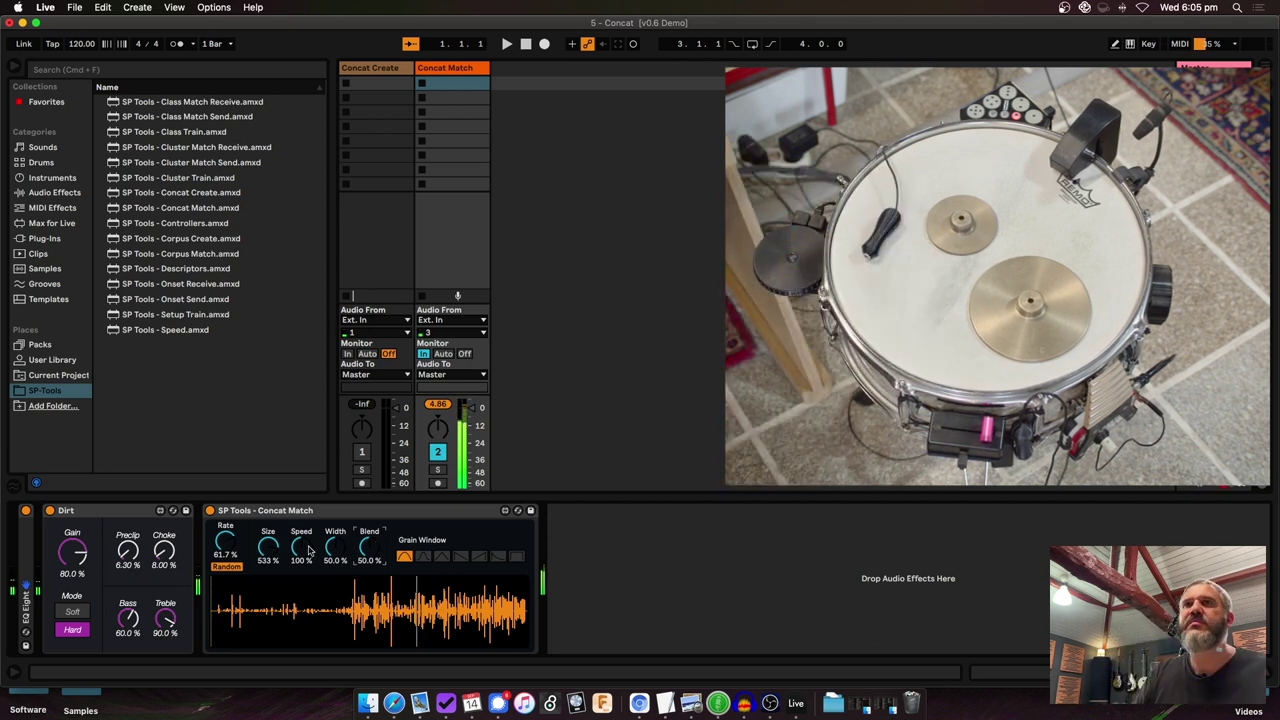
Switch off the Concat Match device and deactivate the Concat Match track.
click(210, 511)
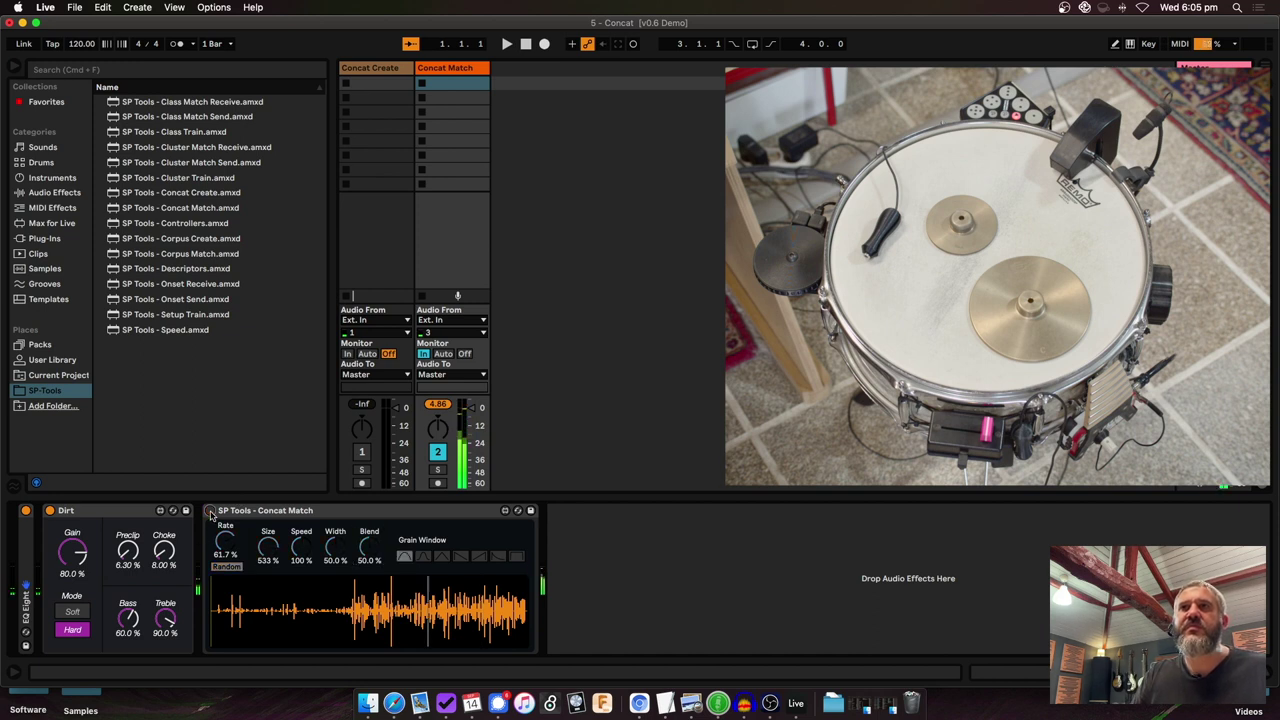
click(446, 452)
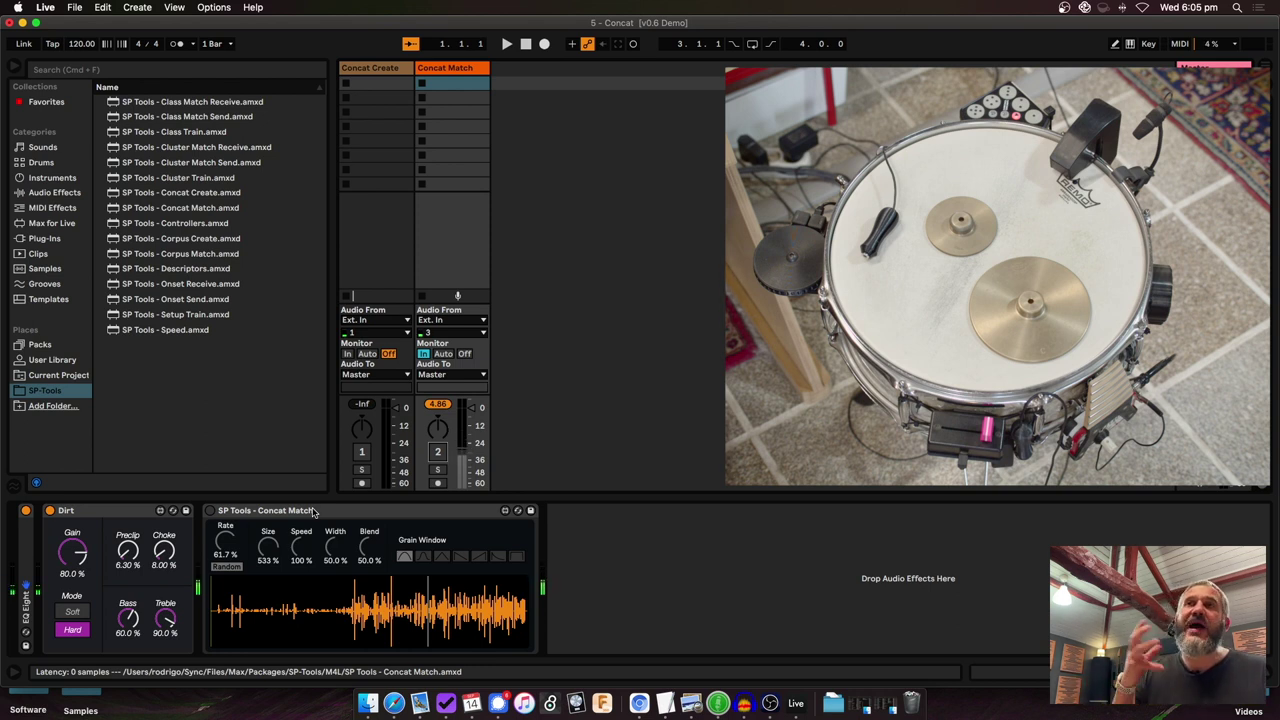
Review the device chains of the Concat Create and Concat Match tracks, ending on Concat Create.
key(Left)
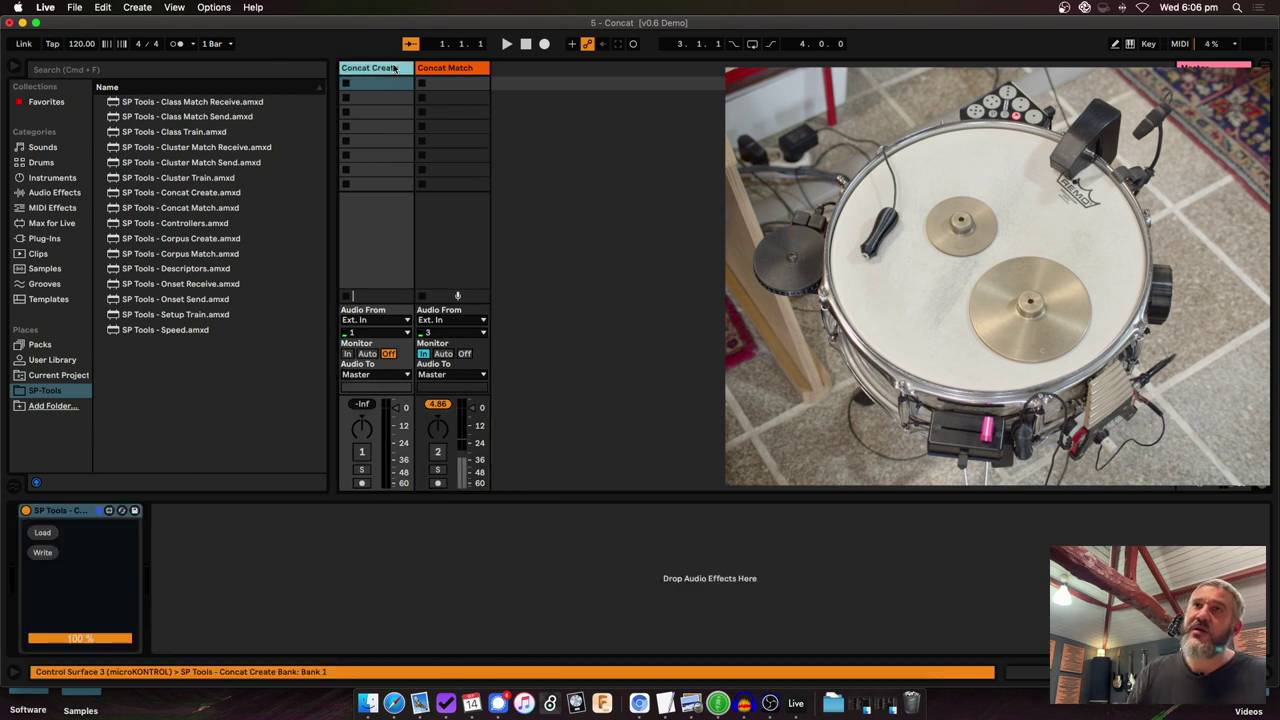
click(445, 68)
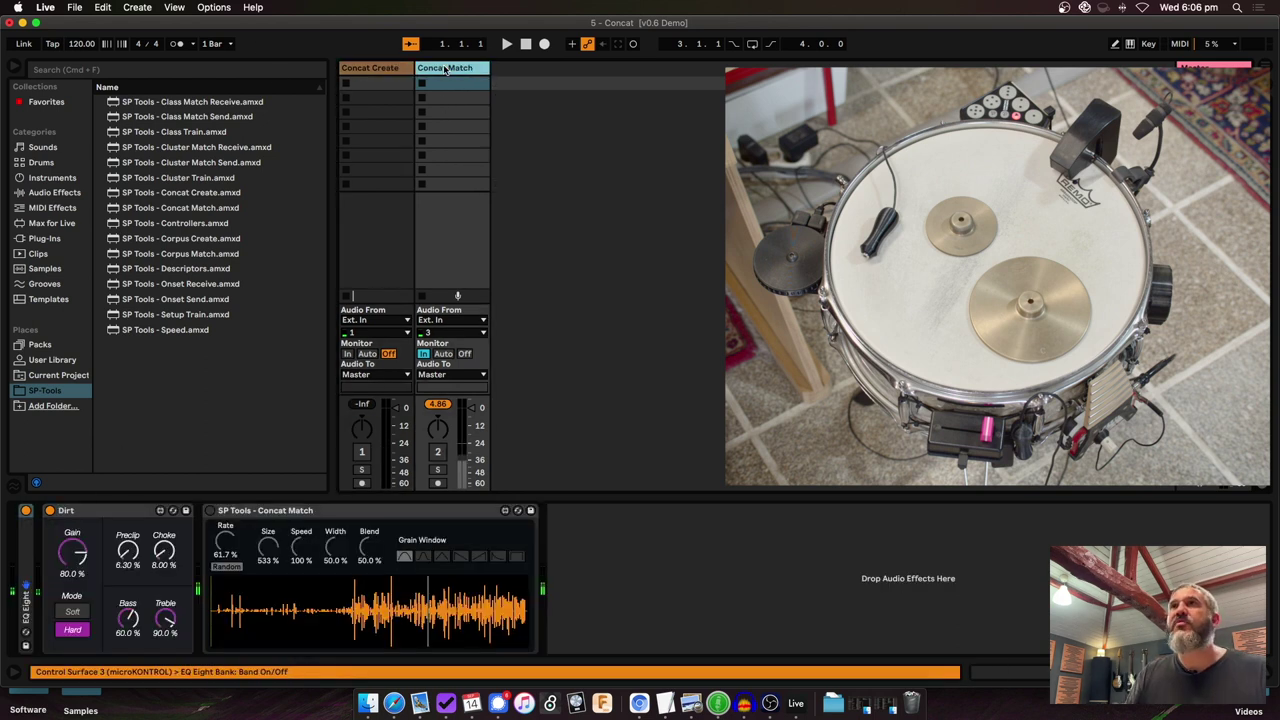
click(368, 70)
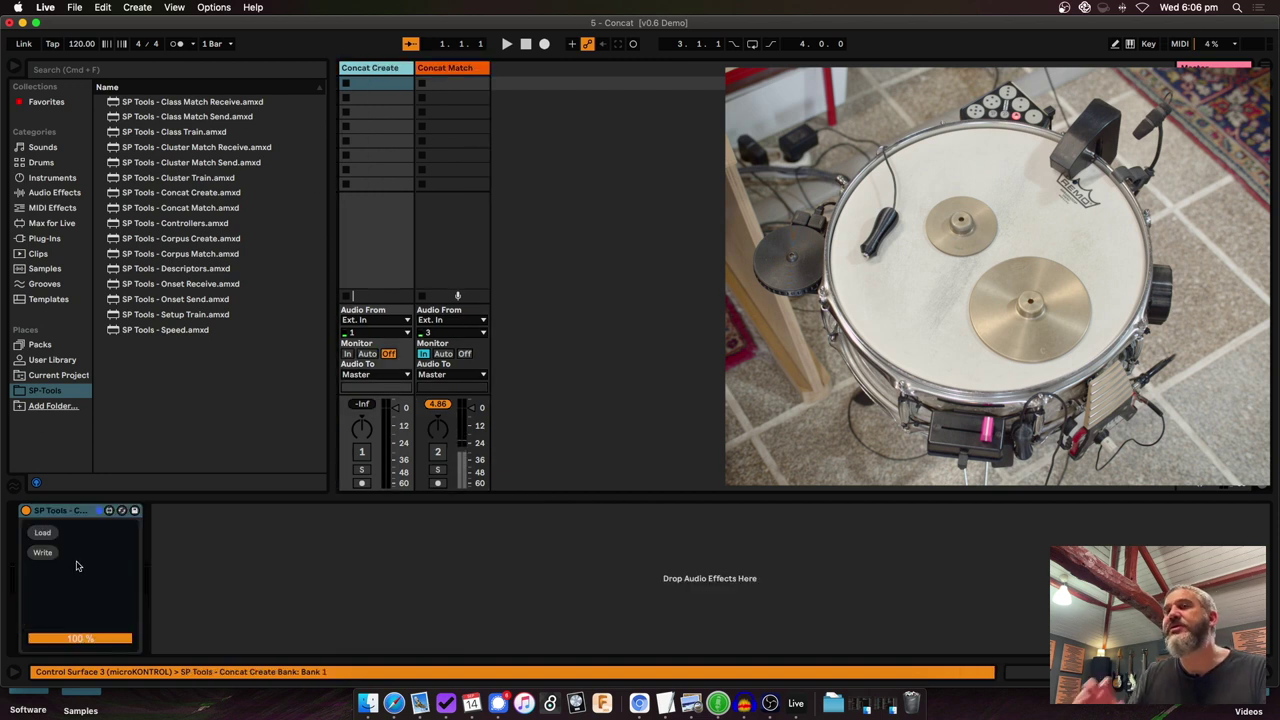